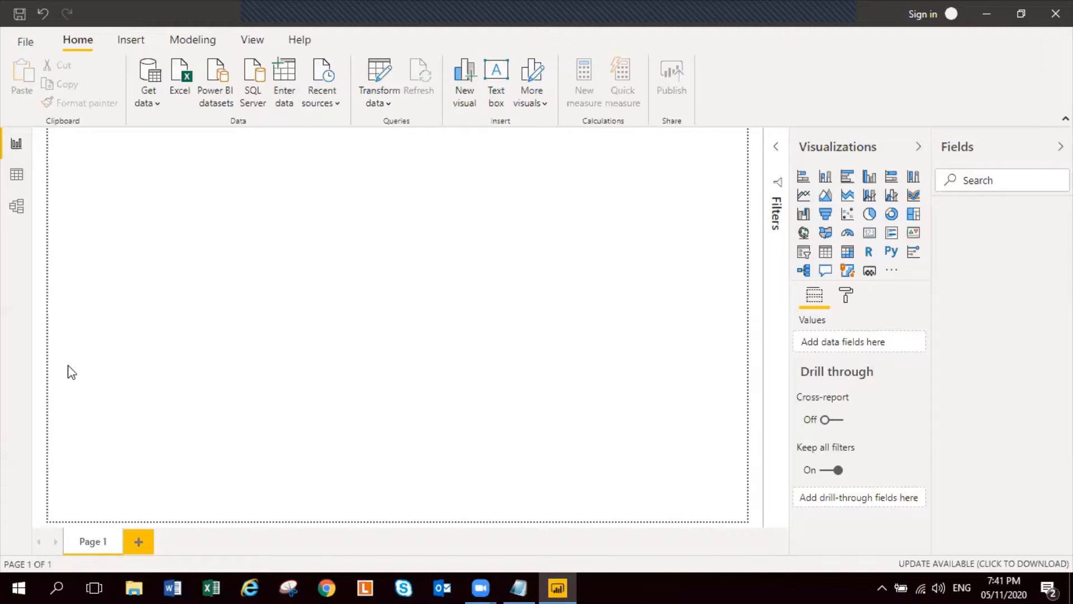
Connect to the Excel workbook "Sales Data in multiple tables" as the data source
click(156, 106)
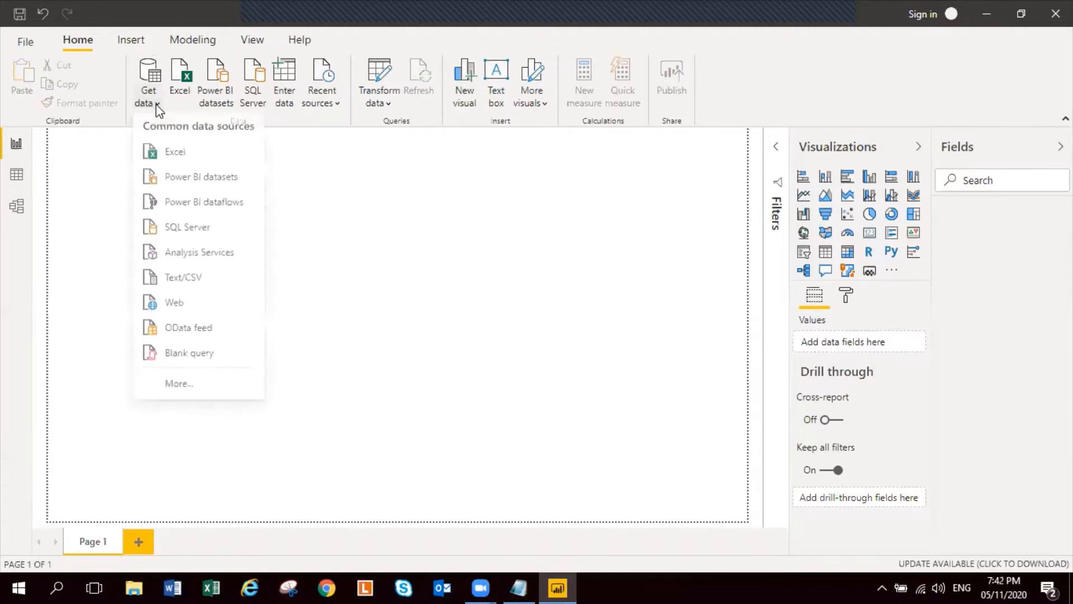
click(212, 157)
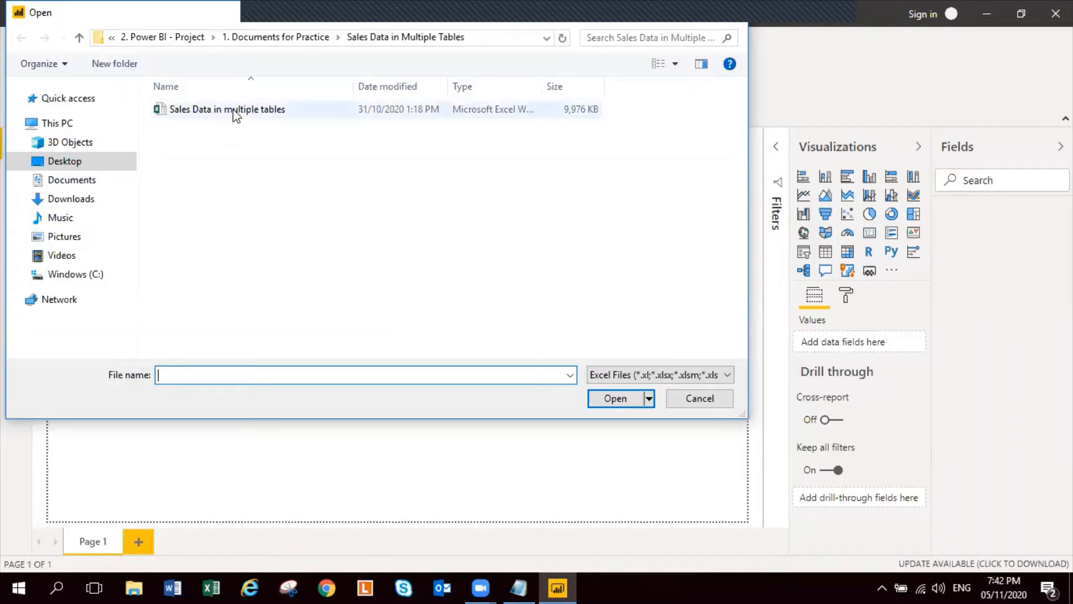
click(233, 114)
click(615, 399)
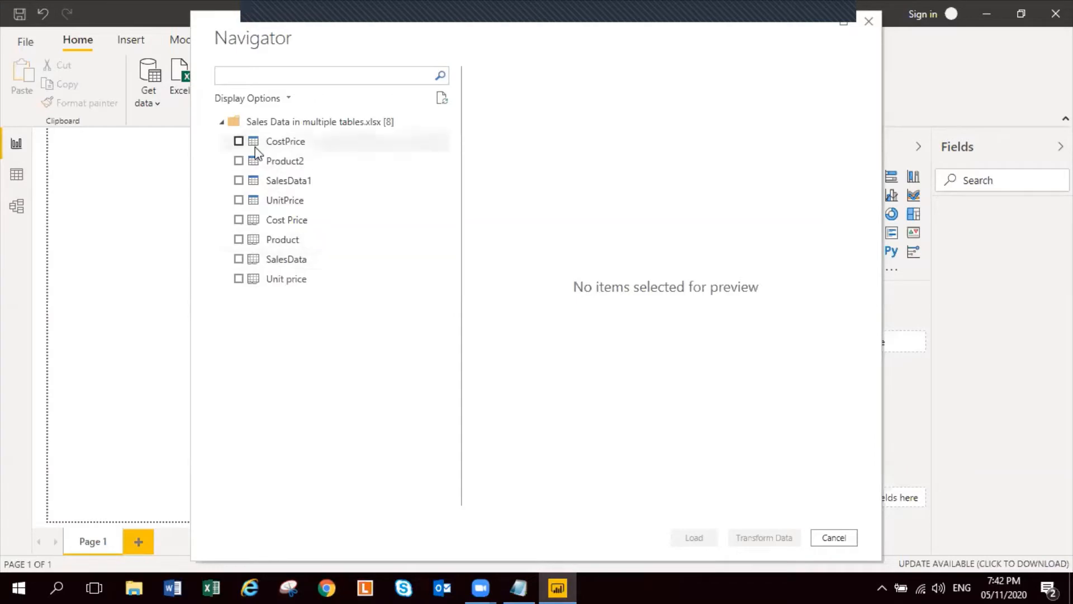
Choose the CostPrice, Product2, SalesData1 and UnitPrice tables from the workbook and open them for transformation in Power Query Editor
click(239, 141)
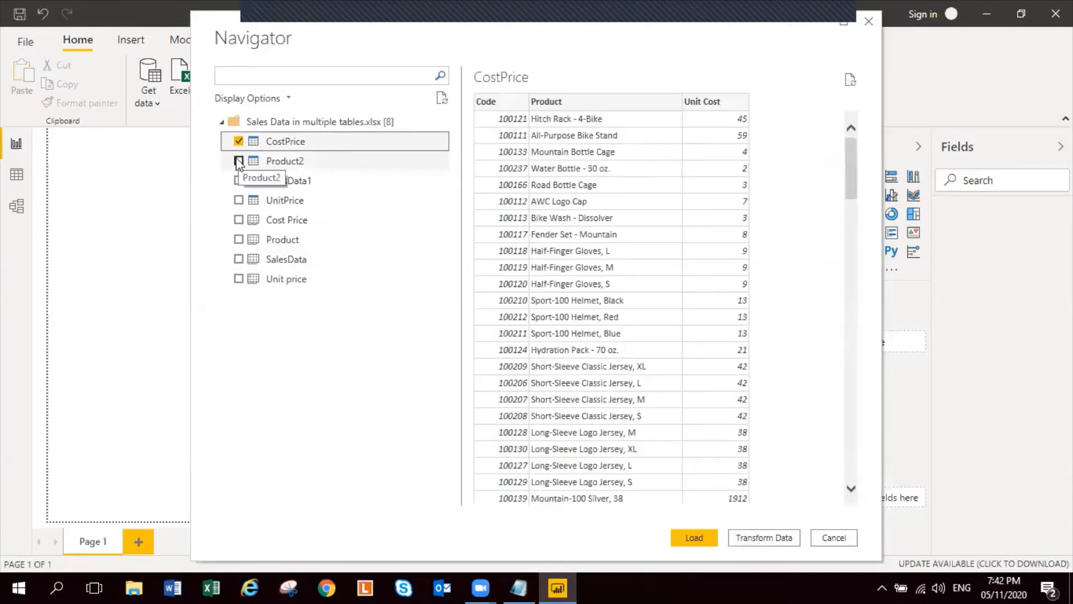
click(238, 161)
click(239, 180)
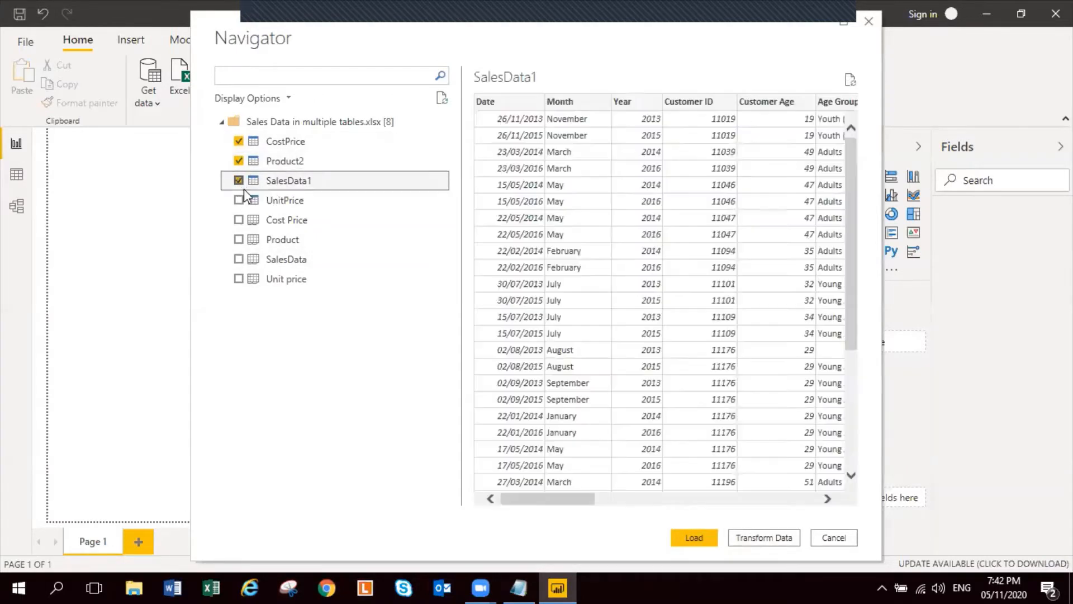
click(238, 201)
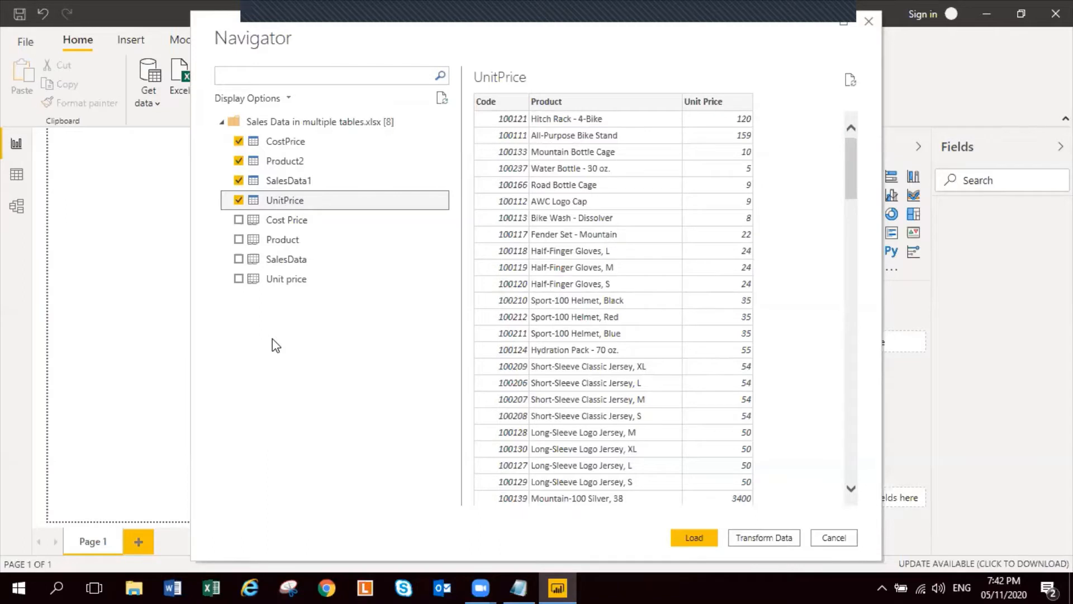
click(774, 538)
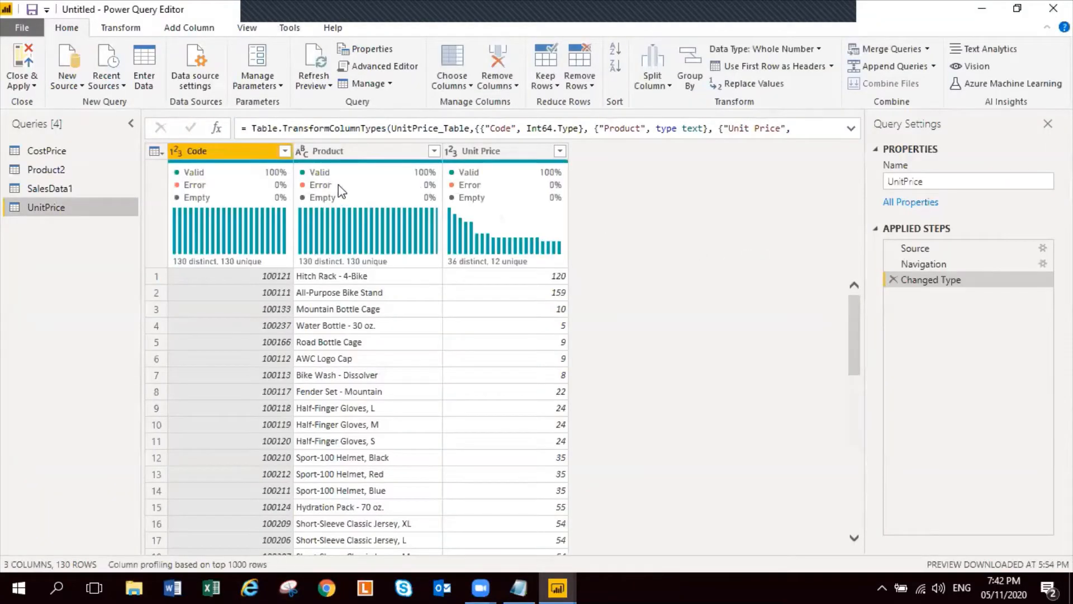
Look through the imported queries and rename the Product2 query as Product
mouse_move(338, 186)
click(48, 189)
click(47, 169)
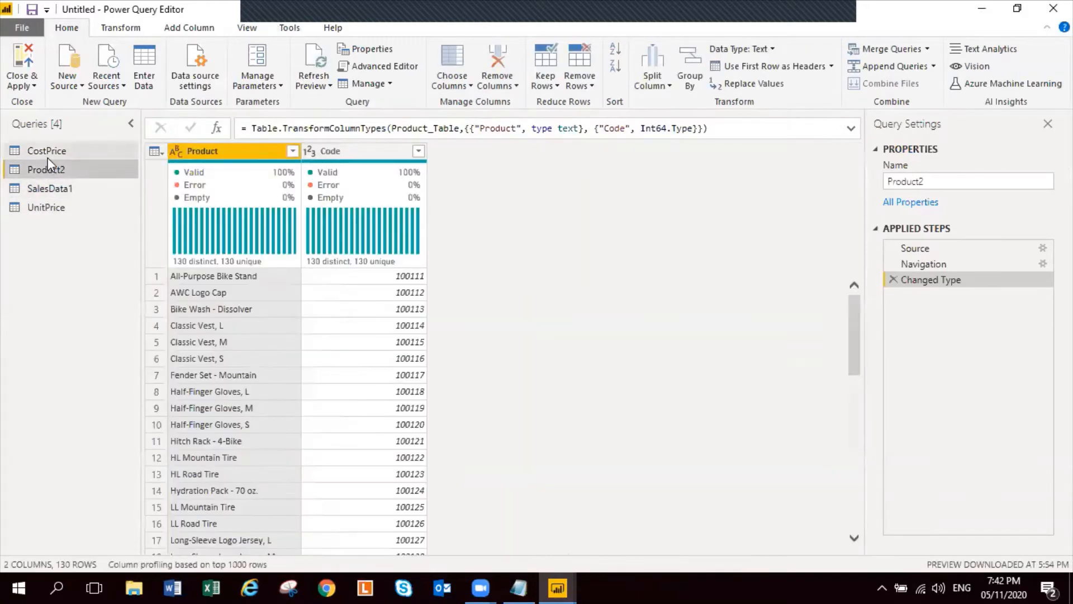
click(44, 151)
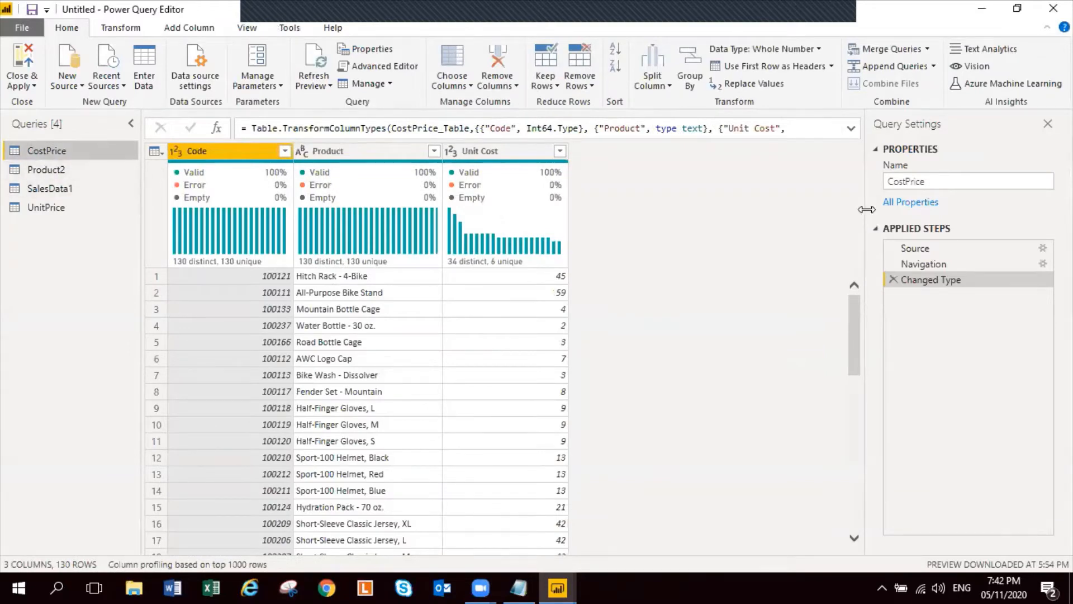
click(58, 169)
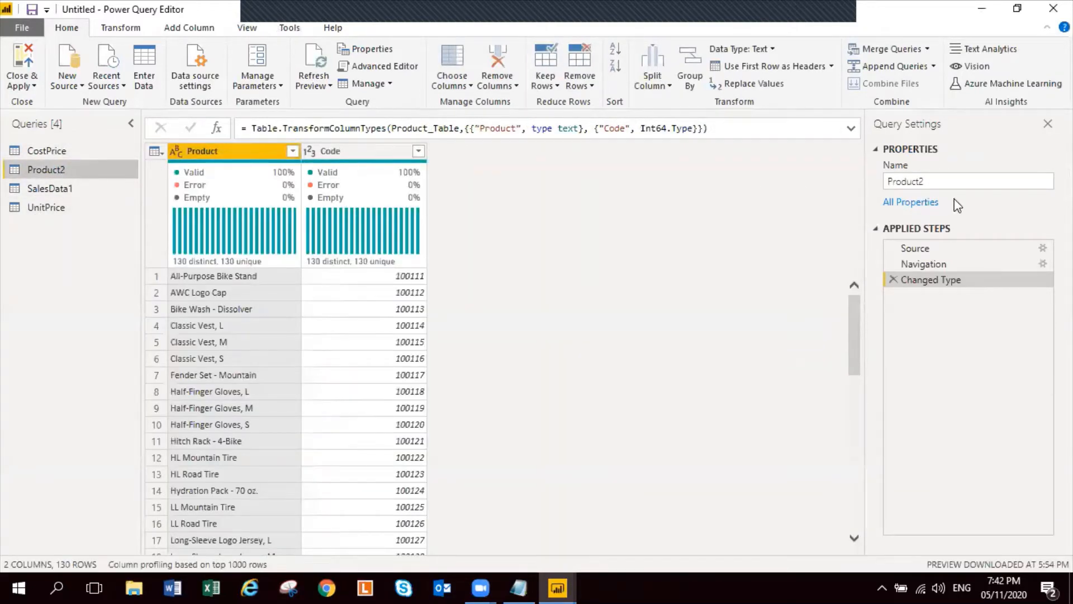
click(946, 181)
key(BackSpace)
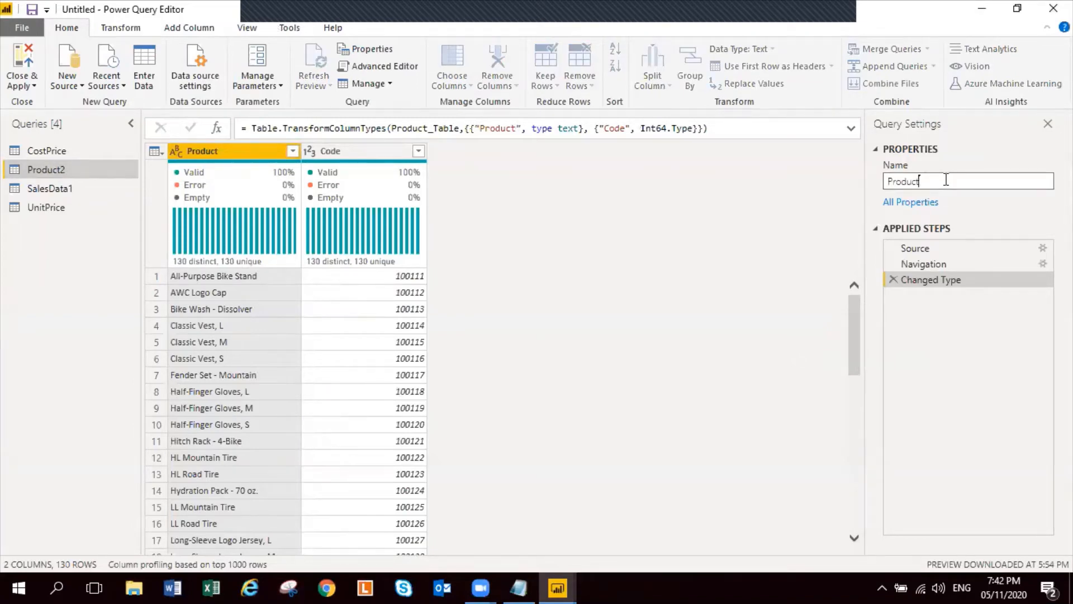
key(Return)
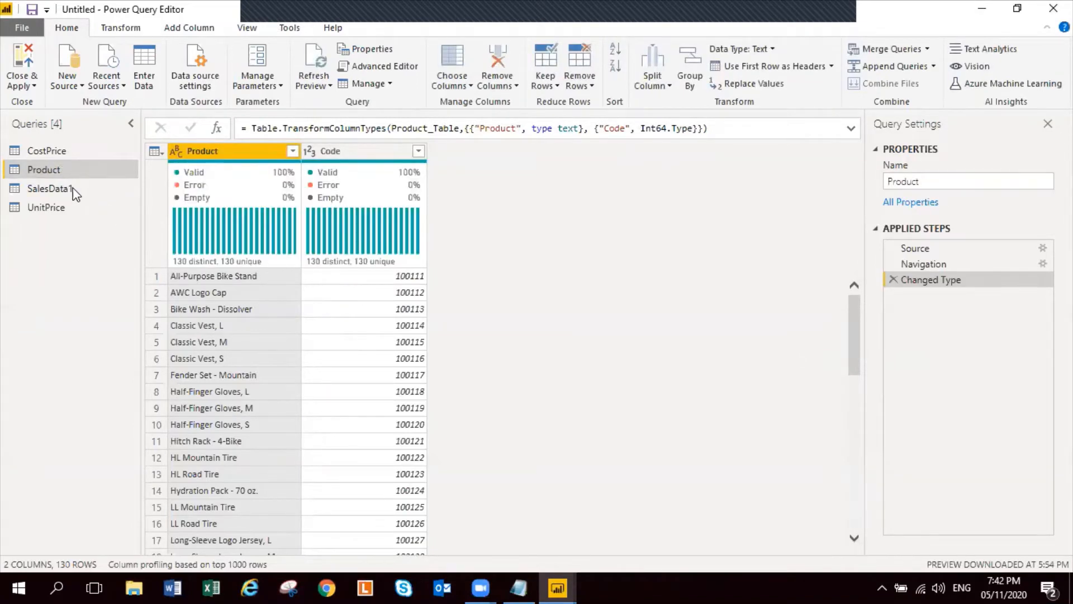
Rename the SalesData1 query as SalesData
click(62, 189)
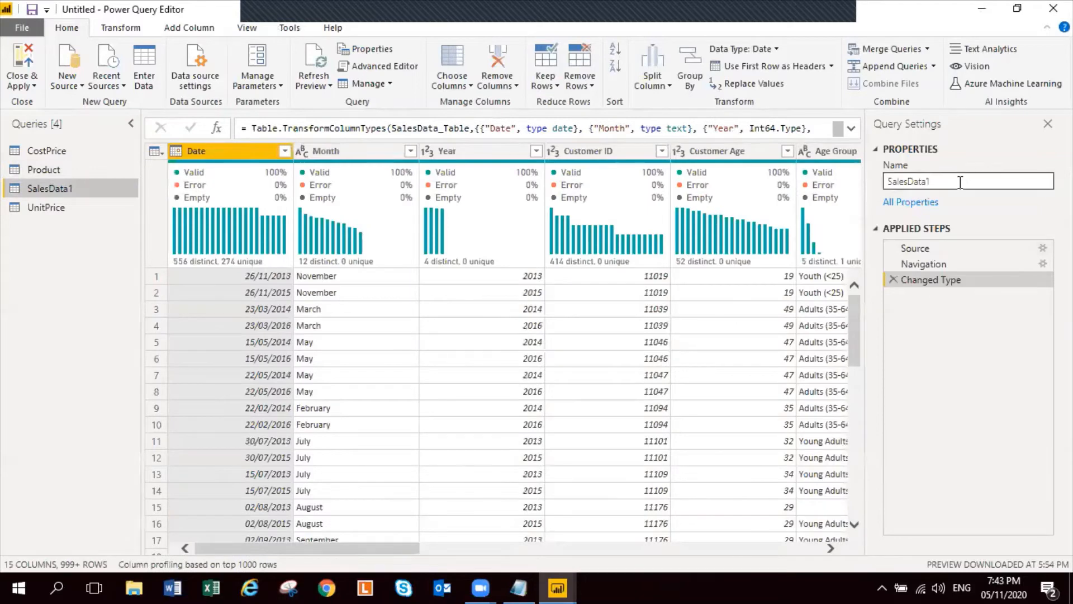
click(960, 182)
key(BackSpace)
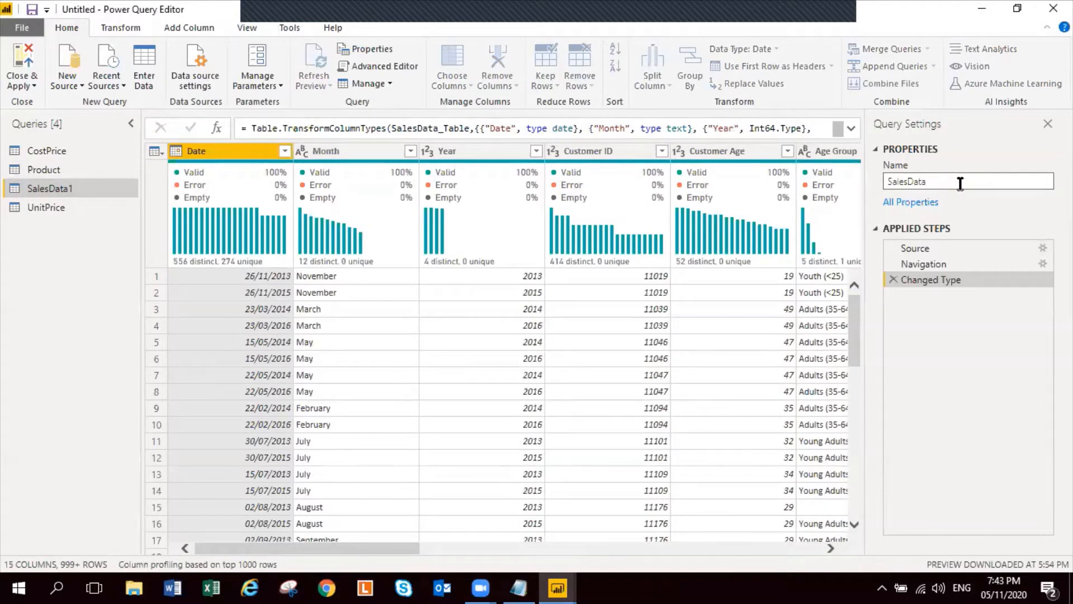
click(42, 206)
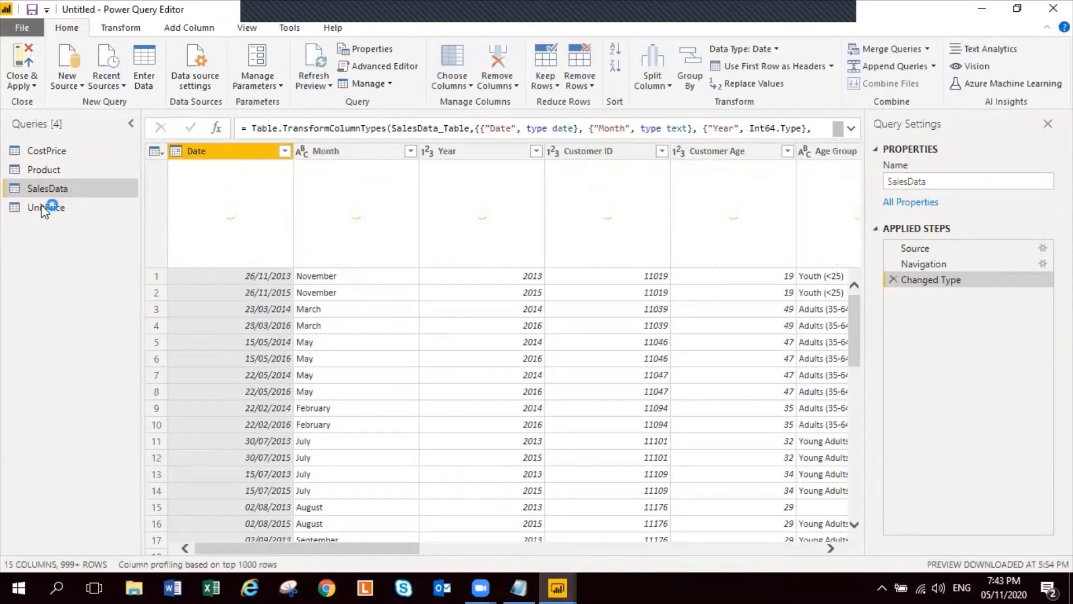
Examine the columns of the CostPrice, Product, SalesData and UnitPrice queries, including the product code and product name fields in SalesData
click(43, 152)
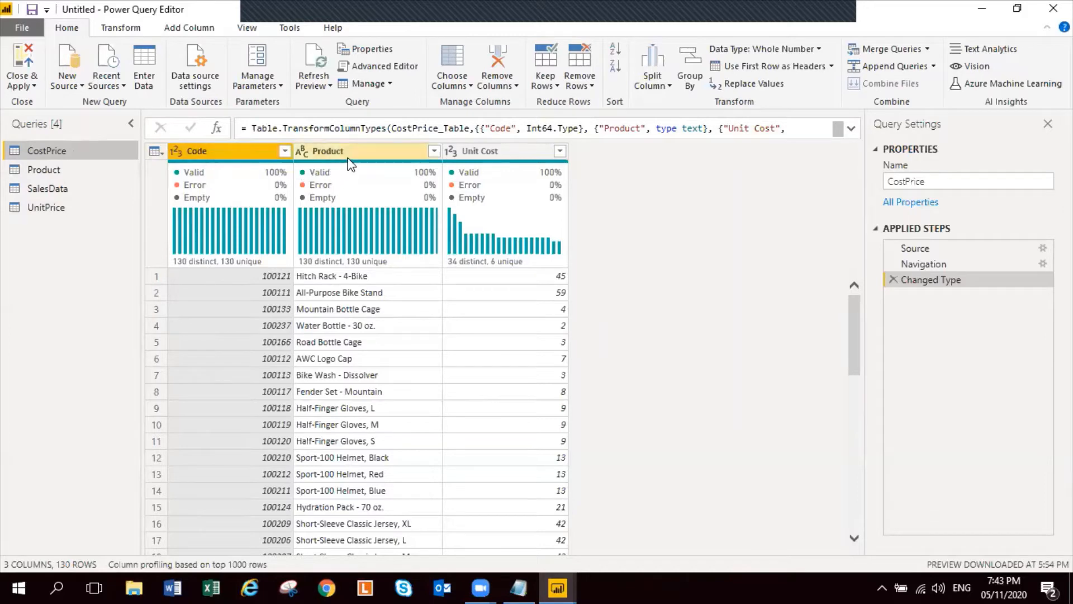
click(45, 170)
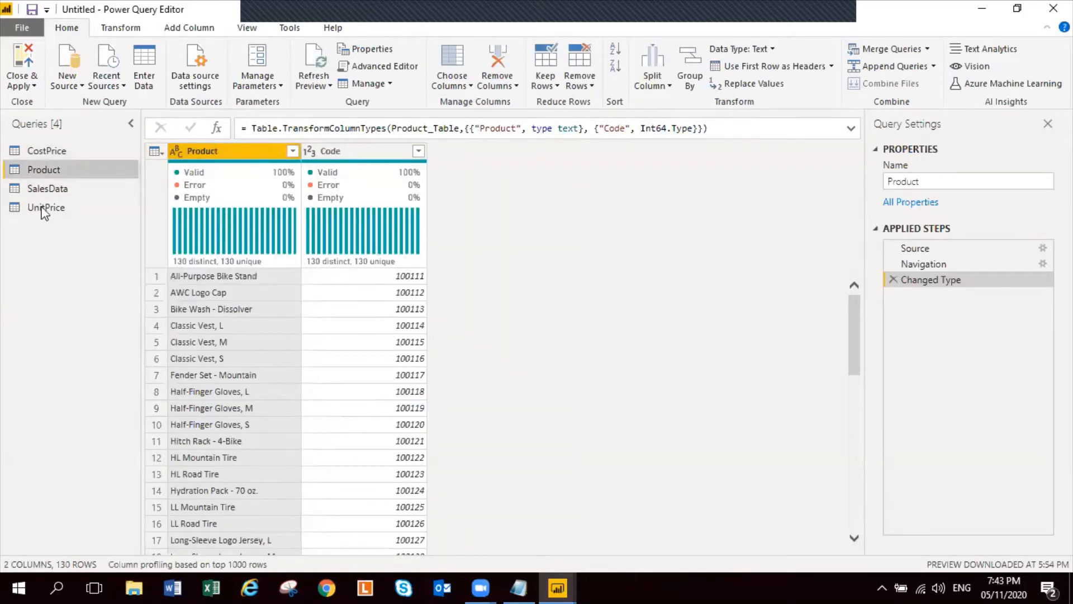
click(60, 190)
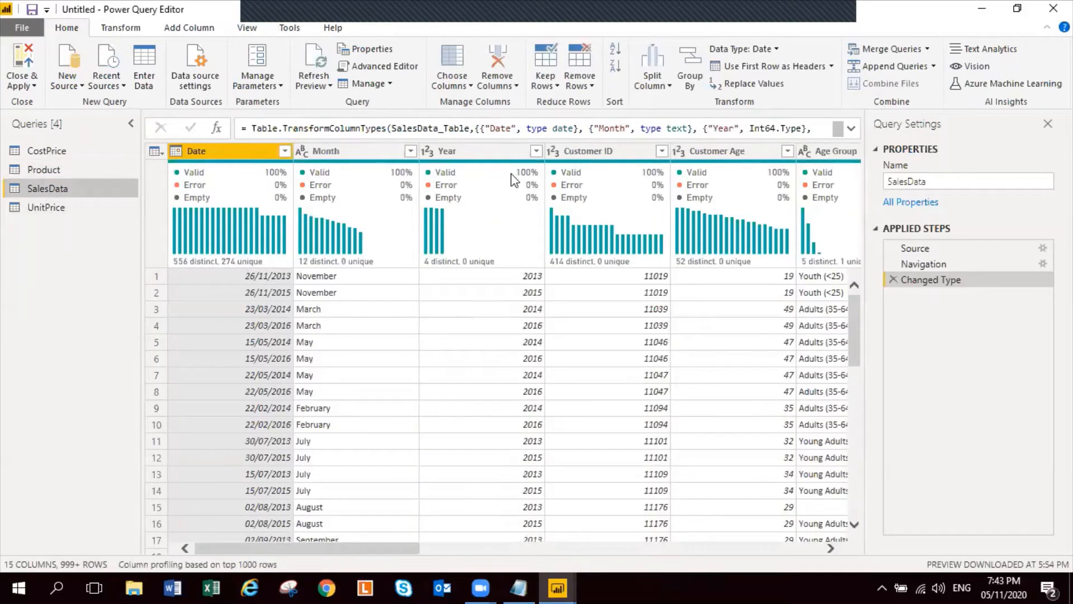
click(830, 548)
click(829, 548)
click(829, 548)
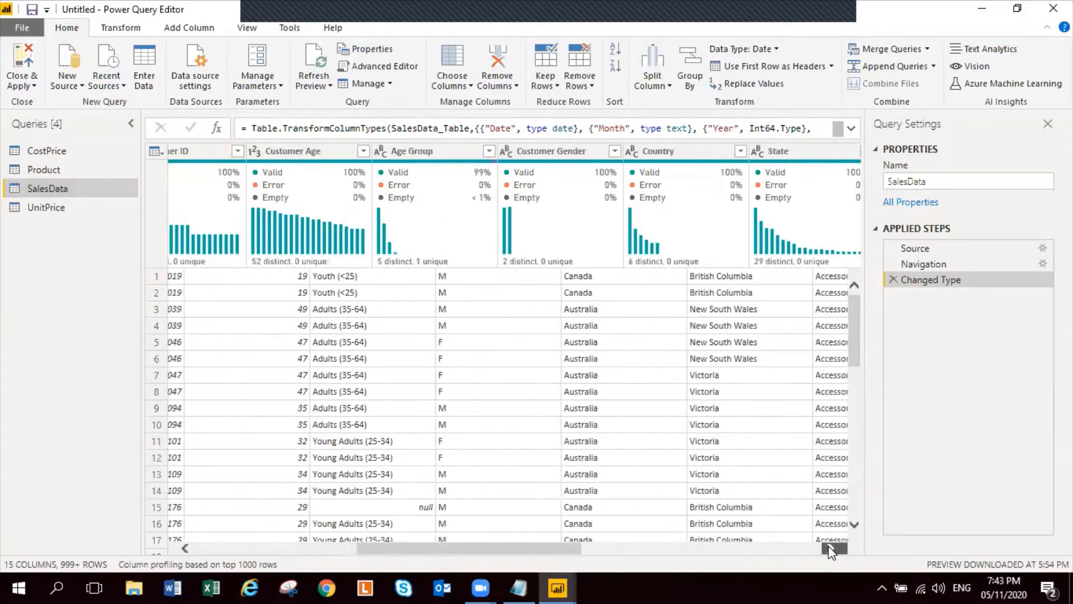
click(830, 548)
click(829, 548)
click(829, 548)
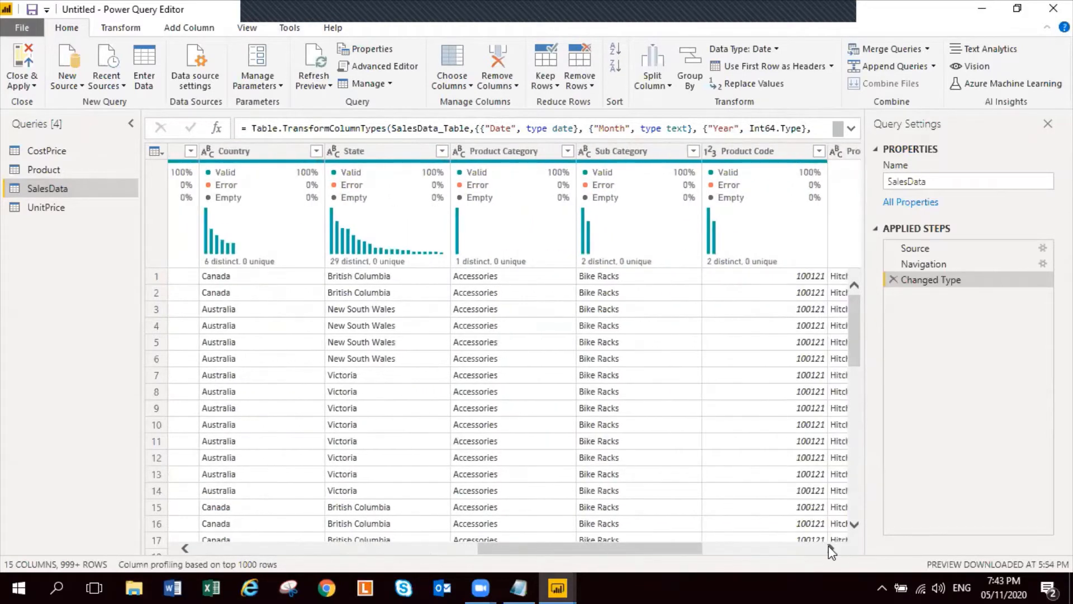
click(844, 150)
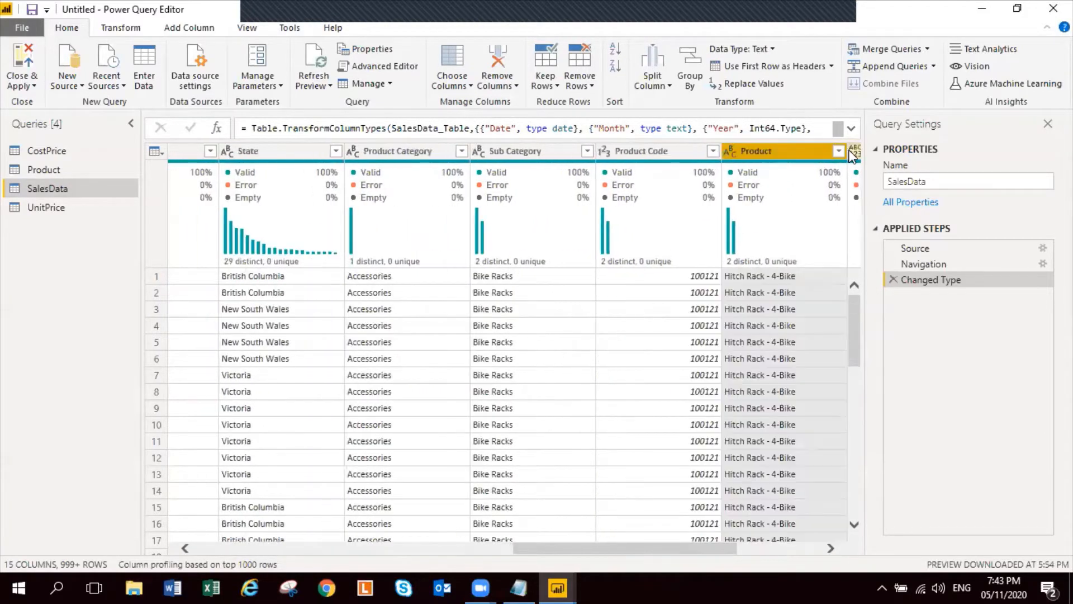
click(62, 209)
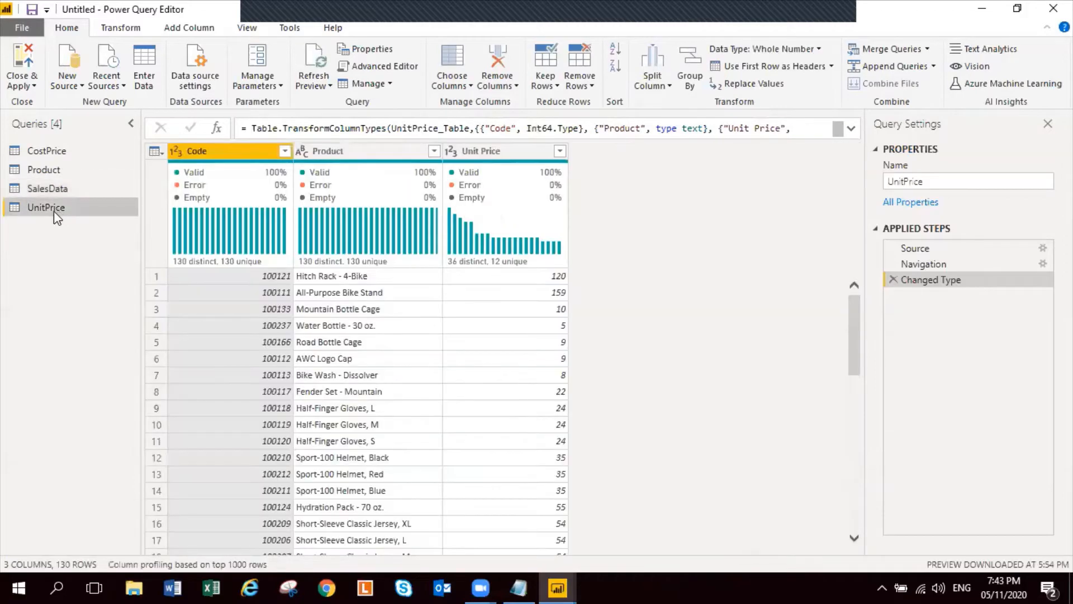
mouse_move(244, 177)
click(58, 173)
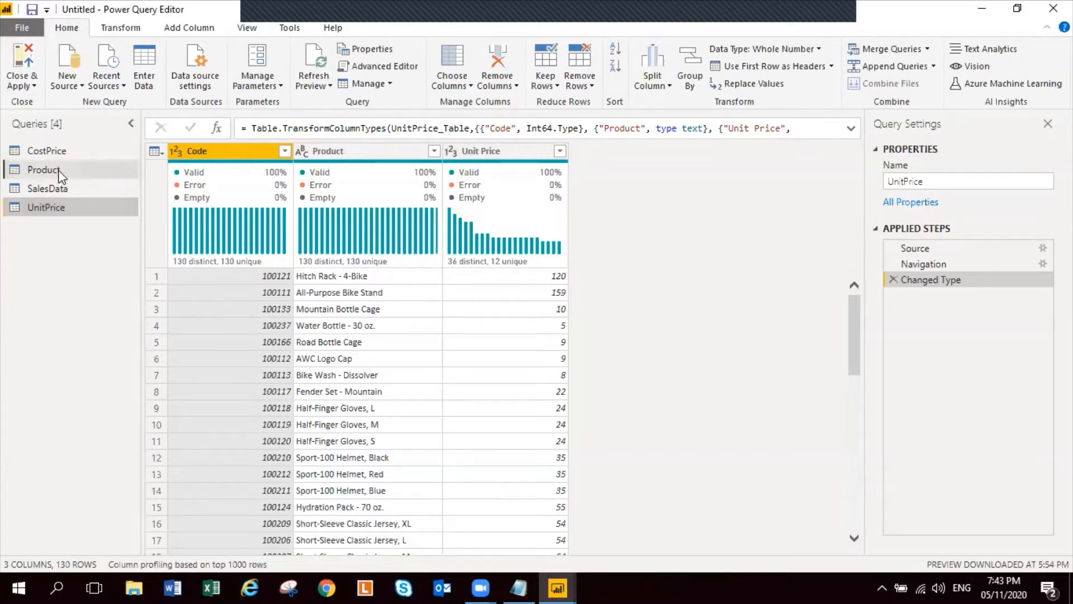
click(60, 148)
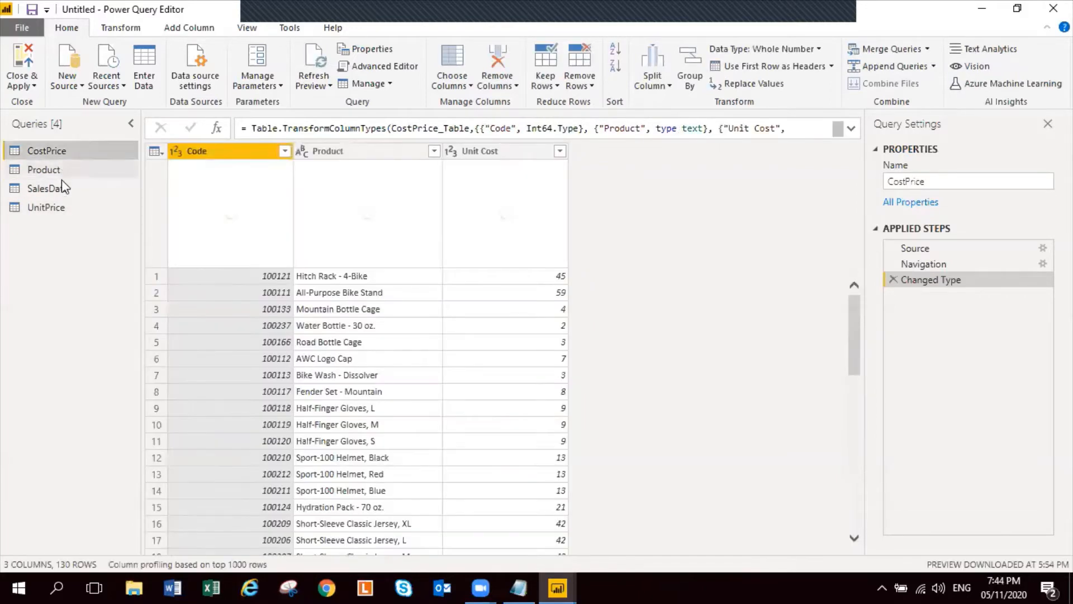
click(54, 205)
Remove the Product column from the CostPrice query
click(63, 152)
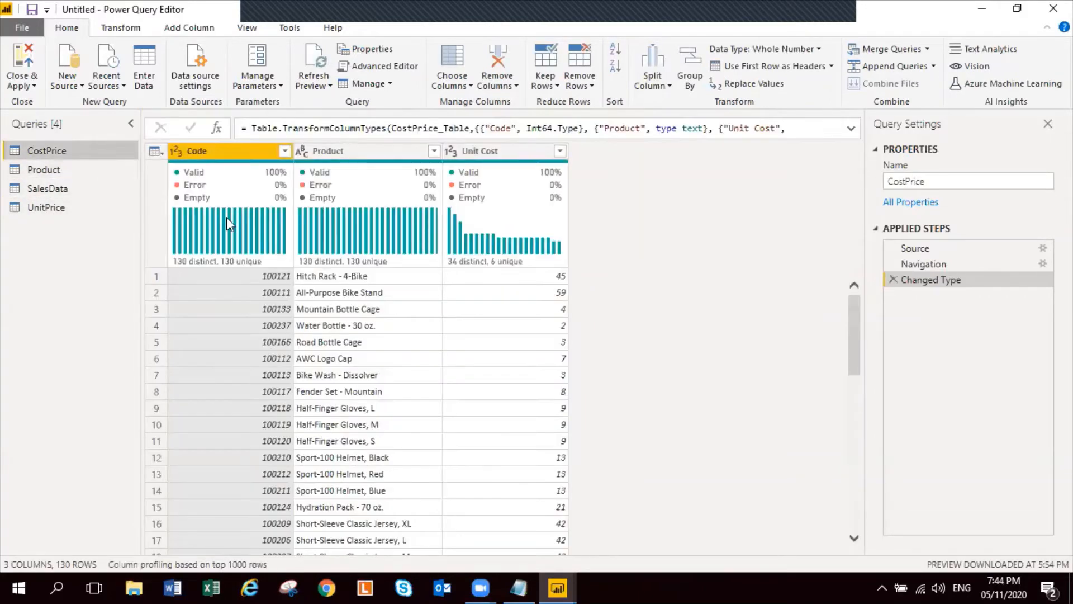
click(358, 149)
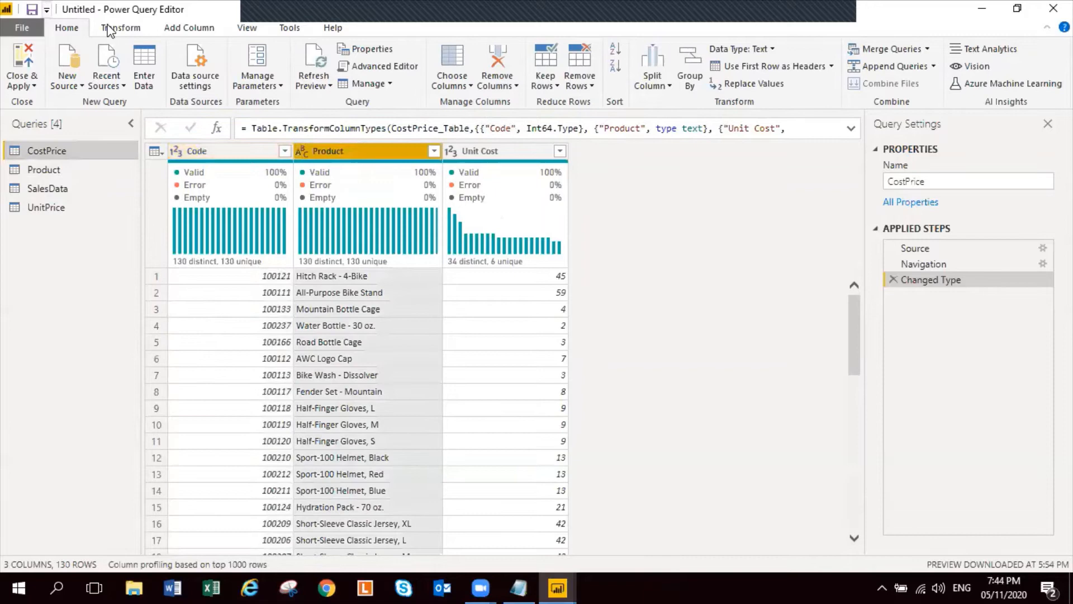
right_click(358, 148)
click(420, 180)
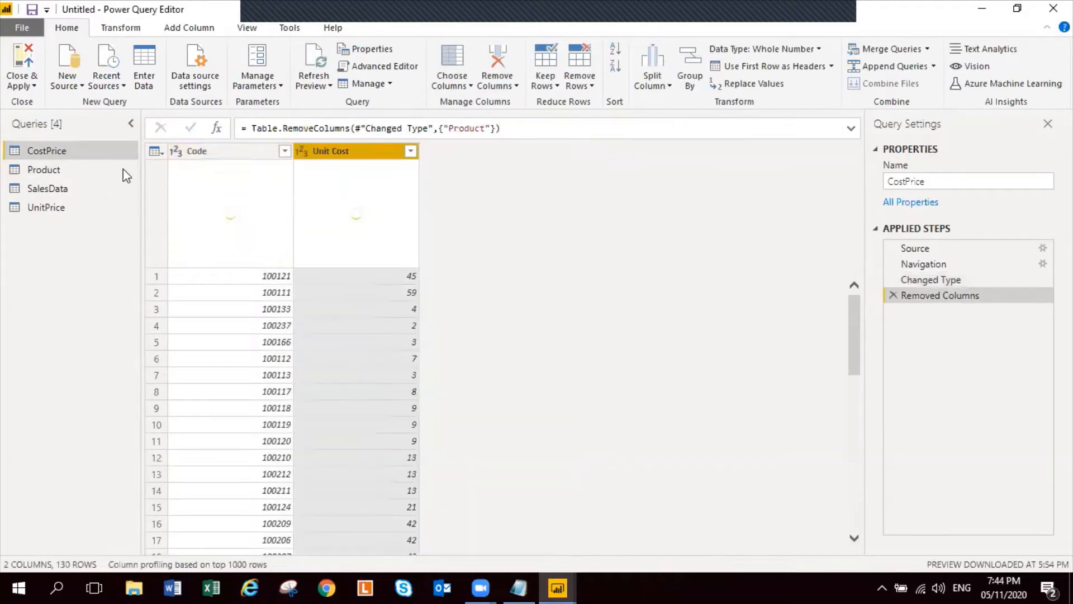
Look over the Product query and remove the Month and Year columns from the SalesData query
click(51, 170)
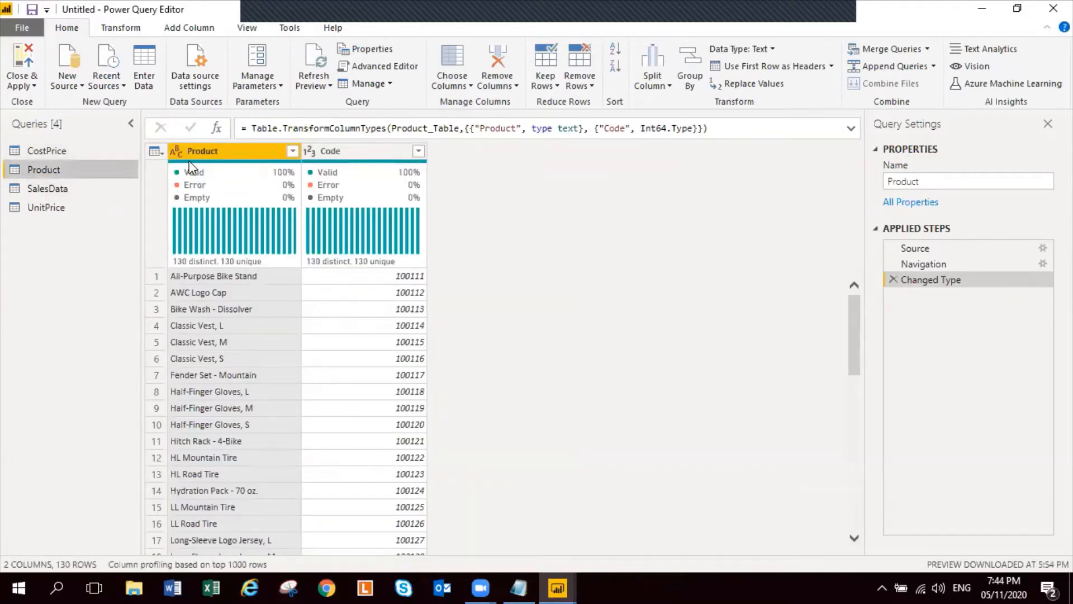
mouse_move(190, 164)
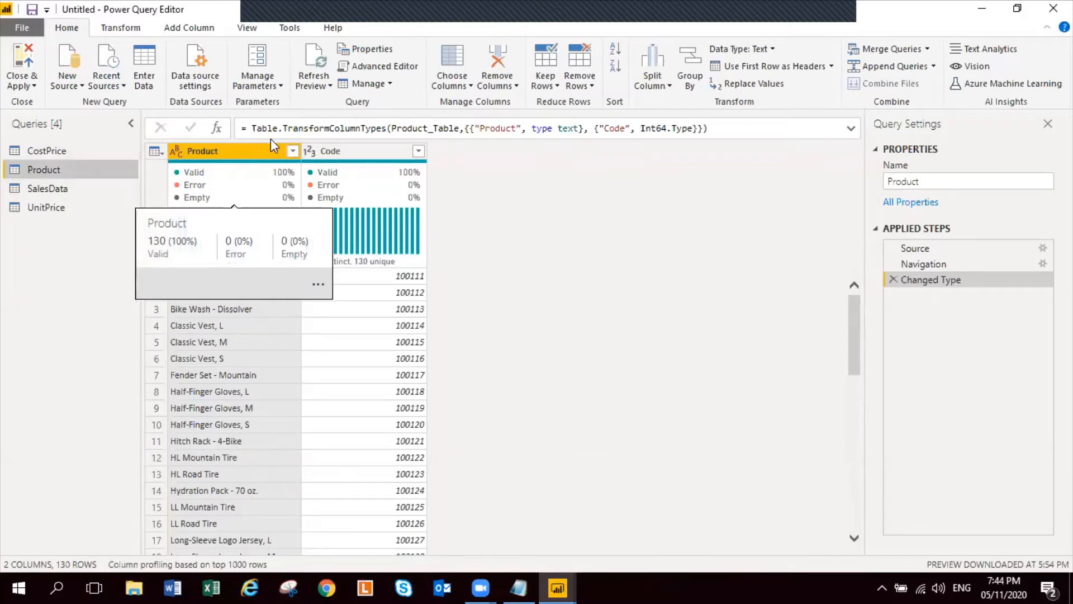
click(28, 190)
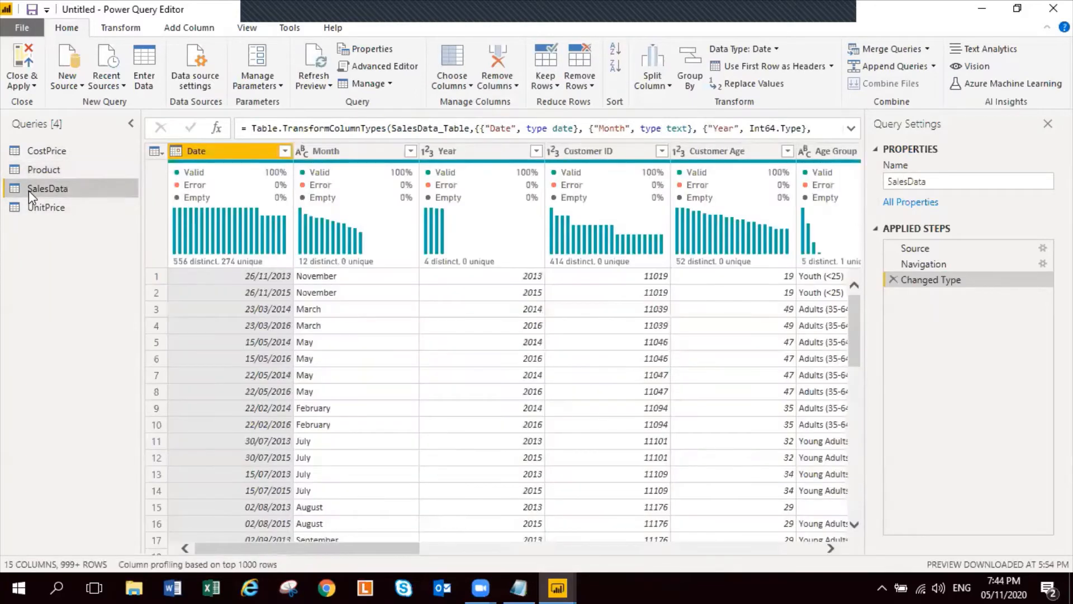
click(342, 154)
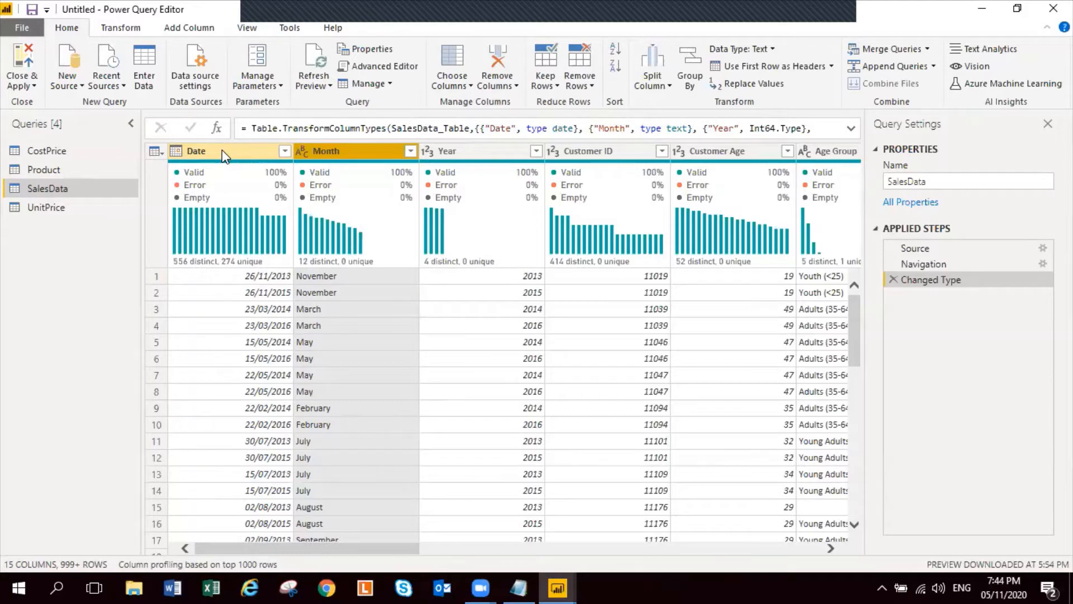
right_click(358, 152)
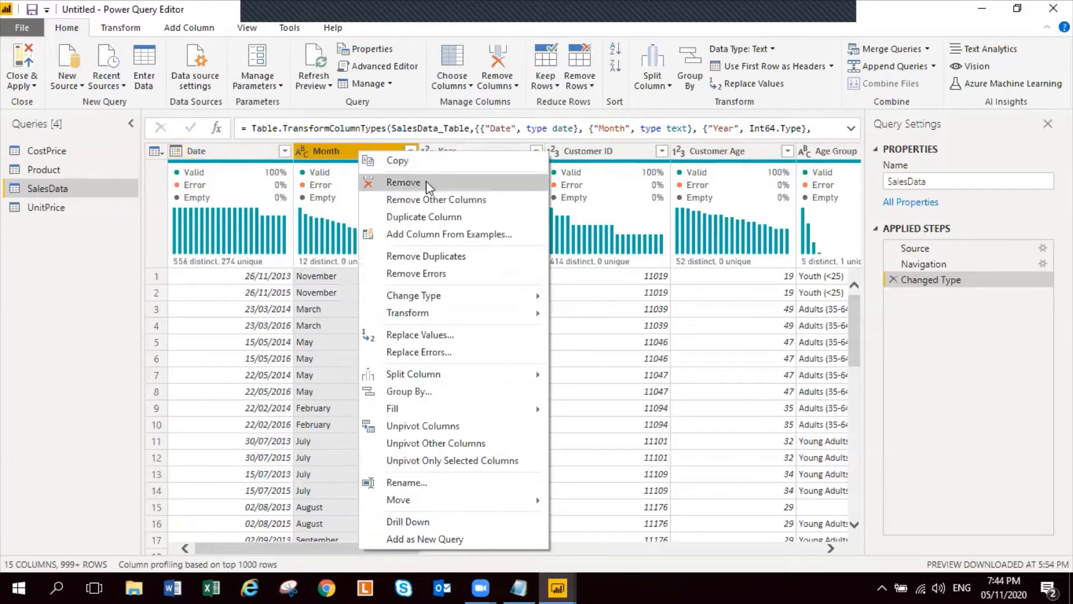
click(426, 181)
right_click(351, 153)
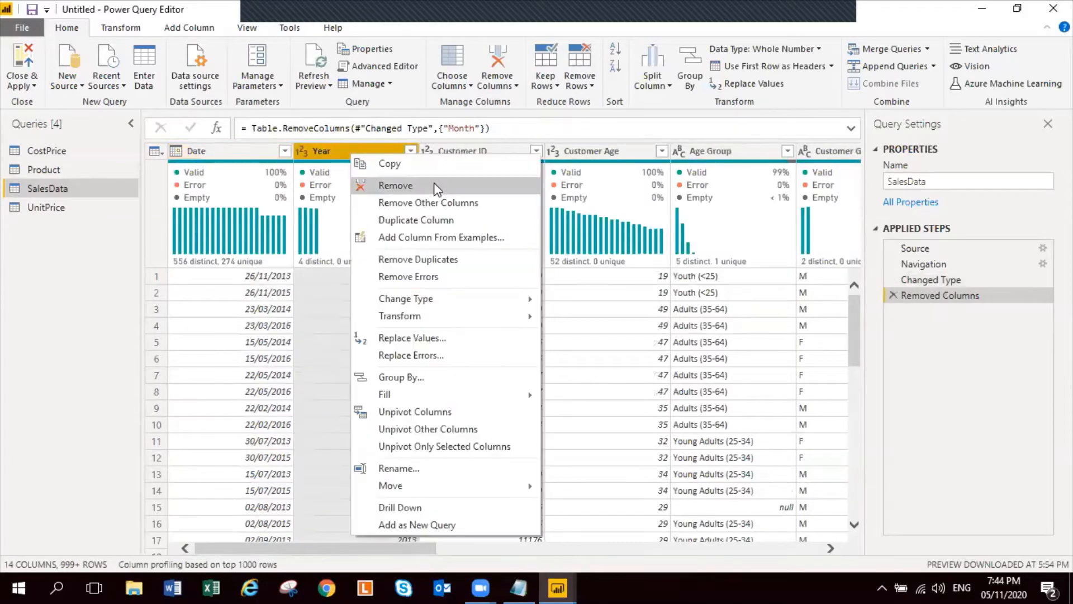
click(434, 184)
Remove the Customer ID, Customer Age and Age Group columns from the SalesData query
right_click(352, 150)
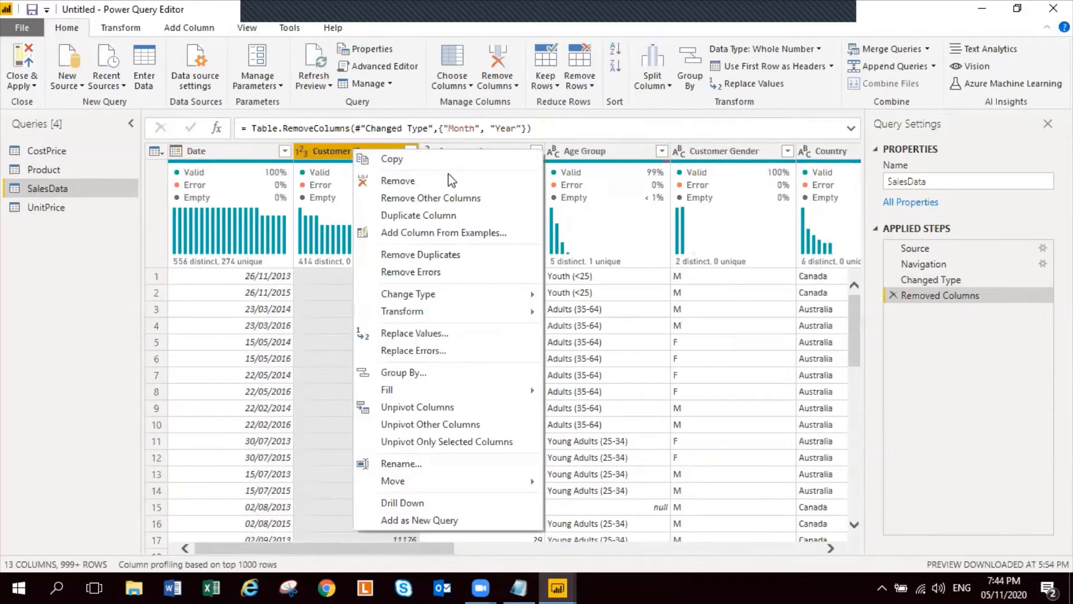
click(452, 180)
right_click(344, 147)
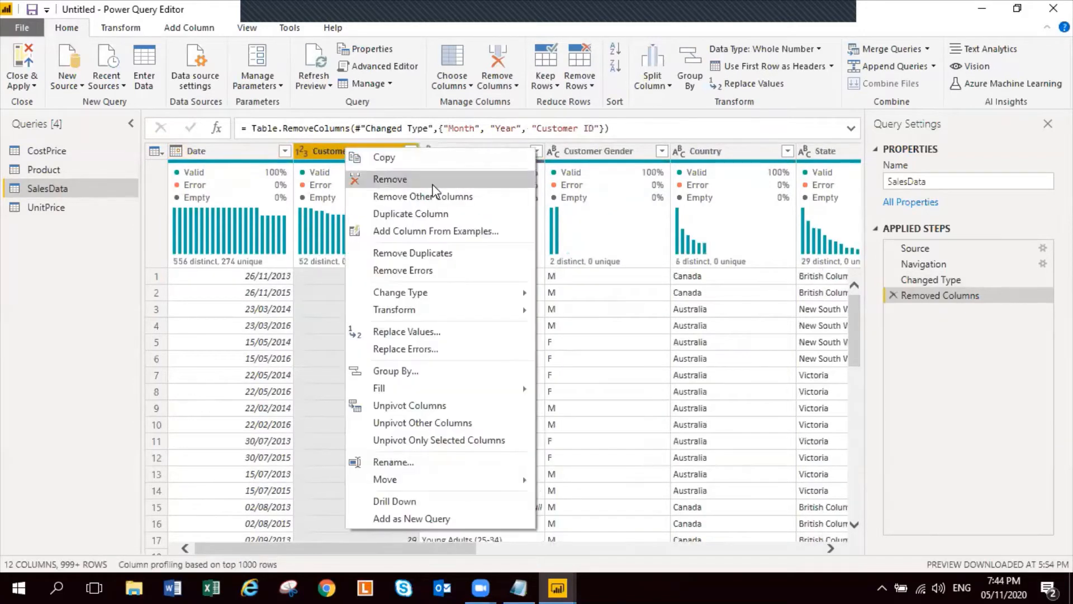
click(433, 186)
right_click(344, 153)
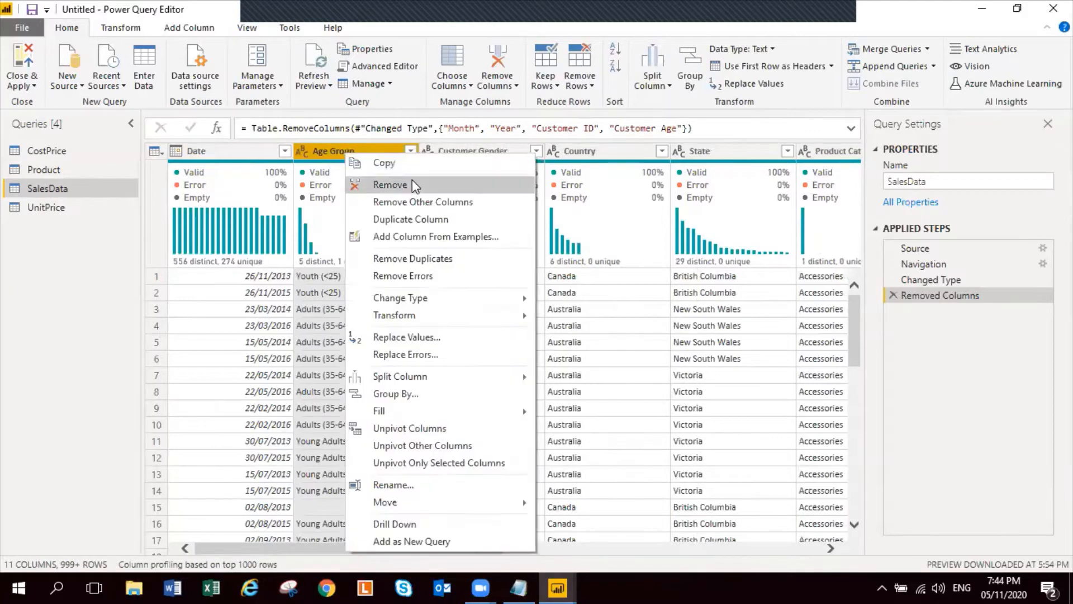
click(412, 183)
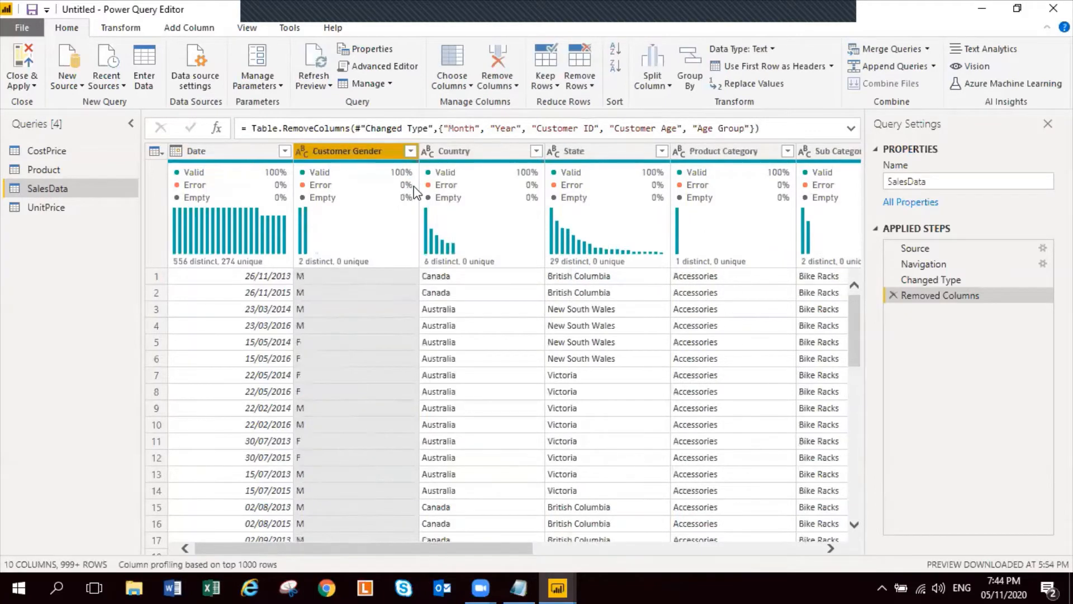
mouse_move(414, 186)
Remove the Product and Frame Size columns from the SalesData query, keeping Product Code
click(467, 151)
click(561, 152)
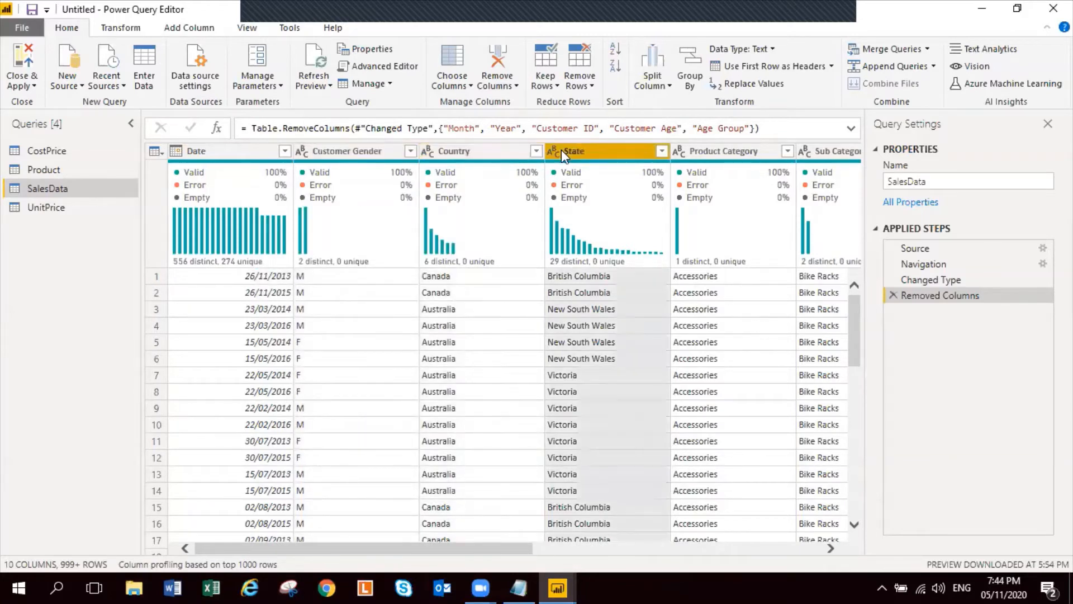
click(688, 155)
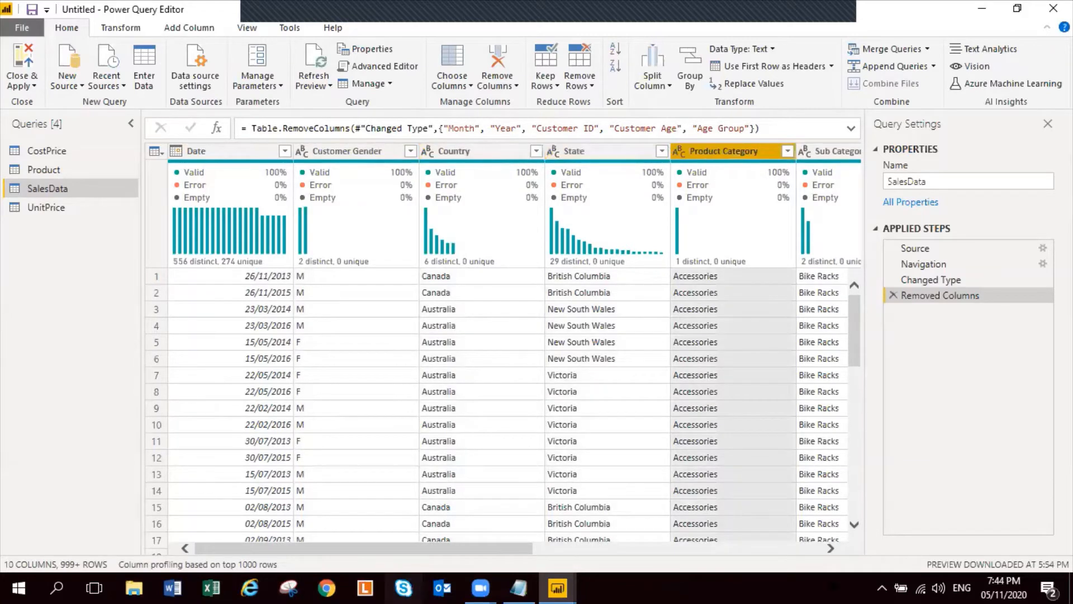
click(830, 548)
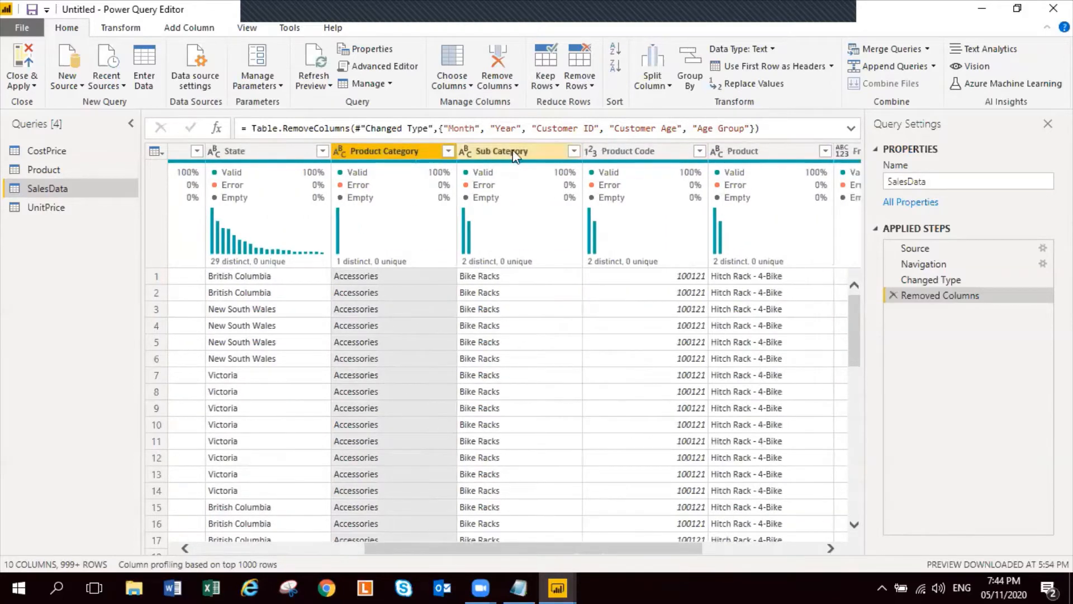
click(660, 154)
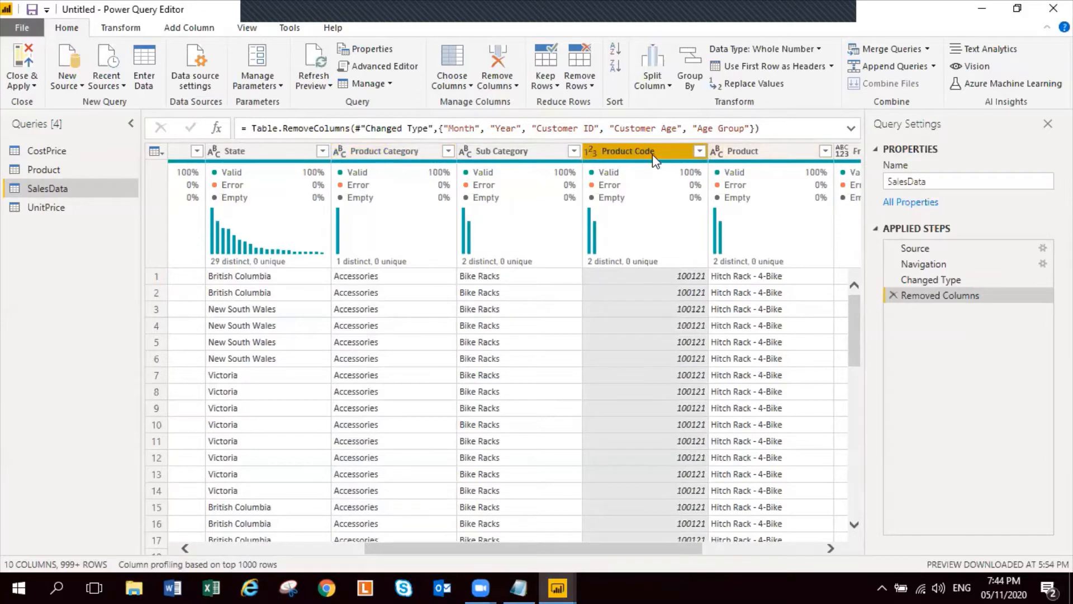
click(750, 152)
right_click(751, 150)
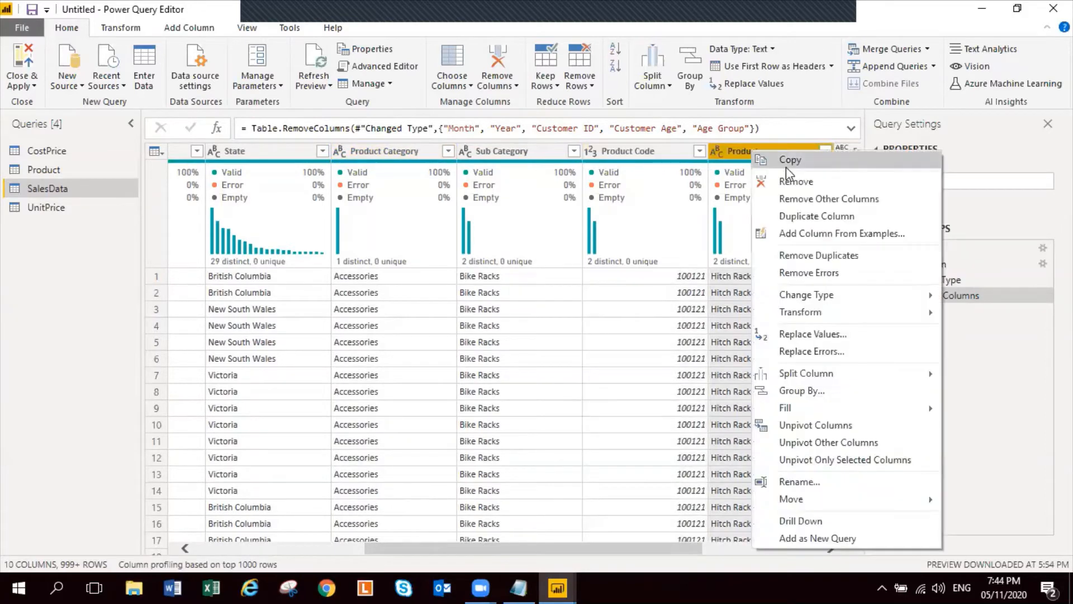
click(788, 180)
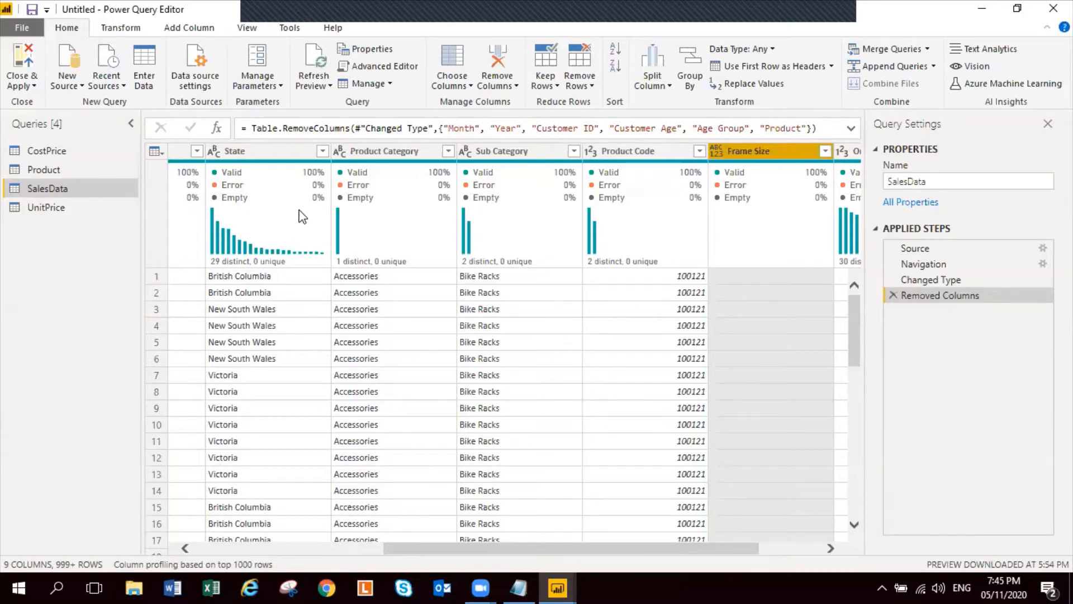
right_click(762, 146)
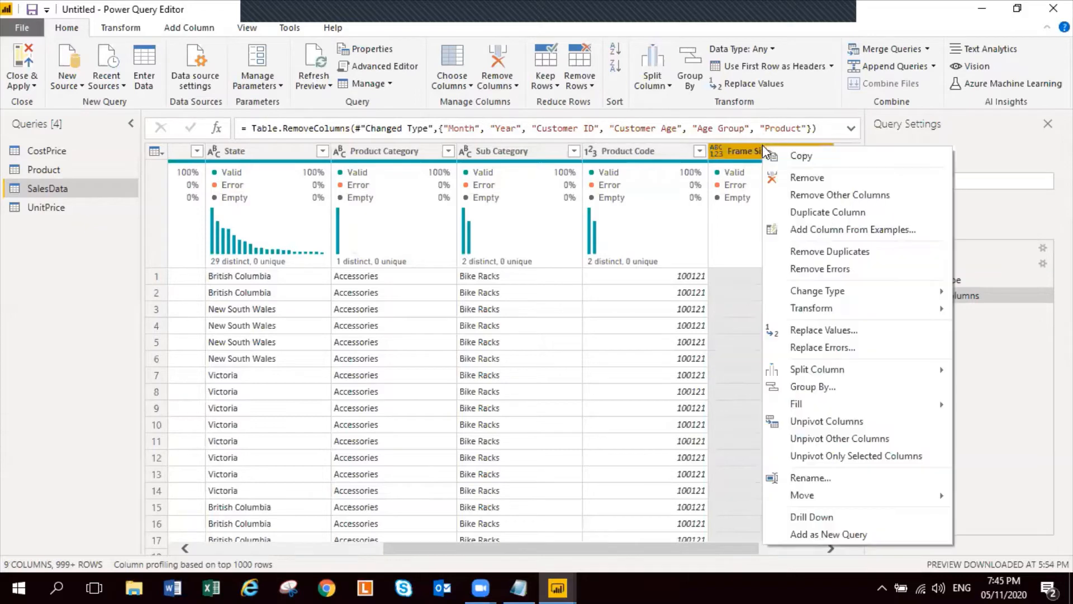
click(834, 179)
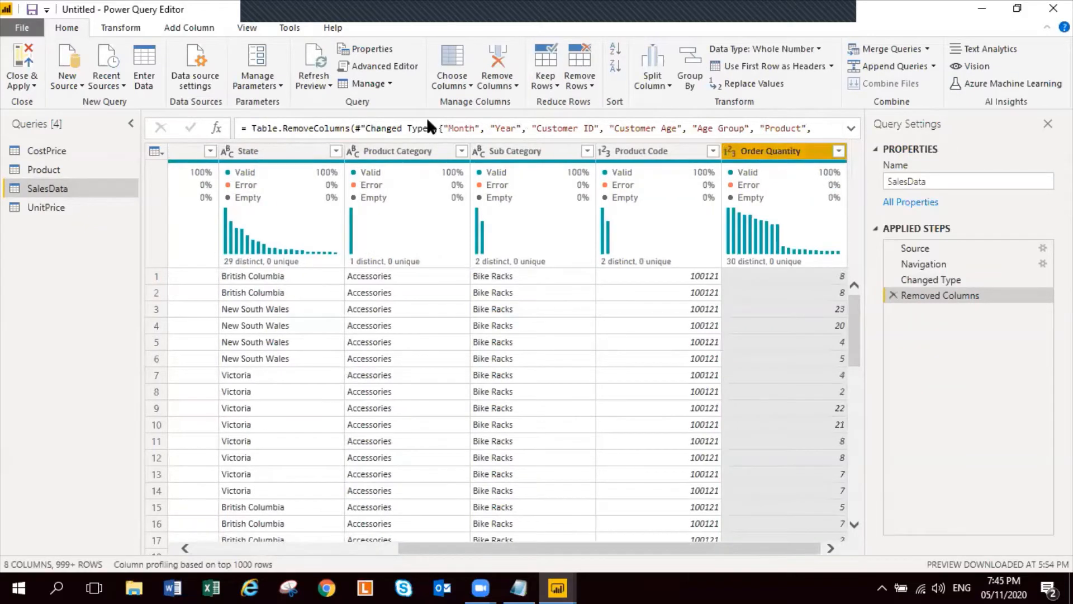
Rename the Date column of the SalesData query as Order Date
click(247, 544)
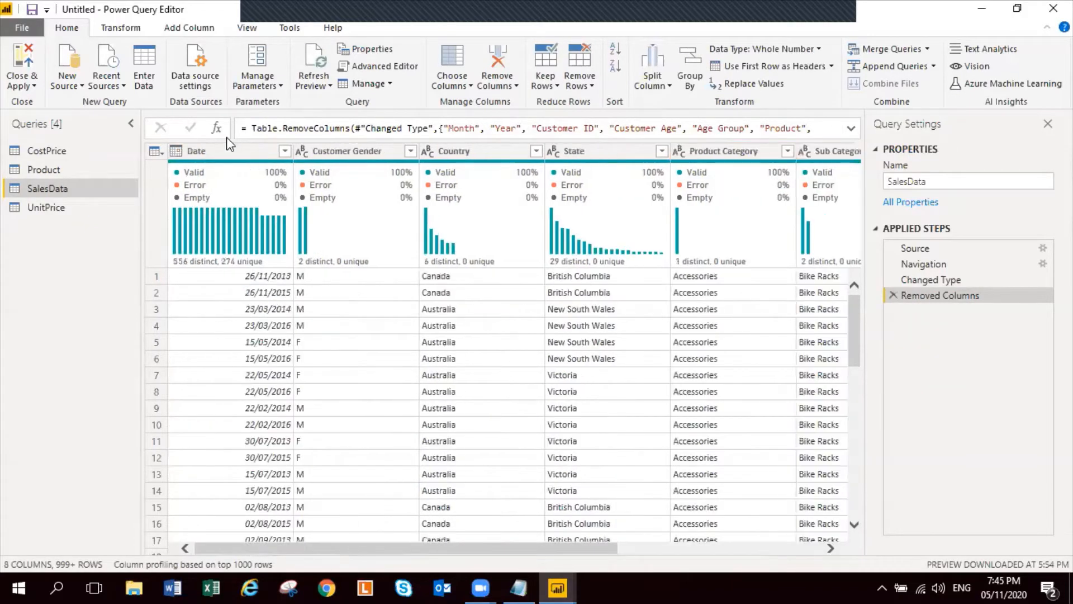
click(227, 154)
double_click(227, 155)
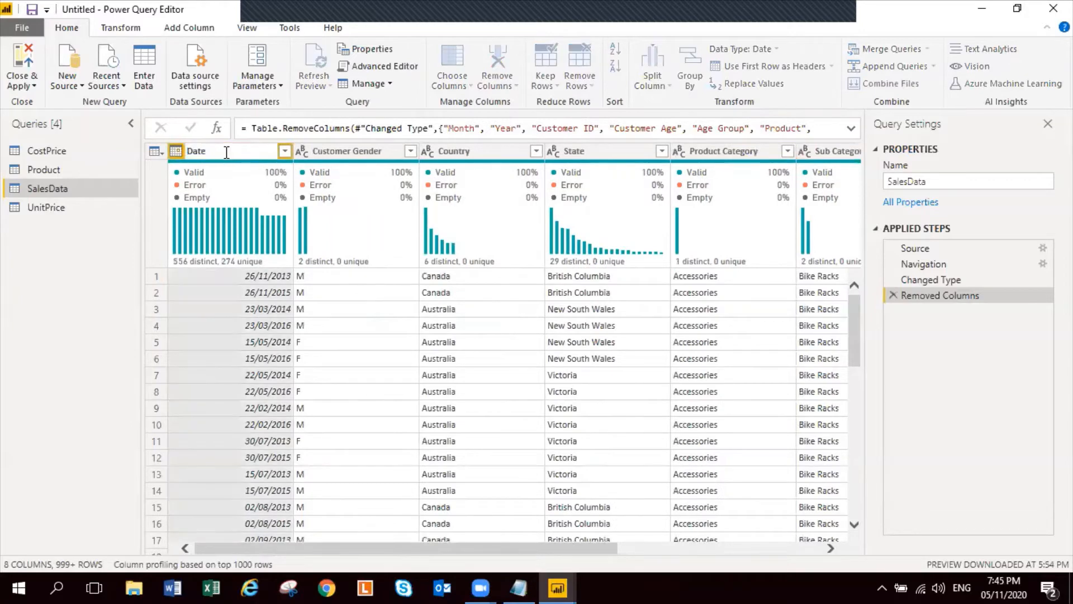
click(191, 152)
text(Order)
key(Return)
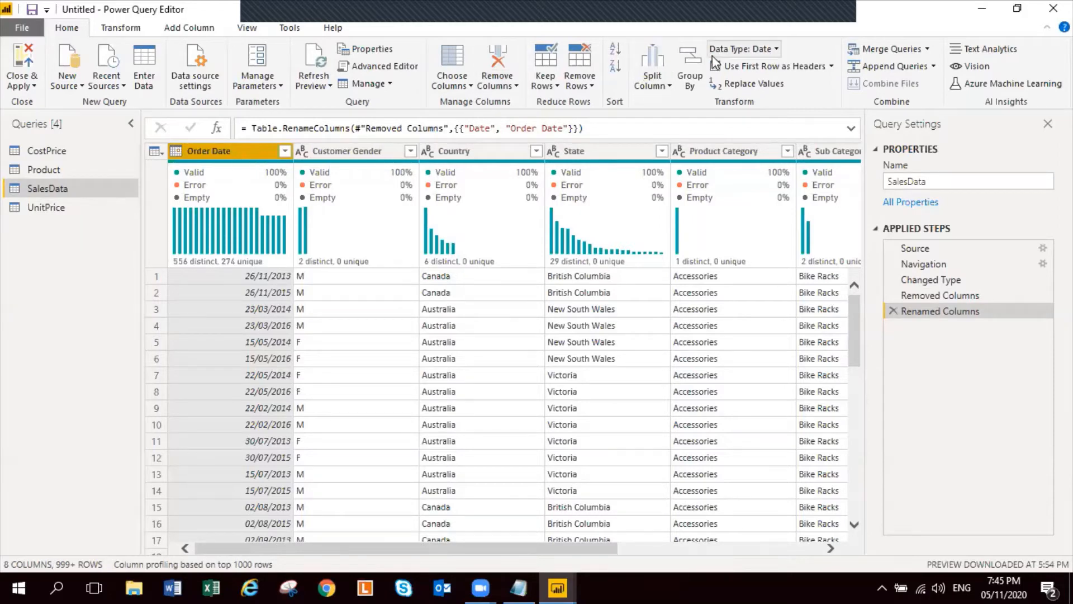
Review the remaining SalesData columns, from Customer Gender, Country and State through the product categories to Product Code and Order Quantity
click(336, 152)
click(476, 148)
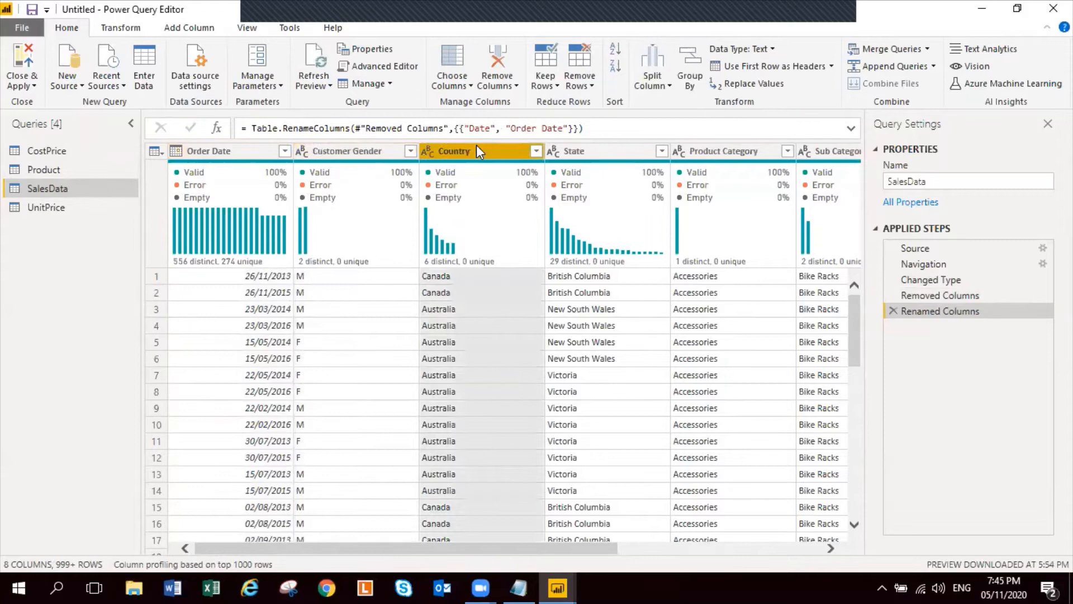
click(611, 151)
click(735, 151)
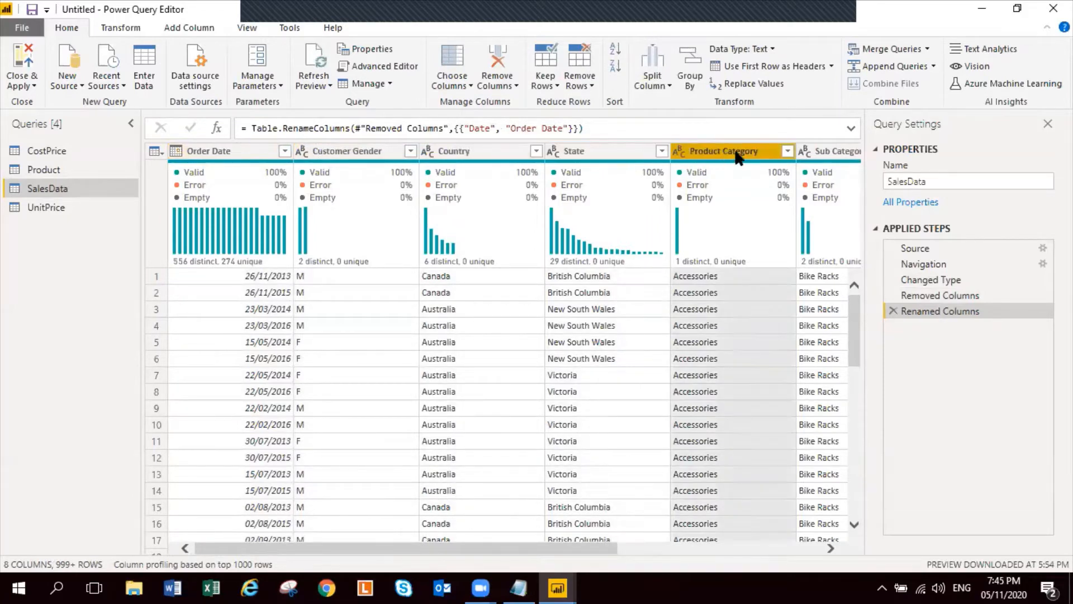
click(839, 151)
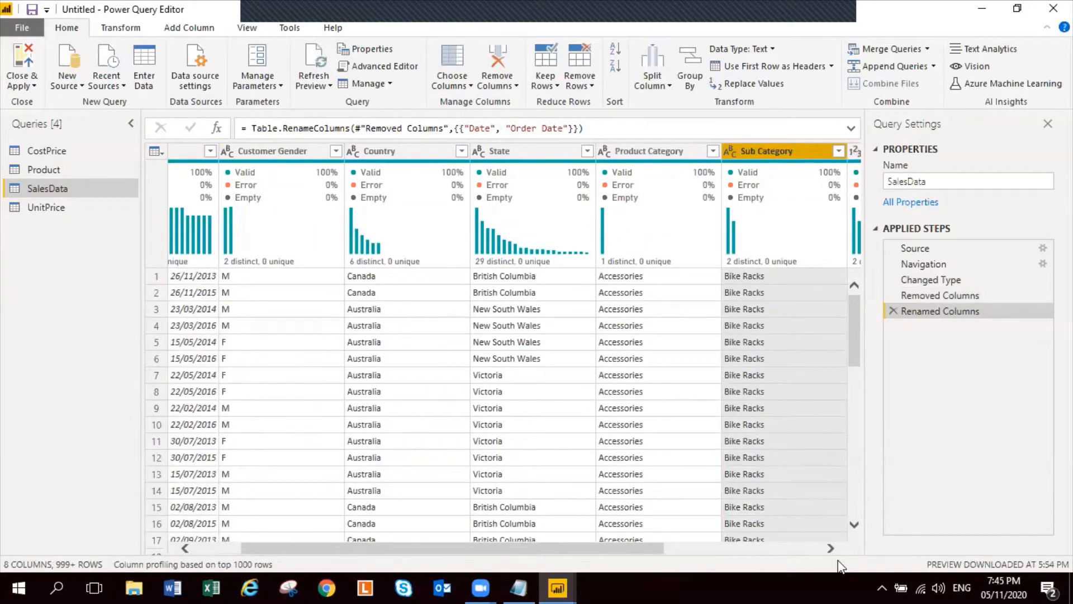
click(831, 548)
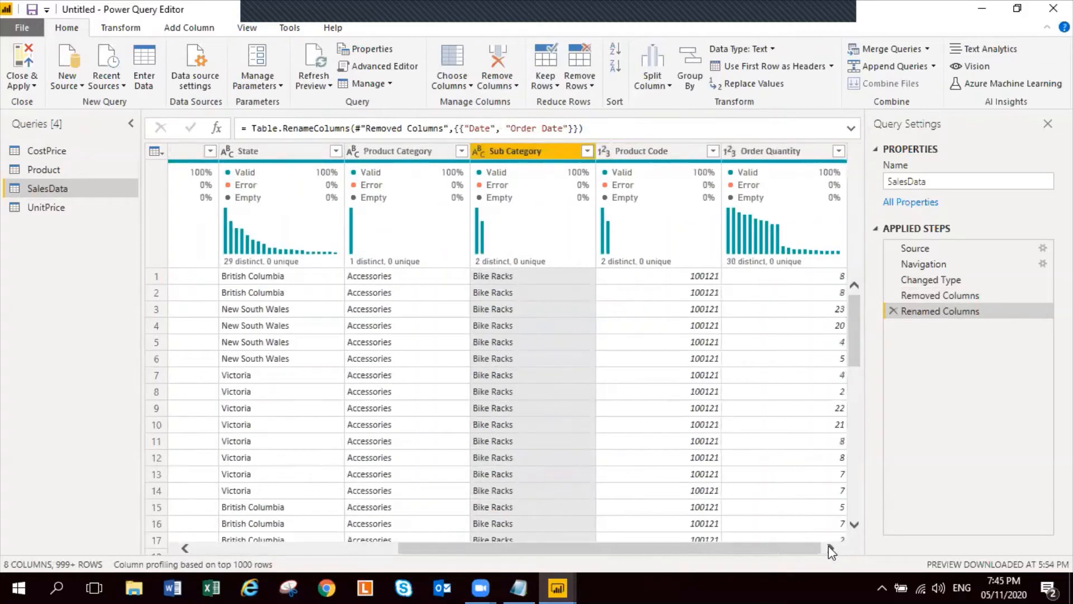
click(637, 155)
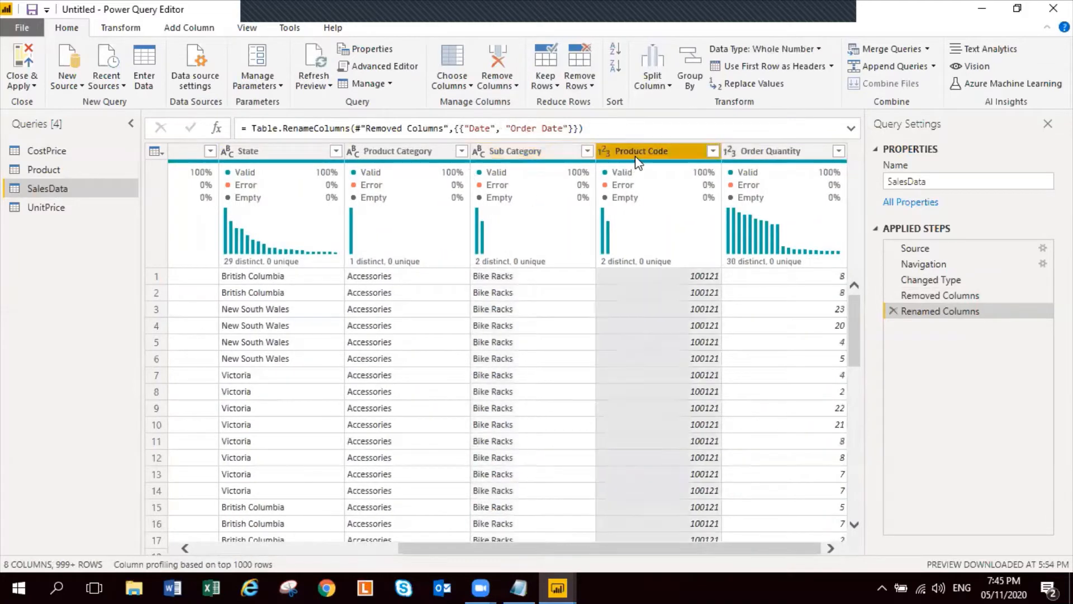
click(780, 152)
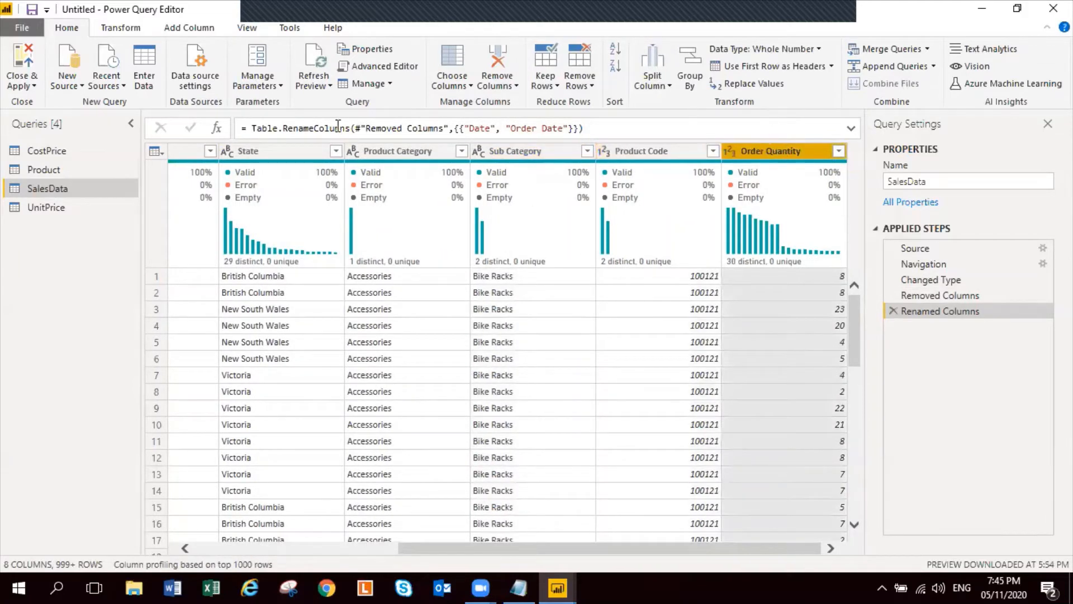
click(246, 151)
click(180, 150)
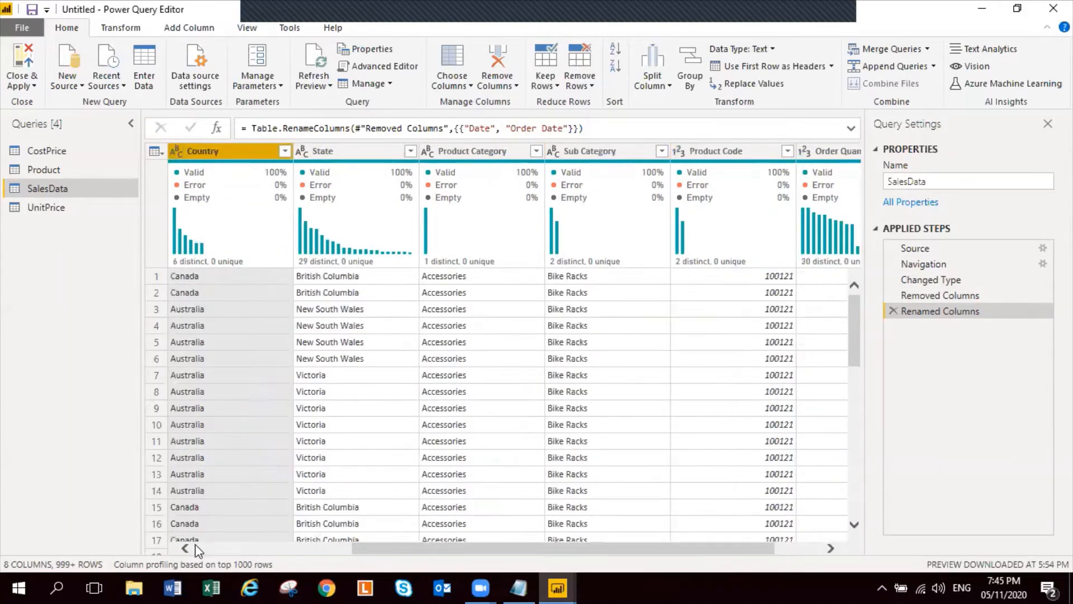
click(196, 546)
Remove the Product column from the UnitPrice query
click(54, 206)
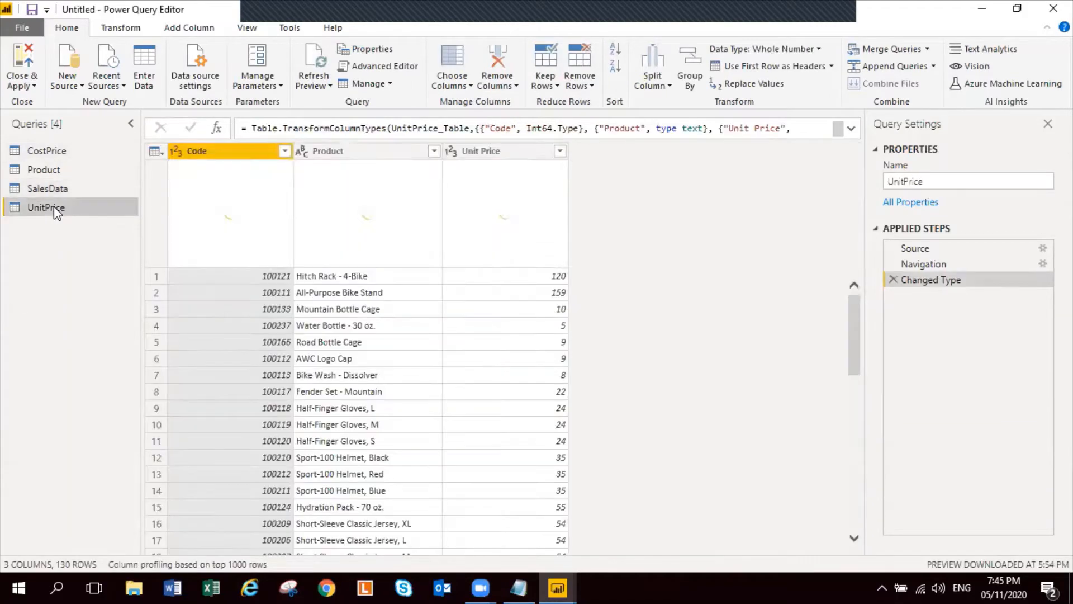
right_click(349, 154)
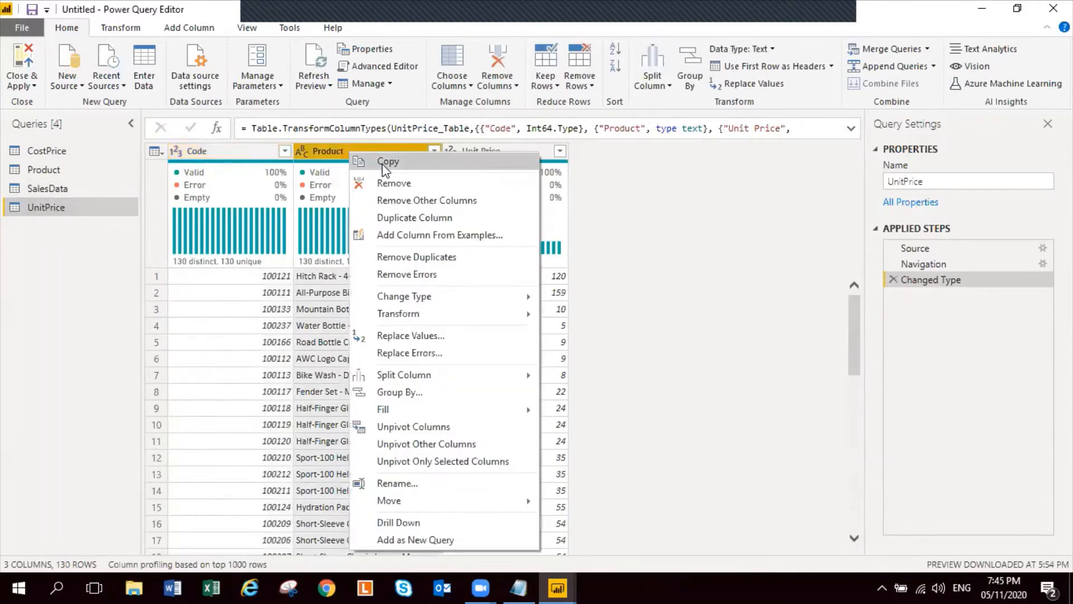
click(418, 182)
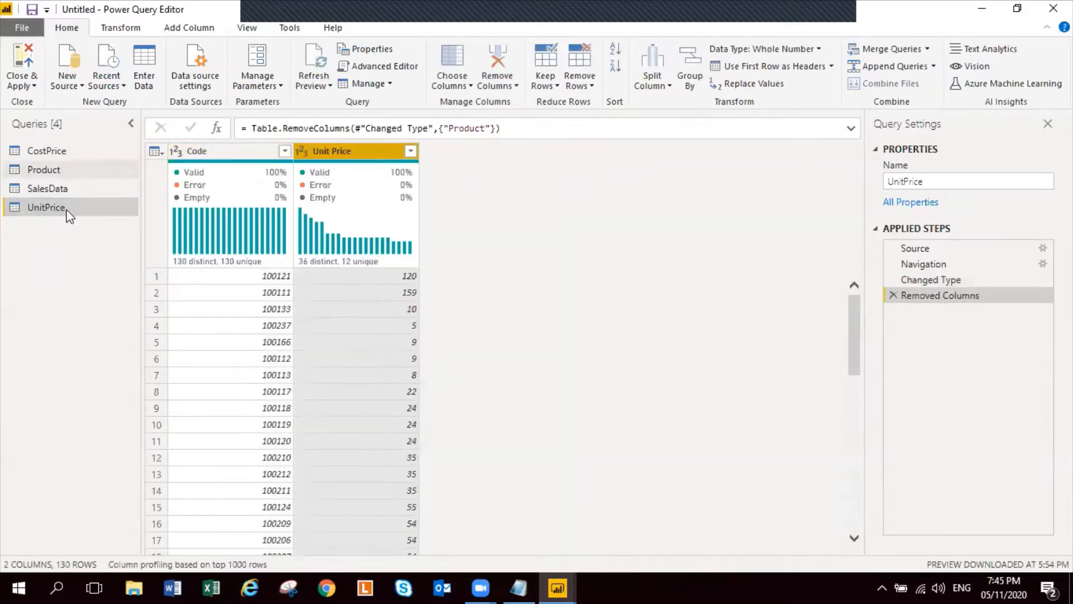
Recheck the Product and CostPrice queries, and apply the query changes to load the tables into the report
click(46, 169)
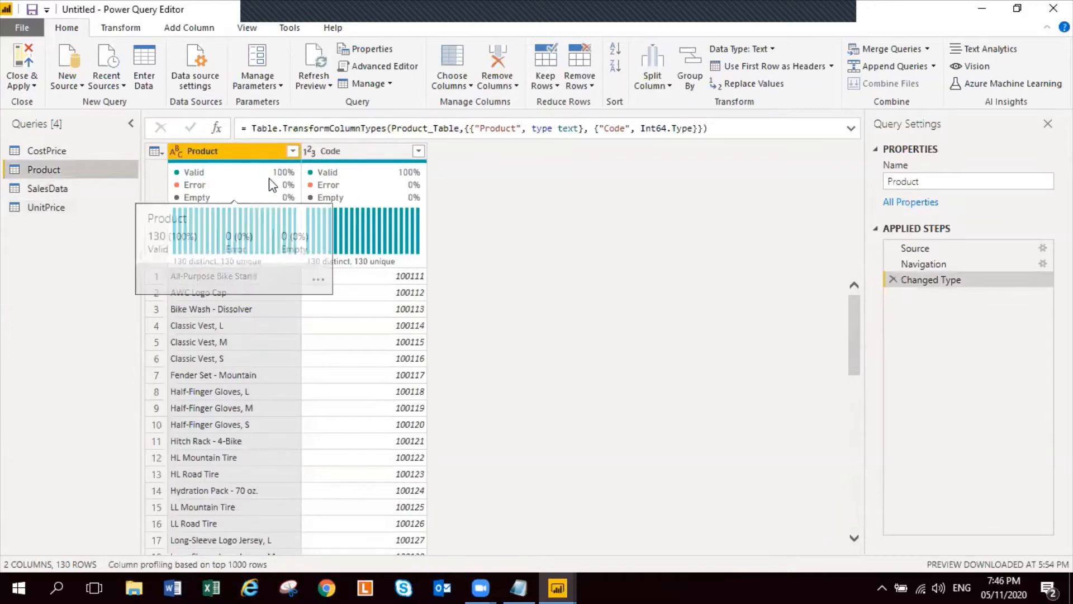
mouse_move(197, 170)
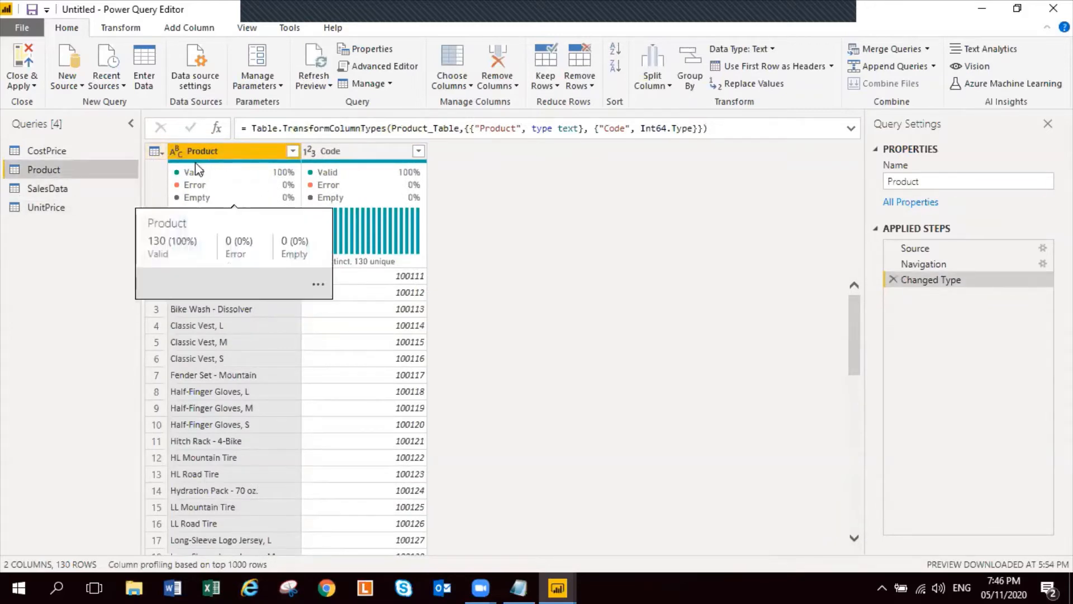
click(10, 151)
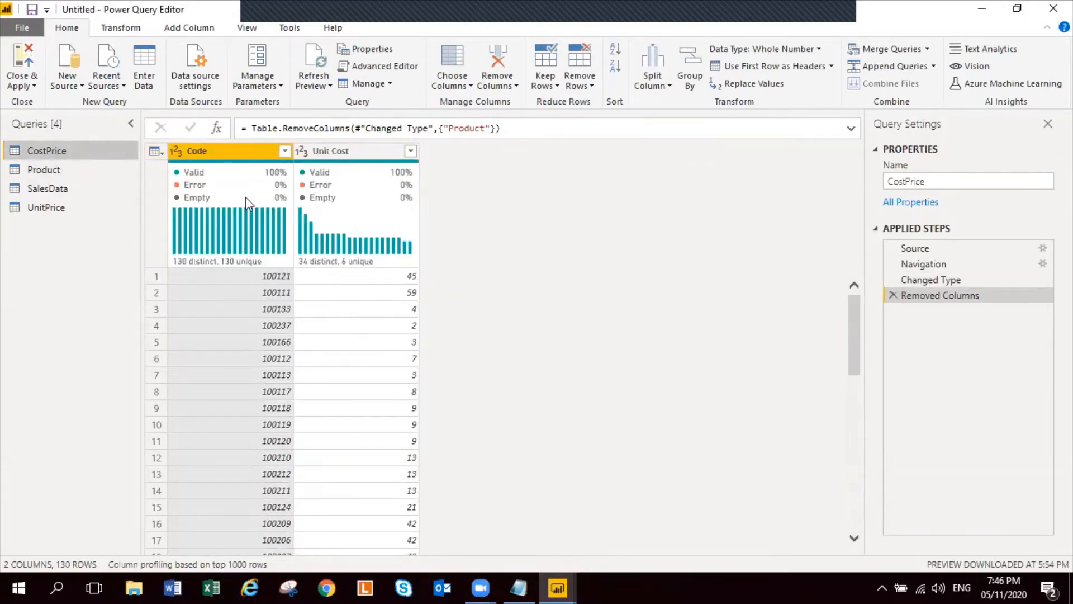
click(22, 61)
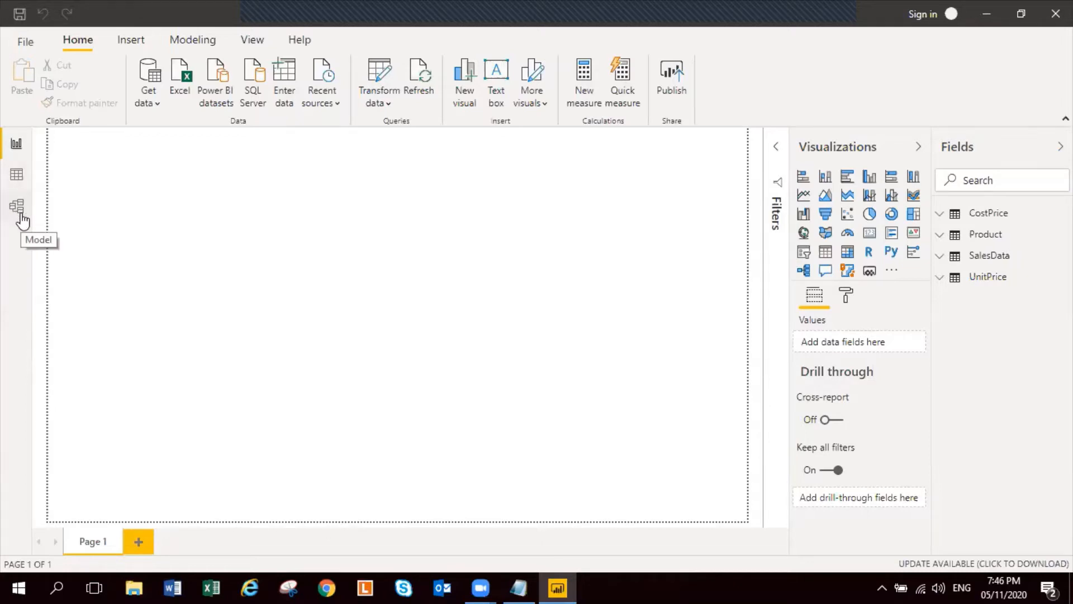
Open the data model diagram with its side panes collapsed, and spread the UnitPrice, CostPrice, SalesData and Product tables apart
click(17, 209)
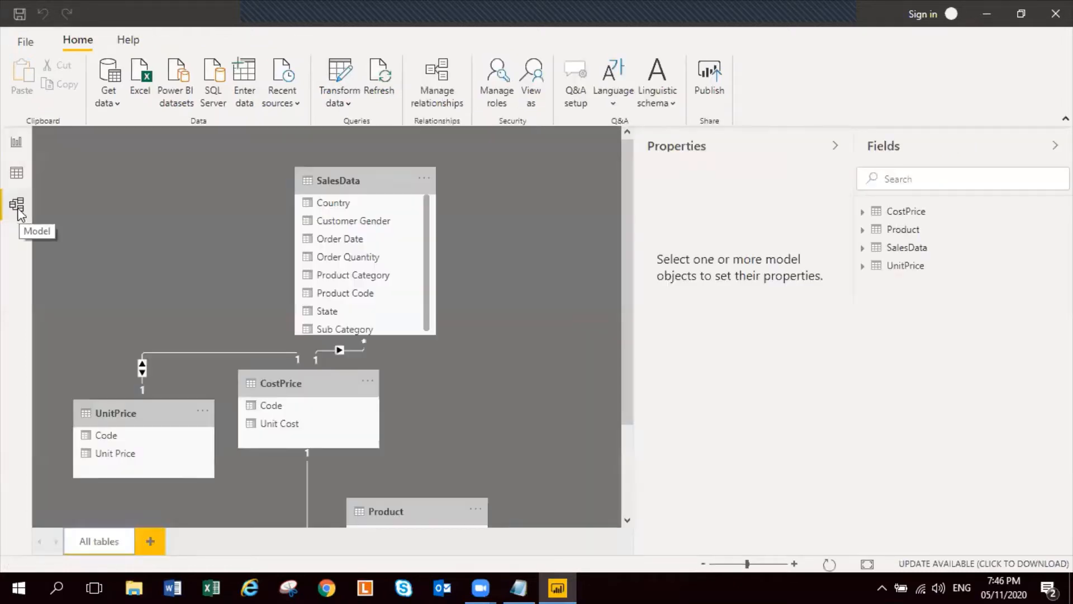
click(834, 147)
click(1055, 146)
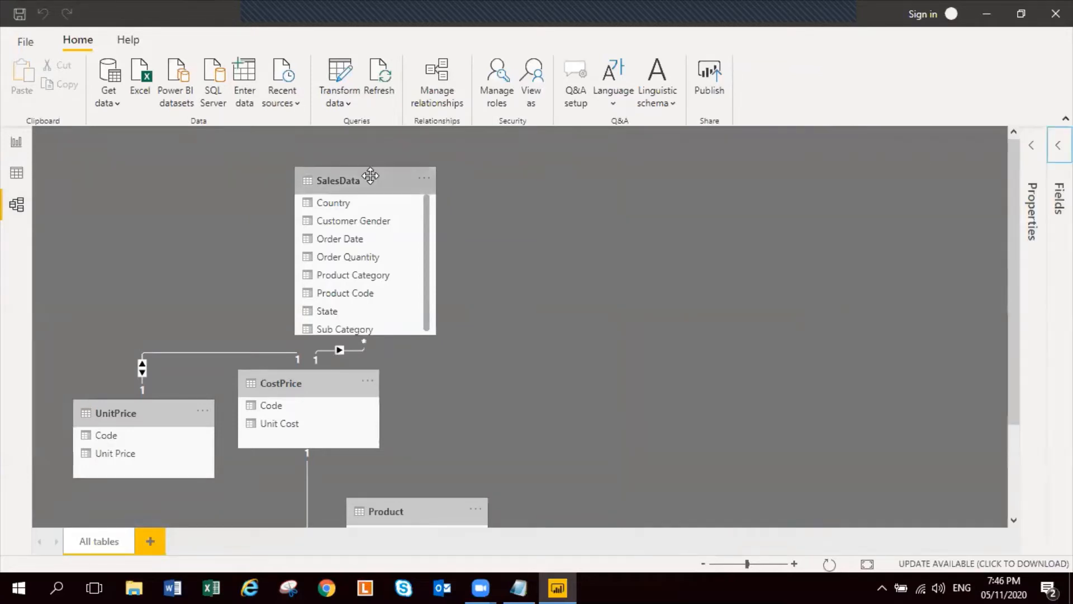
drag(388, 184, 717, 286)
drag(311, 383, 349, 201)
drag(147, 411, 144, 162)
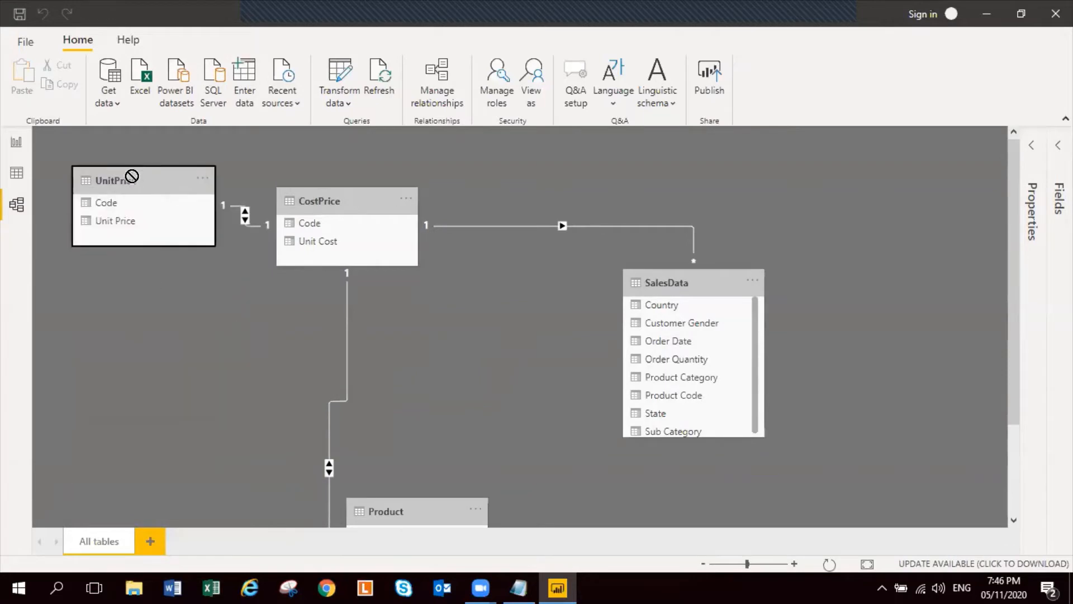
drag(661, 283, 662, 238)
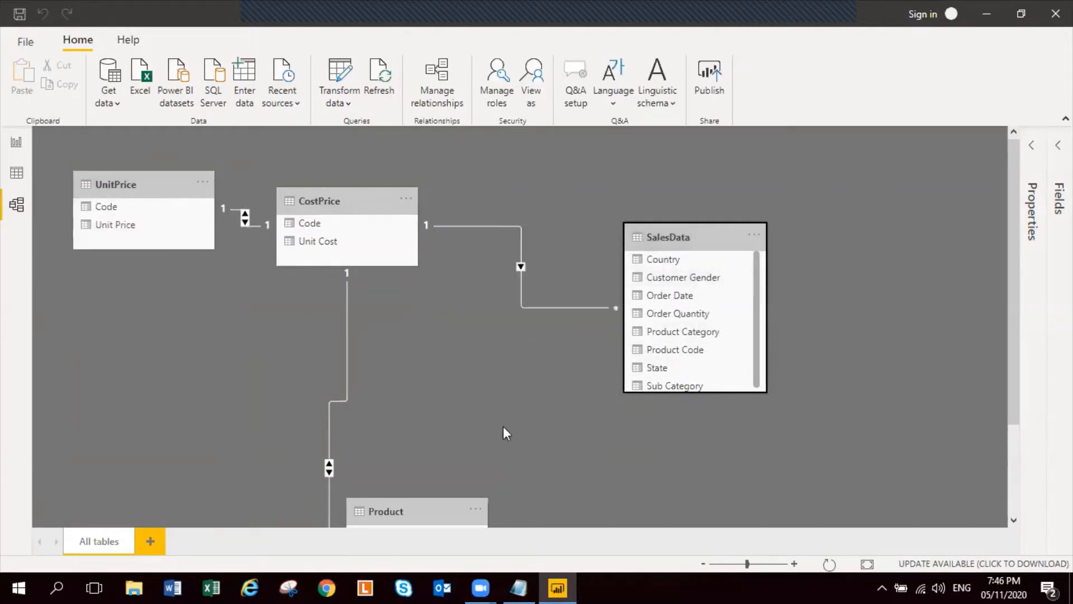
drag(453, 502, 376, 375)
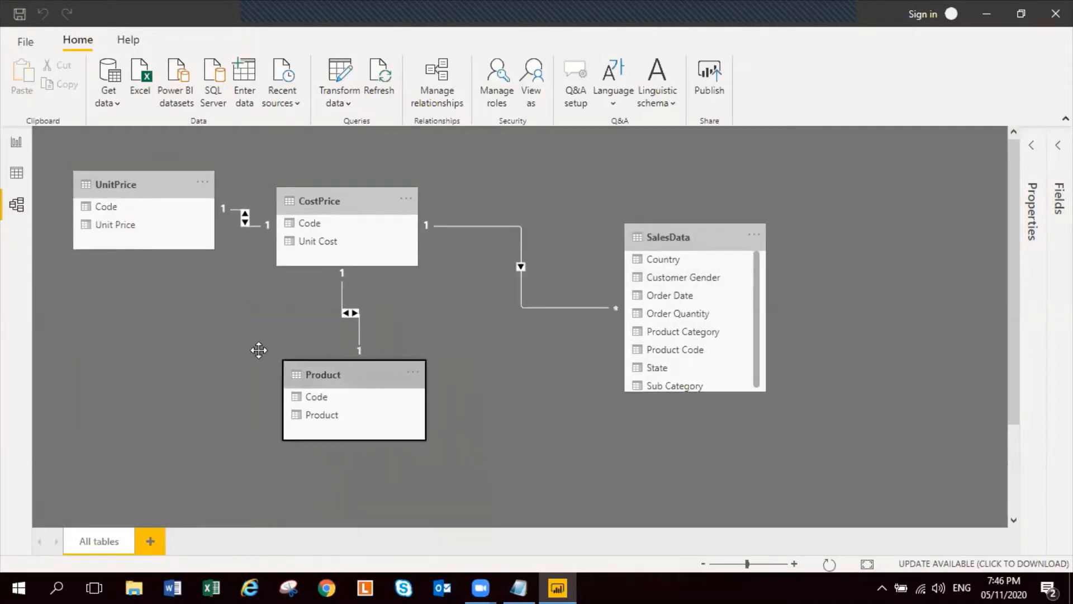
Delete the existing relationships linking Product, SalesData and UnitPrice to CostPrice
click(437, 78)
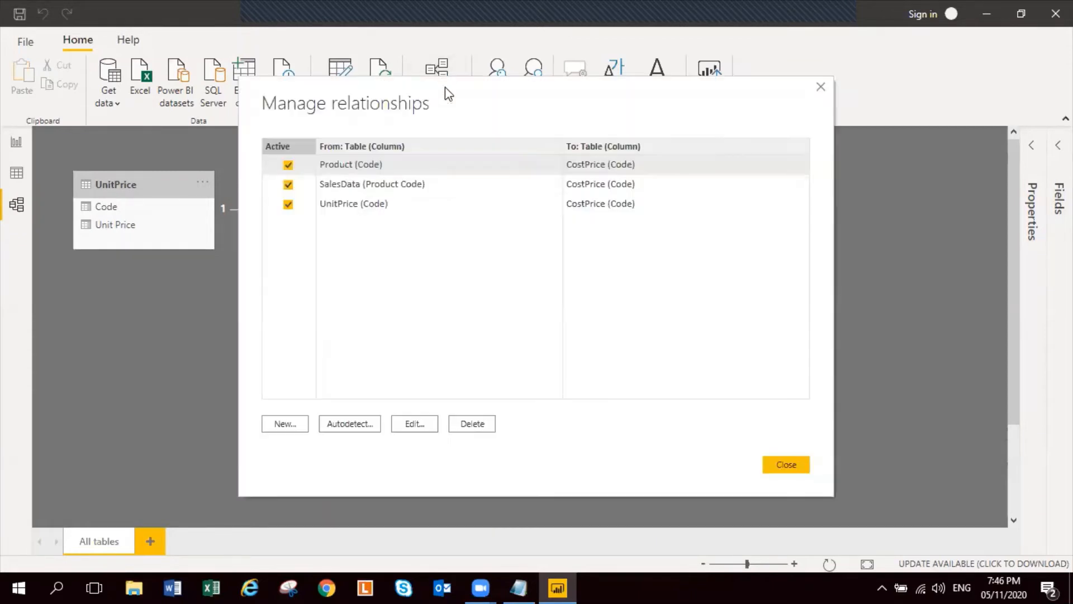
click(472, 423)
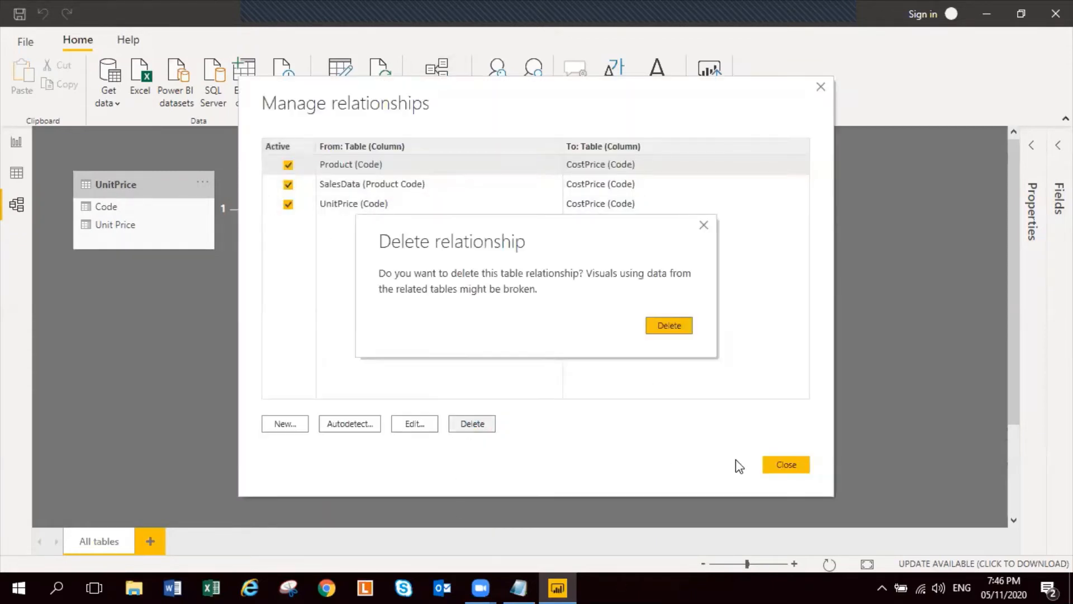
click(673, 338)
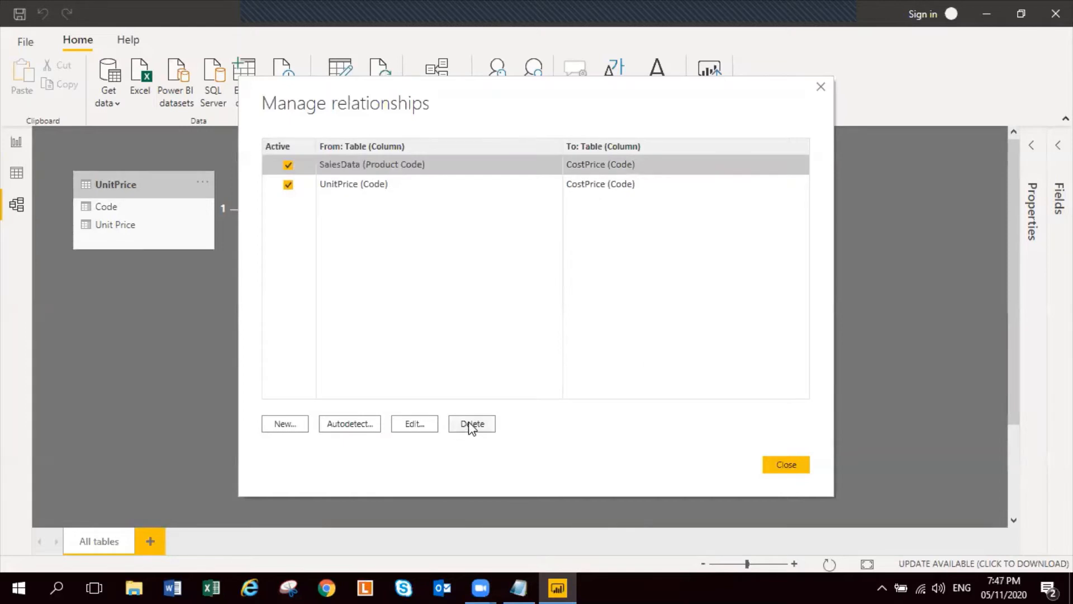
key(Delete)
click(663, 329)
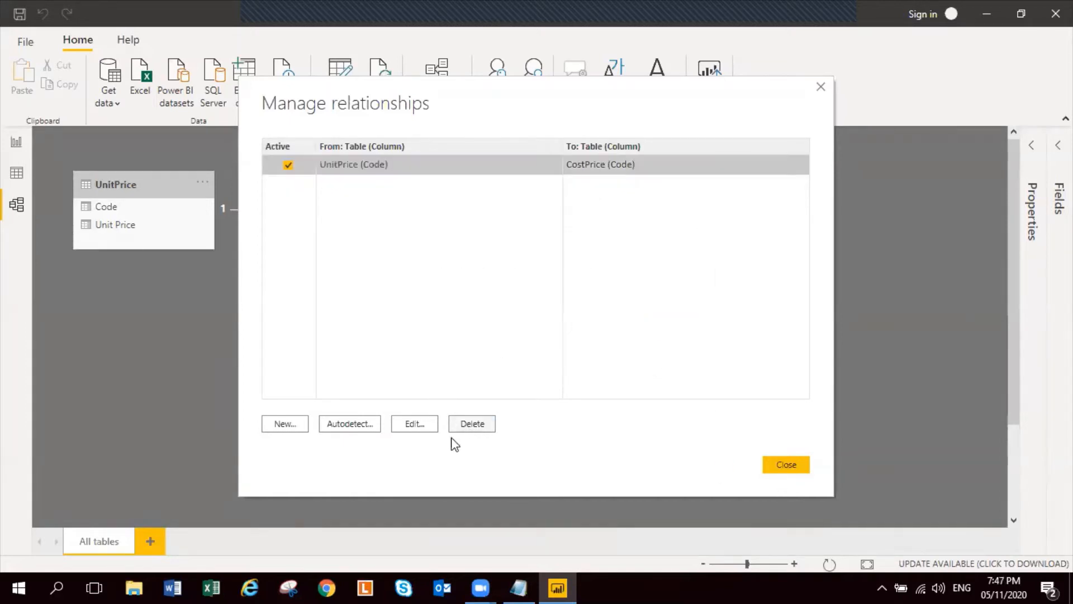
click(471, 425)
click(666, 328)
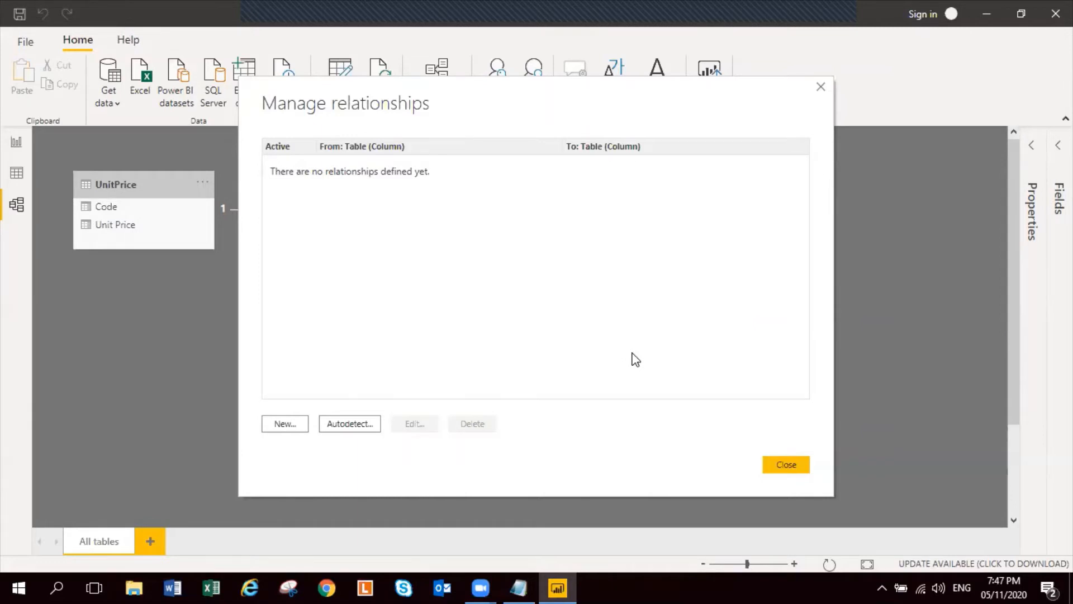
click(788, 470)
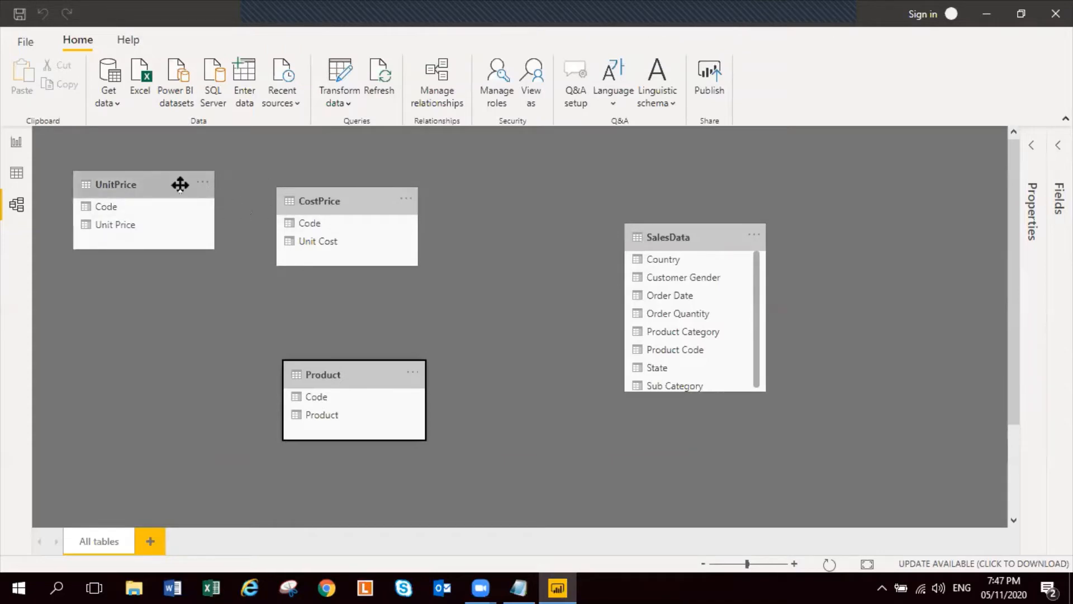
Arrange UnitPrice, Product and CostPrice in a row across the diagram, with SalesData below them
drag(344, 201, 545, 179)
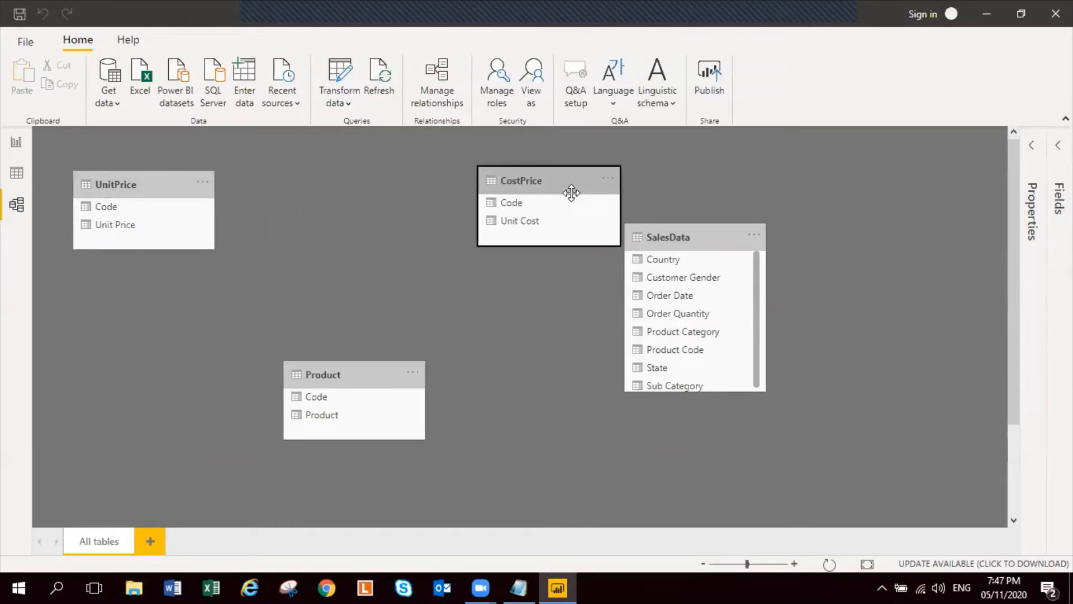
drag(352, 371, 349, 196)
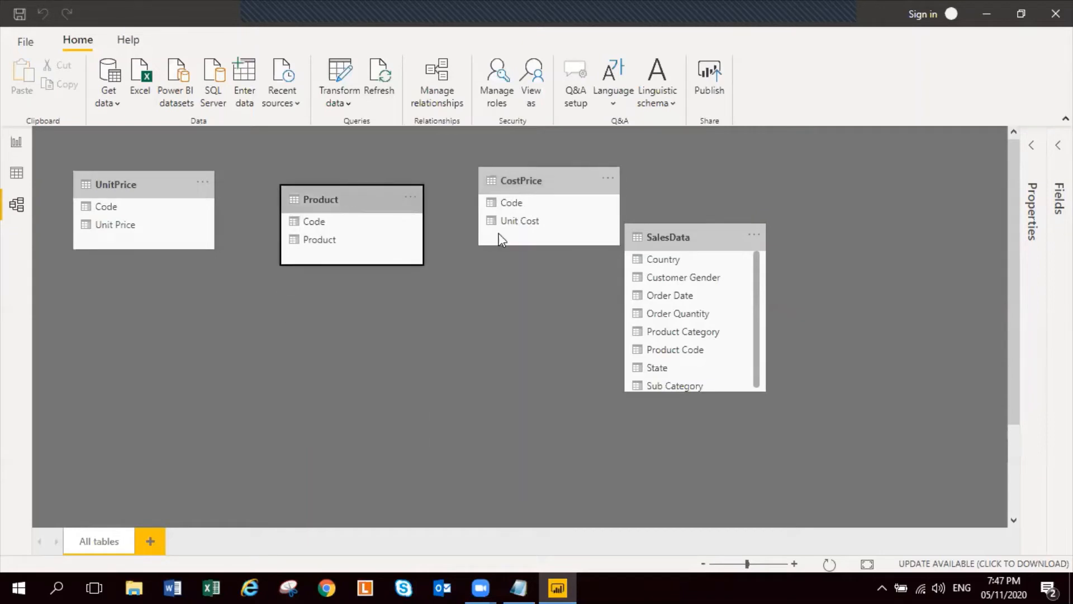
drag(709, 239, 405, 364)
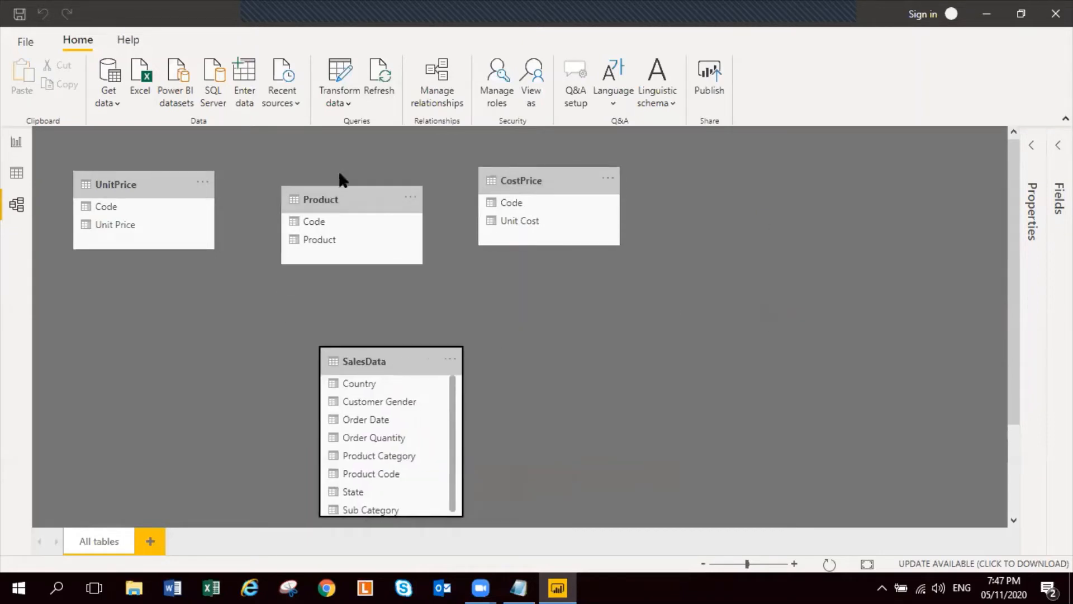
drag(359, 194, 366, 168)
drag(545, 177, 628, 178)
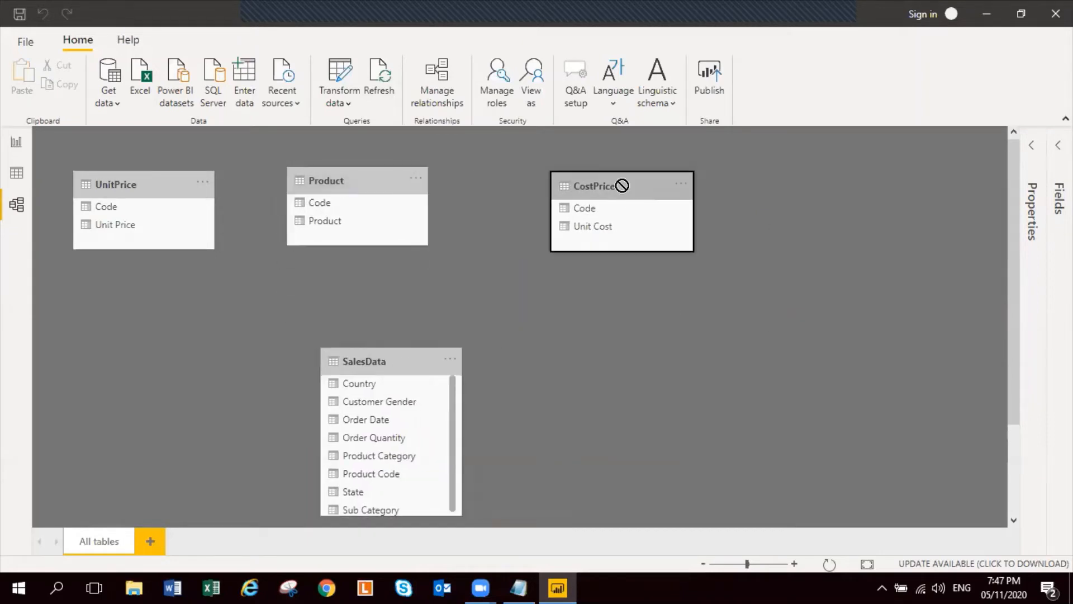
click(369, 165)
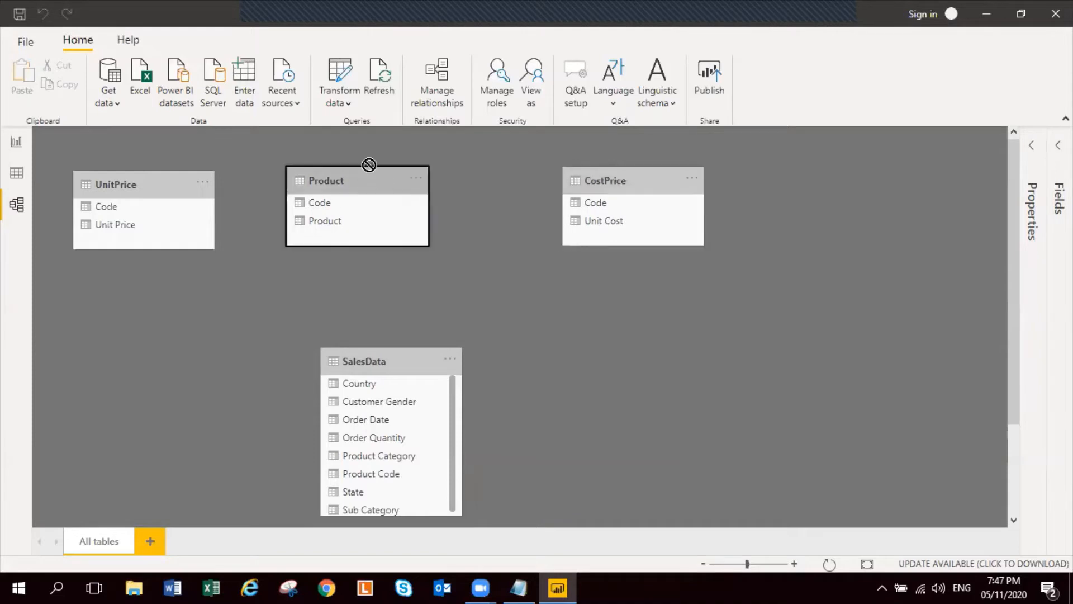
click(153, 178)
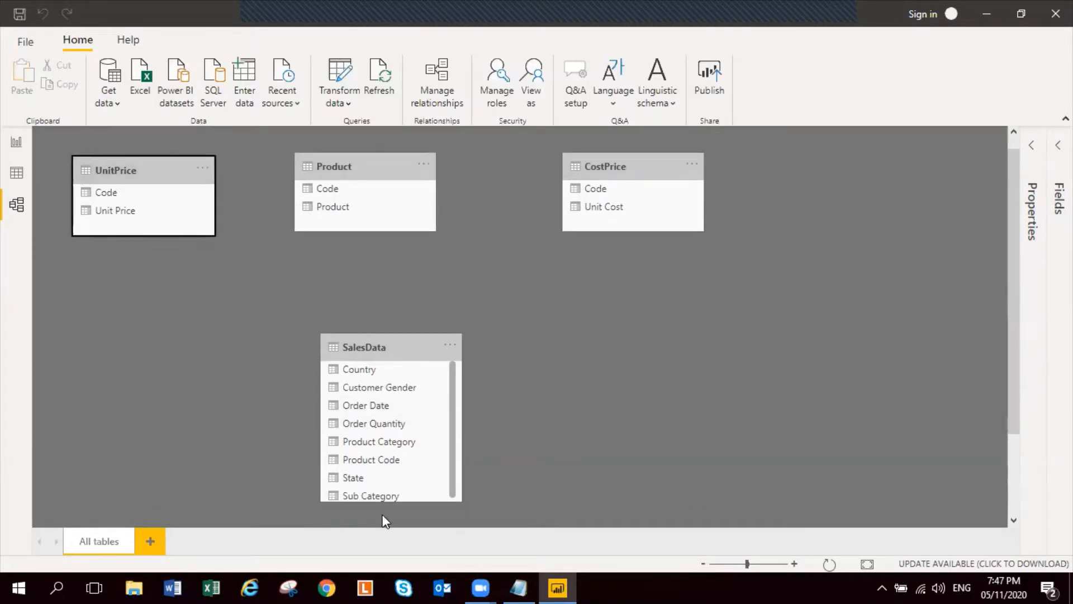
Enlarge the SalesData table box in the diagram to fit all its fields down to Sub Category
click(395, 497)
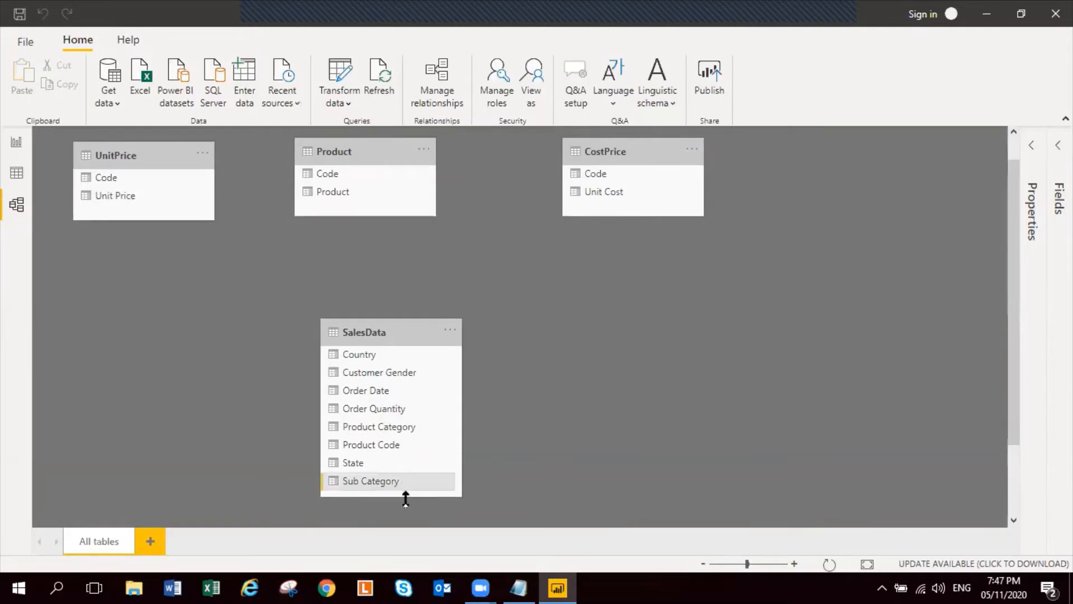
drag(406, 498, 405, 511)
scroll(655, 431, up, 1)
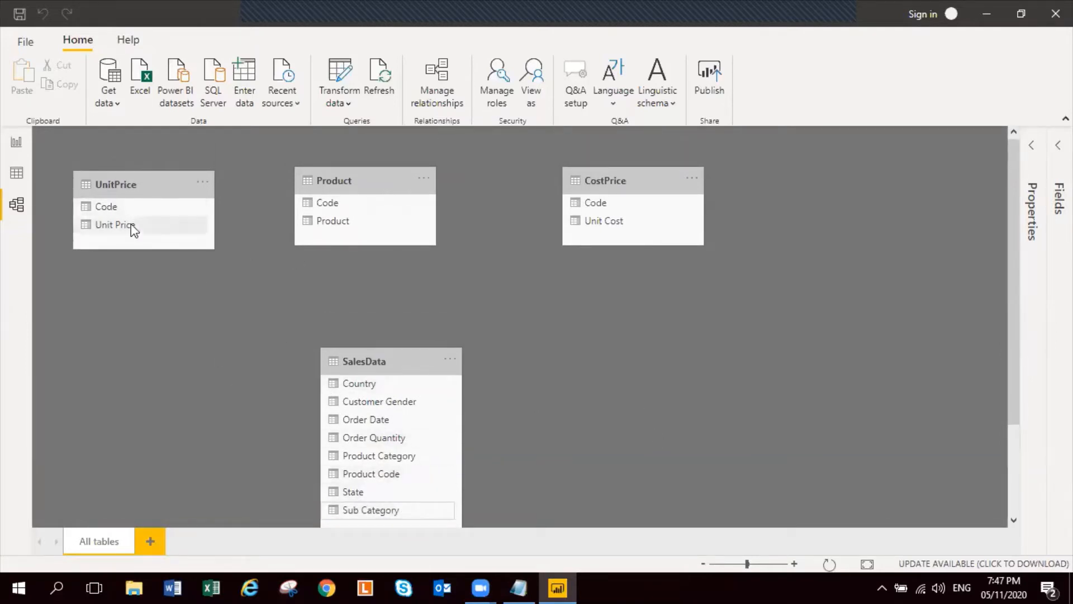
Relate the Code field of UnitPrice, Product and CostPrice each to Product Code in SalesData
drag(125, 208, 385, 481)
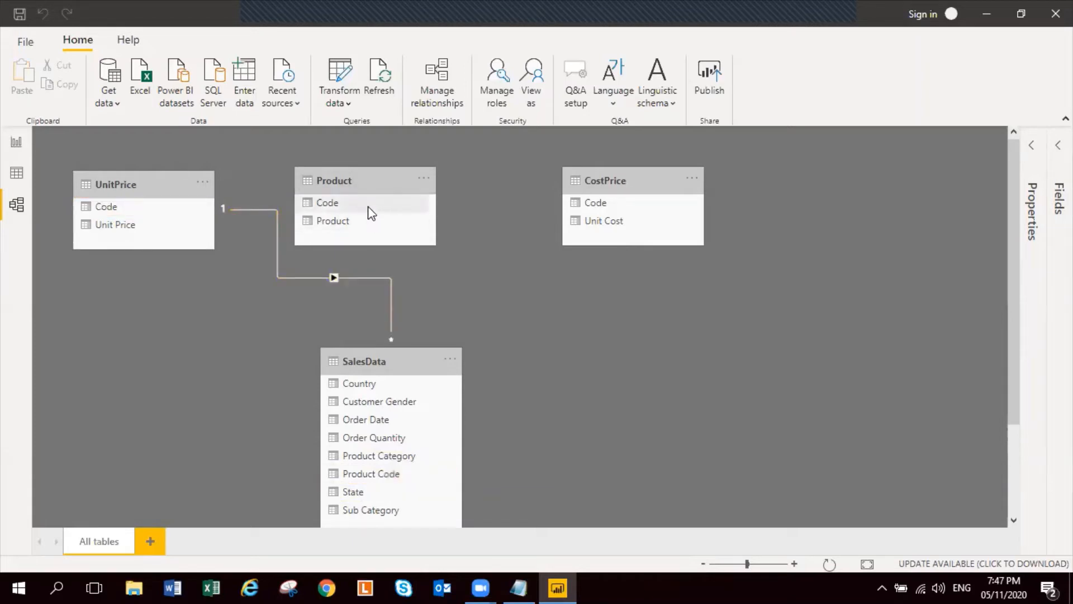
drag(372, 211, 392, 476)
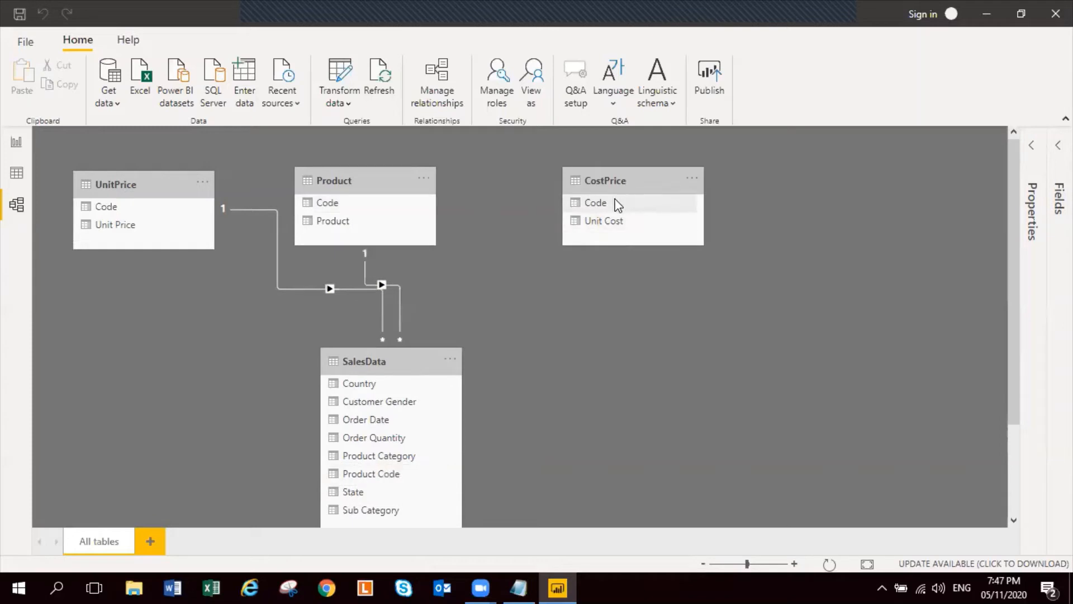
drag(619, 204, 402, 479)
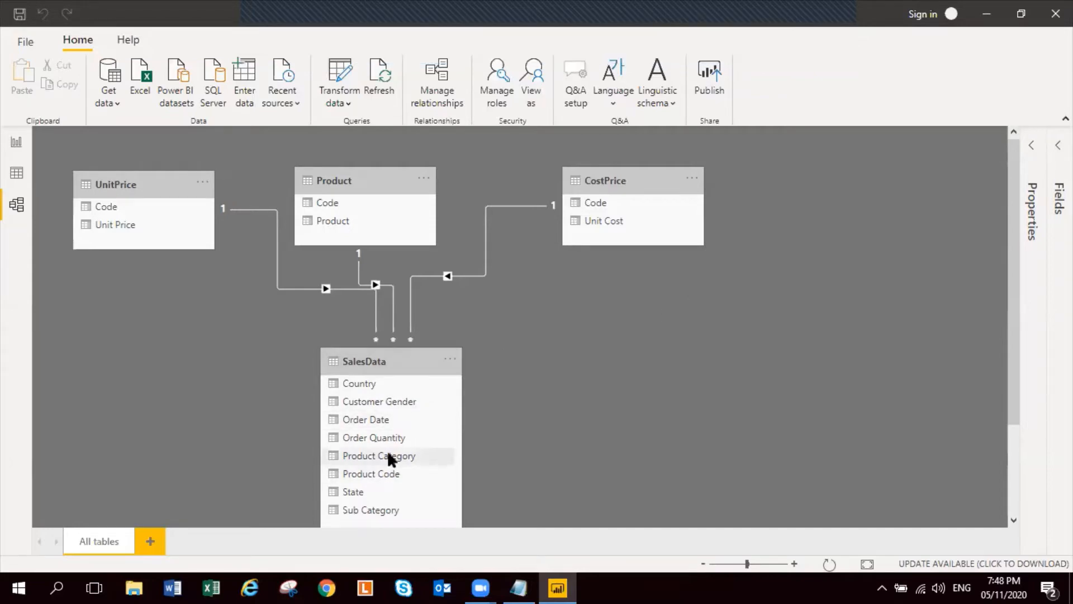
View the SalesData rows, and create a calculated table with the formula Date = CALENDARAUTO()
click(13, 174)
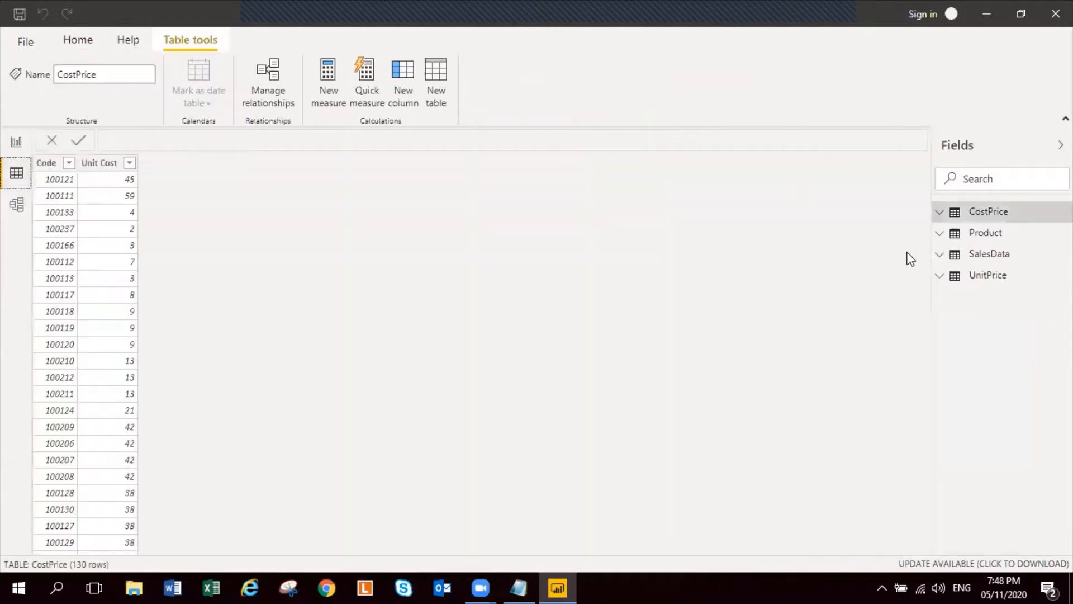
click(932, 256)
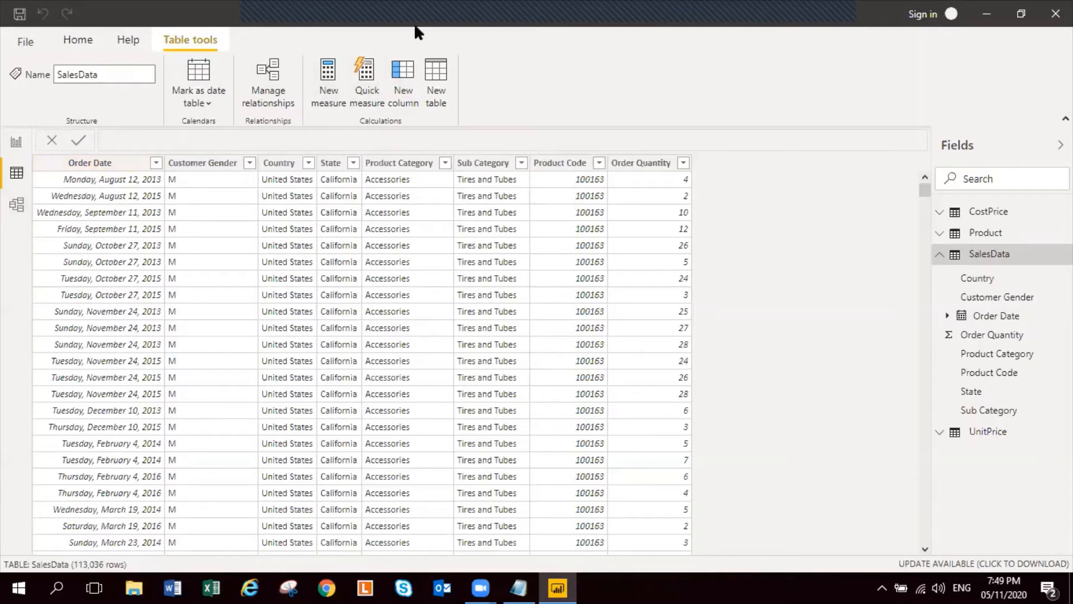
click(436, 73)
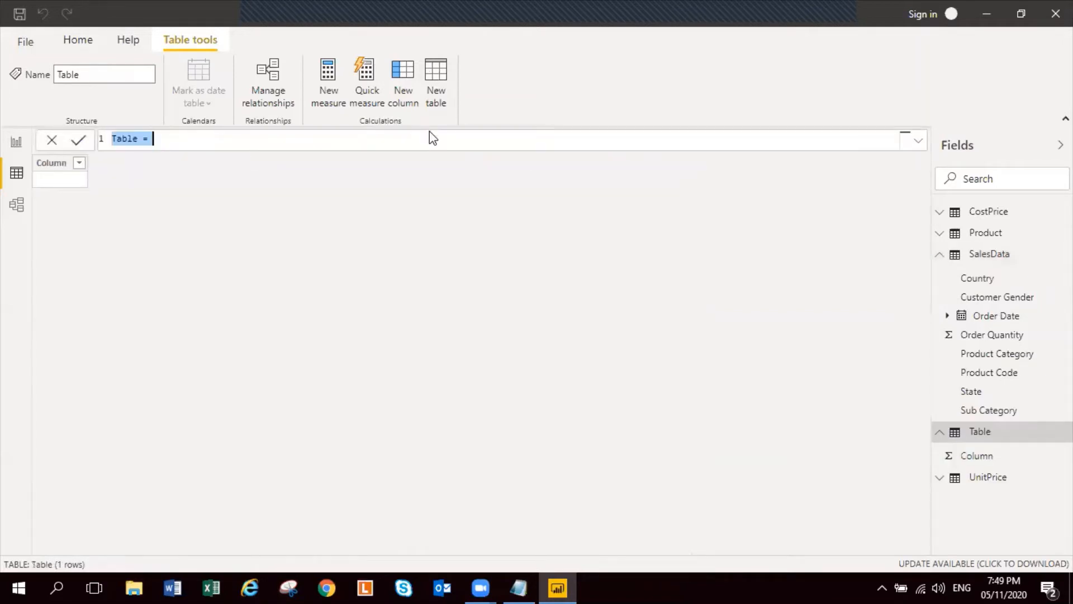
text(Date = )
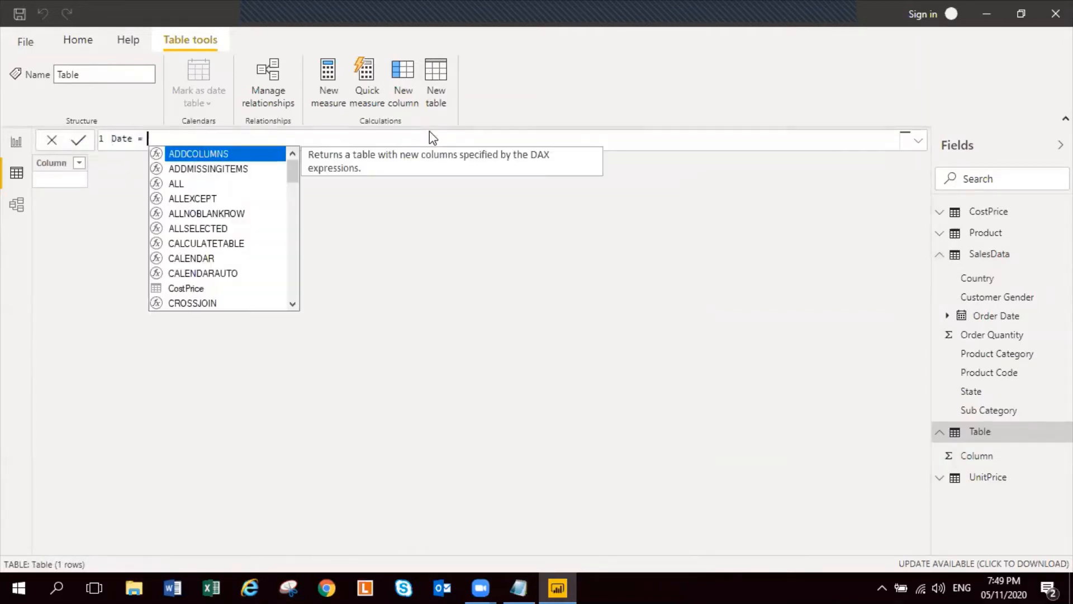
text(Calenda)
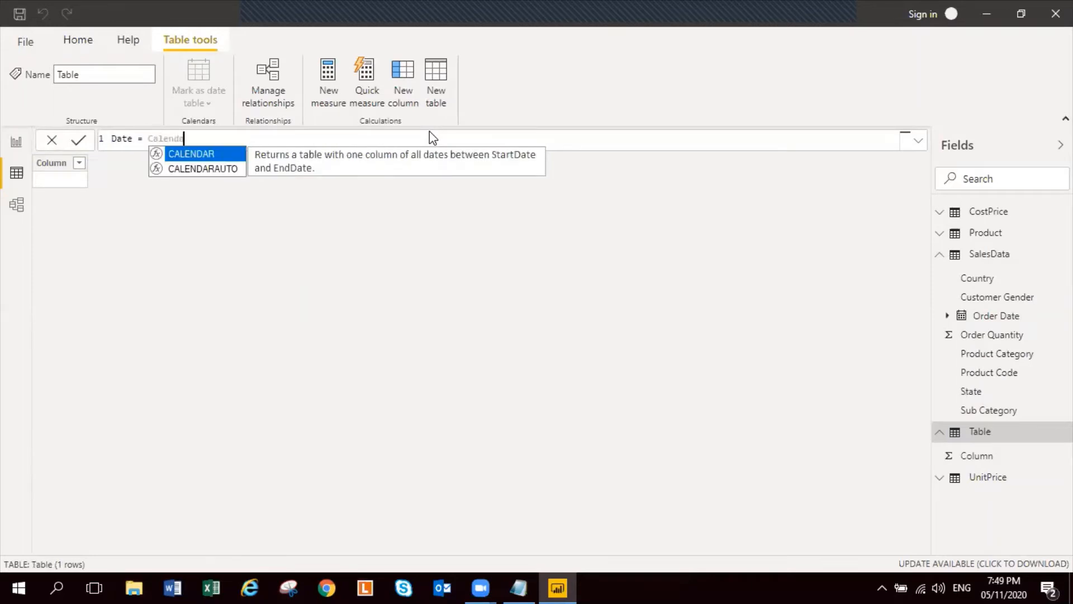
double_click(210, 169)
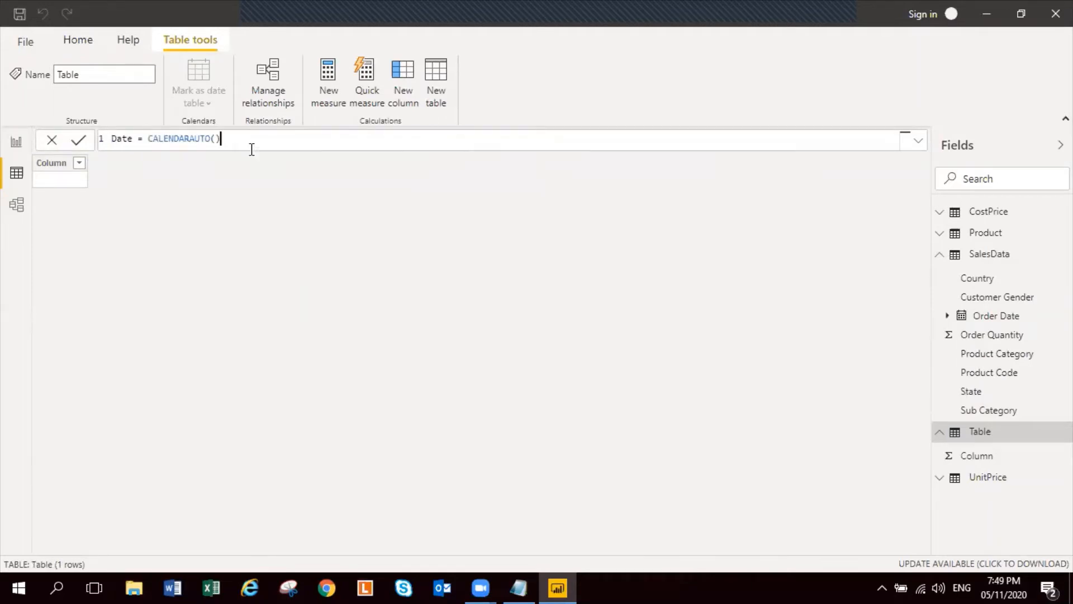
text())
key(Return)
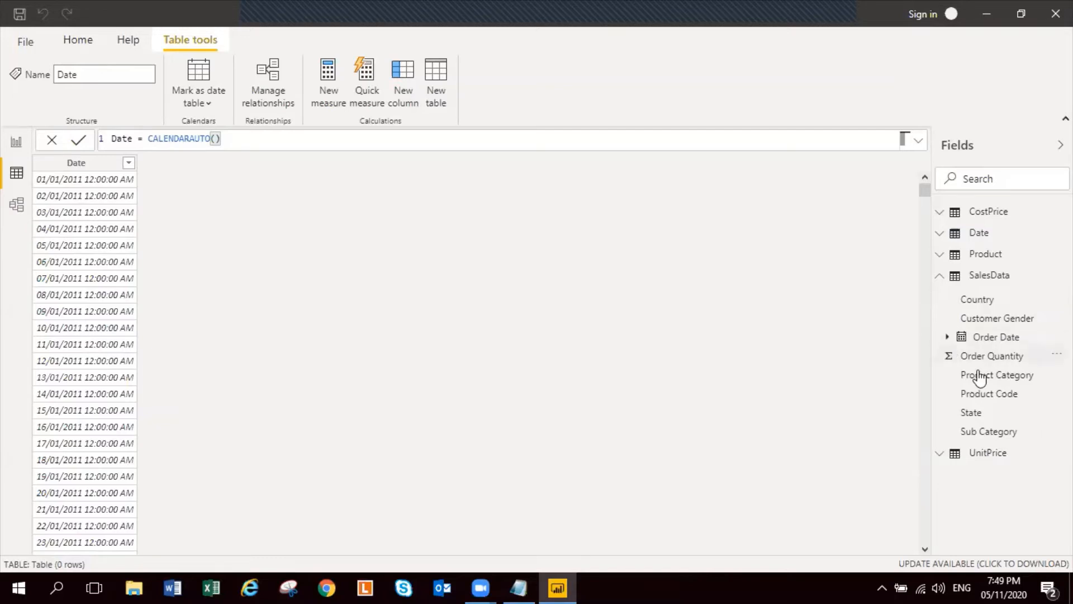
Examine the range of Order Date values in SalesData without filtering them, and return to the Date table
click(990, 278)
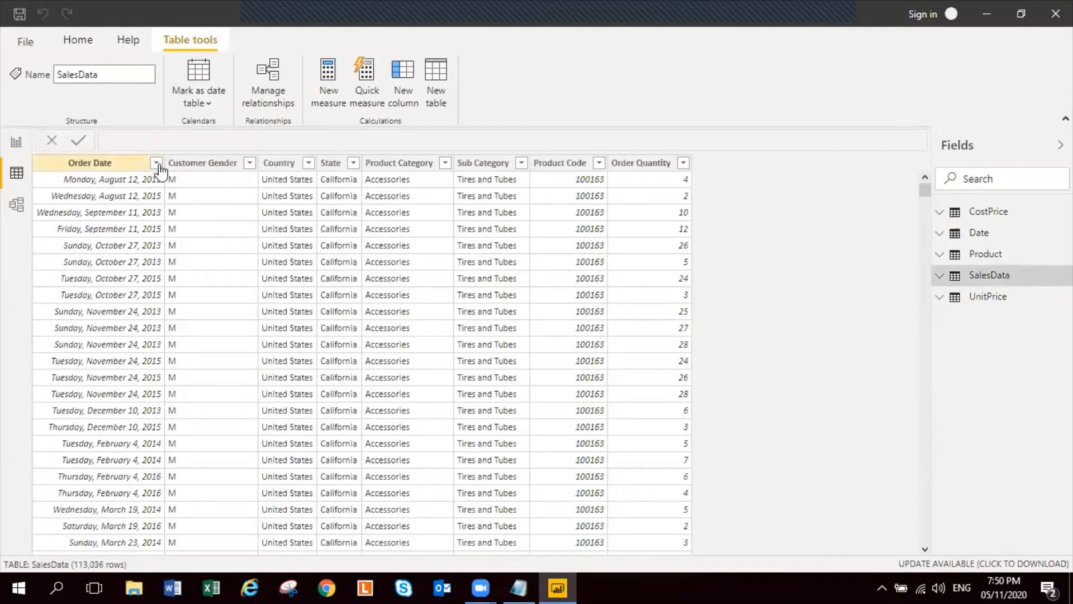
click(157, 164)
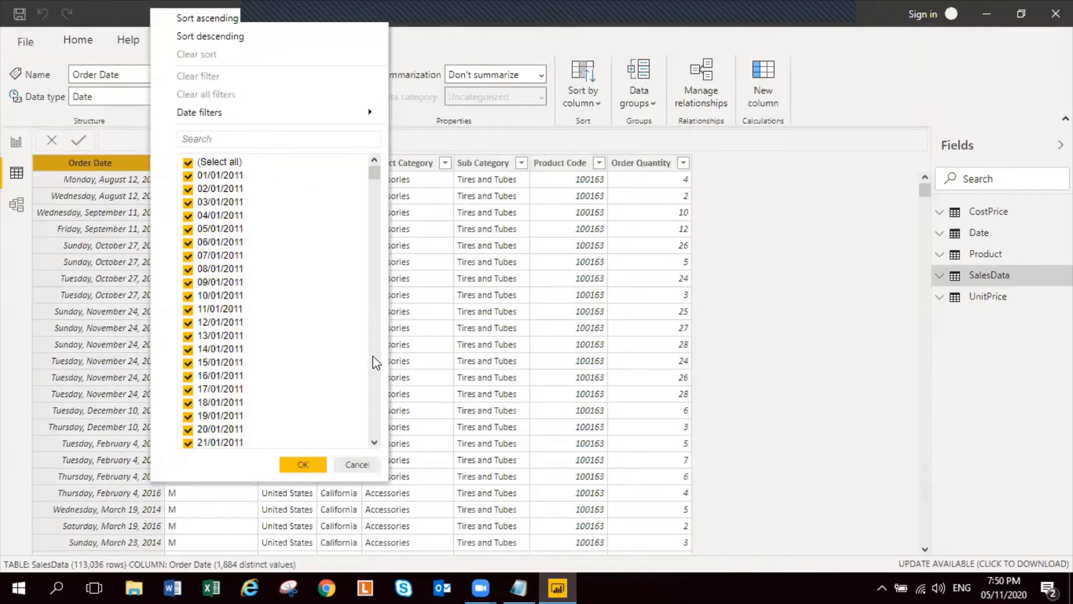
scroll(376, 363, down, 20)
scroll(376, 374, down, 20)
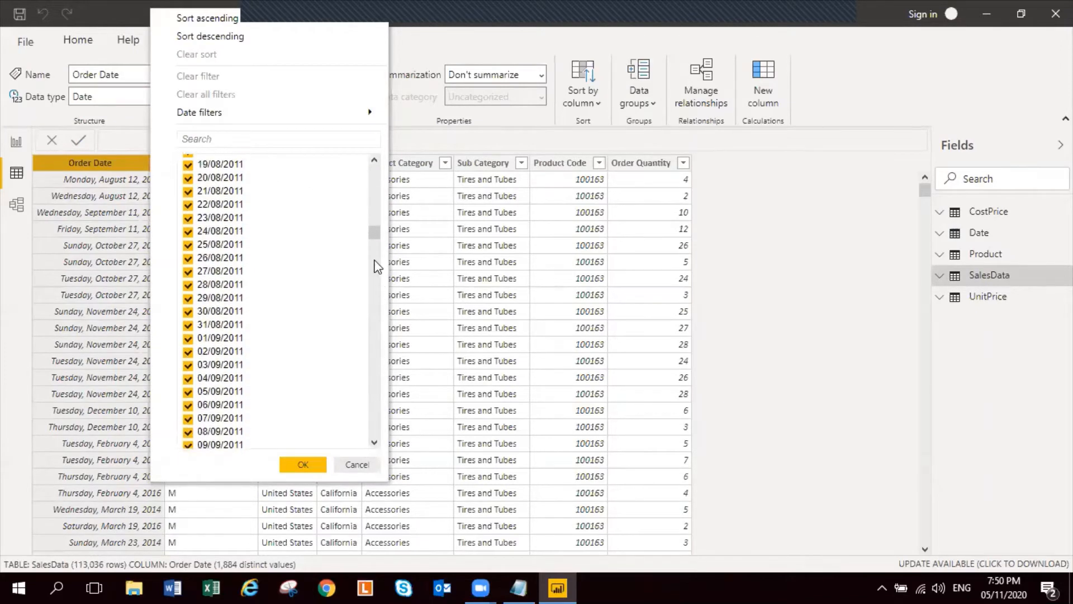
drag(375, 243, 379, 437)
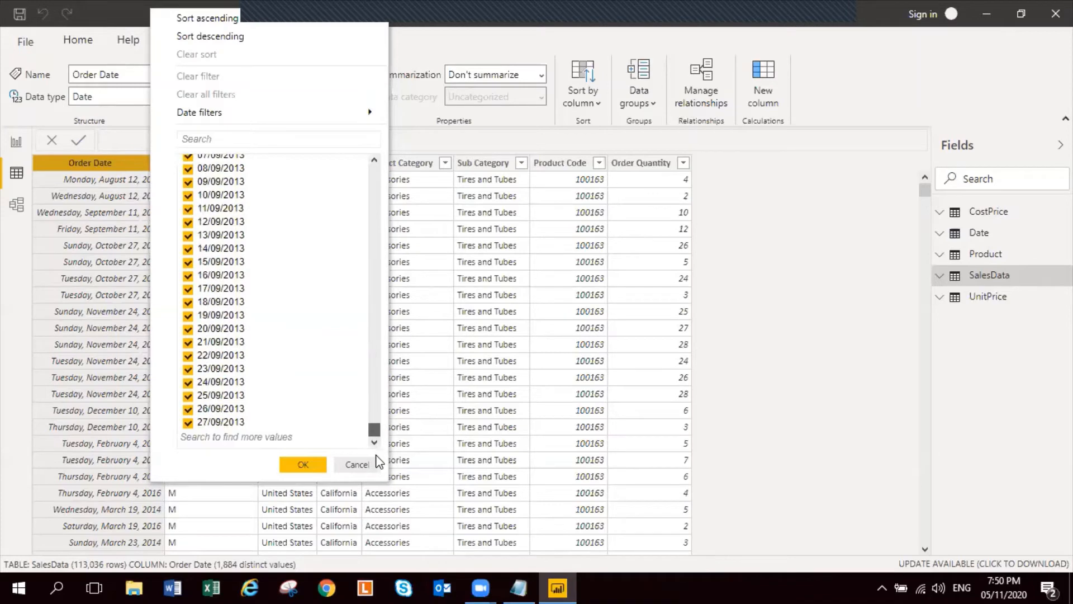
click(303, 465)
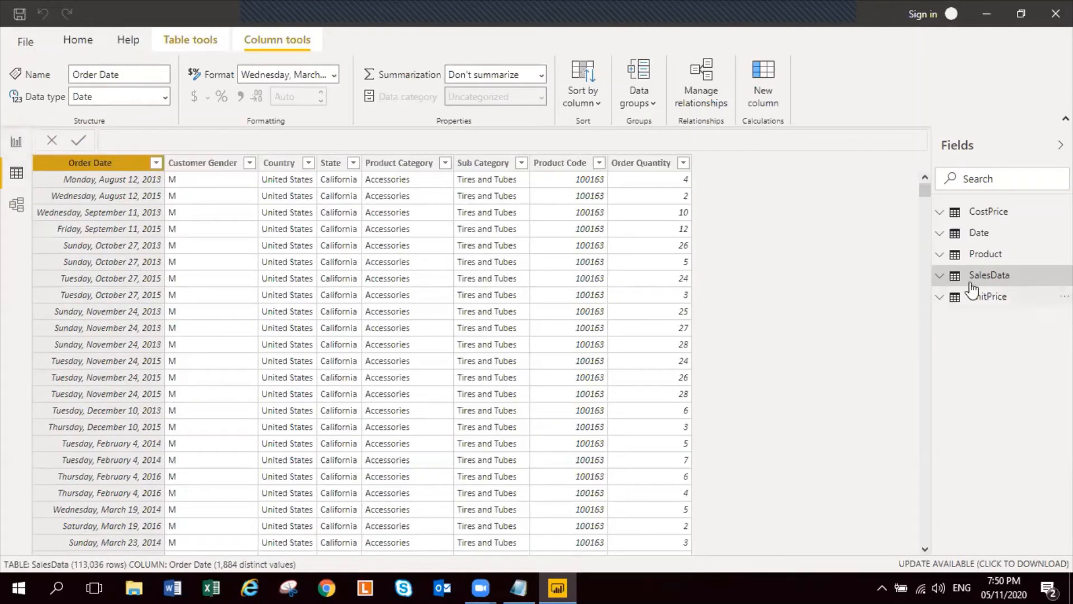
click(979, 234)
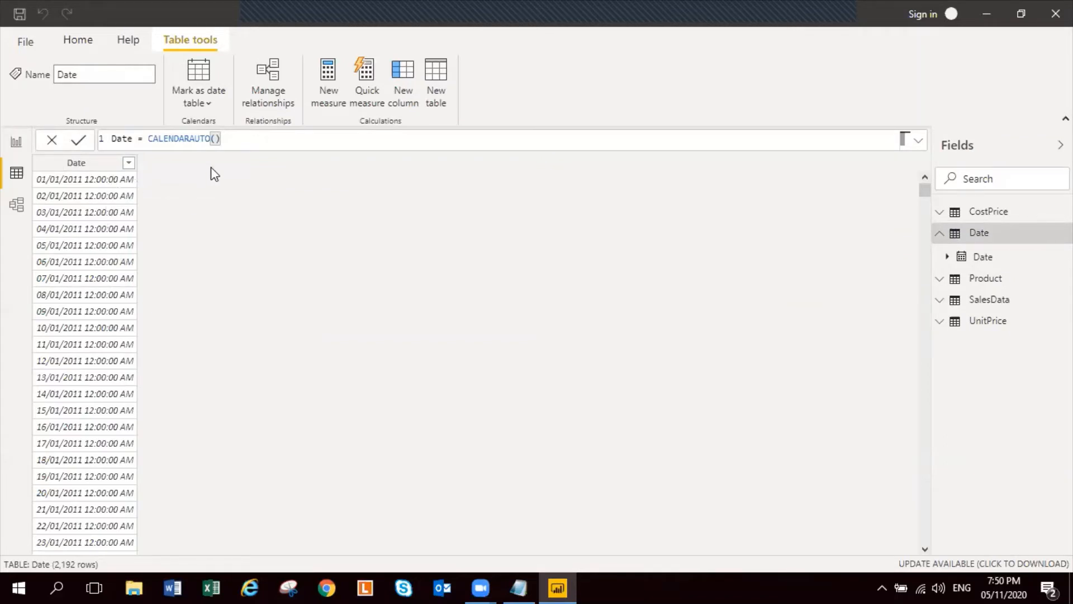
Examine the range of values in the Date table's Date column without filtering them
click(129, 163)
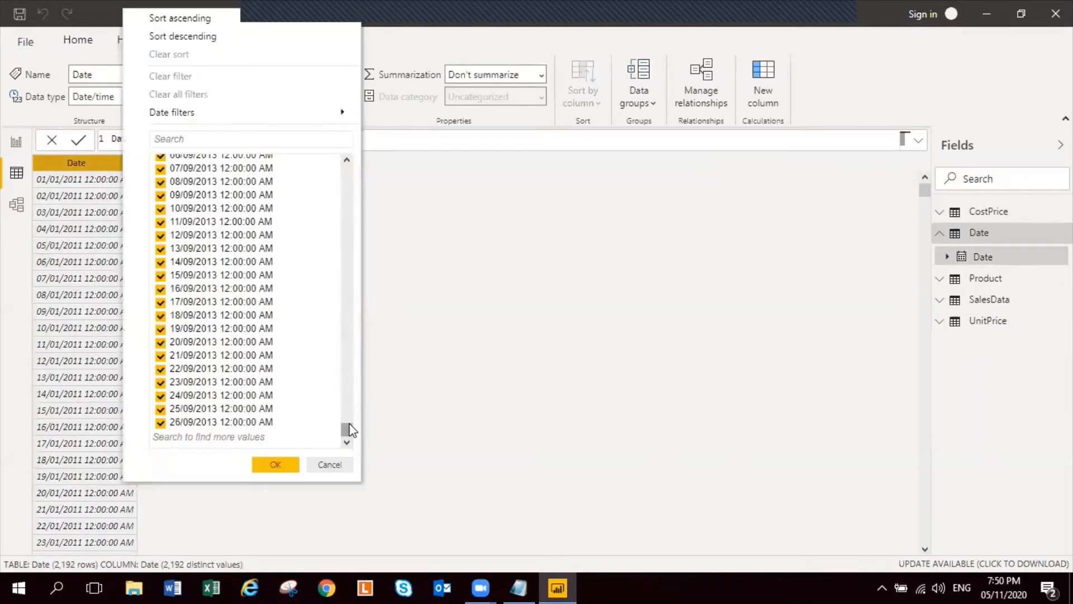
drag(346, 429, 359, 137)
click(285, 464)
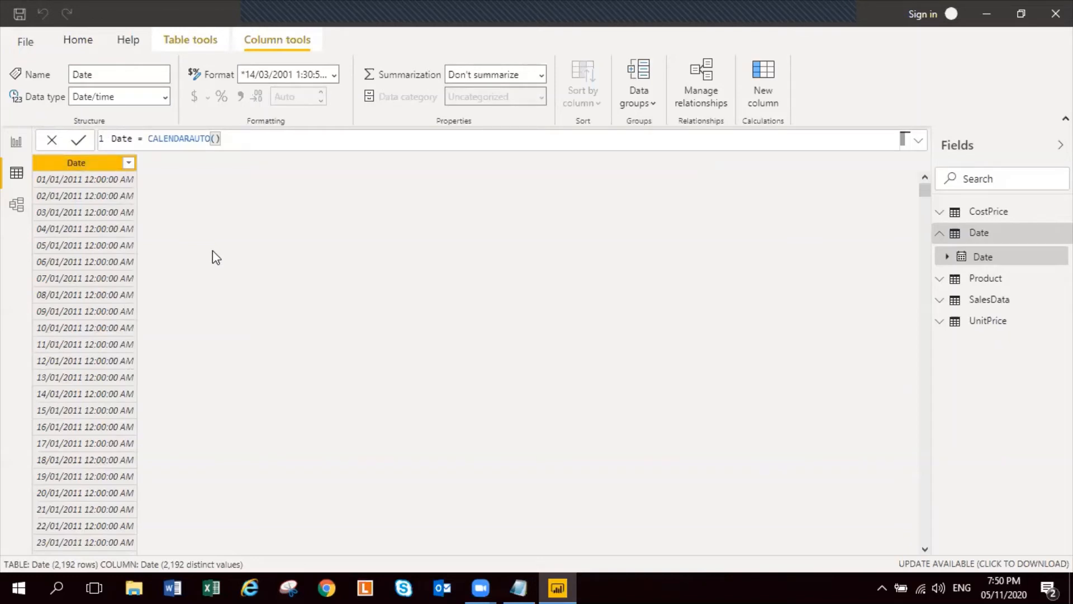
Relate the Date field of the Date table to Order Date in SalesData in the model diagram
click(16, 205)
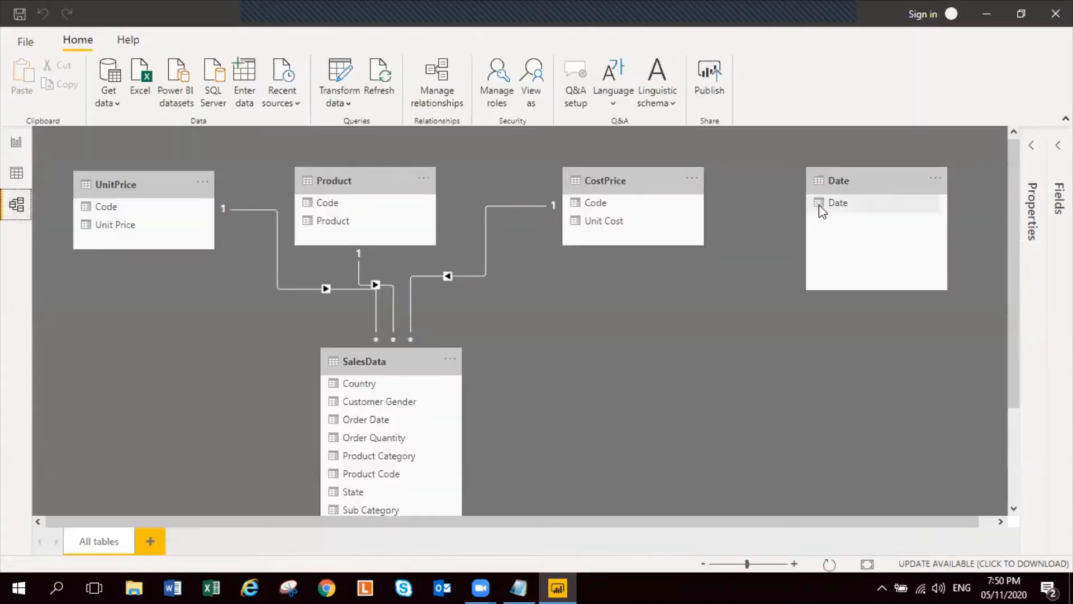
drag(838, 210, 364, 421)
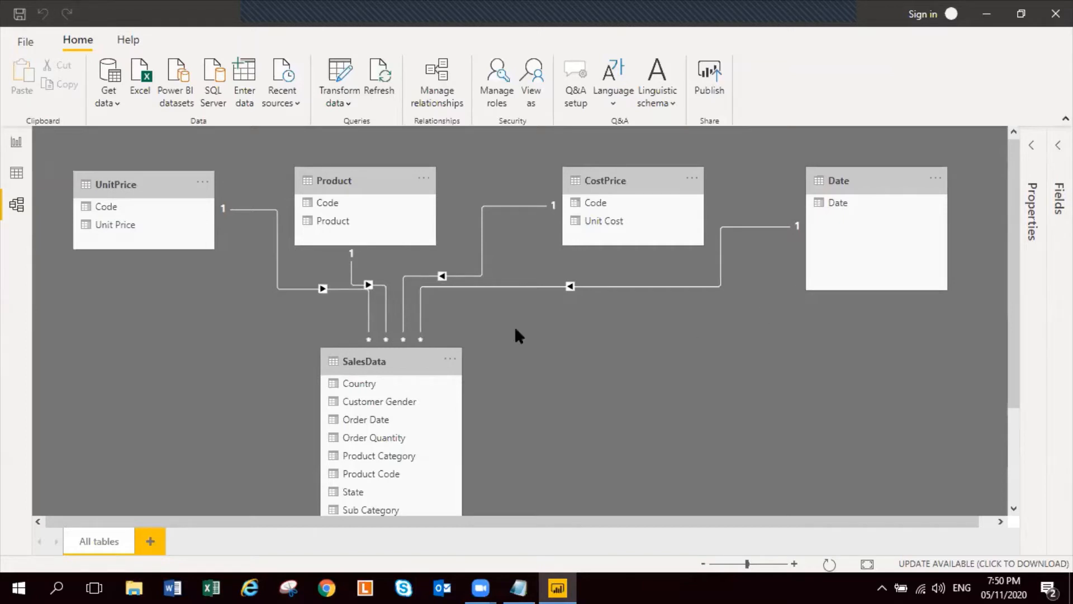
right_click(842, 202)
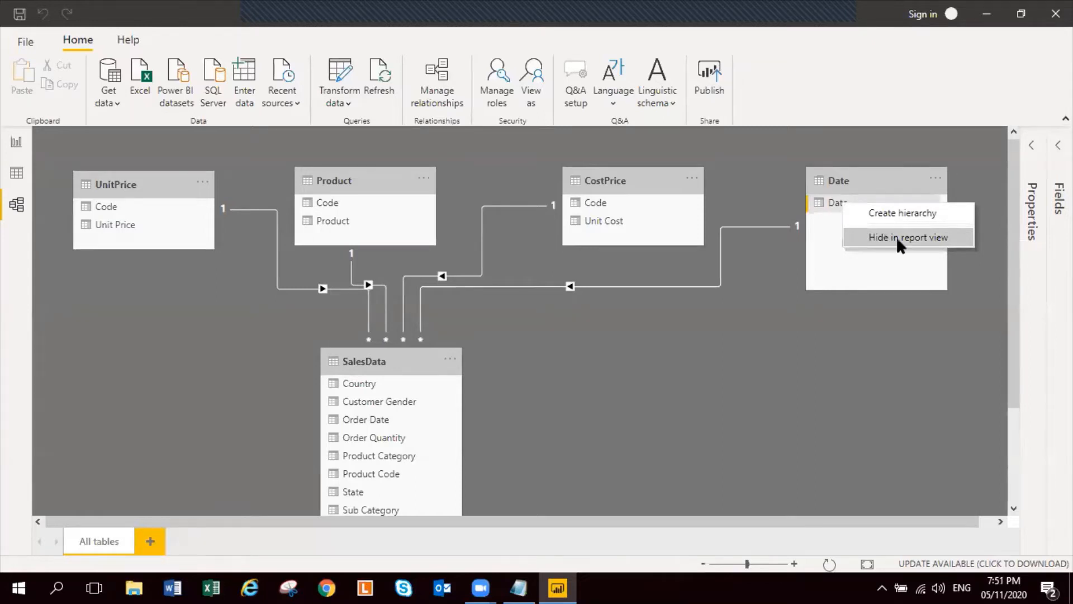
click(798, 370)
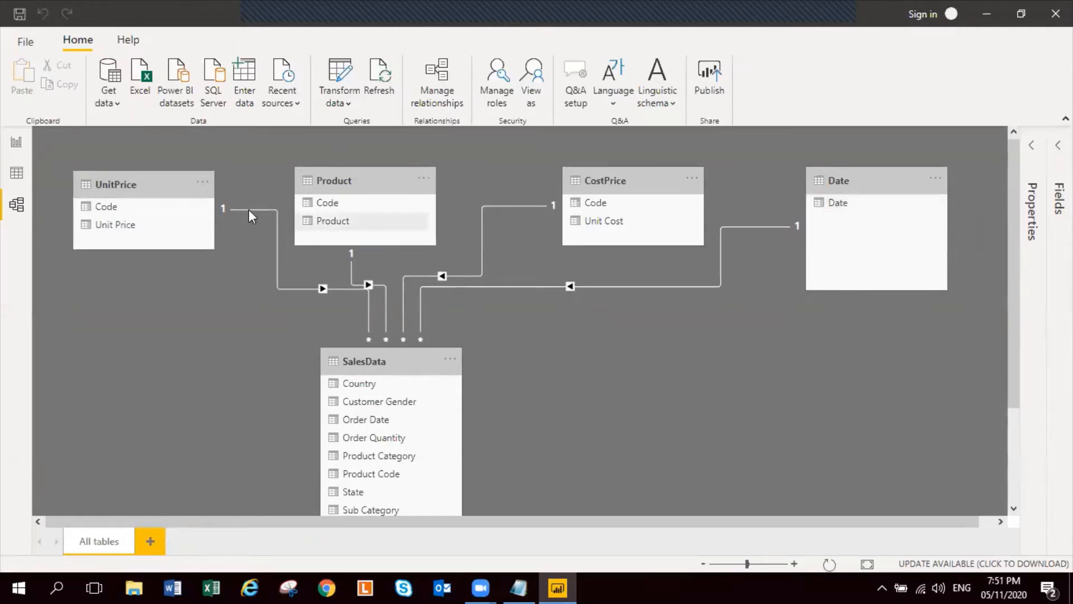
click(17, 146)
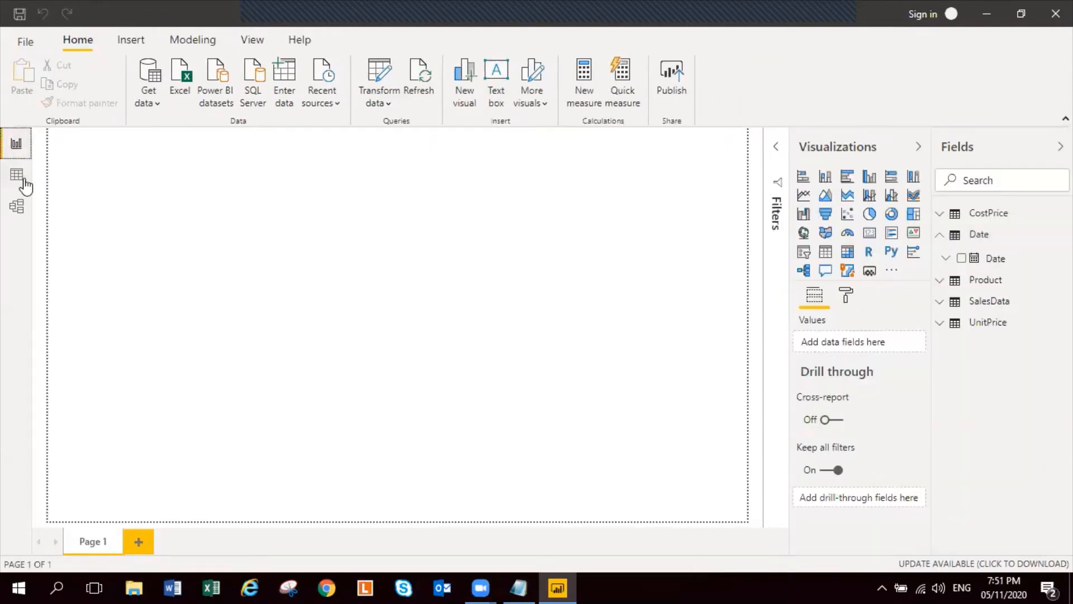
click(19, 208)
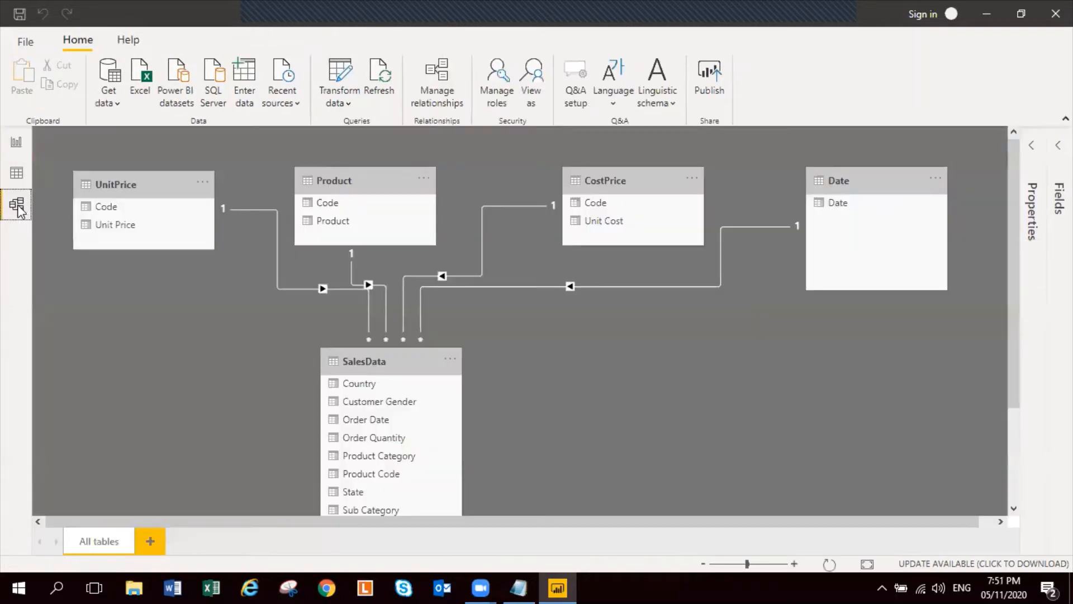
click(16, 178)
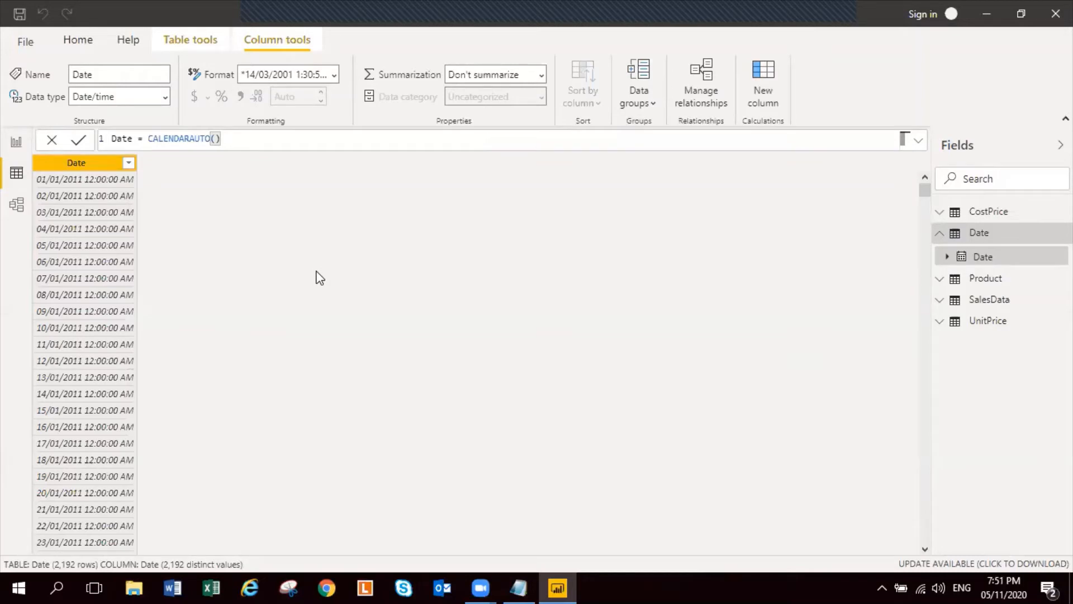
Add a matrix visual to the report page with Product from the Product table as rows, and make it taller
click(16, 143)
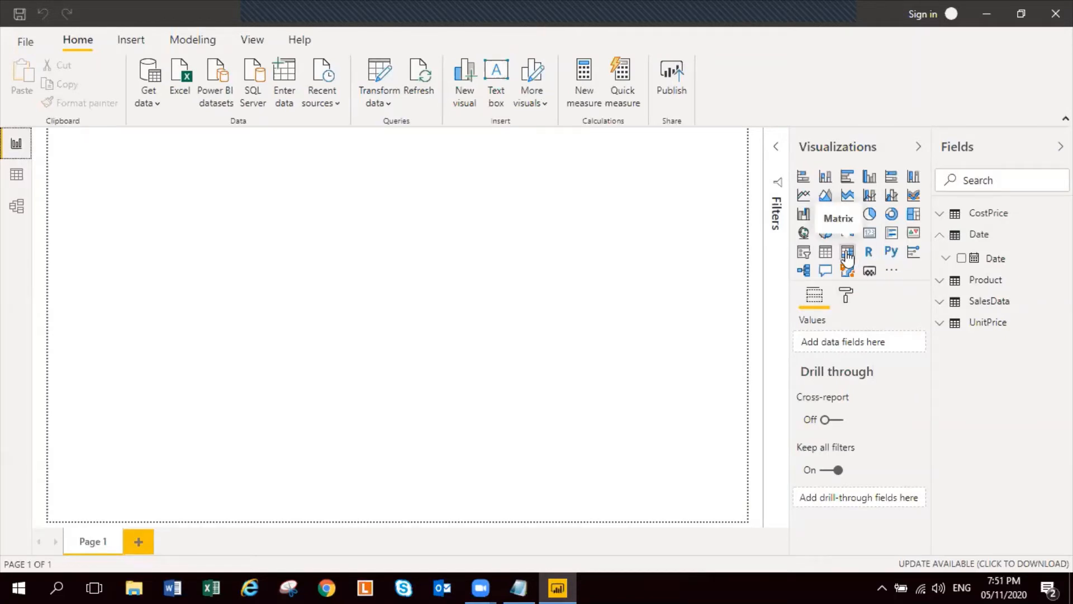
click(847, 254)
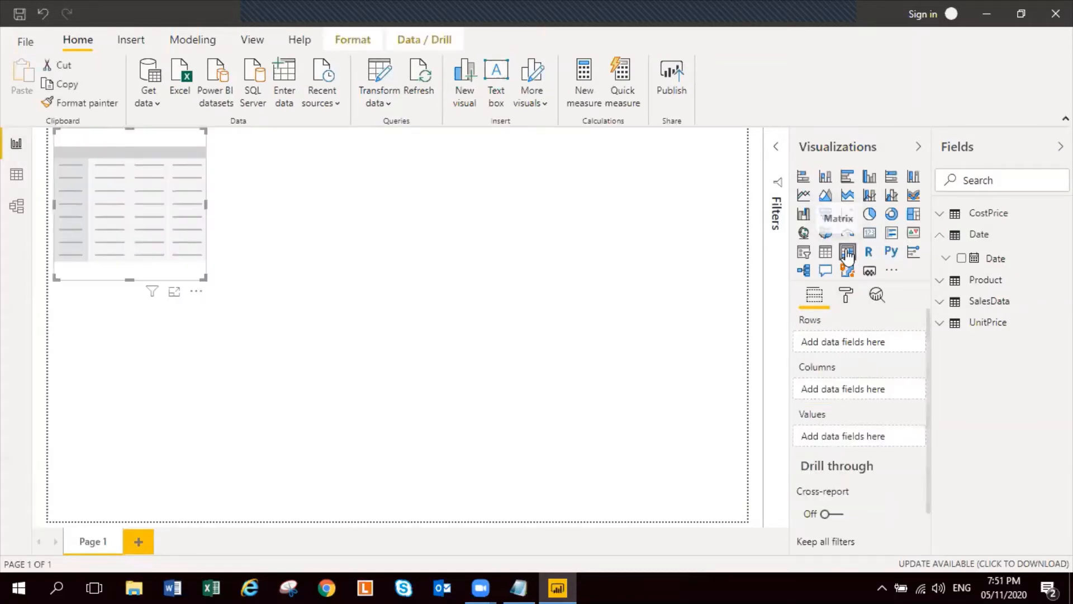
click(939, 282)
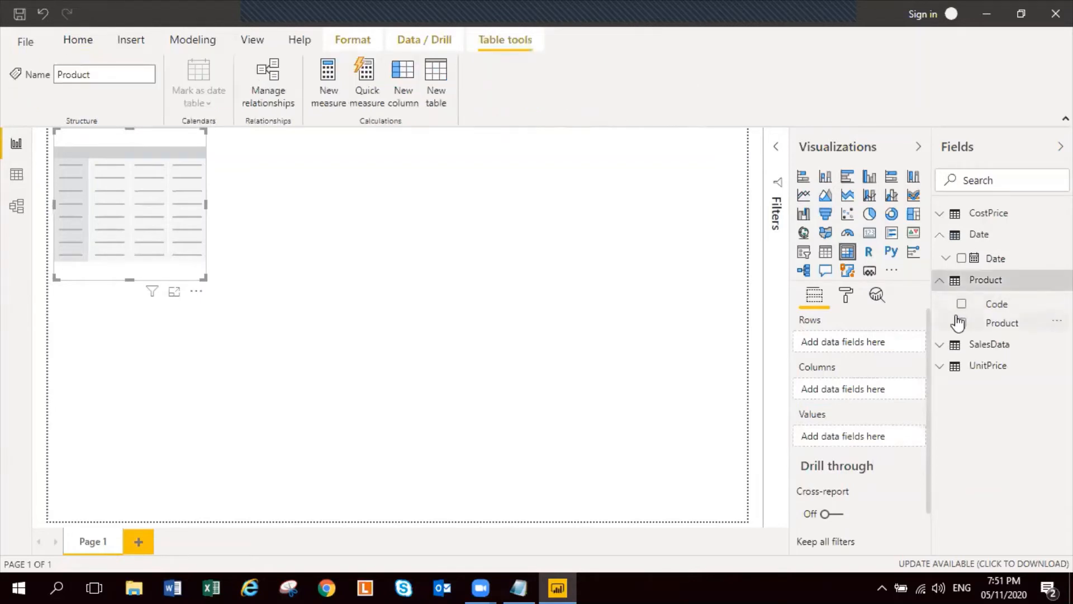
click(959, 322)
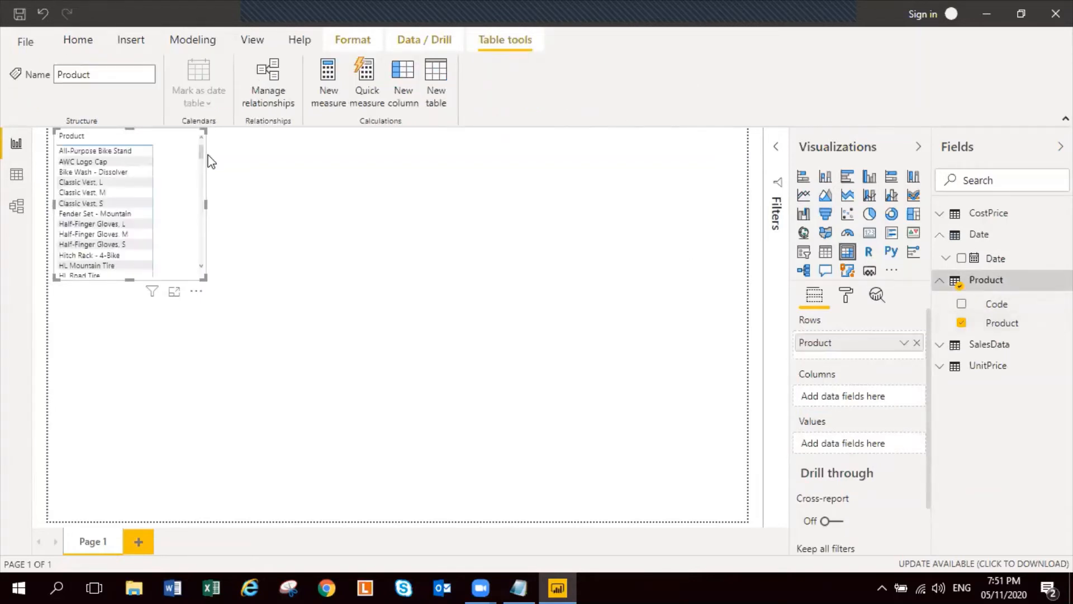
drag(131, 279, 129, 326)
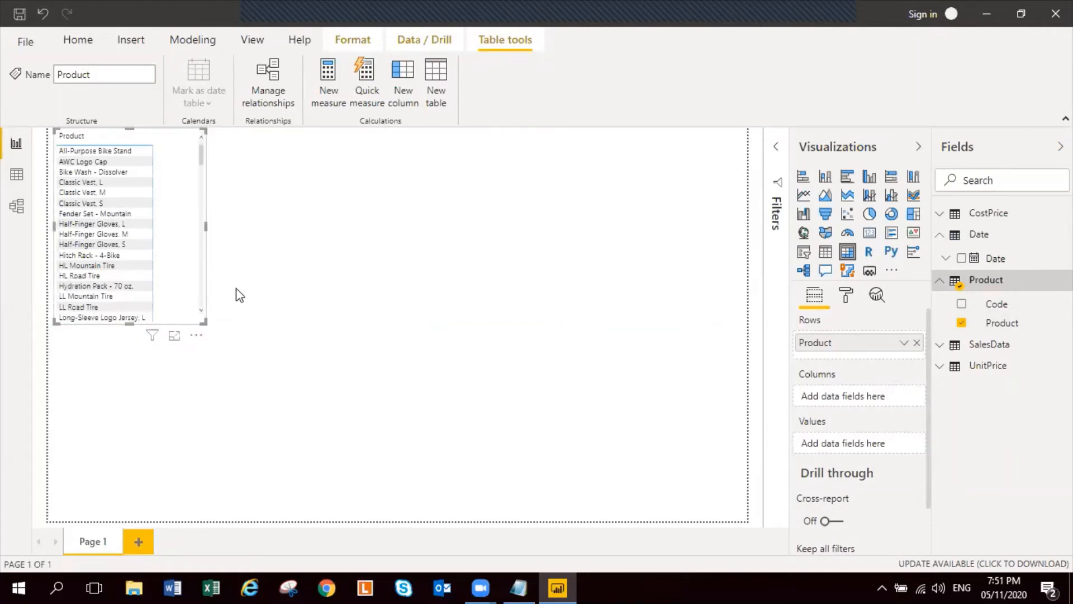
click(364, 220)
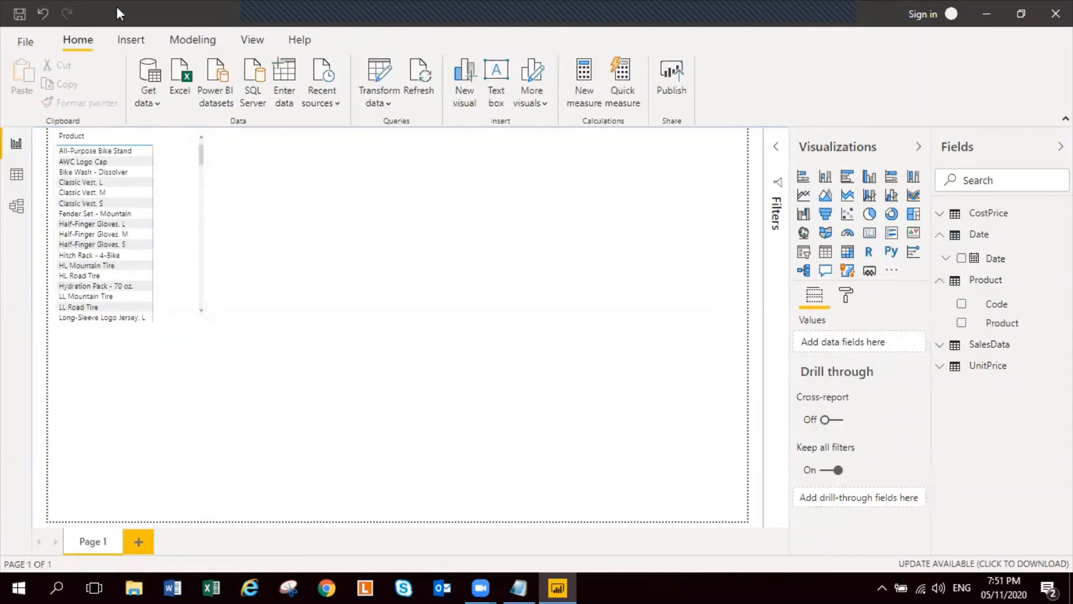
click(195, 183)
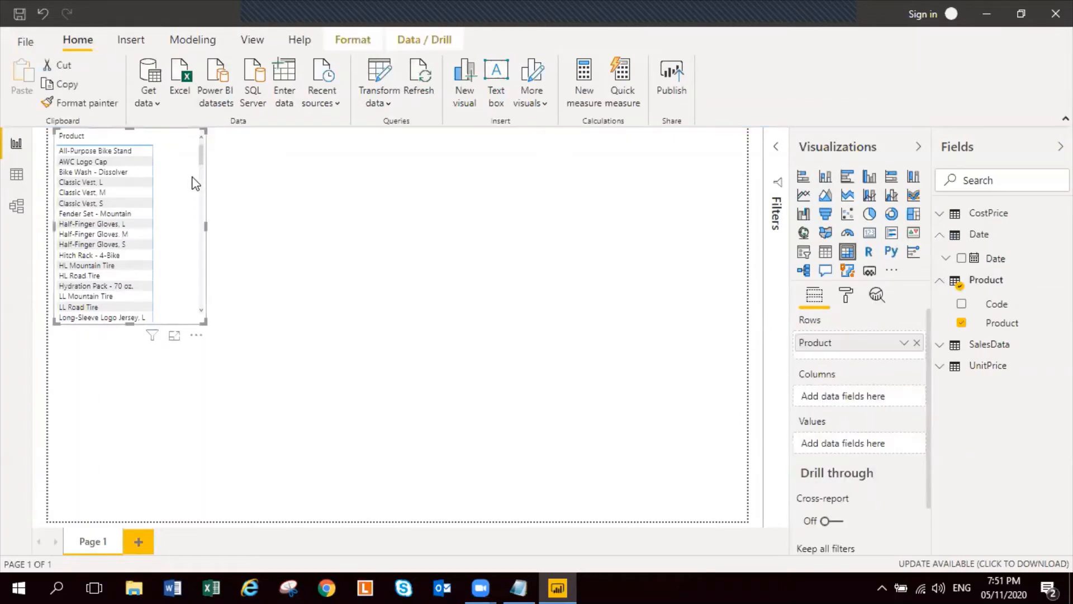
click(363, 45)
click(88, 36)
click(186, 44)
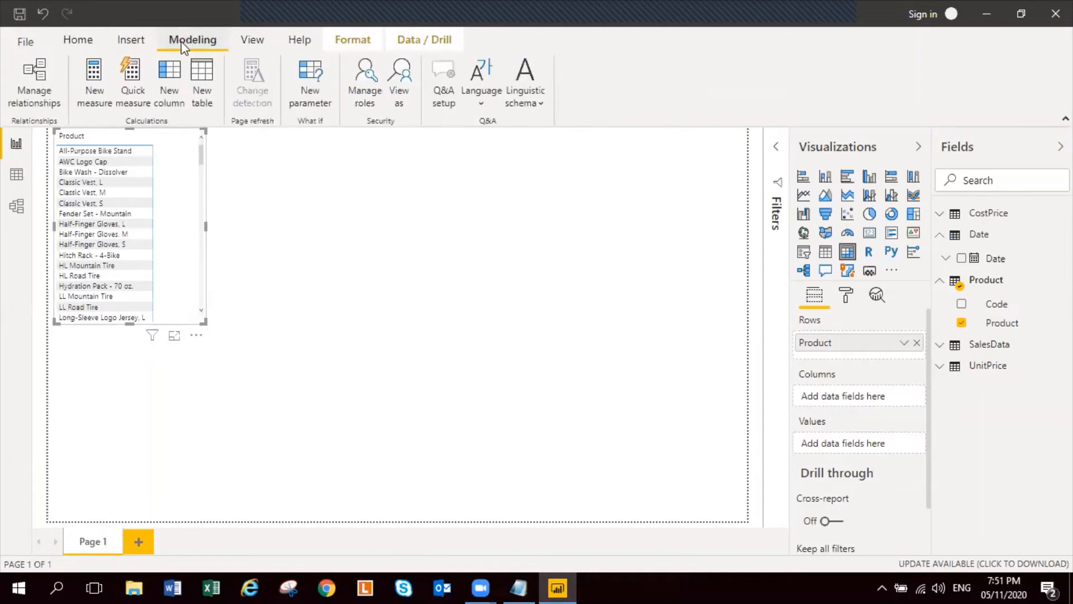
click(379, 42)
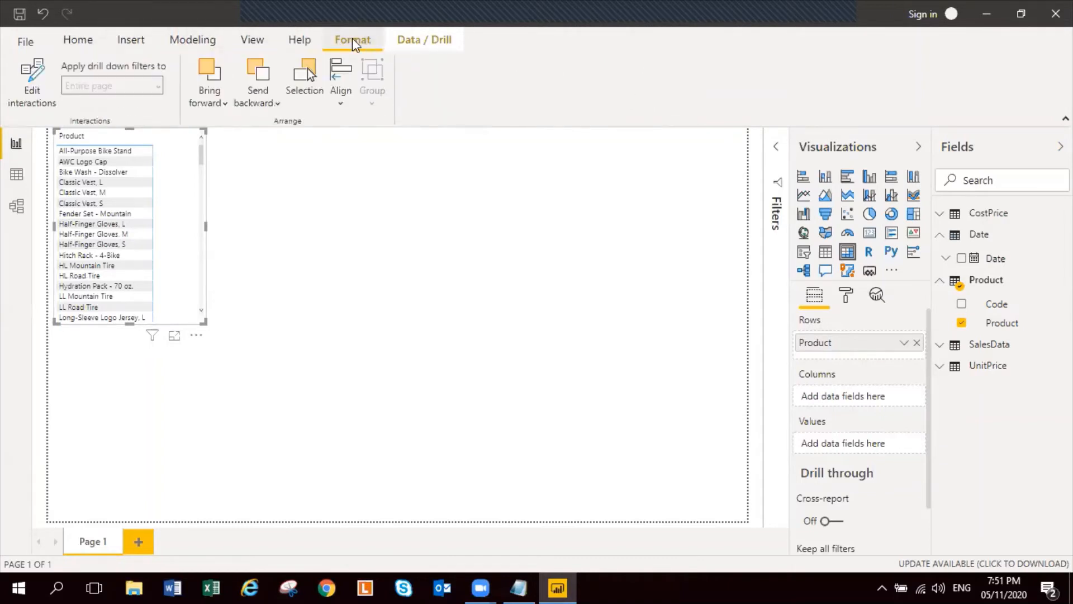
click(76, 38)
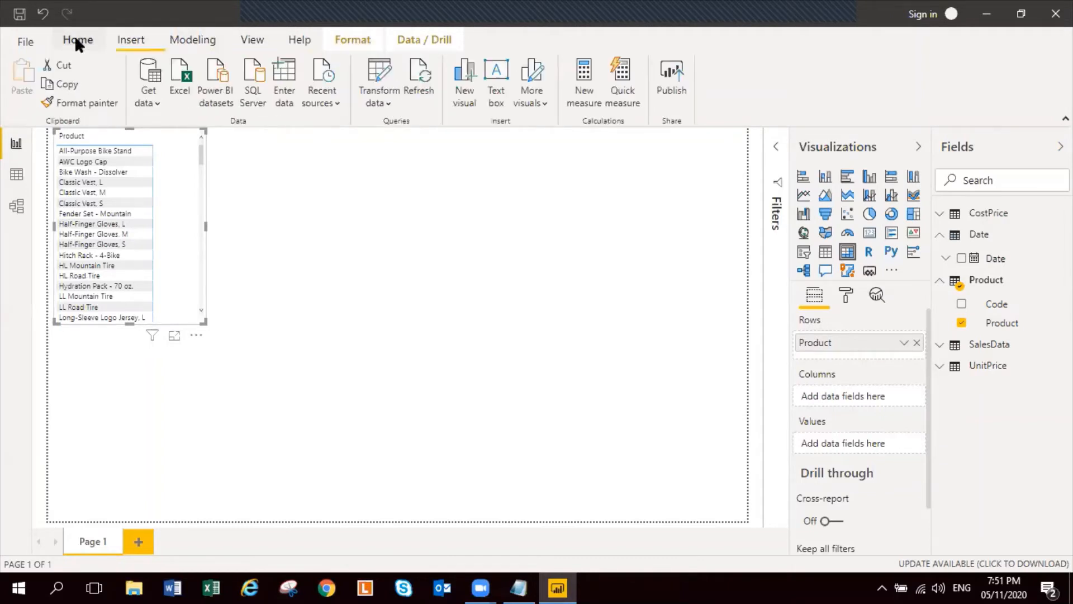
click(584, 78)
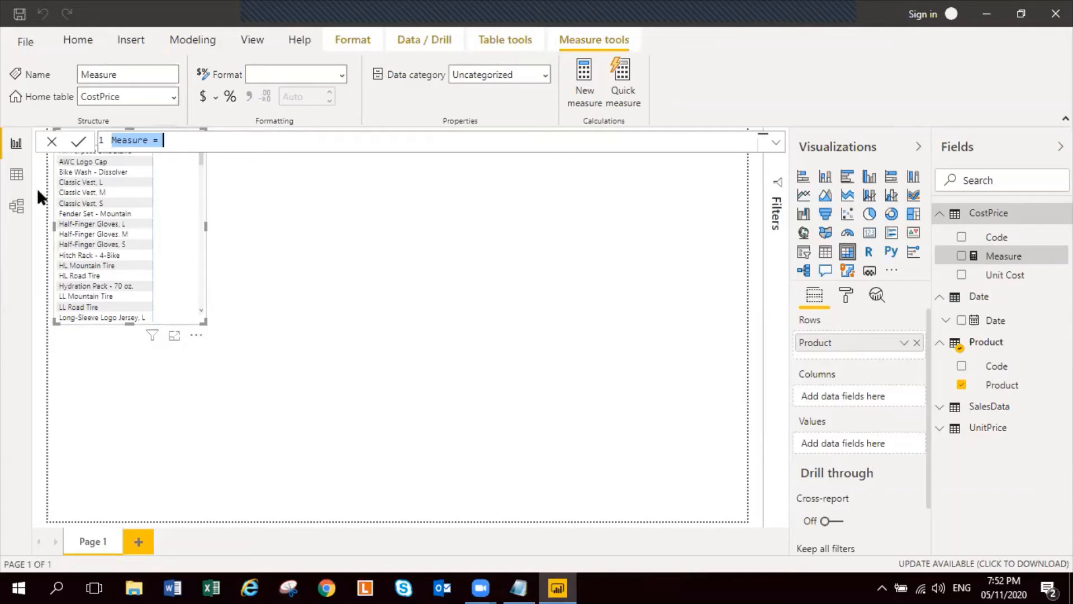
click(17, 213)
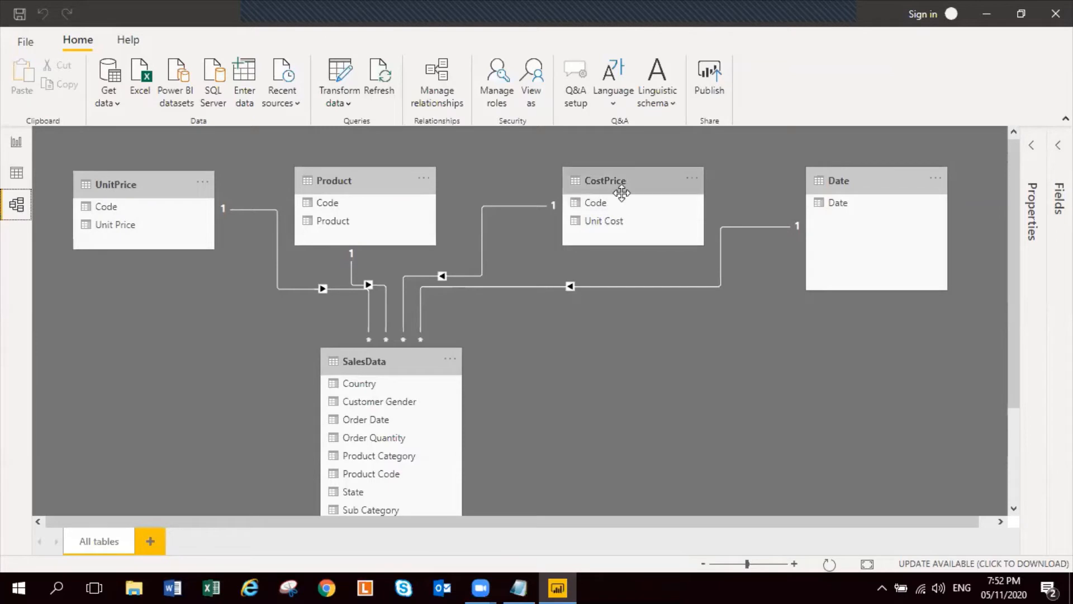
click(17, 143)
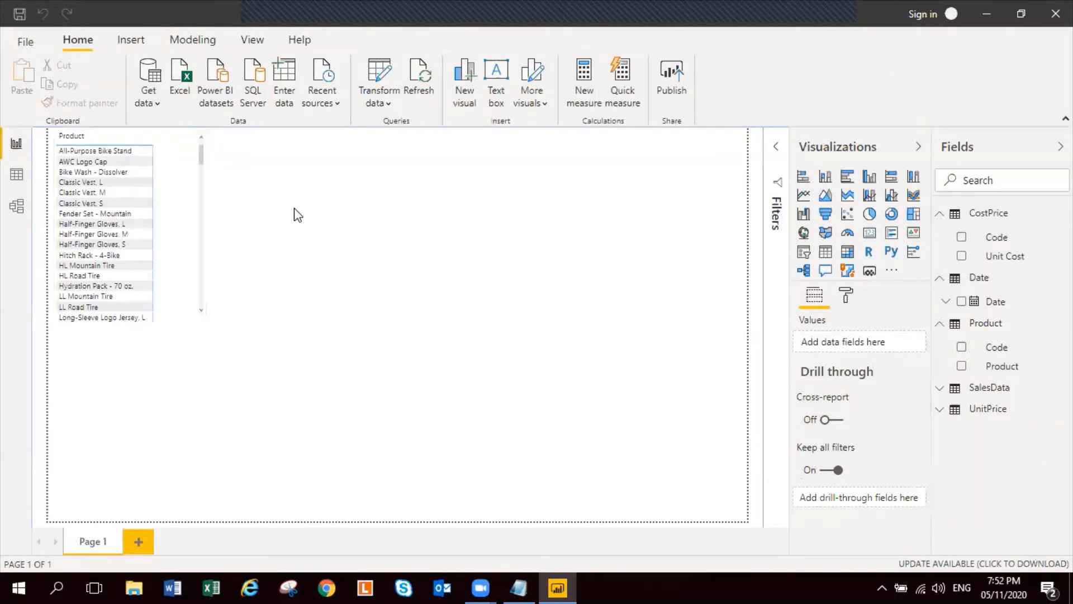
Create a new measure named Total Sales and begin its formula with the SUM function
click(584, 89)
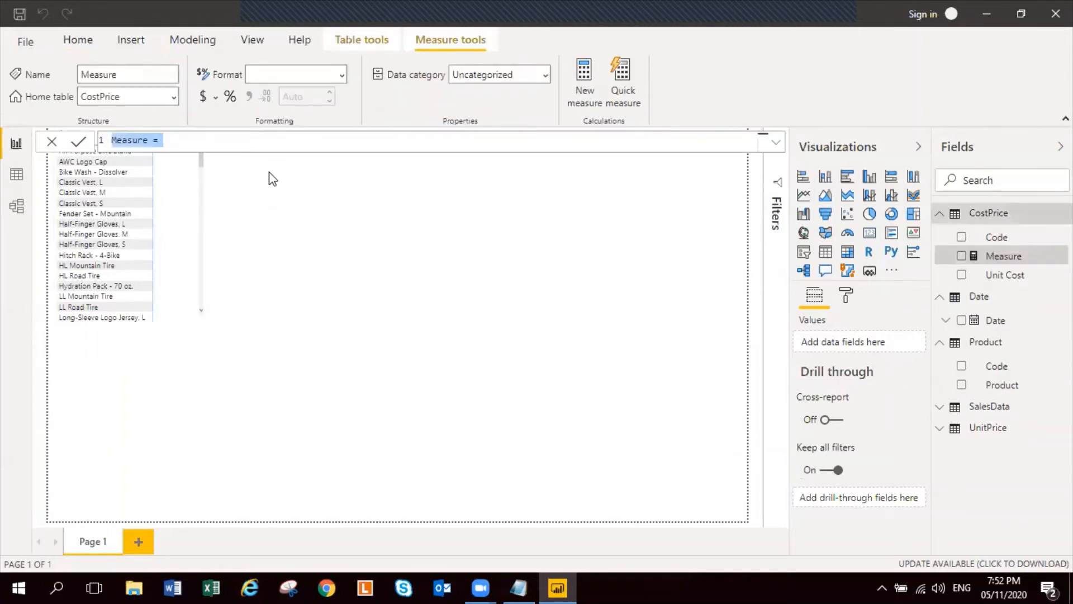
text(Total sa)
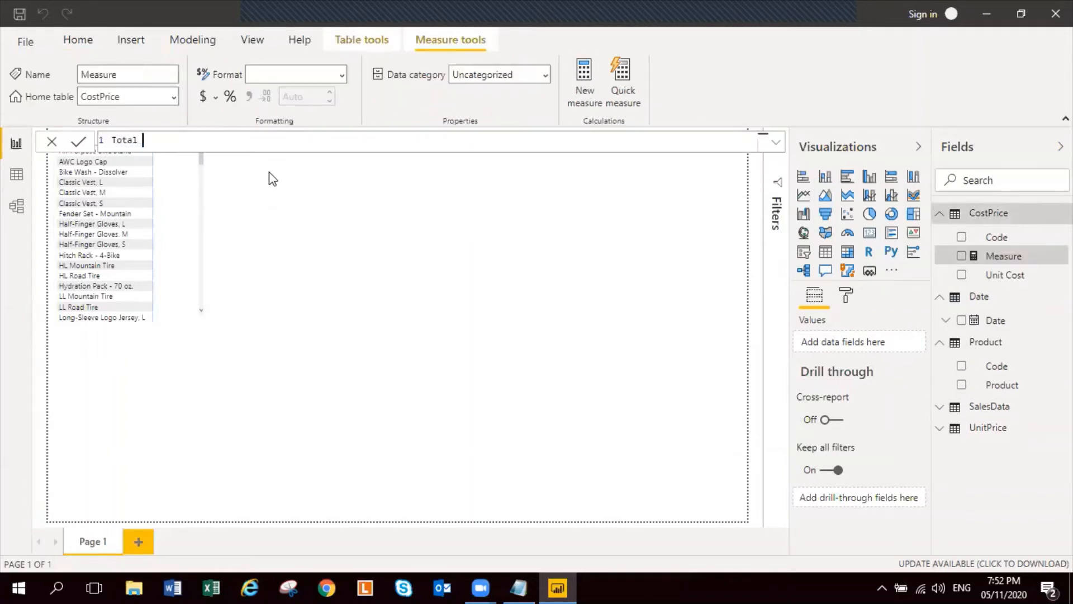
key(BackSpace)
key(BackSpace)
text(Sales = SUM)
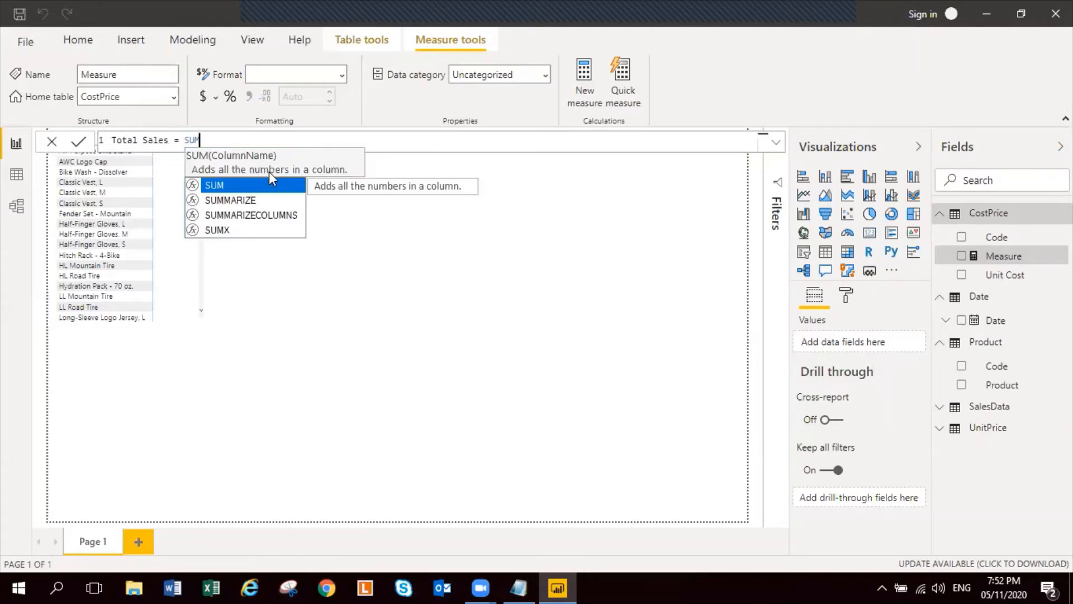
text((Sales)
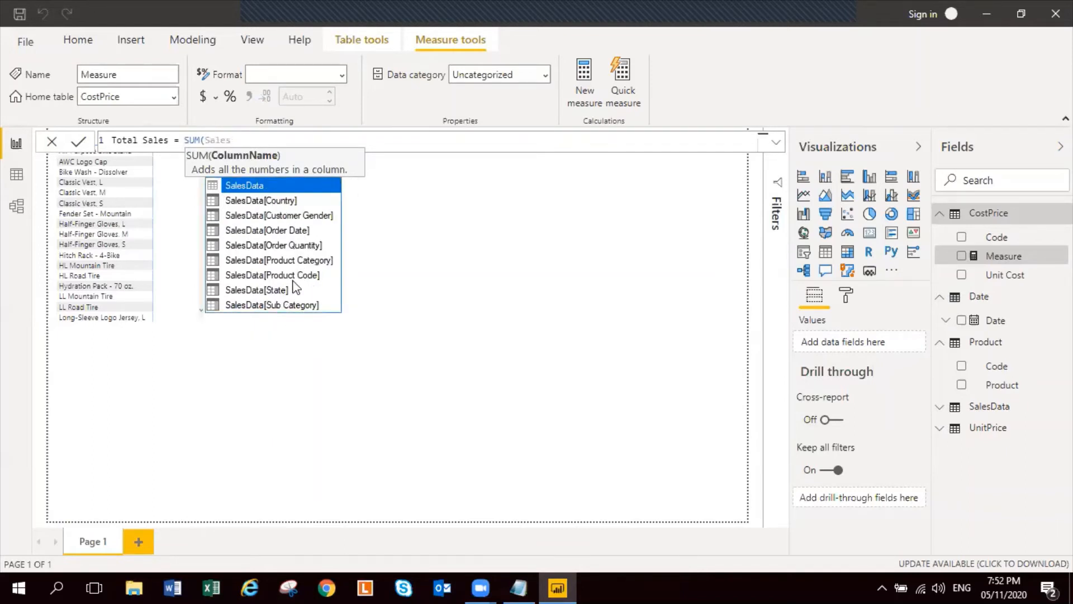
text(data)
double_click(279, 189)
text(,)
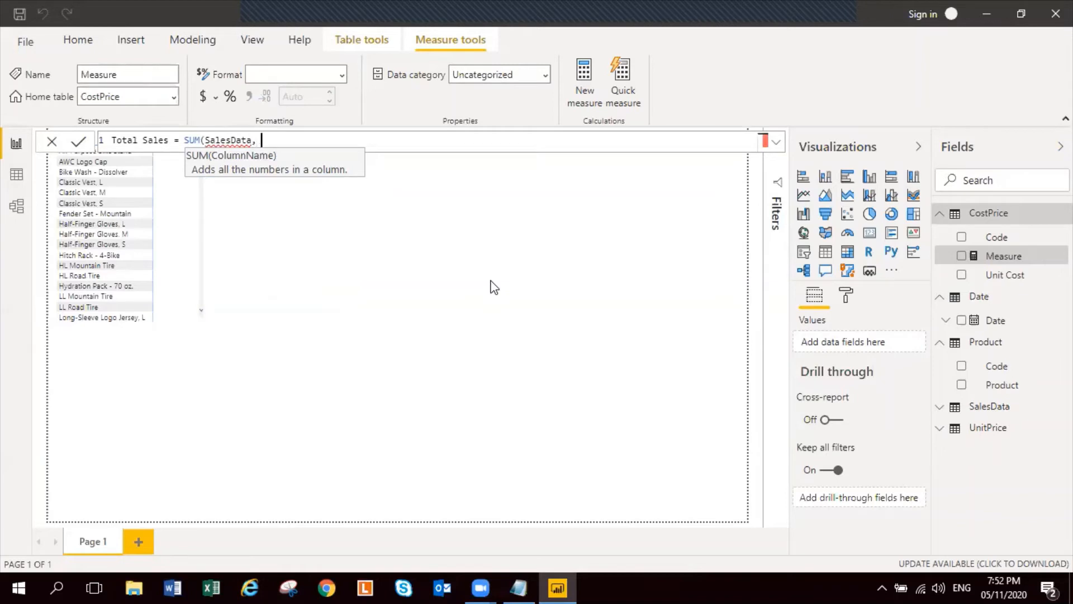
text( Sales)
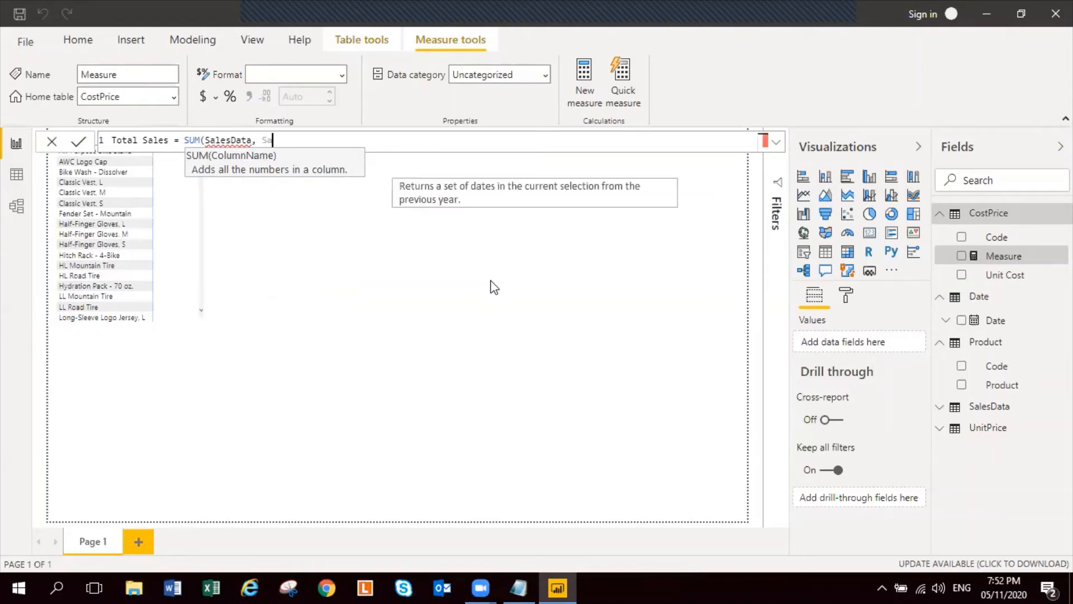
text(data)
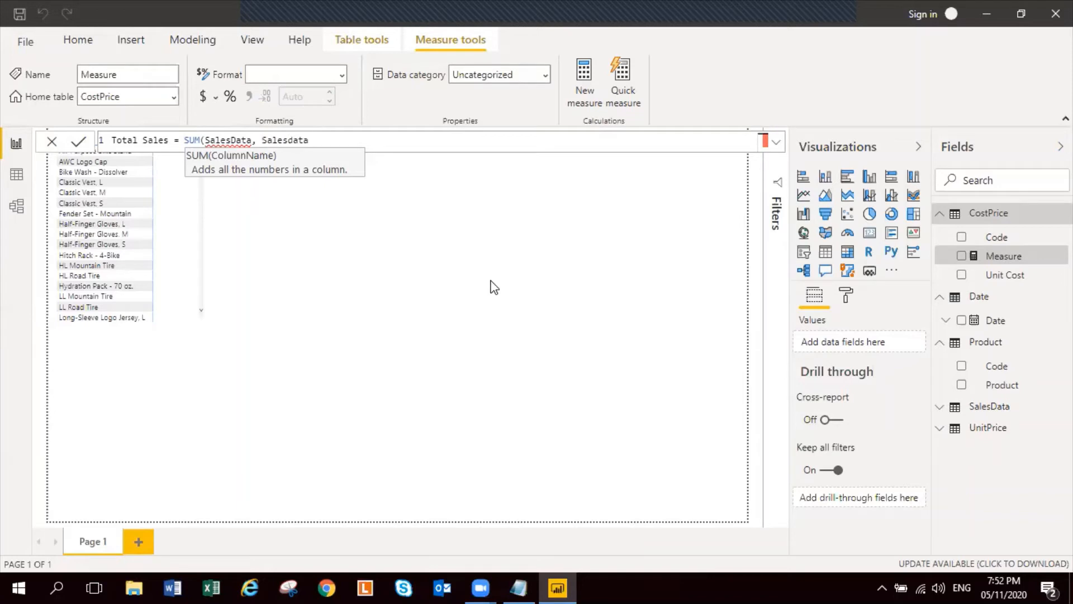
key(BackSpace)
key(BackSpace)
key(BackSpace)
key(BackSpace)
key(BackSpace)
key(BackSpace)
key(BackSpace)
key(BackSpace)
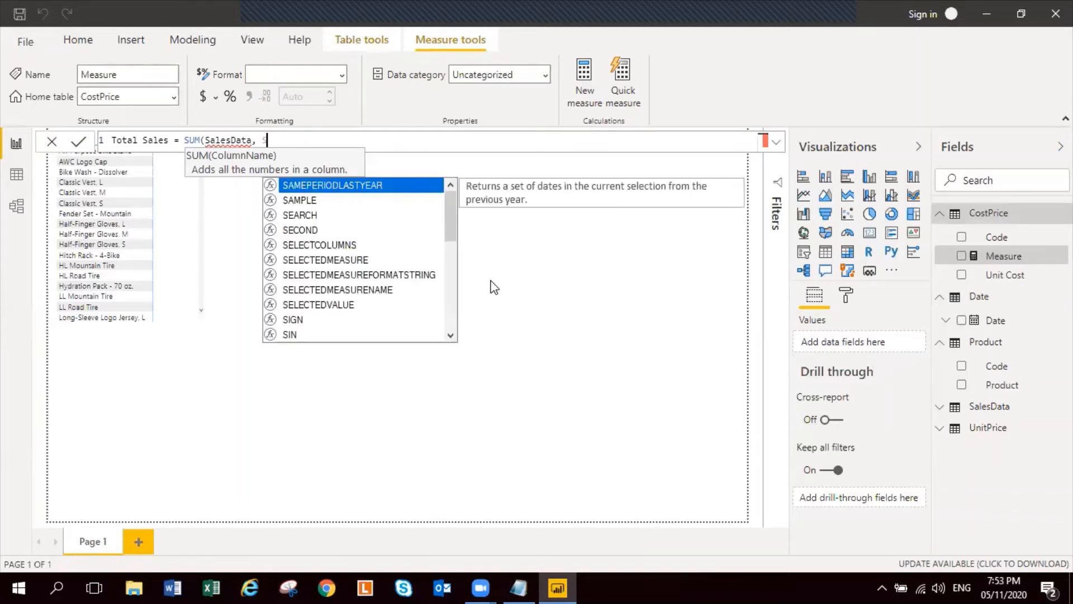
text(a)
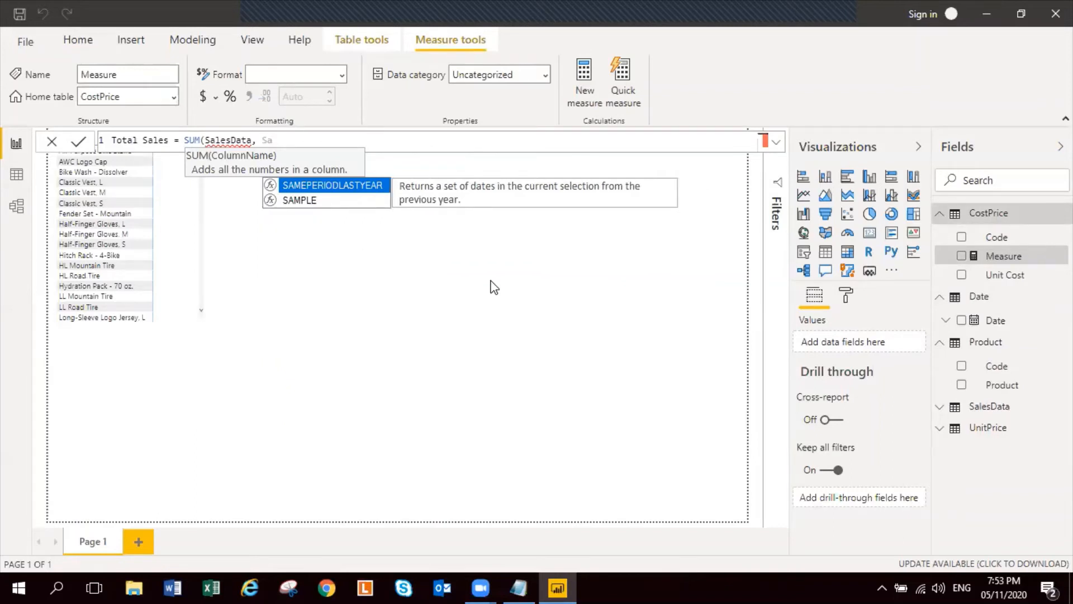
text(l)
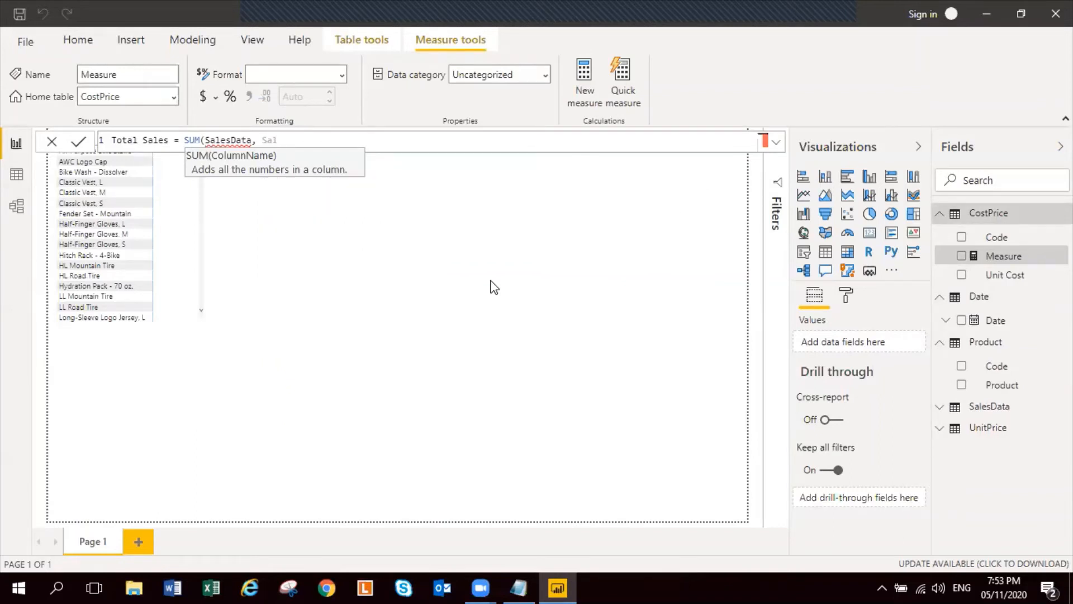
key(BackSpace)
key(BackSpace)
key(BackSpace)
key(BackSpace)
key(BackSpace)
key(BackSpace)
key(BackSpace)
key(BackSpace)
key(BackSpace)
key(BackSpace)
key(BackSpace)
key(BackSpace)
key(BackSpace)
key(BackSpace)
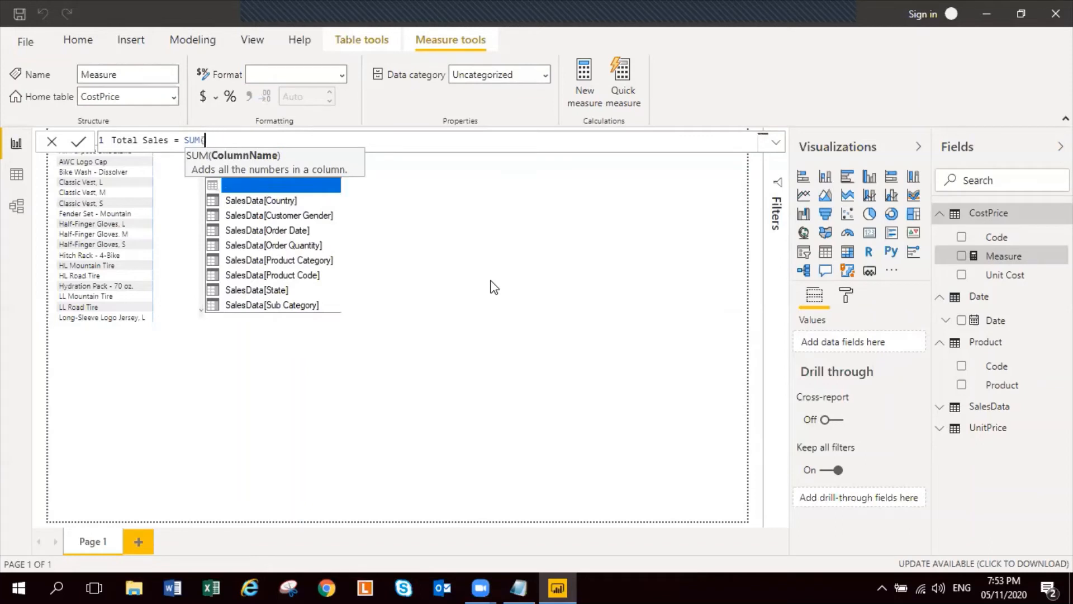
key(BackSpace)
Change the Total Sales formula to SUMX over the SalesData table, with SalesData[Order Quantity] starting the row expression
text(X()
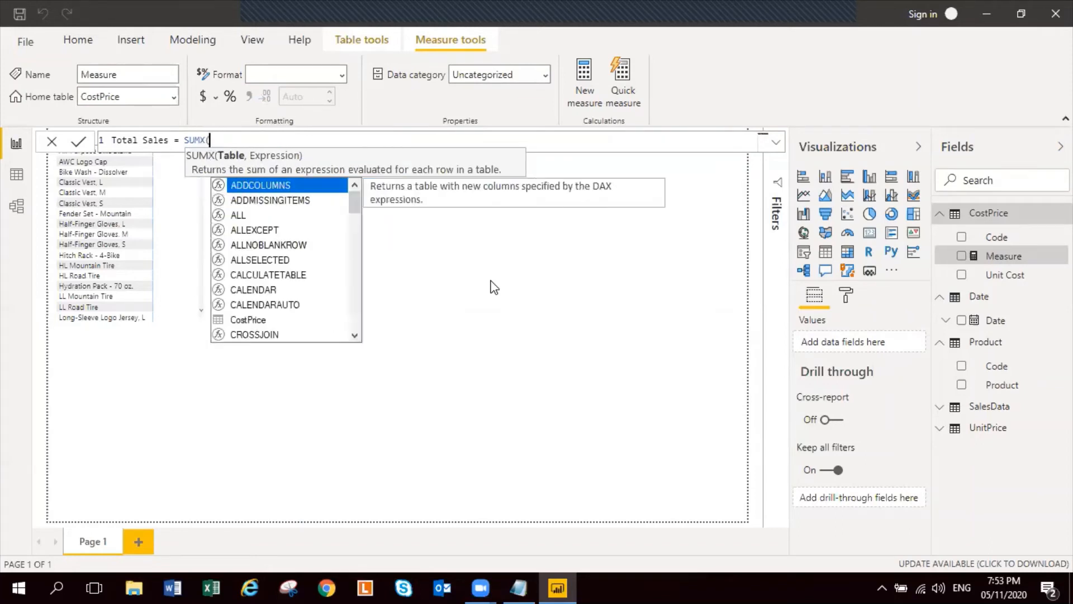
text(Sale)
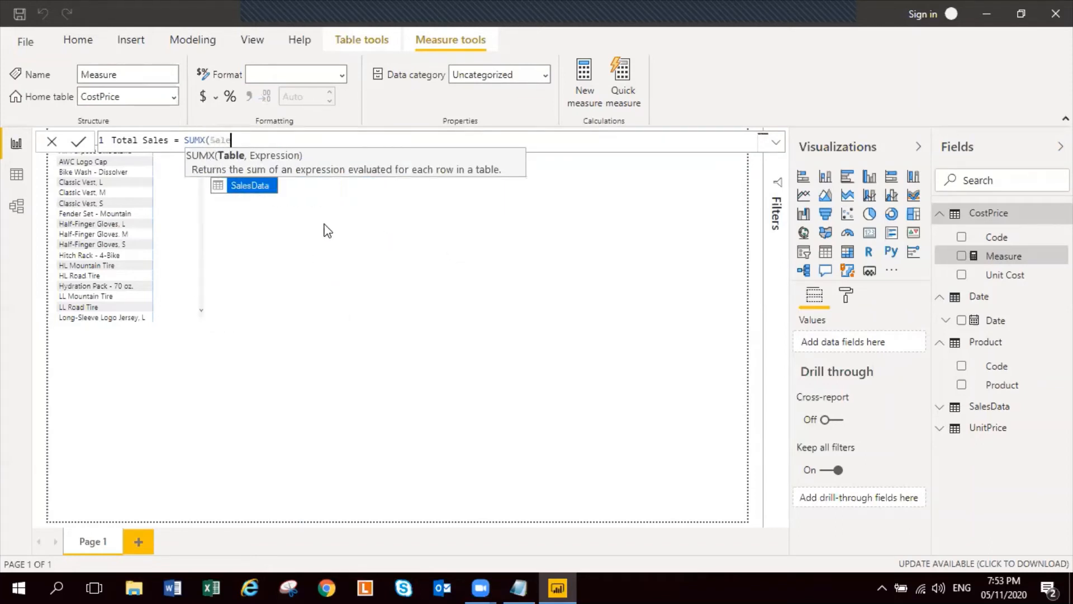
click(267, 186)
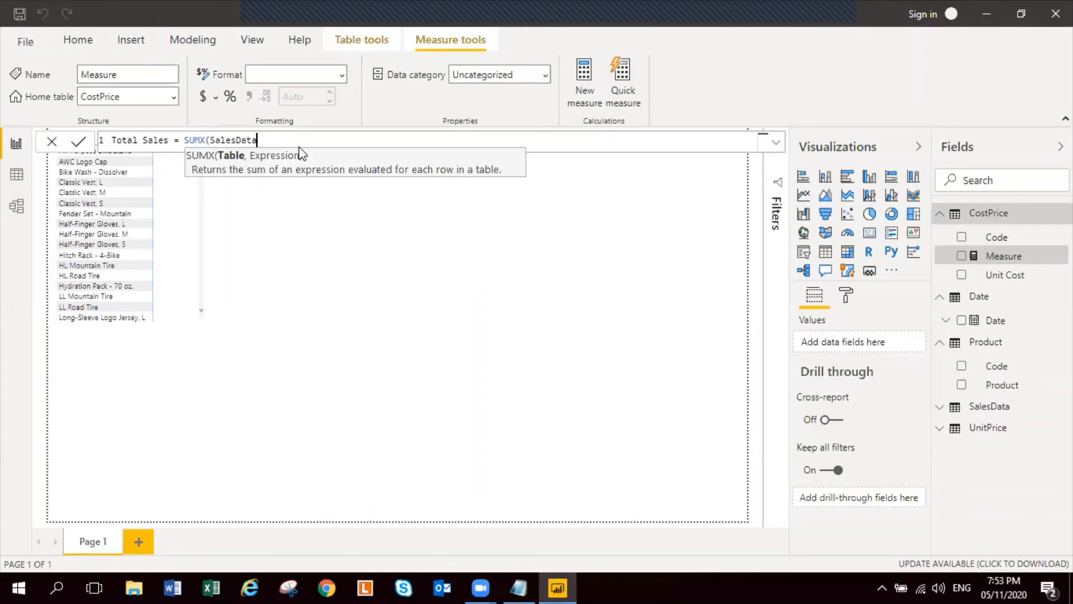
text(, Sale)
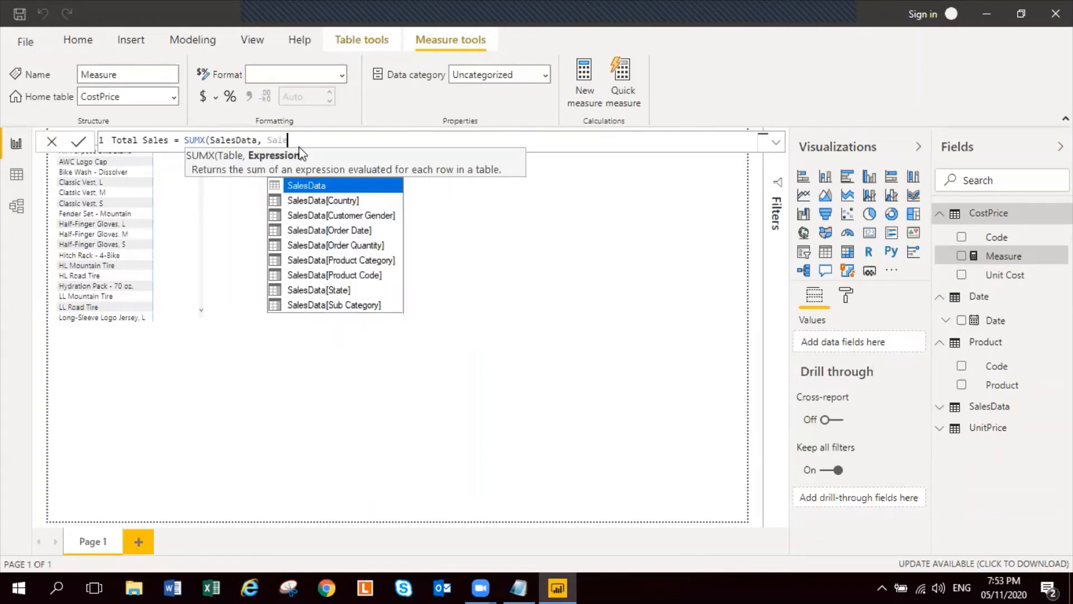
text(s)
click(360, 244)
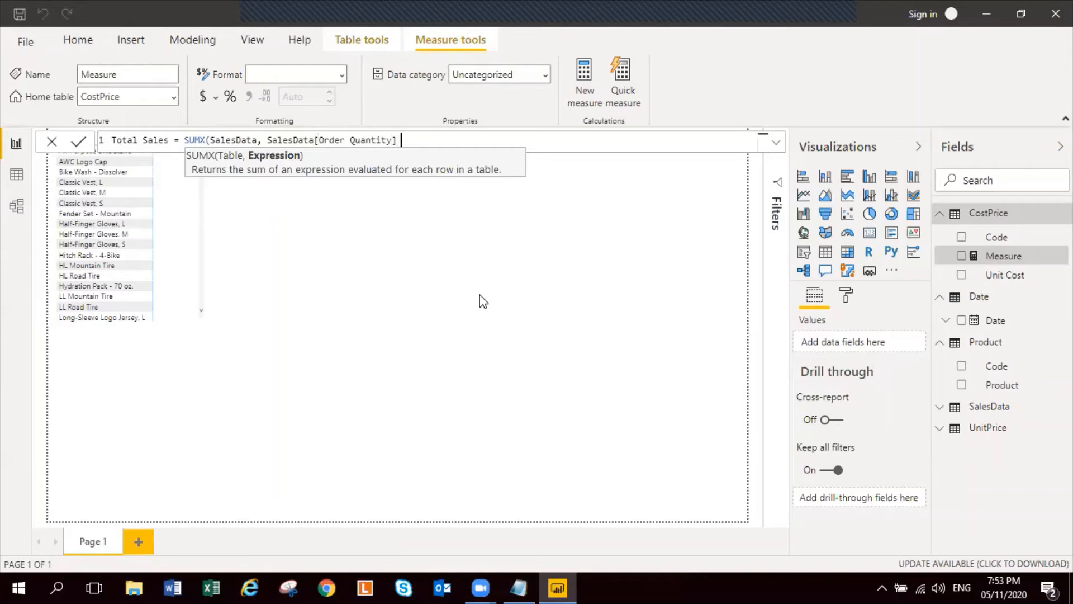
Multiply the order quantity by Related(UnitPrice[Unit Price]) in the Total Sales formula and commit the measure
text(*)
text(Re)
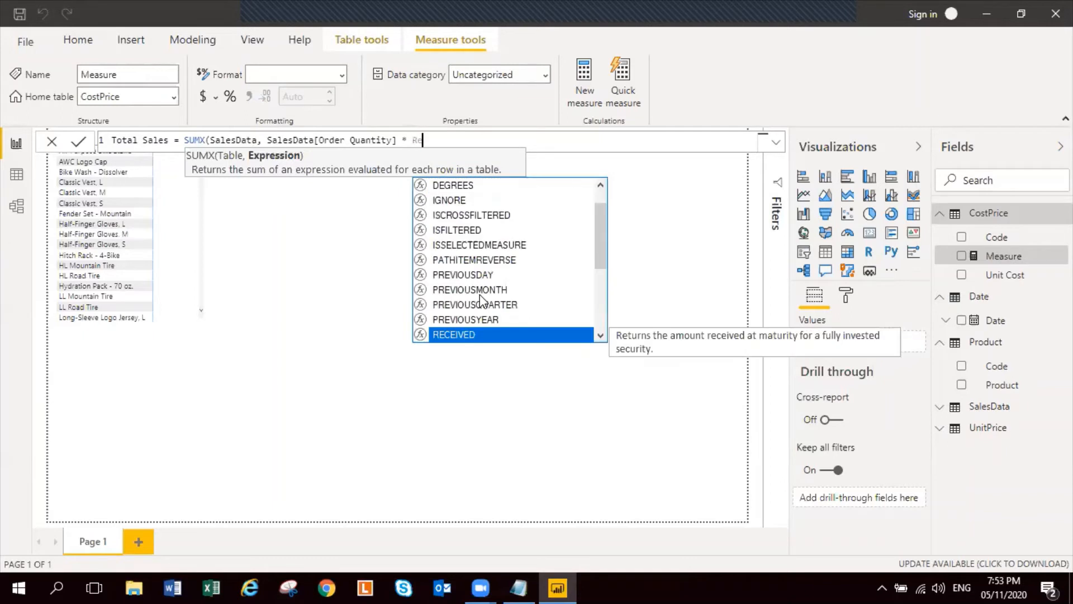
text(lated()
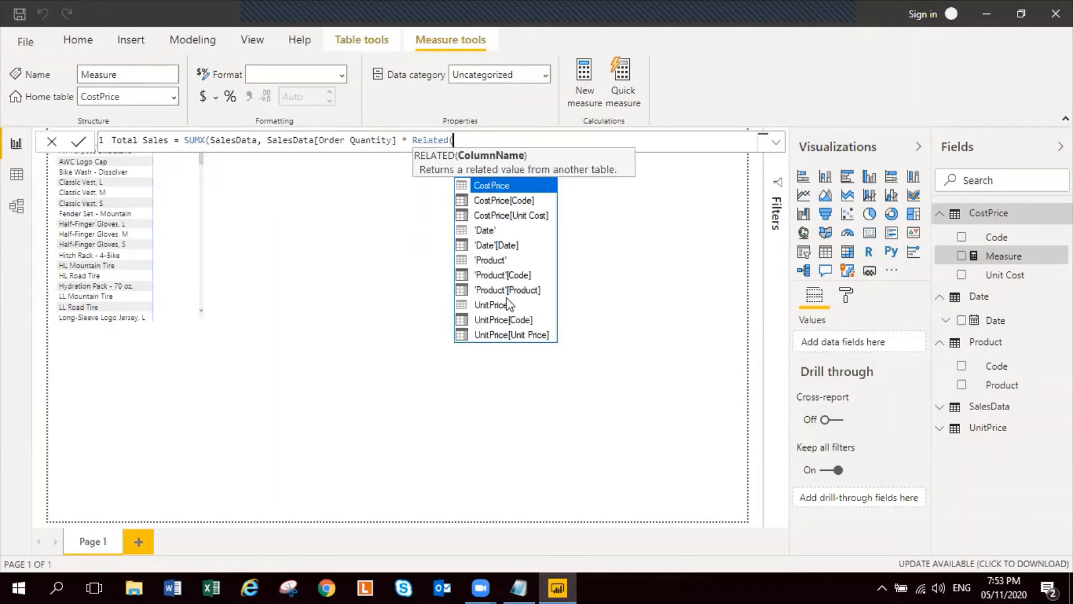
click(508, 335)
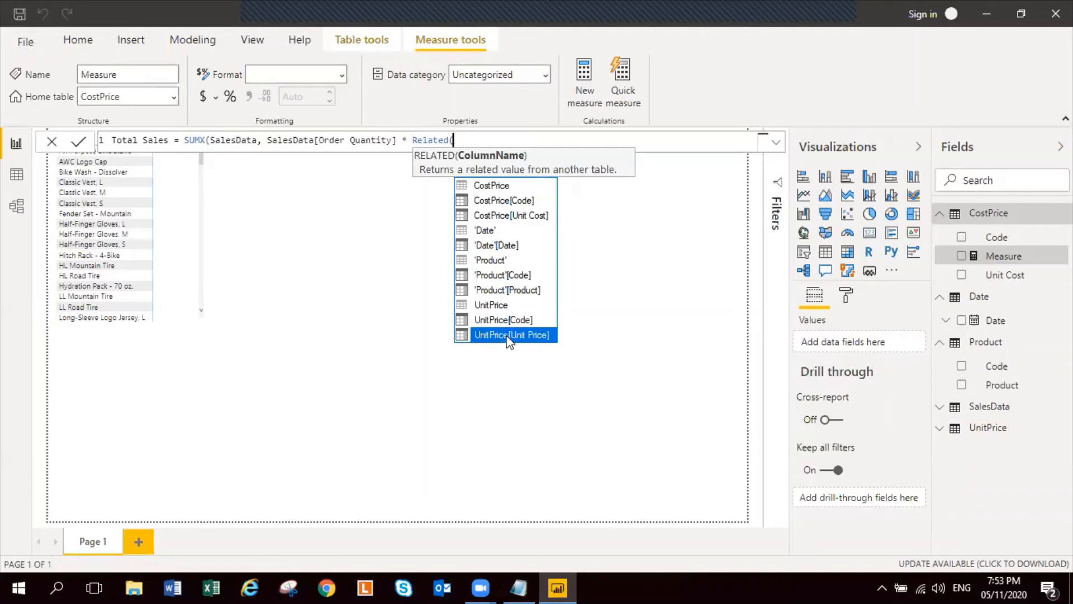
click(507, 337)
text())
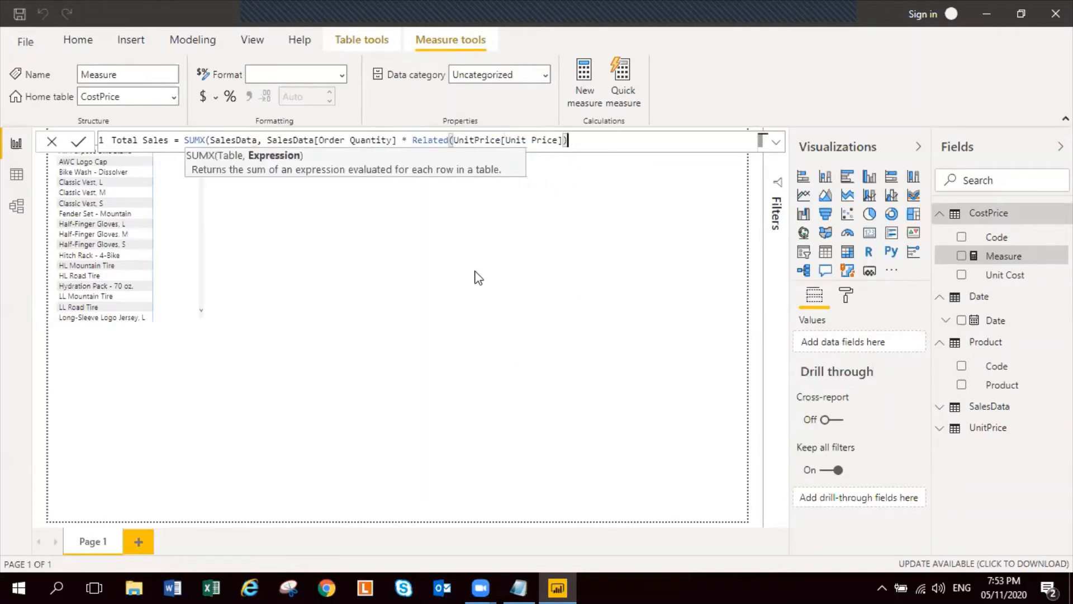
key(Return)
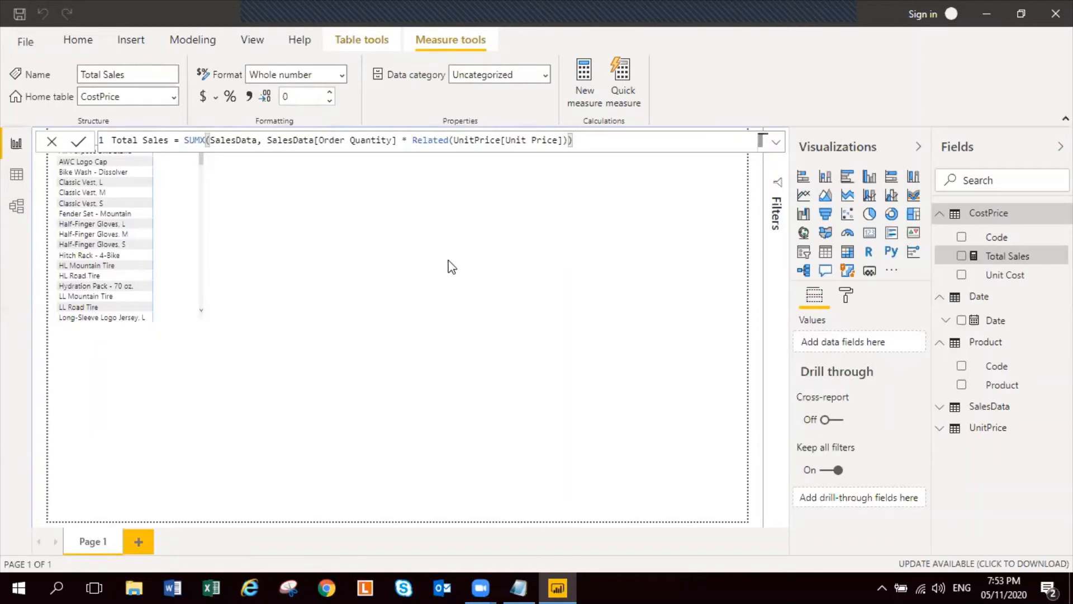
Copy the whole Total Sales formula and paste it into a new measure named Total Cost
click(591, 140)
key(ctrl+a)
key(ctrl+c)
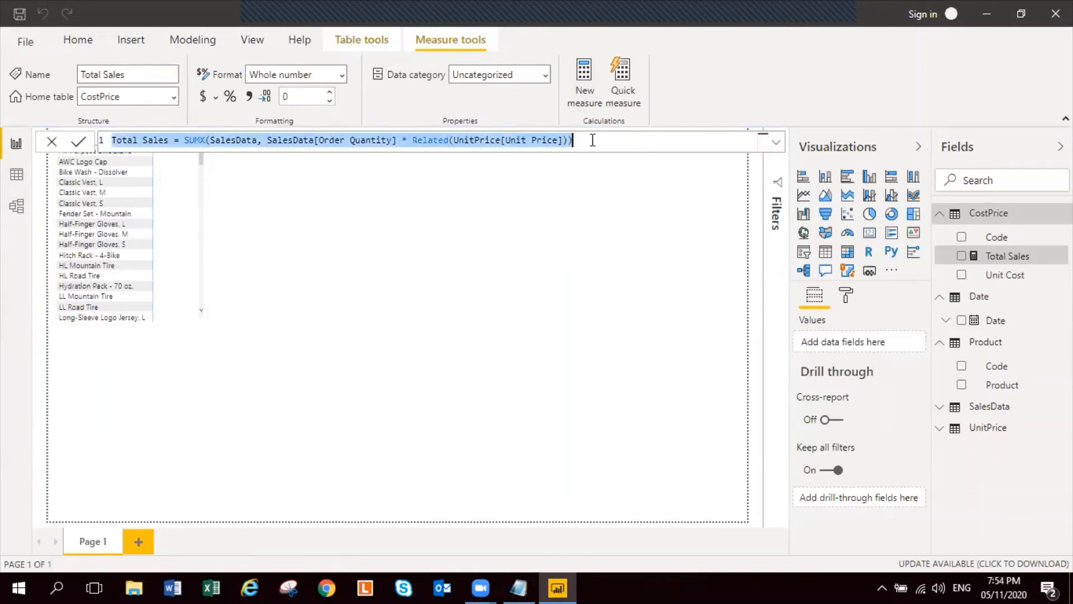
click(584, 79)
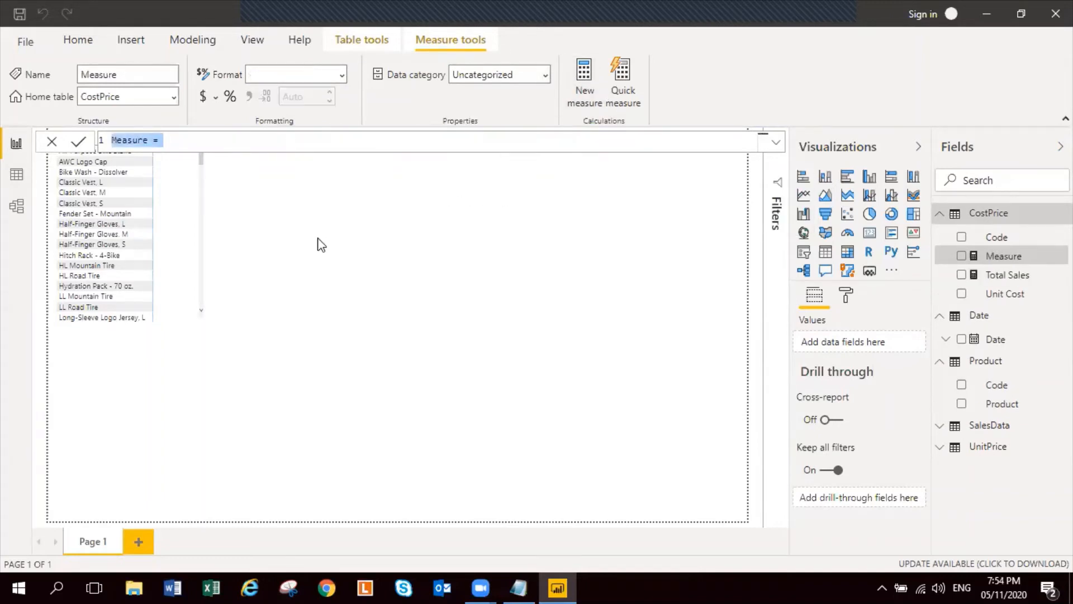
text(Total )
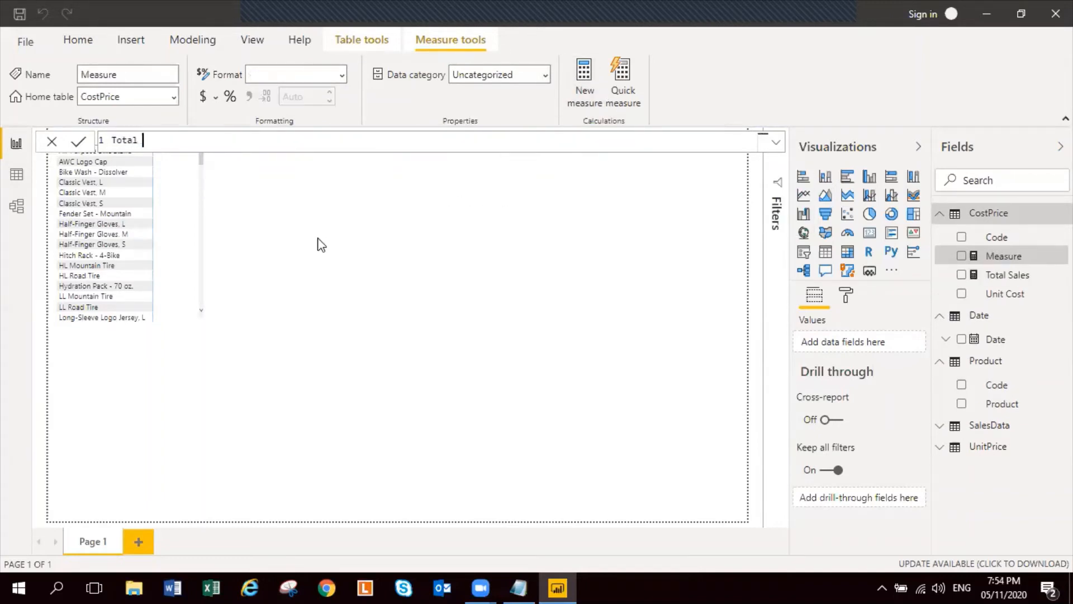
text(Cost =)
key(ctrl+v)
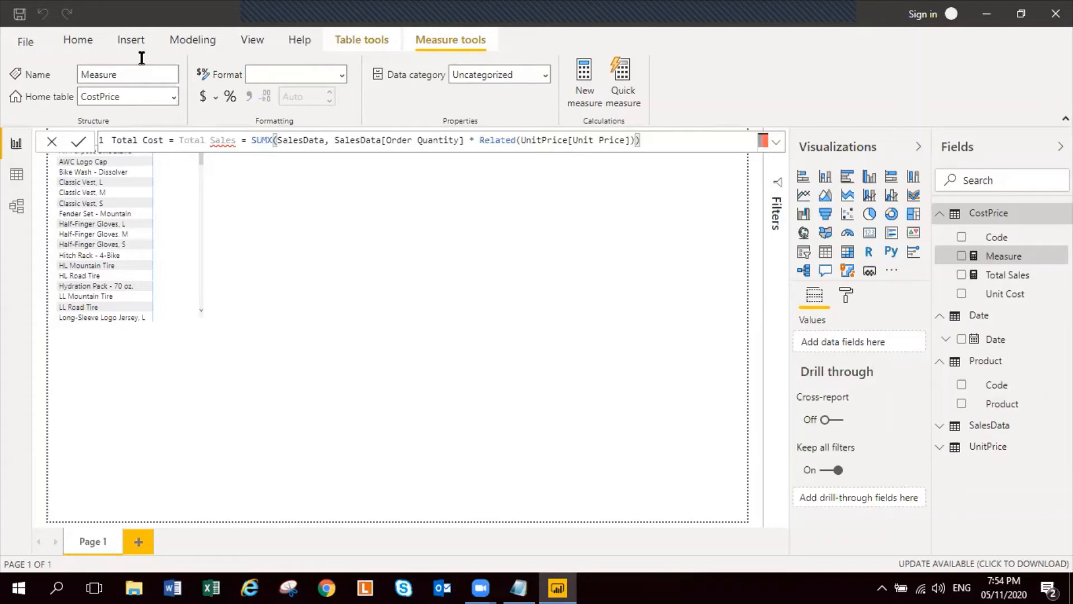
Remove the pasted Total Sales name and the extra equals sign from the Total Cost formula
click(235, 139)
key(BackSpace)
key(BackSpace)
key(BackSpace)
key(BackSpace)
key(BackSpace)
key(BackSpace)
key(BackSpace)
key(BackSpace)
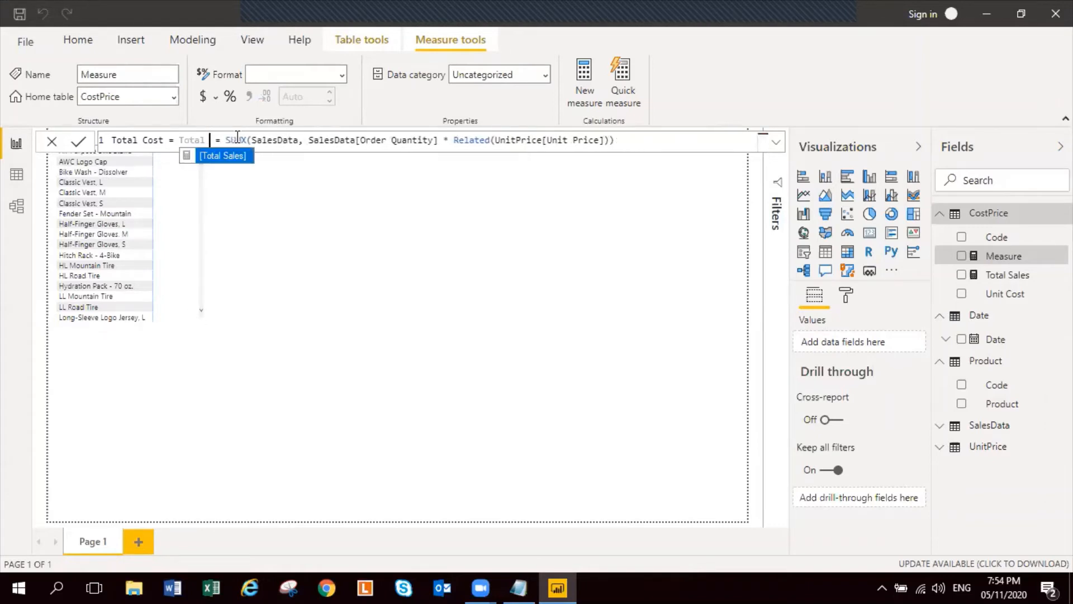
key(BackSpace)
key(BackSpace)
key(BackSpace)
key(BackSpace)
key(BackSpace)
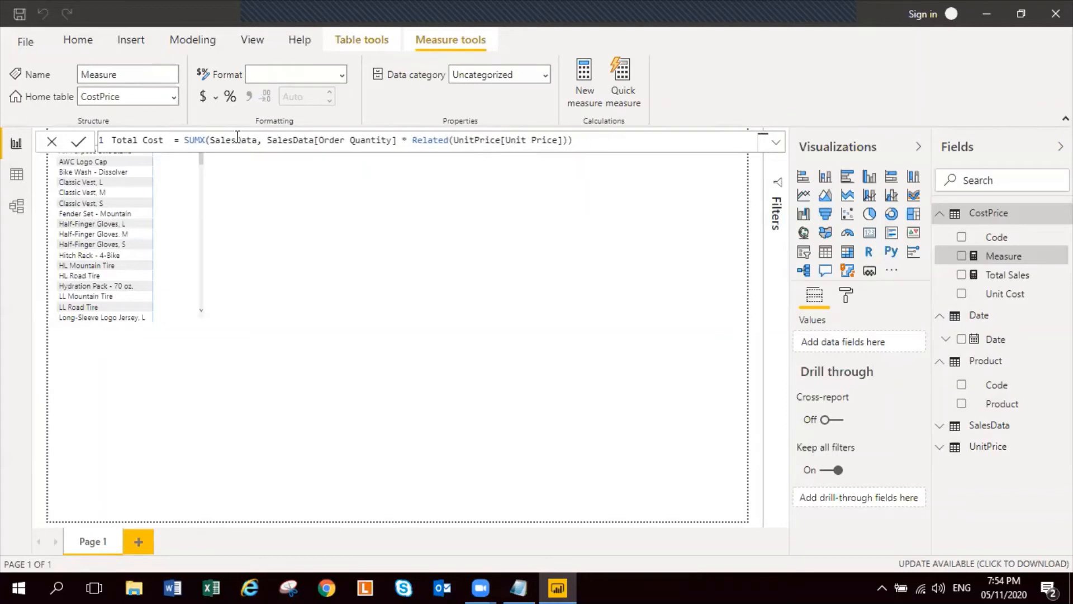
key(Delete)
Replace UnitPrice[Unit Price] with CostPrice[Unit Cost] inside the Related function of Total Cost and commit the measure
key(Right)
key(Right)
key(Right)
key(Right)
key(Right)
key(Right)
key(Right)
key(Right)
key(Right)
key(Right)
key(Right)
key(Right)
key(Right)
key(Right)
key(Right)
key(Right)
key(Right)
key(Right)
key(Right)
key(Right)
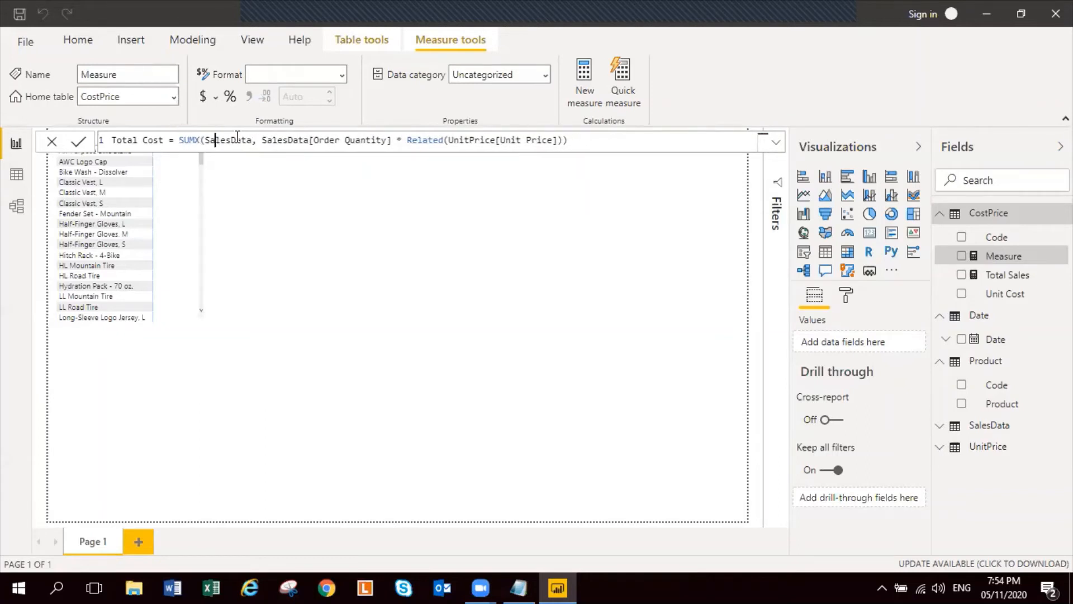
key(Right)
key(Right)
key(Right)
key(Right)
key(Right)
key(Right)
key(Right)
key(Right)
key(Right)
key(Right)
key(Right)
key(Right)
key(Right)
key(Right)
key(Right)
key(Right)
key(Right)
key(Right)
key(shift+Right)
key(shift+Right)
key(shift+Right)
key(shift+Right)
key(shift+Right)
key(shift+Right)
key(shift+Right)
key(shift+Right)
key(shift+Right)
key(shift+Right)
key(shift+Right)
key(shift+Right)
key(shift+Right)
key(shift+Right)
key(shift+Right)
key(shift+Right)
key(shift+Right)
key(shift+Right)
key(shift+Right)
key(shift+Right)
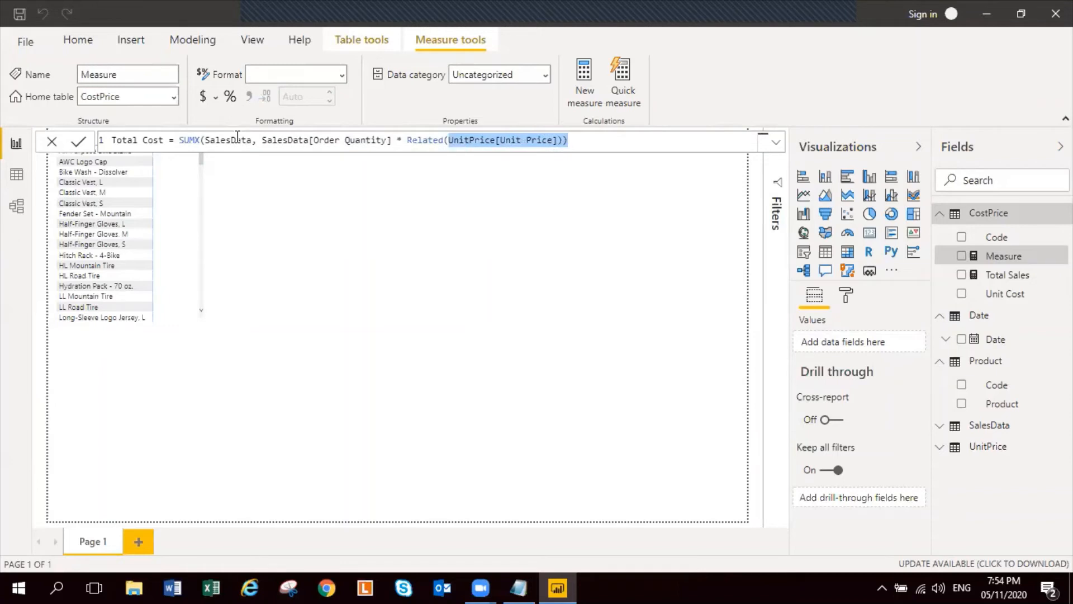
key(BackSpace)
text(c)
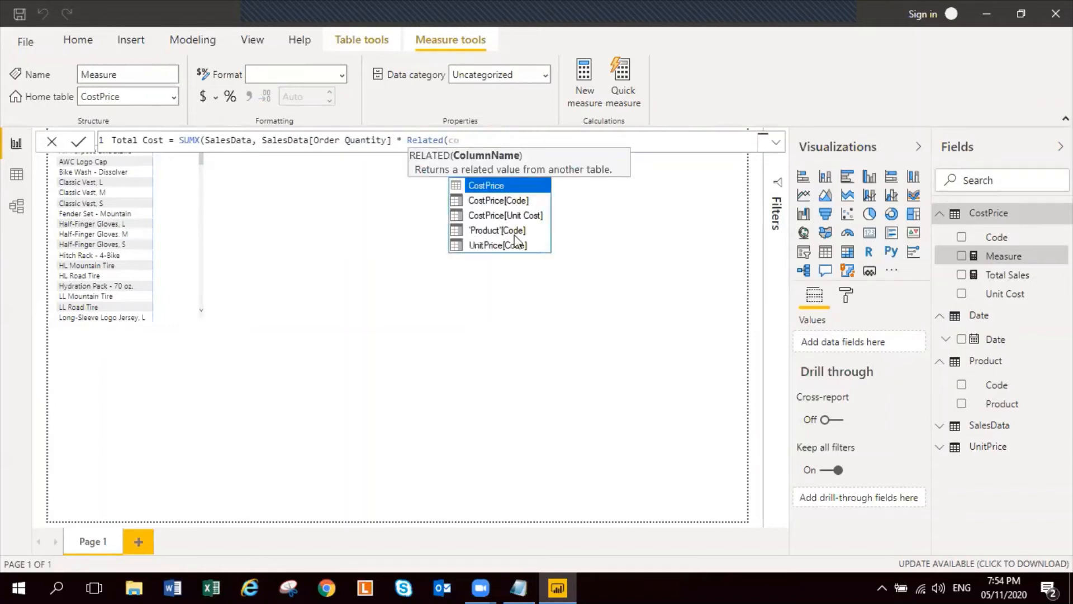
click(520, 217)
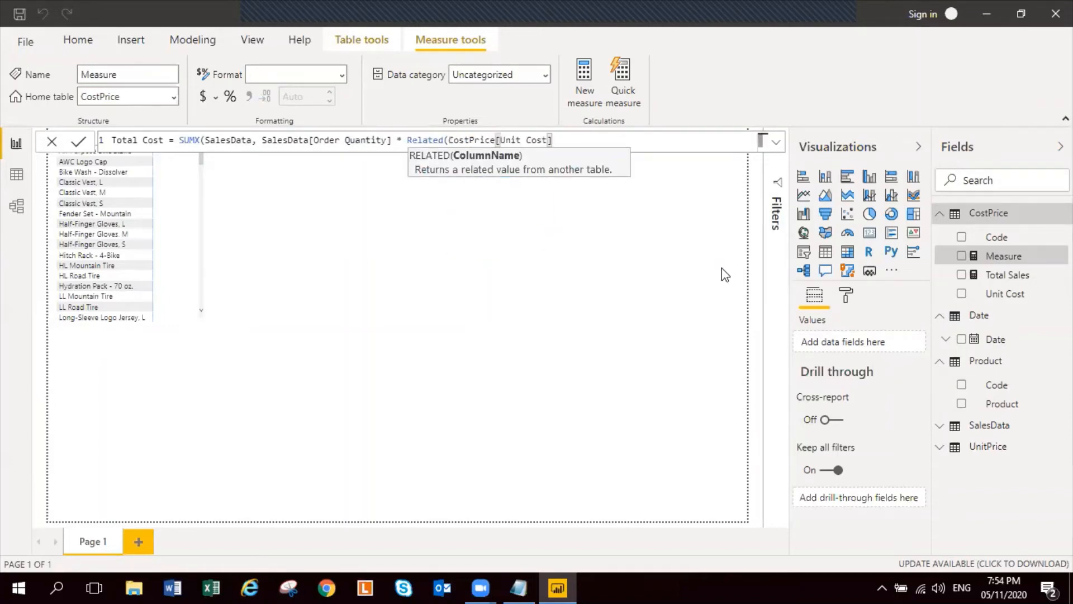
text())
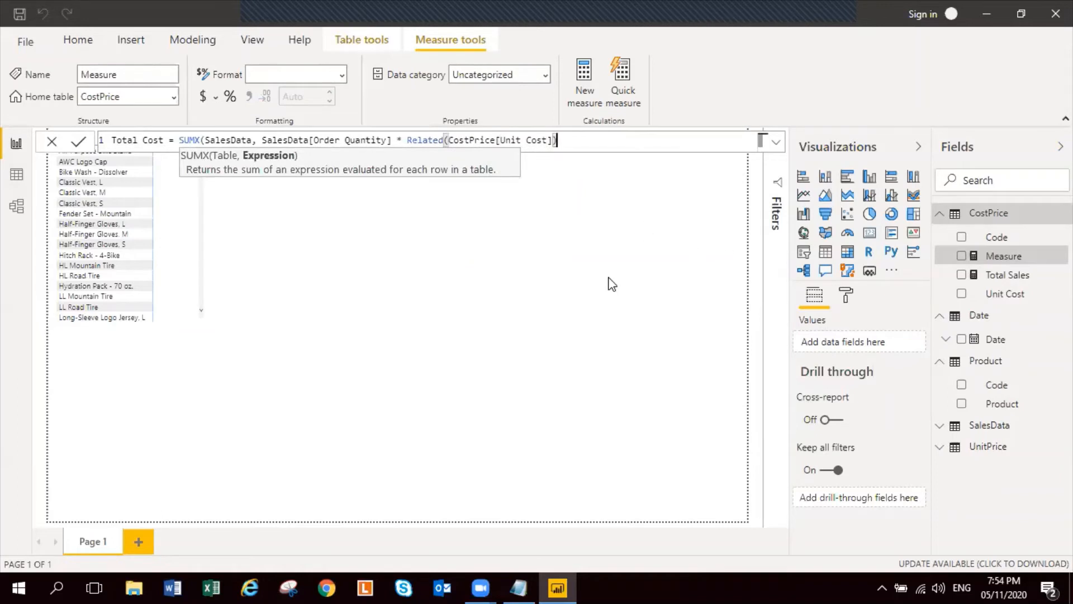
text())
key(Return)
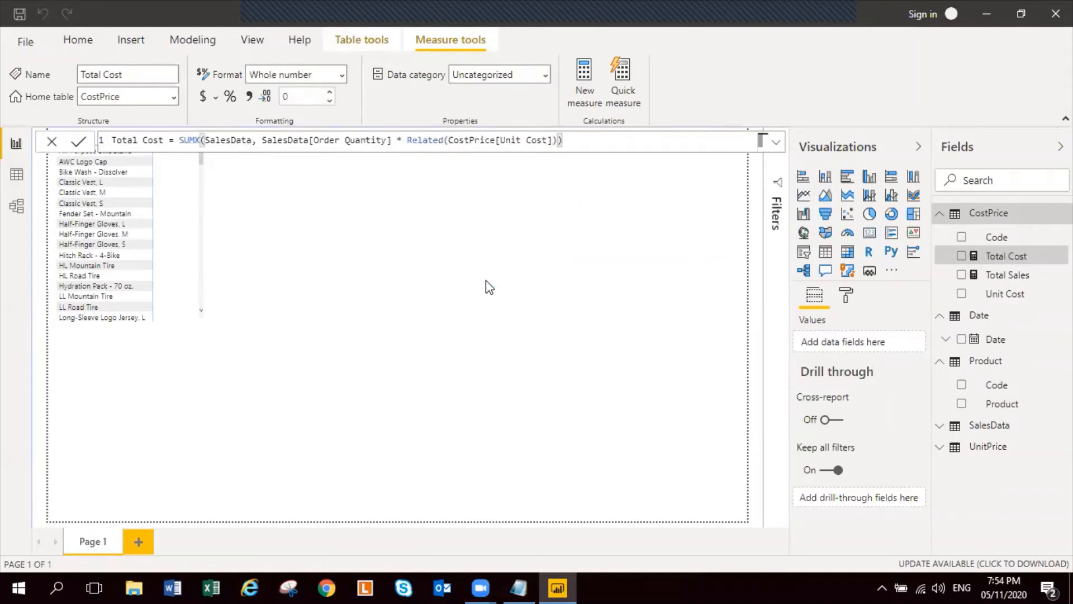
click(485, 280)
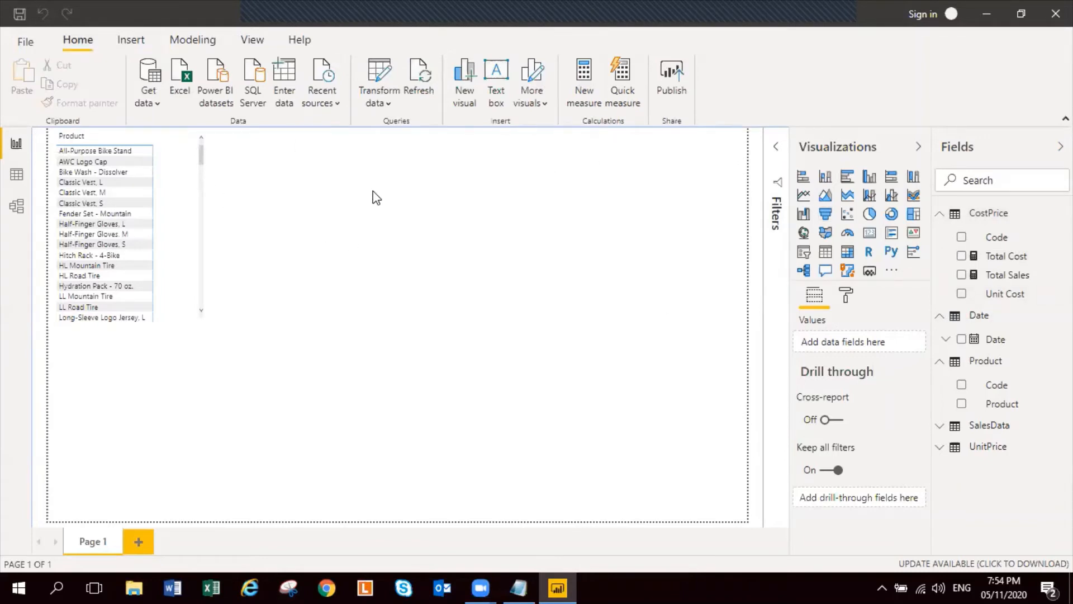
Create a new measure named Gross Margin and start its formula with the [Total Sales] measure
click(586, 75)
text(Gross Pro)
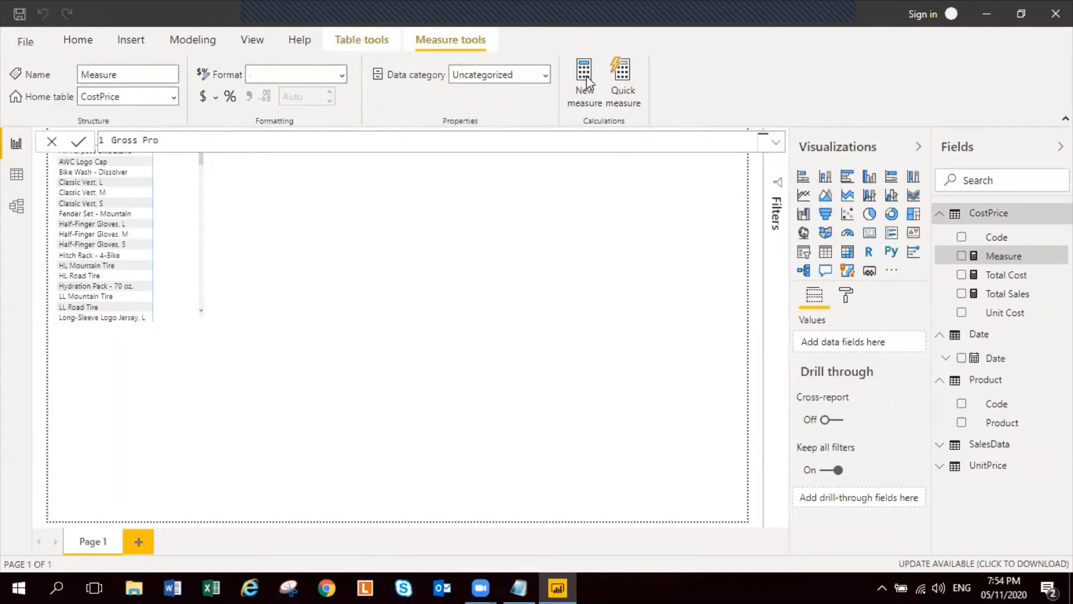
key(BackSpace)
key(BackSpace)
key(BackSpace)
text(Margin = to)
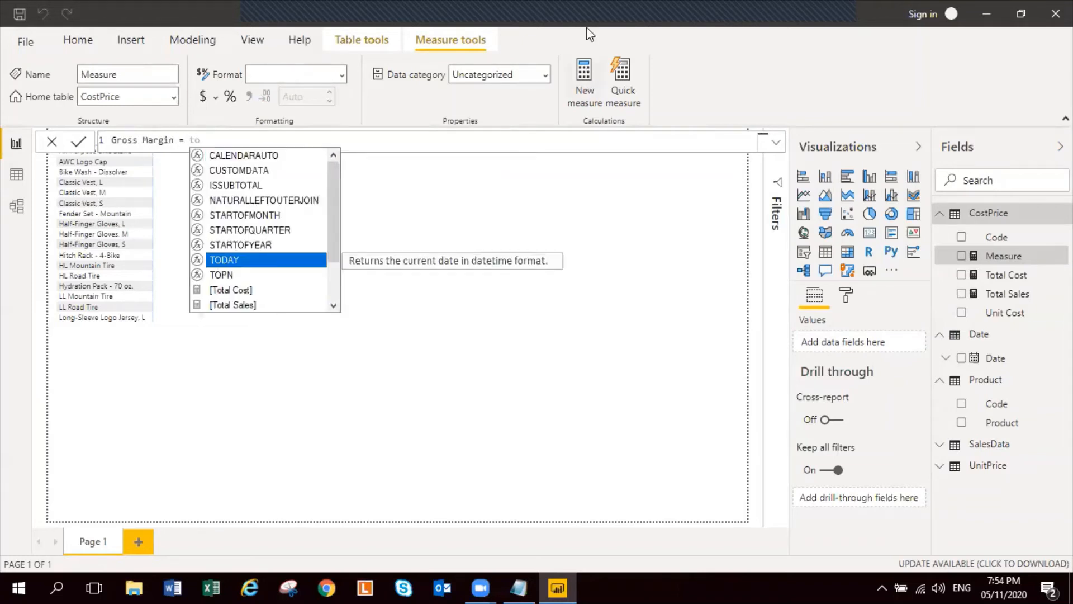
key(Down)
key(Down)
key(Down)
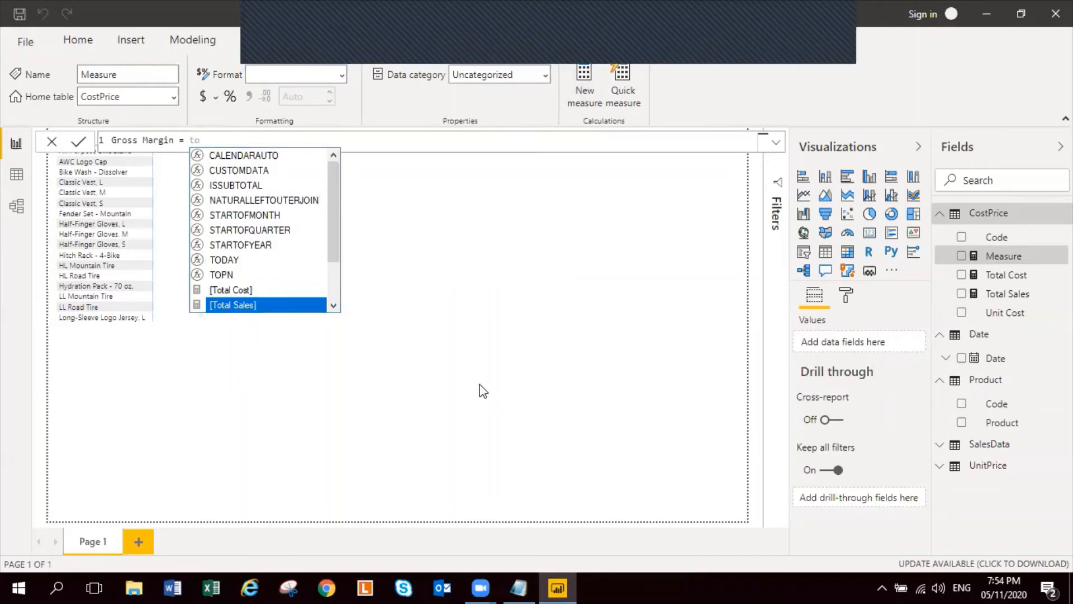
click(290, 305)
Subtract [Total Cost] in the Gross Margin formula and commit the measure
text(- )
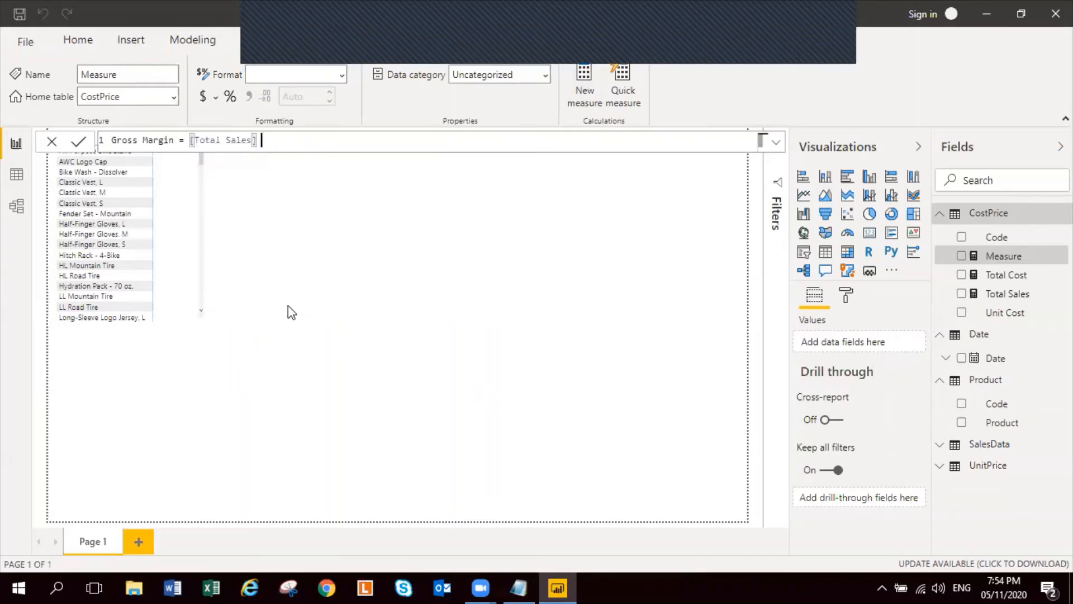
text(t)
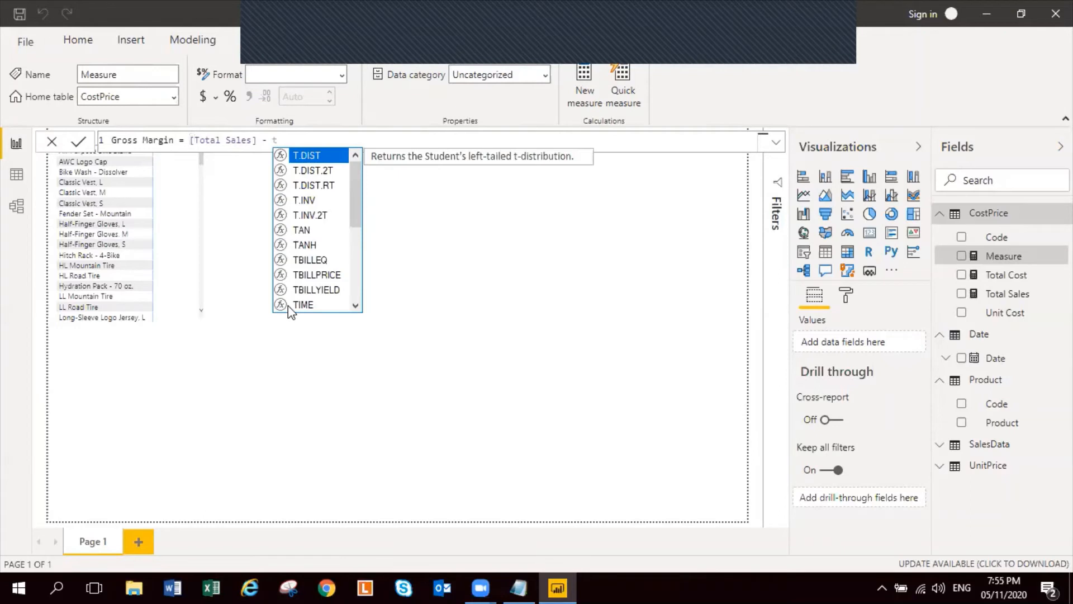
text(ota)
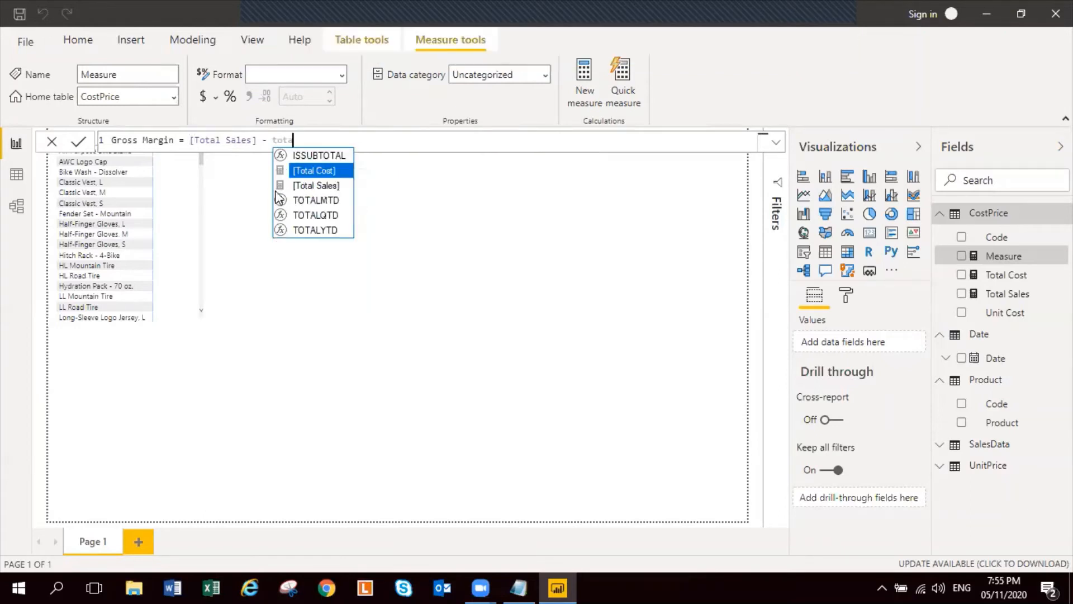
click(325, 170)
click(363, 235)
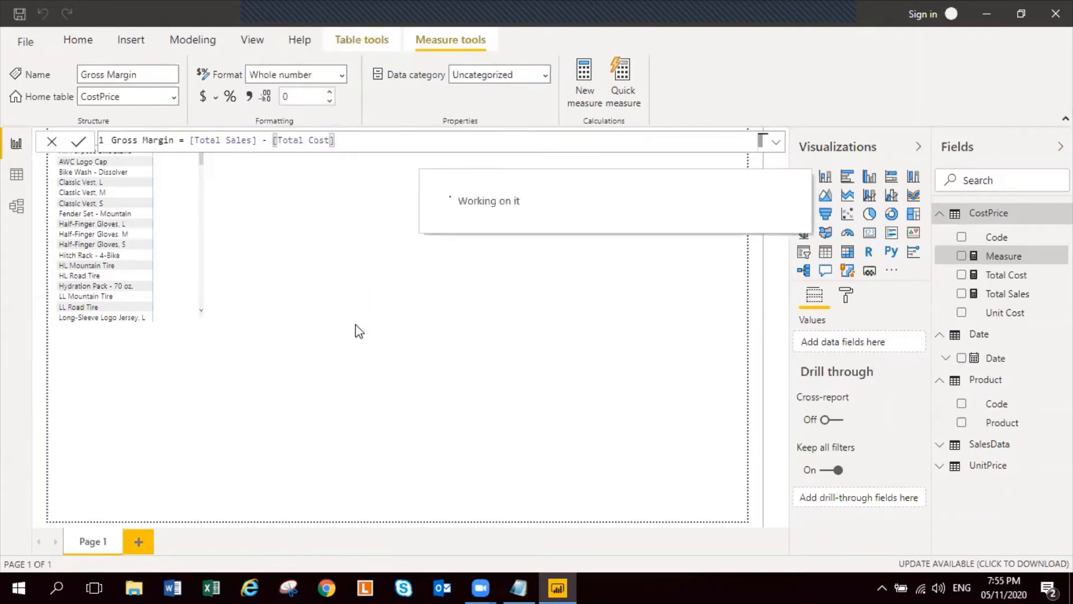
click(354, 353)
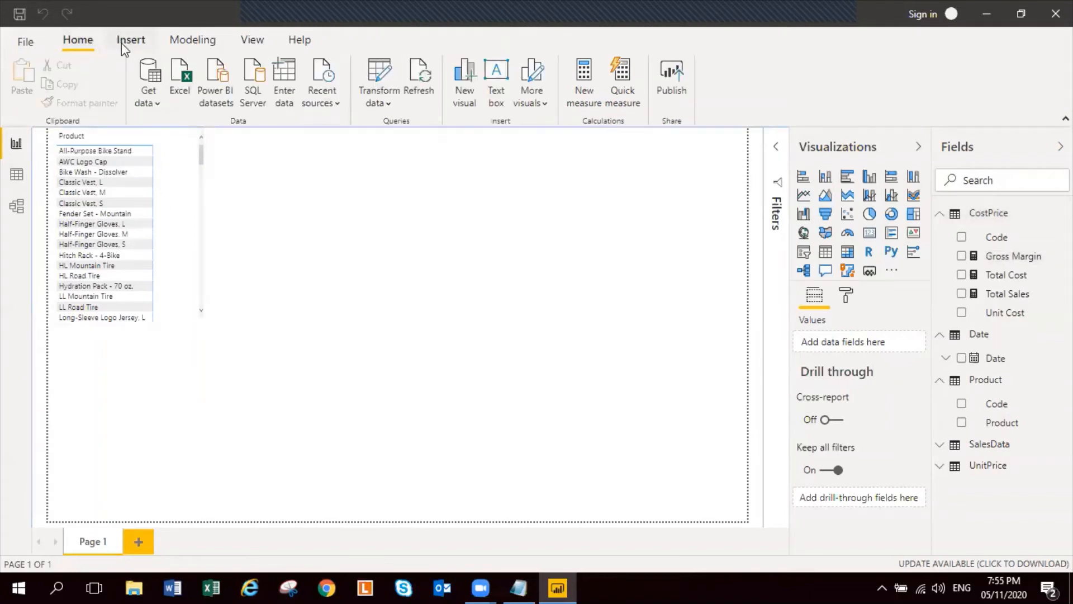
Enter a new blank table named My Measures and load it into the model
click(194, 205)
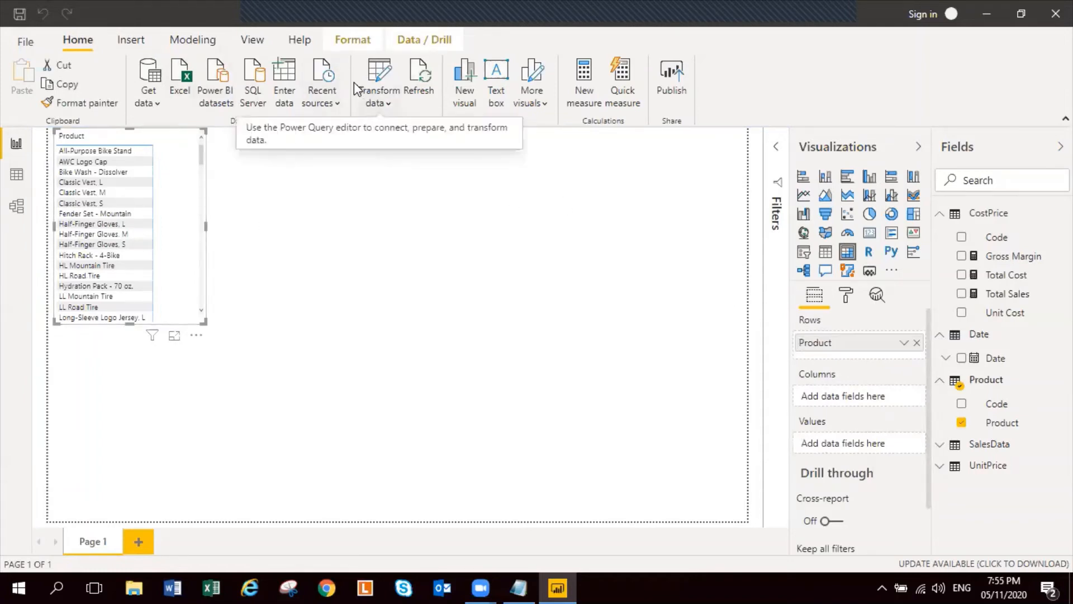
click(287, 73)
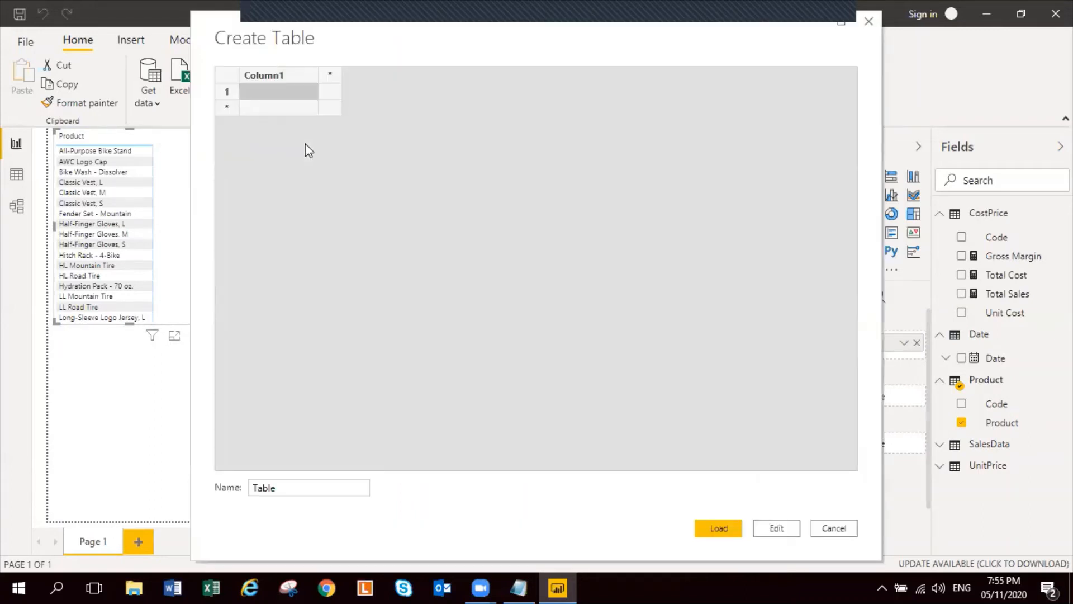
click(305, 486)
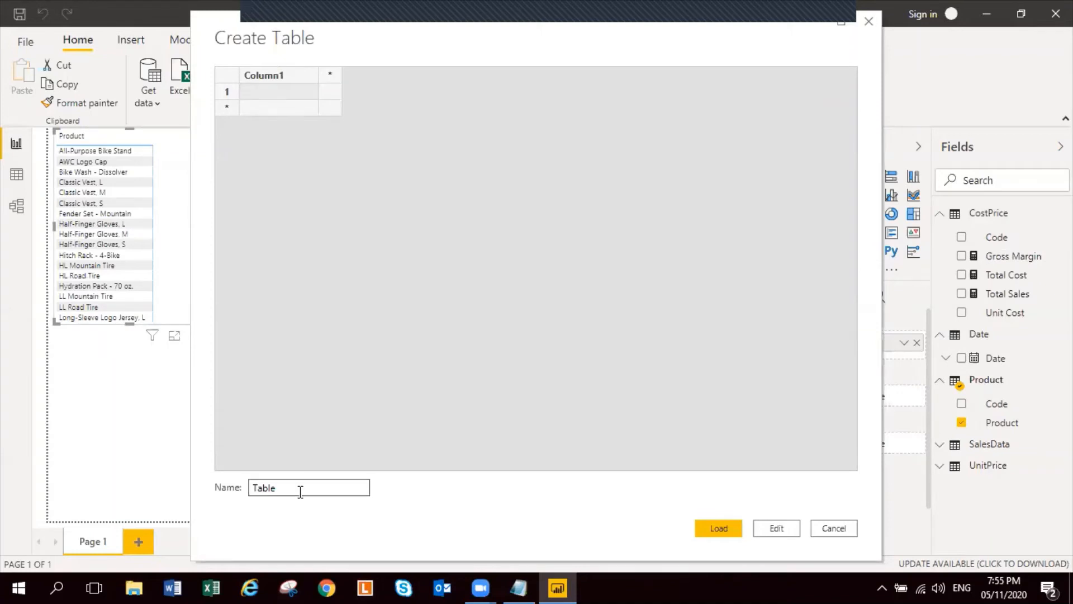
double_click(303, 498)
text(My Measures)
click(726, 530)
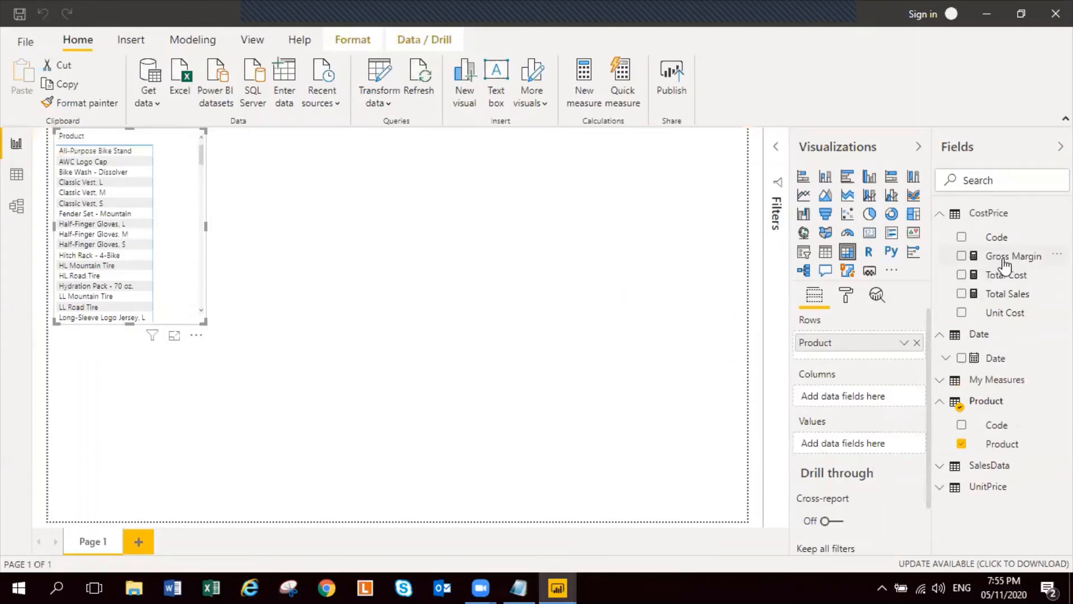
Set the home table of the Total Sales and Total Cost measures to My Measures
click(1008, 293)
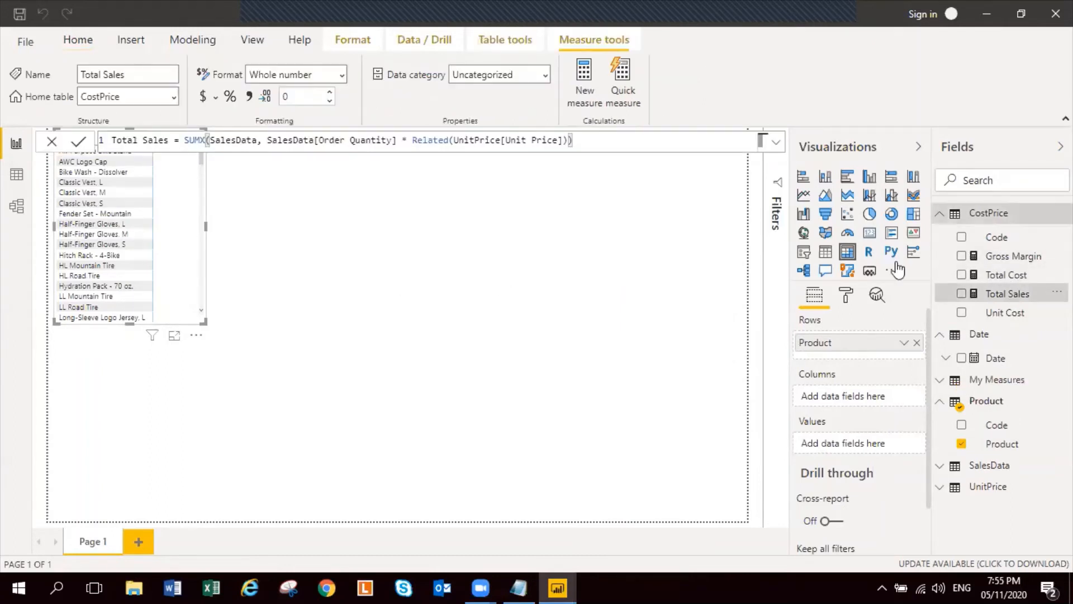
click(174, 103)
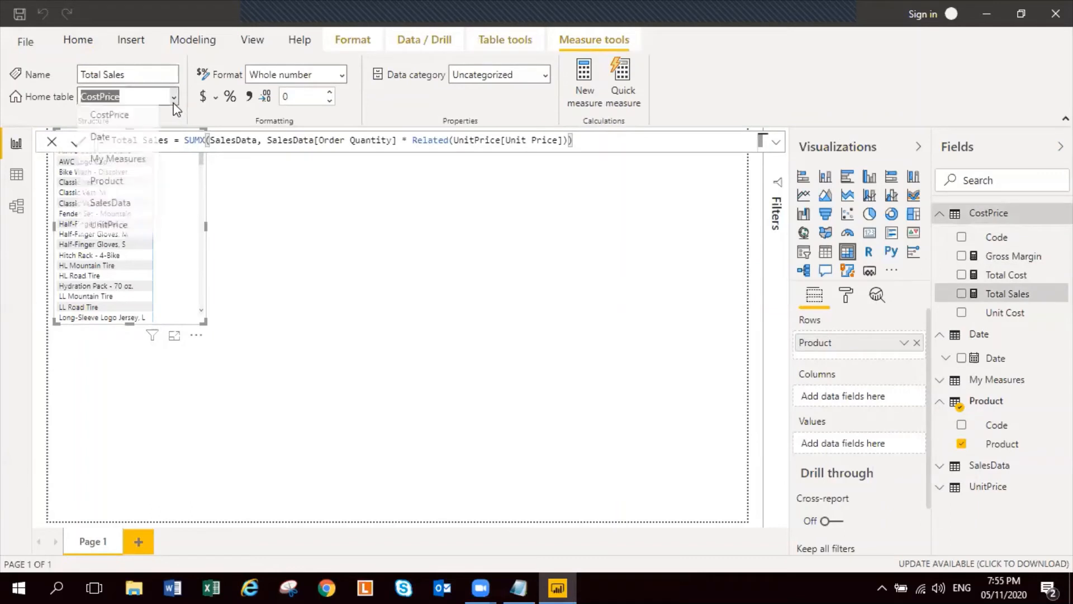
click(134, 168)
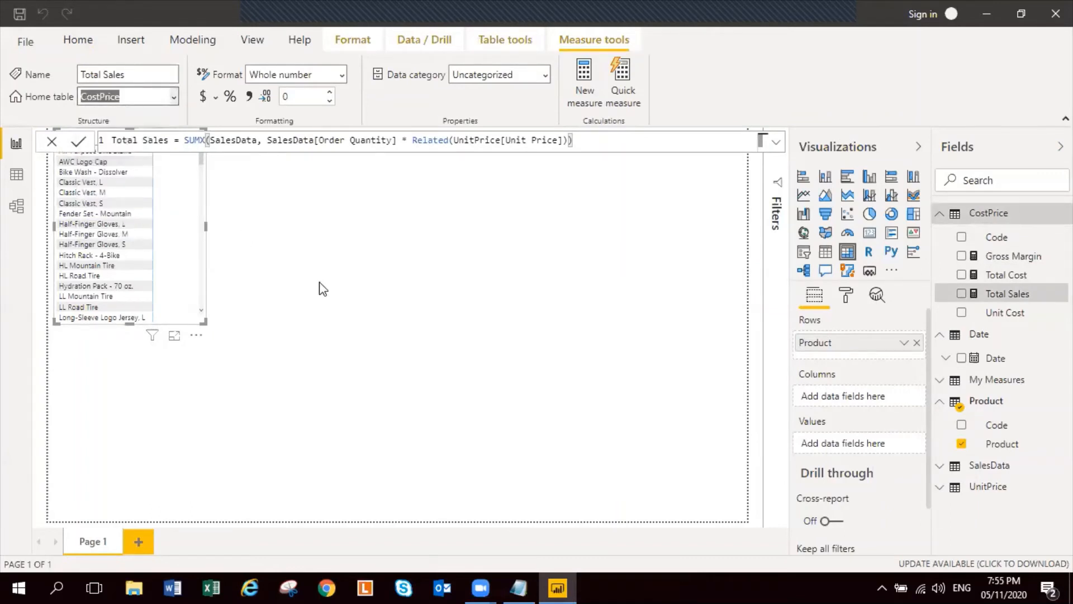
click(1036, 276)
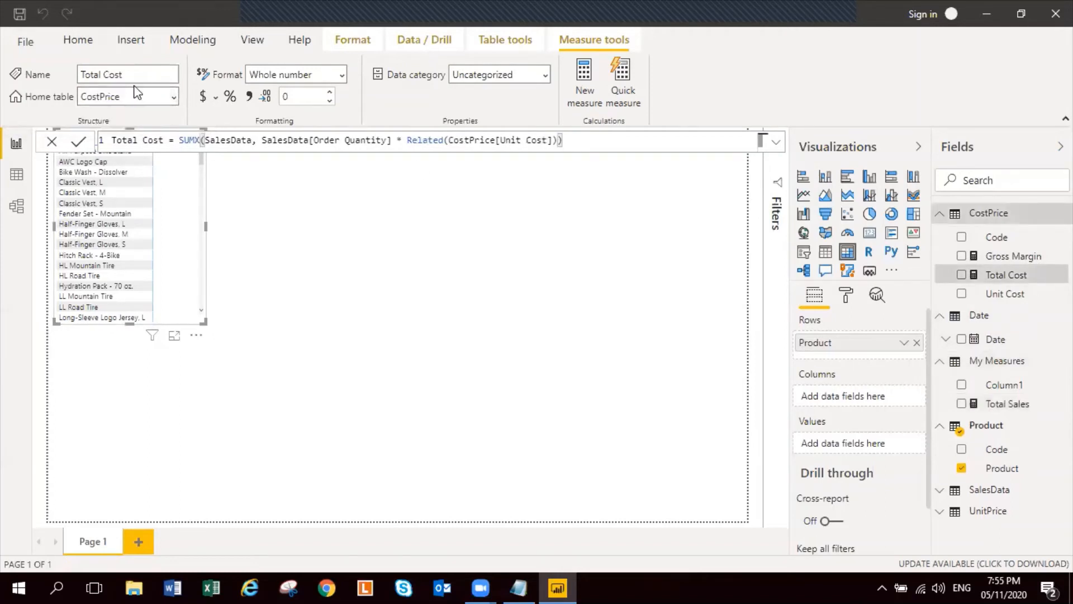
click(174, 97)
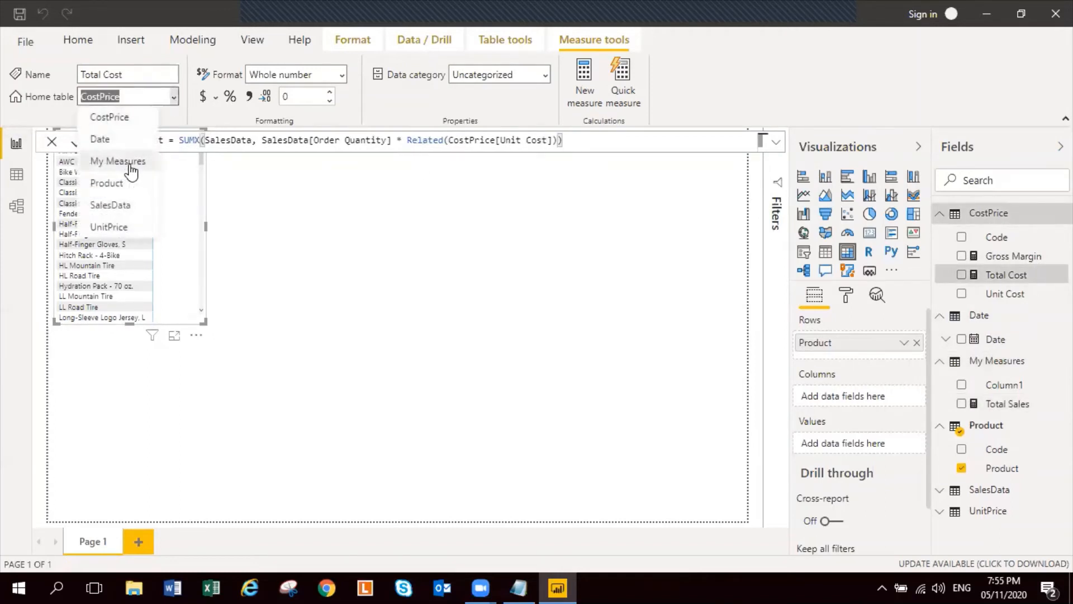
key(Escape)
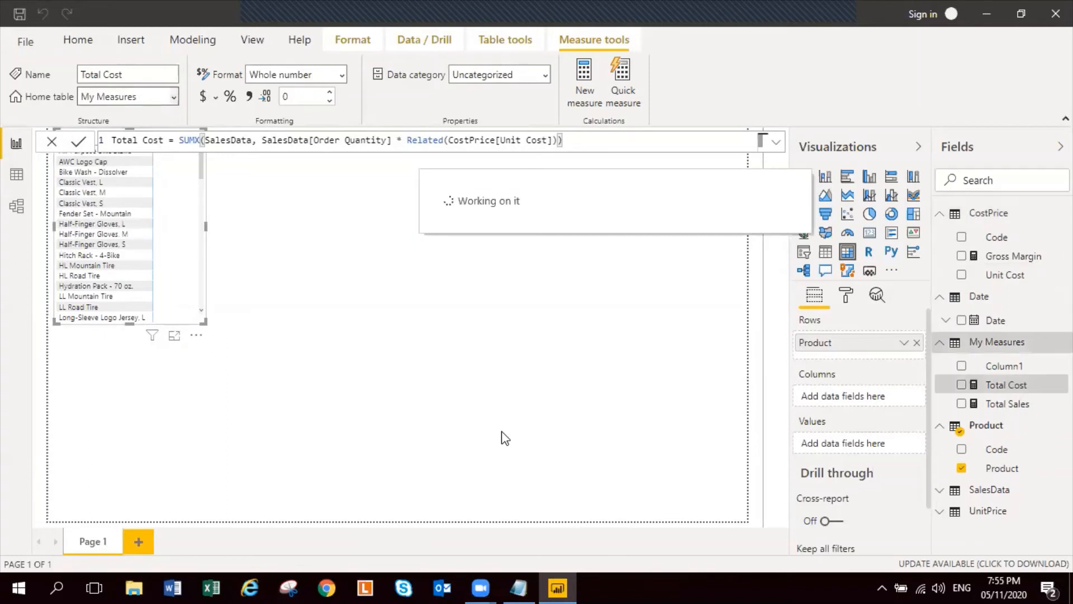
Move the Gross Margin measure from CostPrice to the My Measures home table
click(1028, 257)
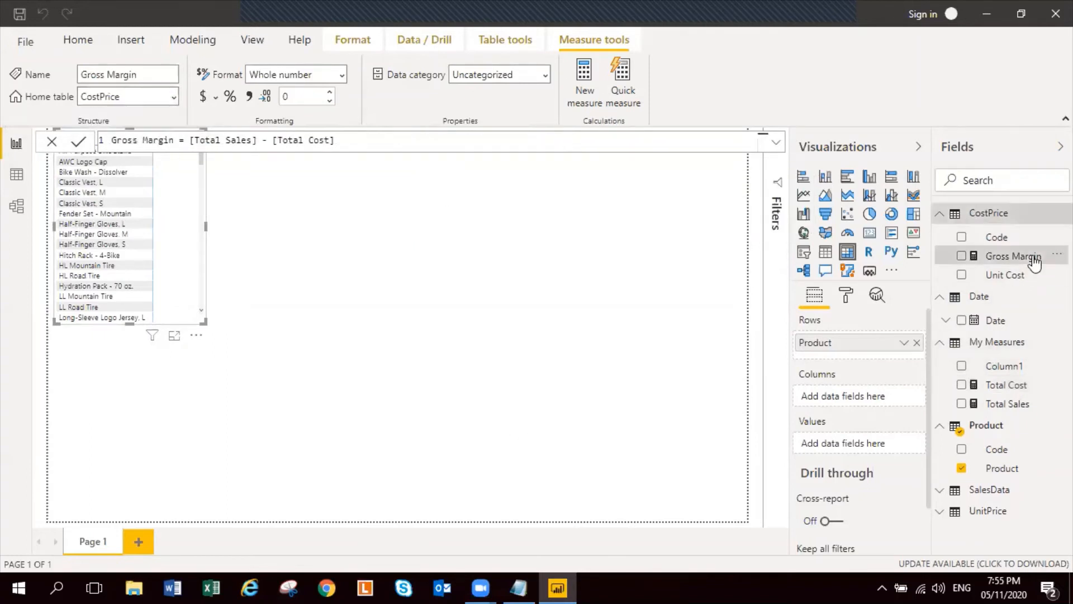
click(172, 95)
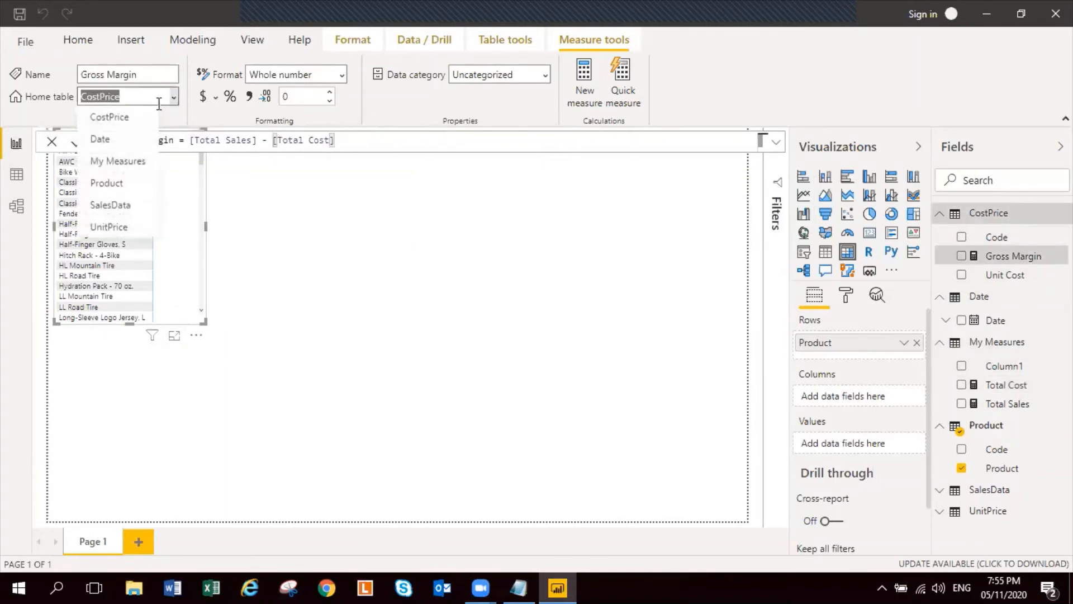
click(143, 161)
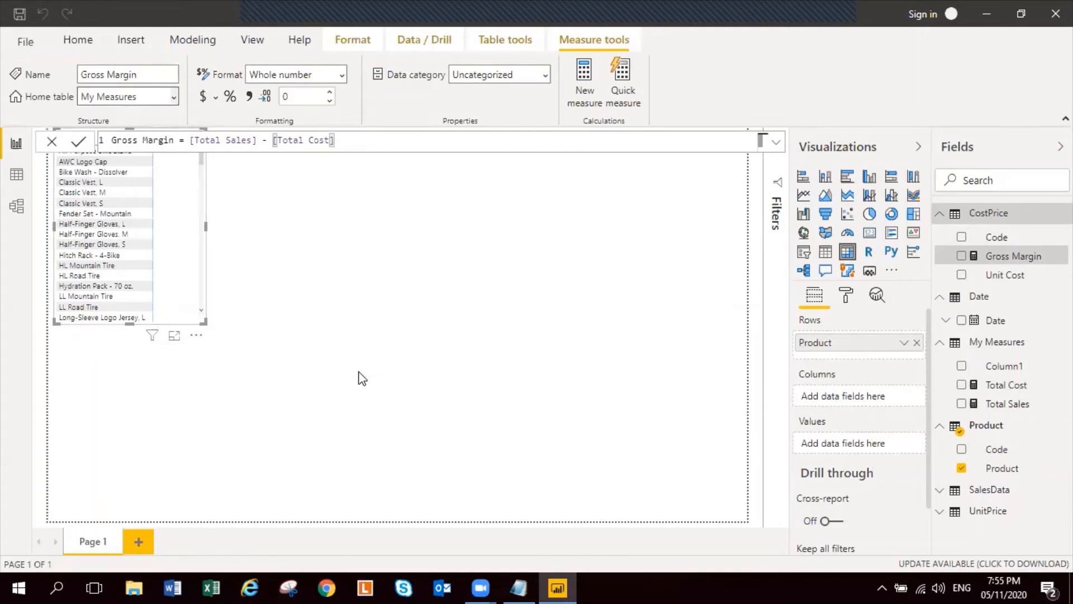
click(306, 386)
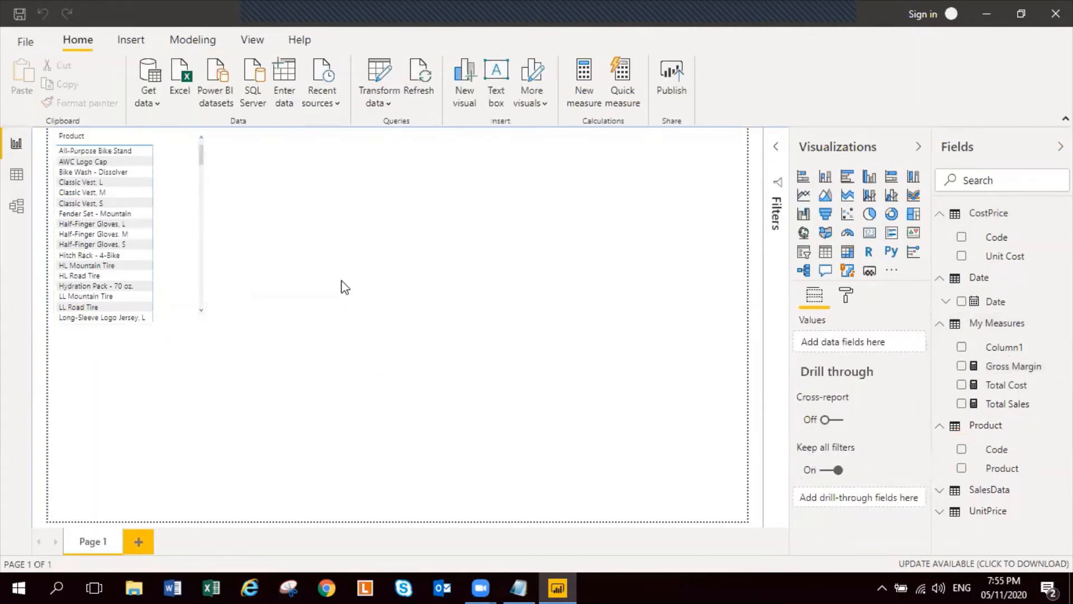
Examine in the model diagram how UnitPrice, Product, CostPrice and Date relate to the SalesData table
click(16, 208)
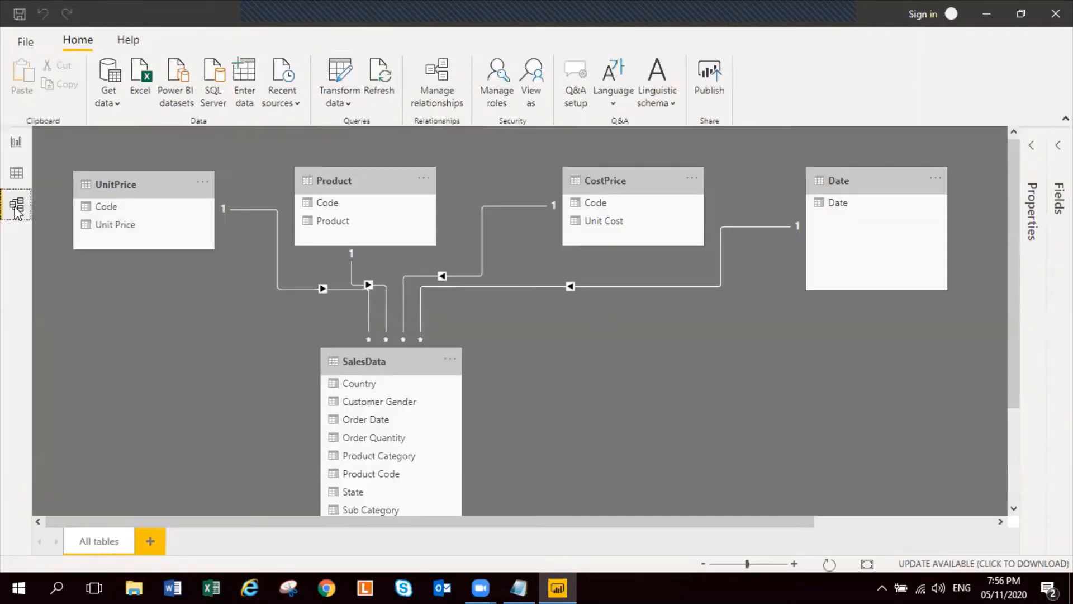
scroll(595, 385, down, 2)
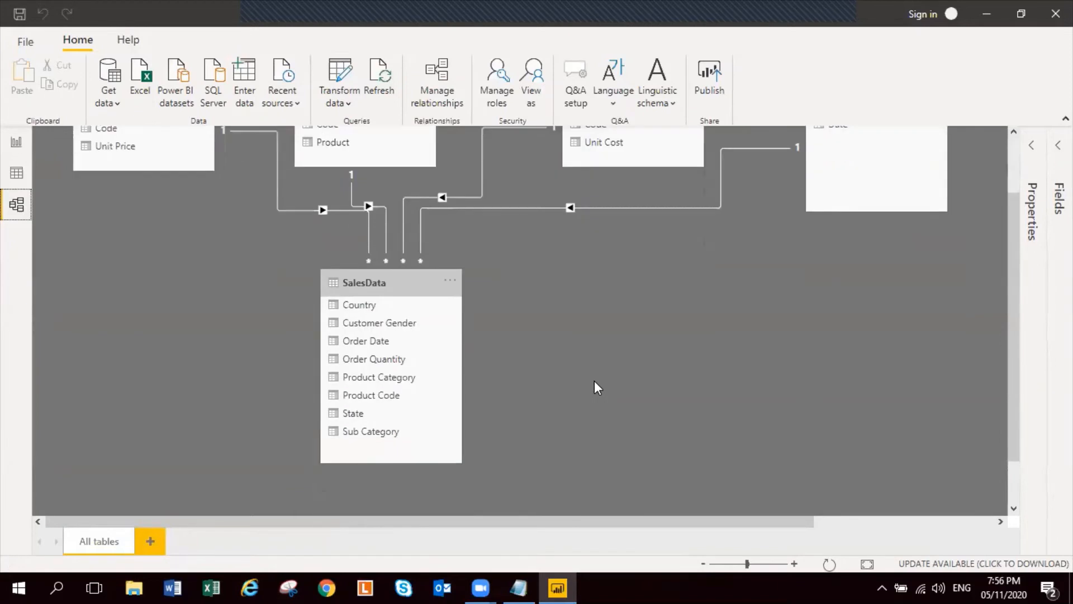
scroll(594, 382, up, 2)
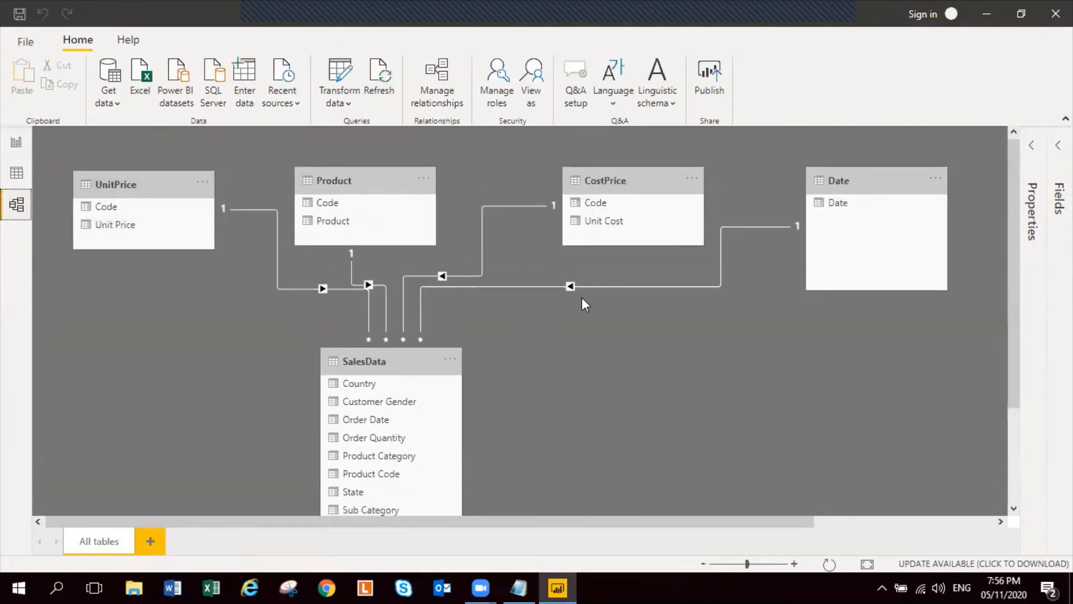
scroll(573, 325, down, 2)
scroll(573, 325, up, 2)
scroll(553, 332, down, 2)
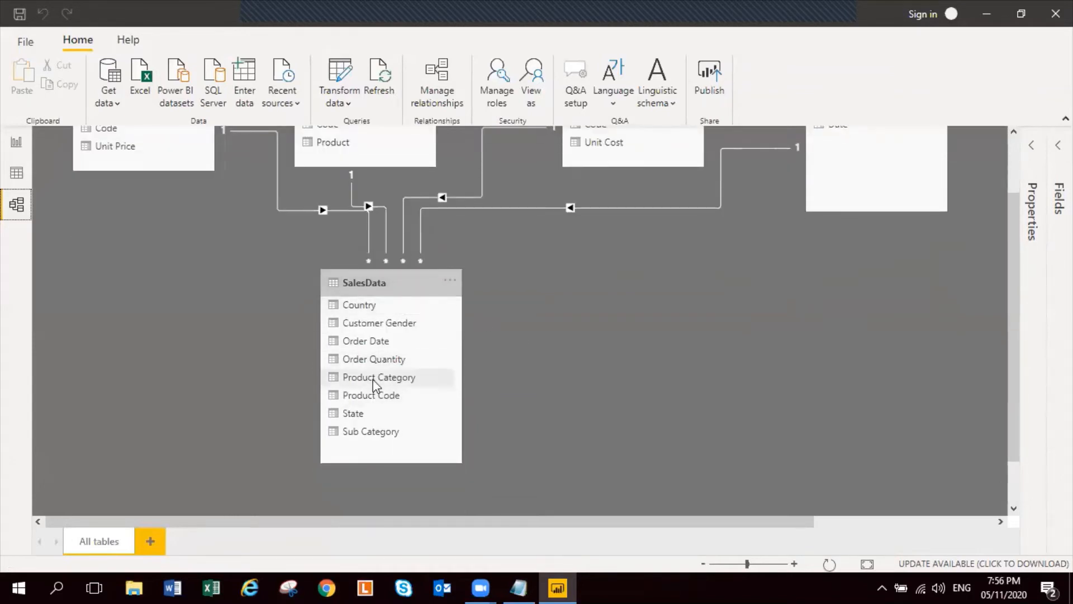
scroll(733, 435, up, 2)
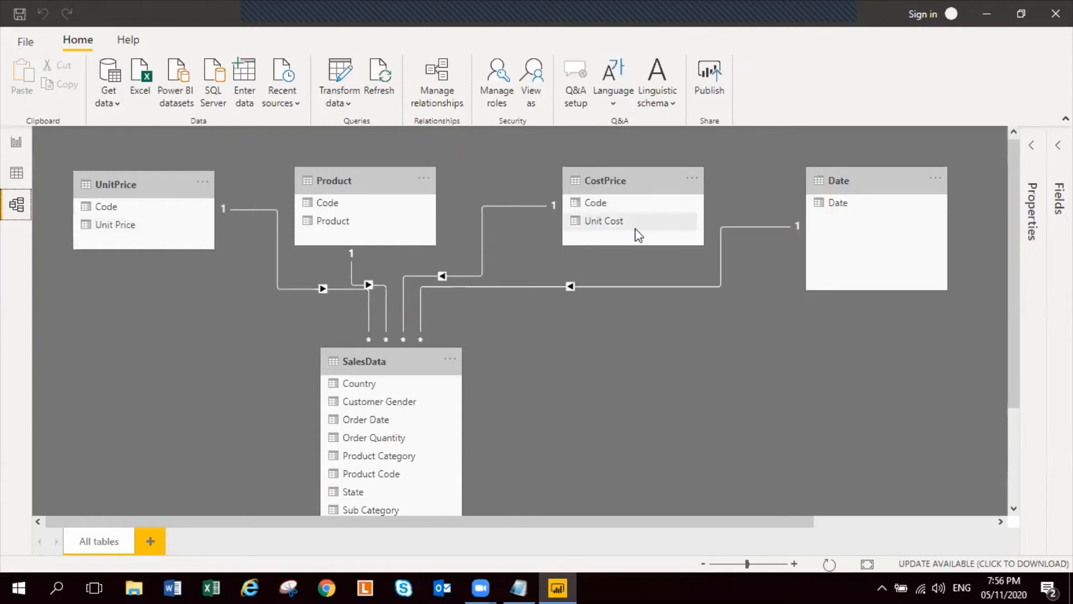
Return to the report page and widen the product matrix to roughly double its width
click(17, 144)
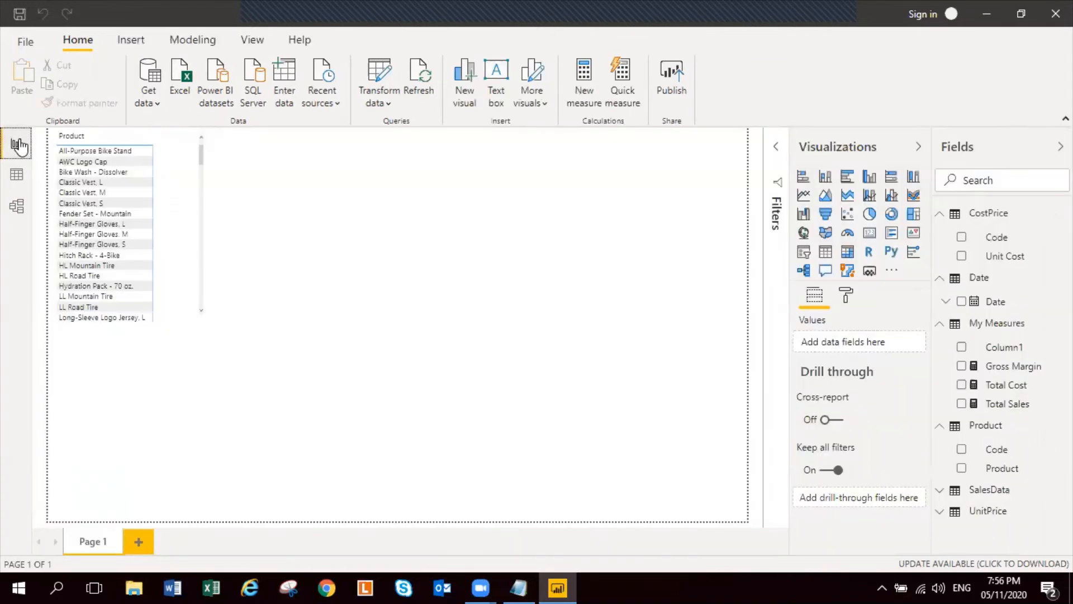
click(200, 209)
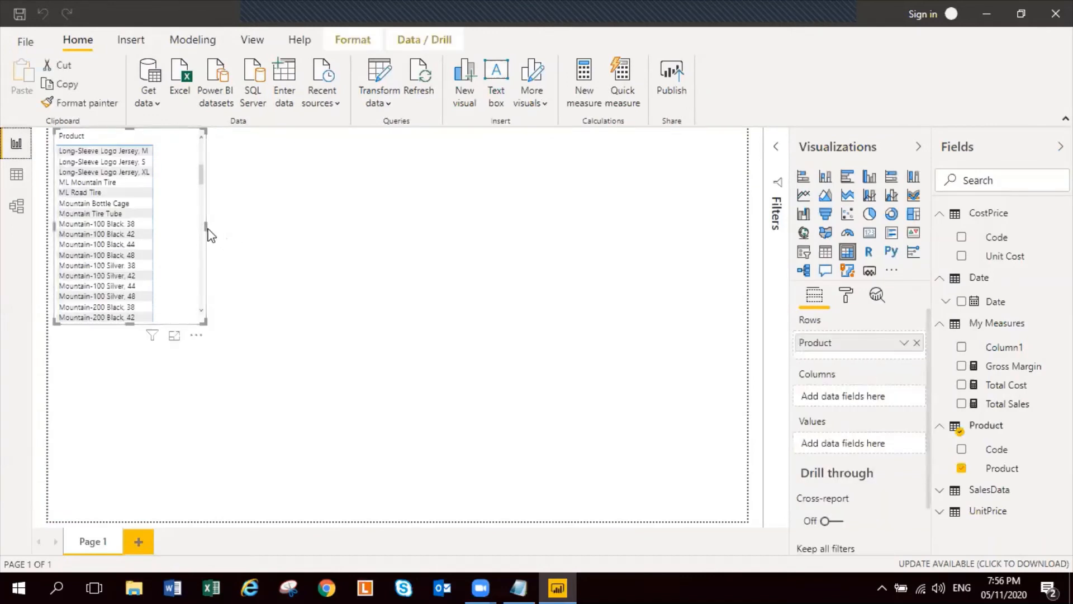
drag(204, 226, 345, 239)
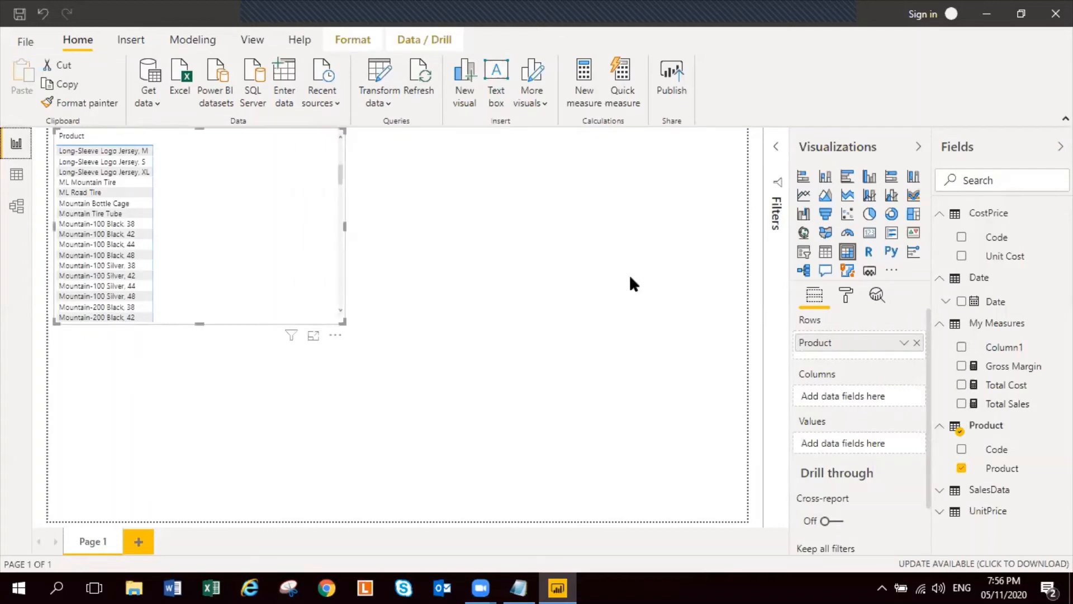
Collapse the expanded tables in the field list, and close and reopen the list to refresh it
click(939, 212)
click(939, 234)
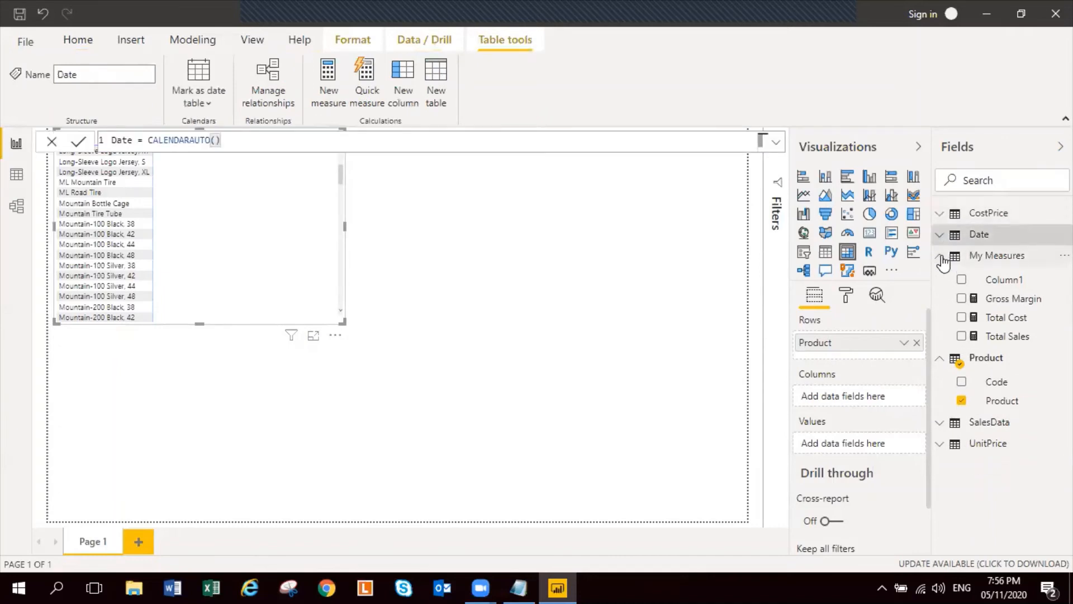
click(941, 256)
click(1060, 146)
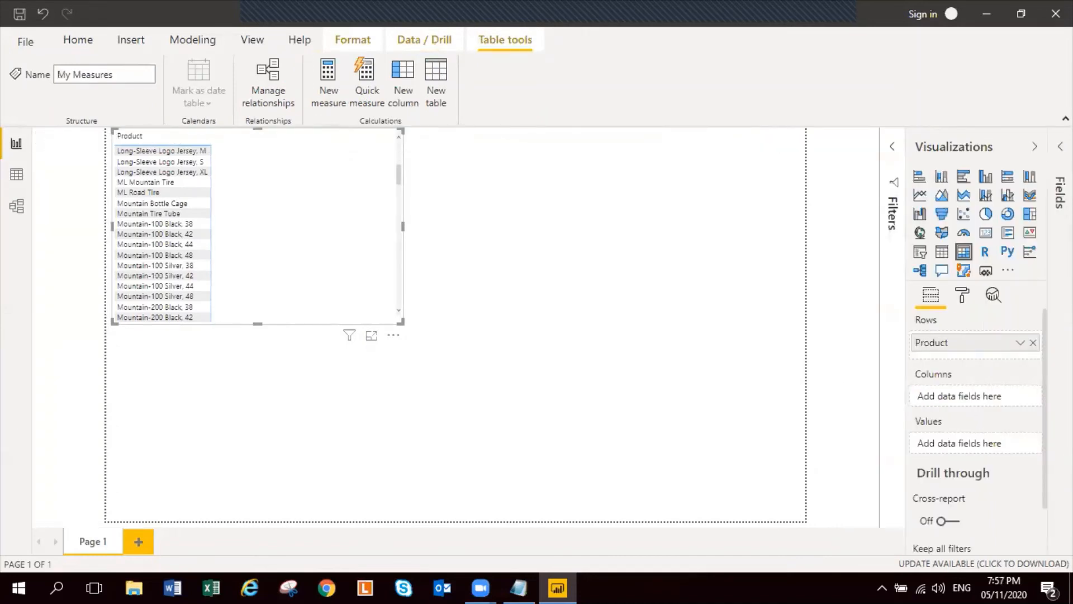
click(1060, 147)
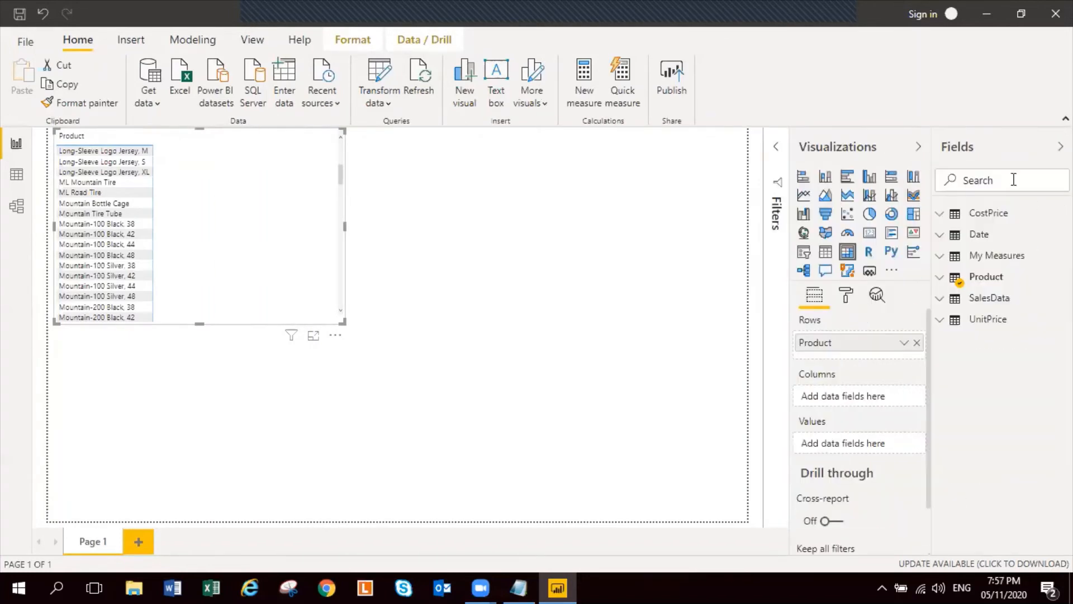
Delete the placeholder column Column1 from the My Measures table
click(946, 256)
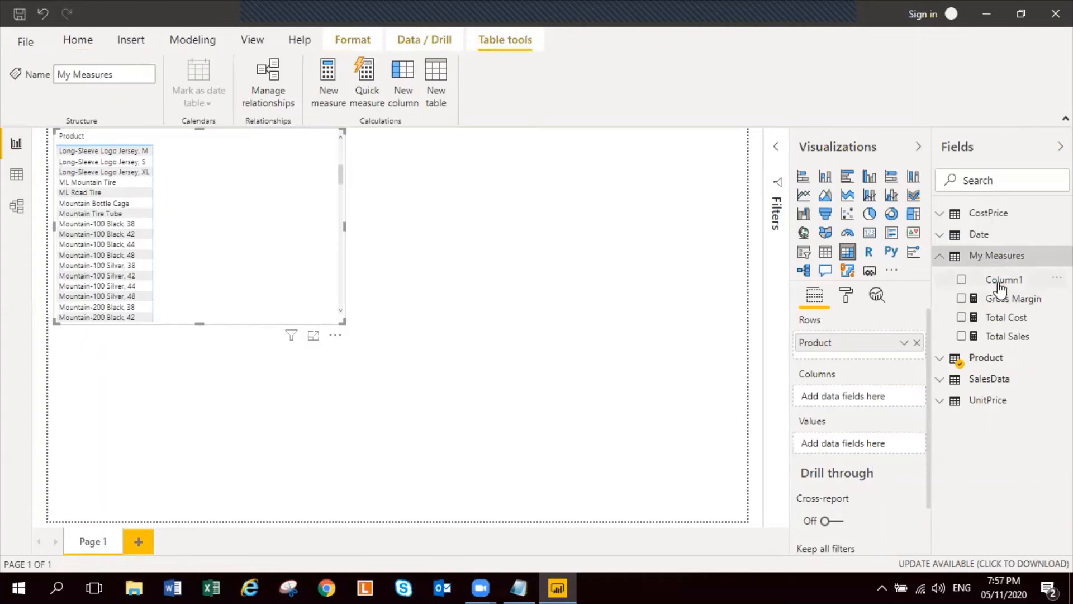
right_click(996, 280)
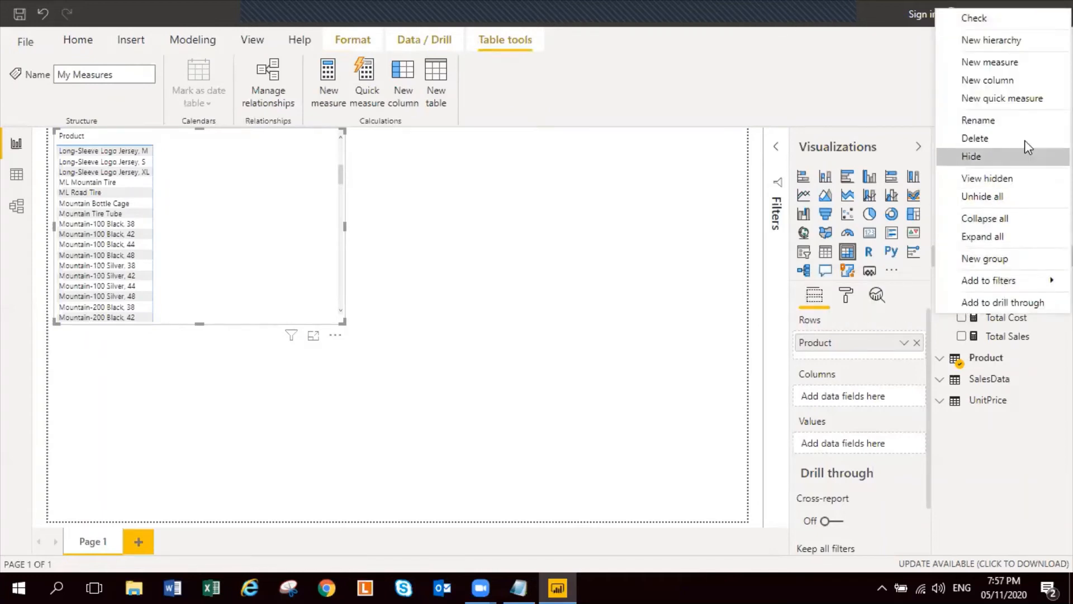
click(1009, 140)
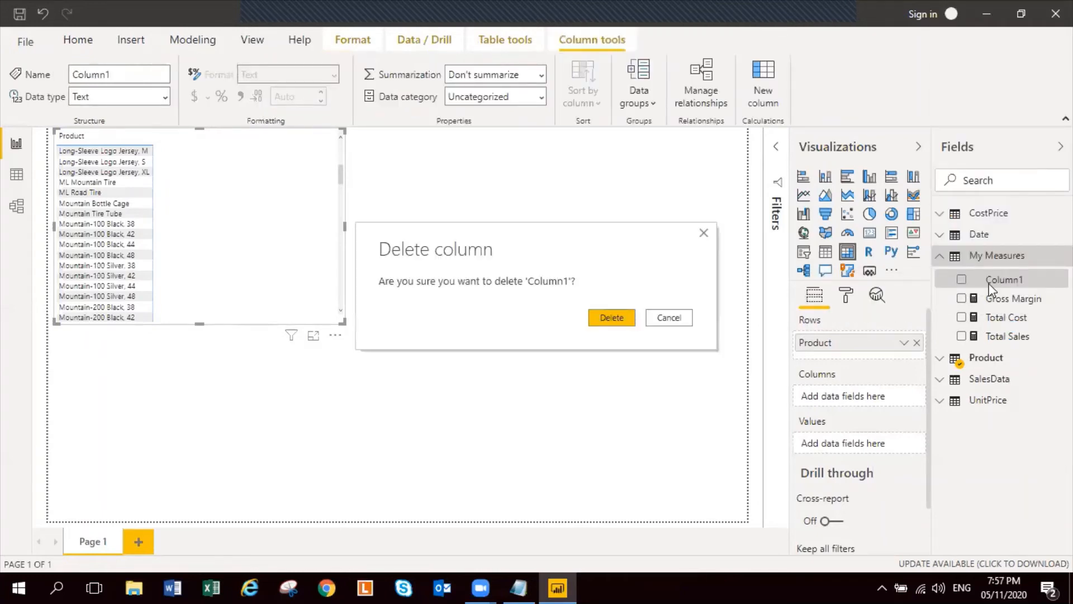
click(623, 319)
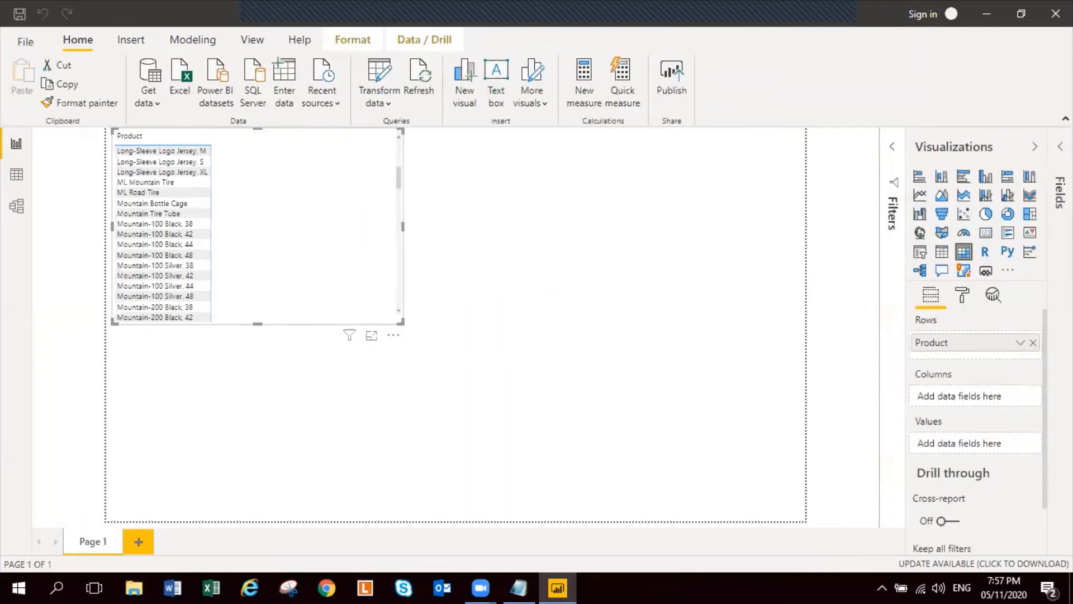
Add the Total Sales, Total Cost and Gross Margin measures as values of the product matrix
click(981, 218)
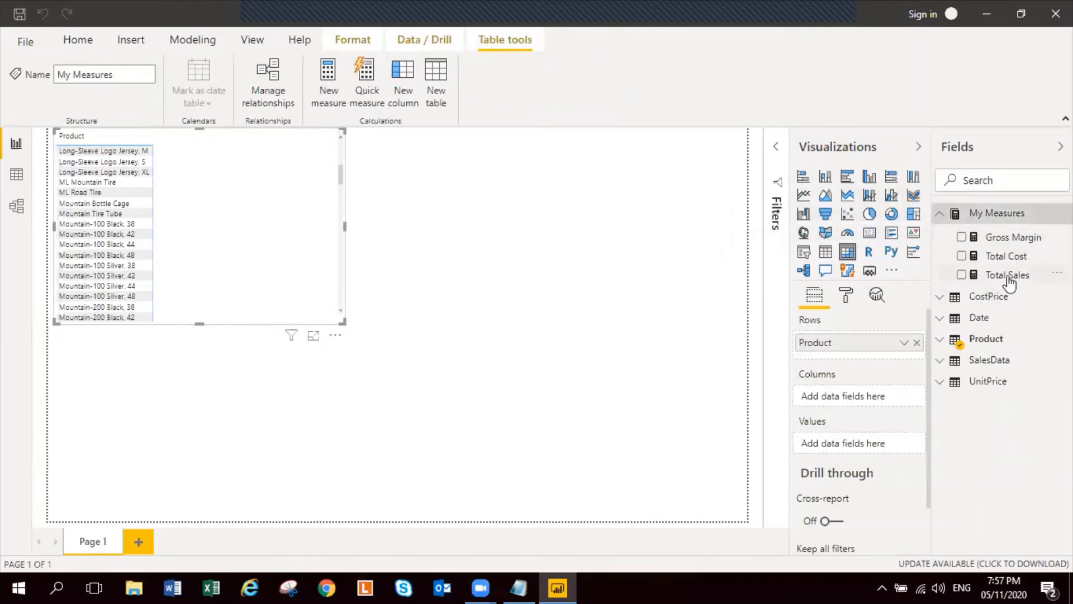
drag(981, 271, 233, 153)
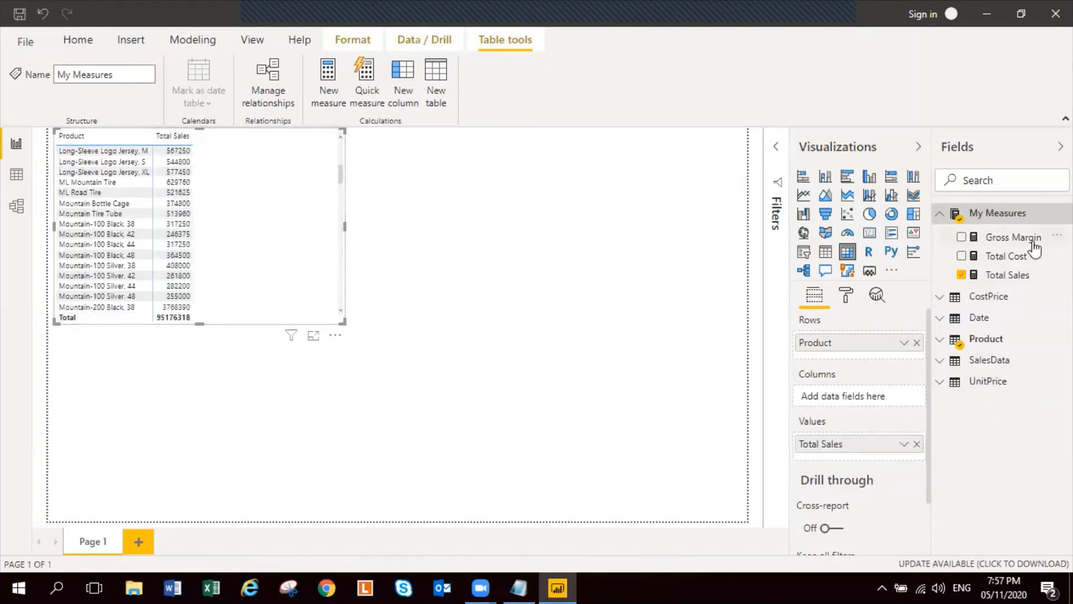
drag(1017, 259, 275, 140)
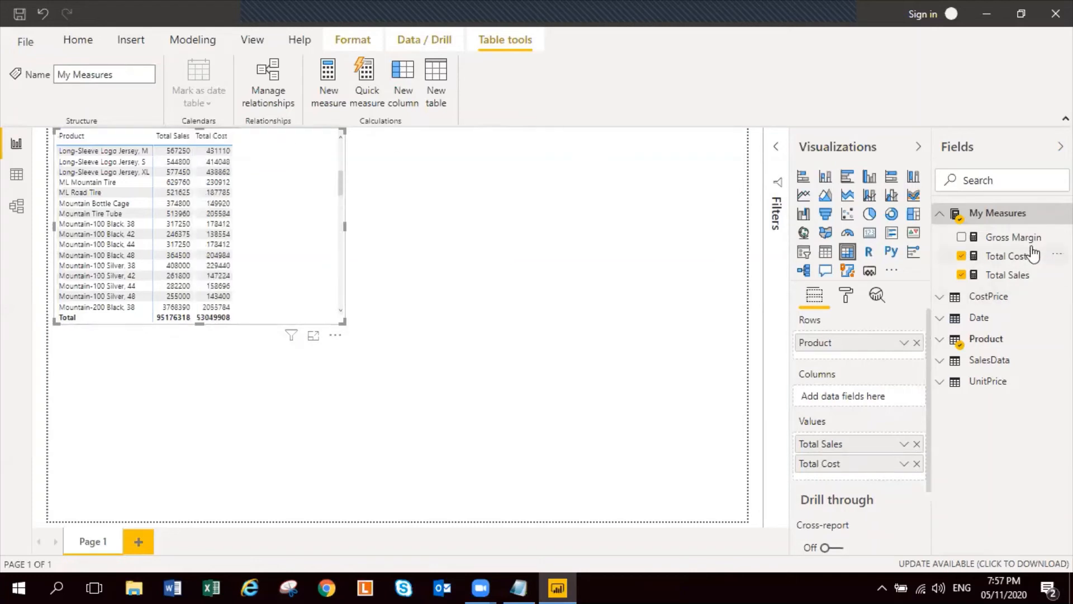
drag(1026, 240, 315, 140)
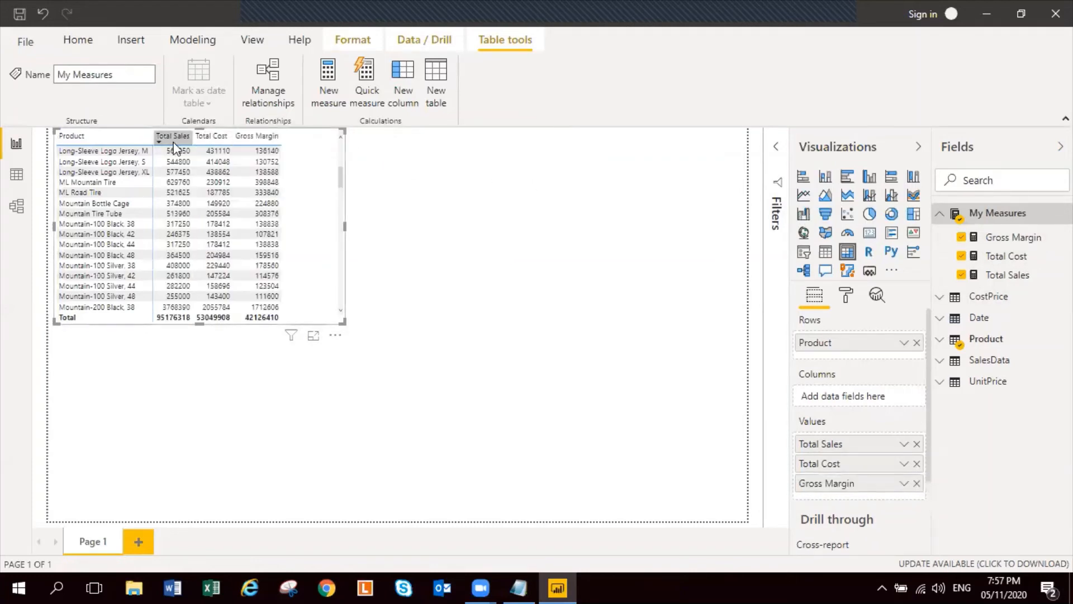
Format the Total Sales measure as currency with the dollar symbol
click(1007, 274)
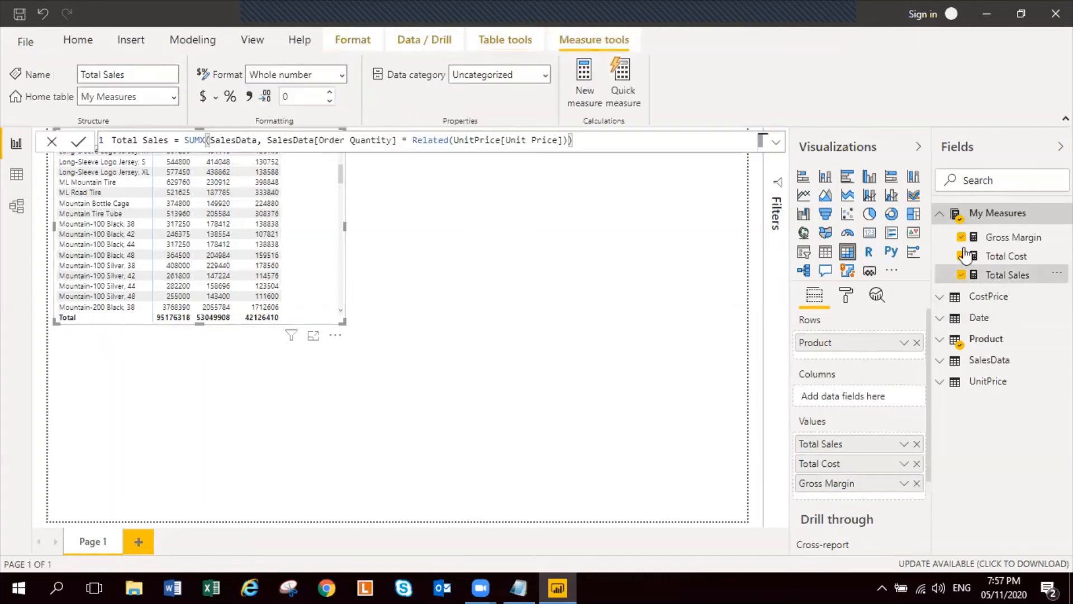
click(208, 99)
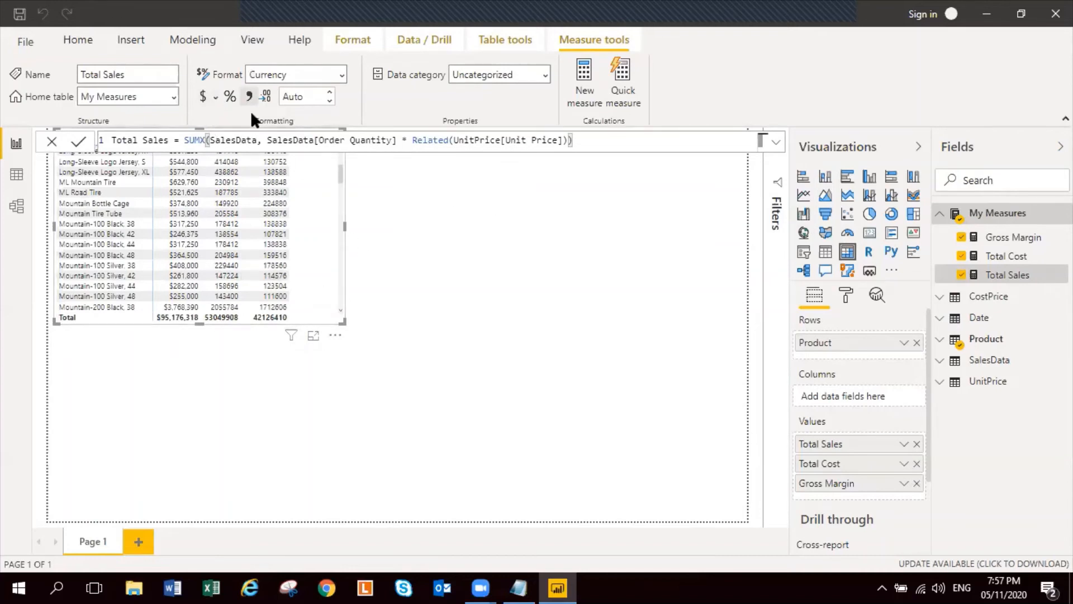
click(535, 373)
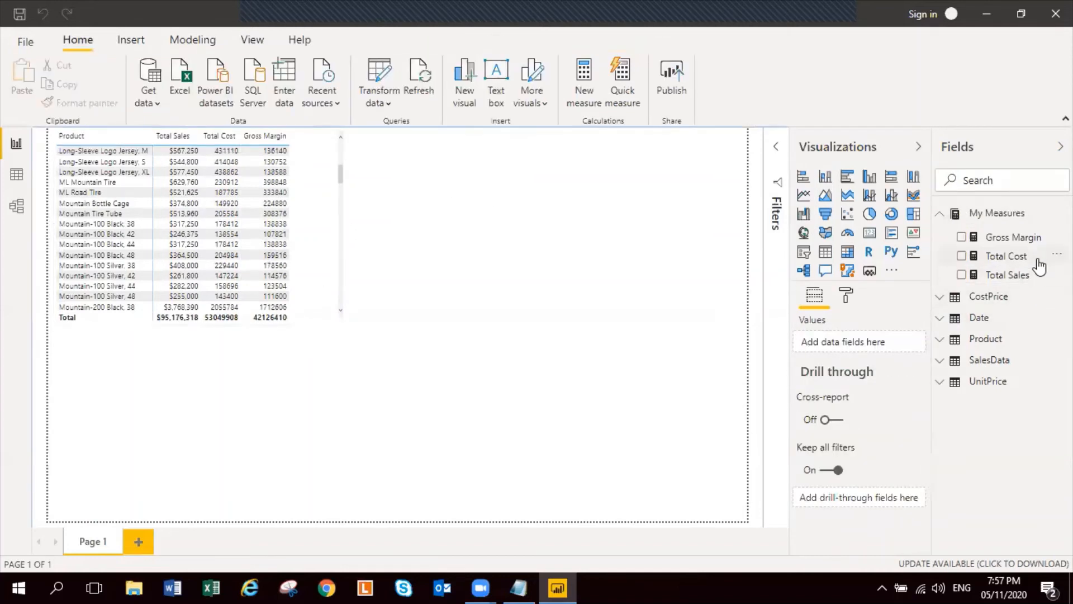
Format the Total Cost measure as $ English (United States) currency
click(1006, 256)
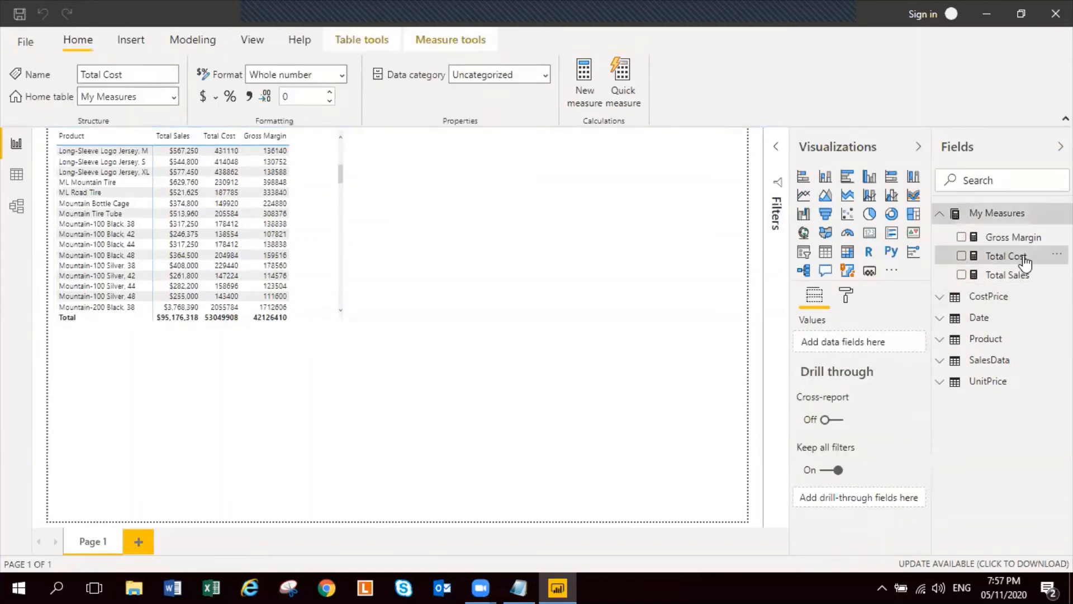
click(216, 99)
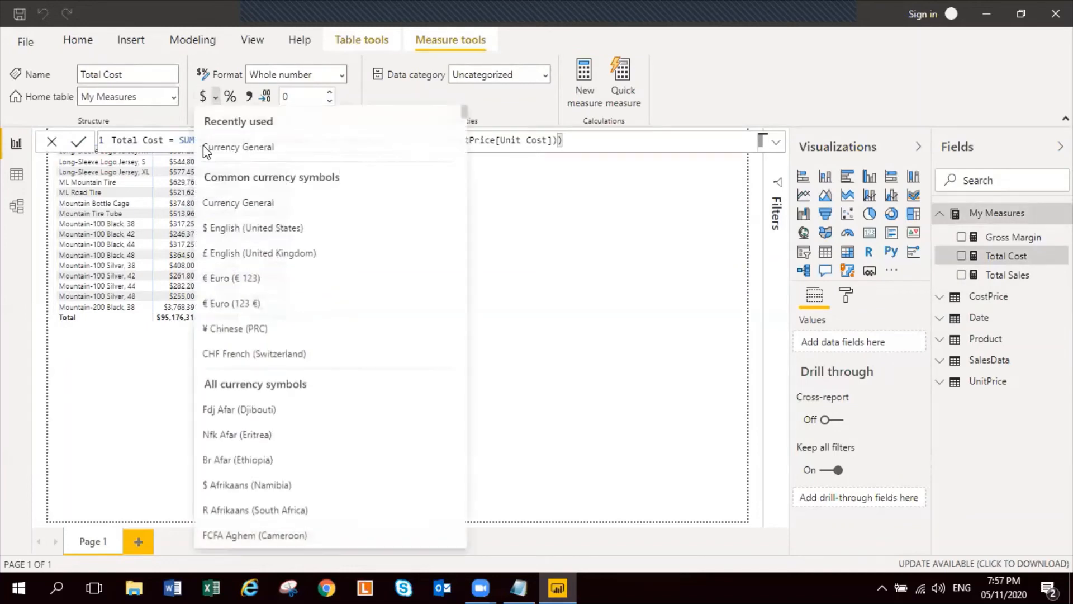
click(251, 229)
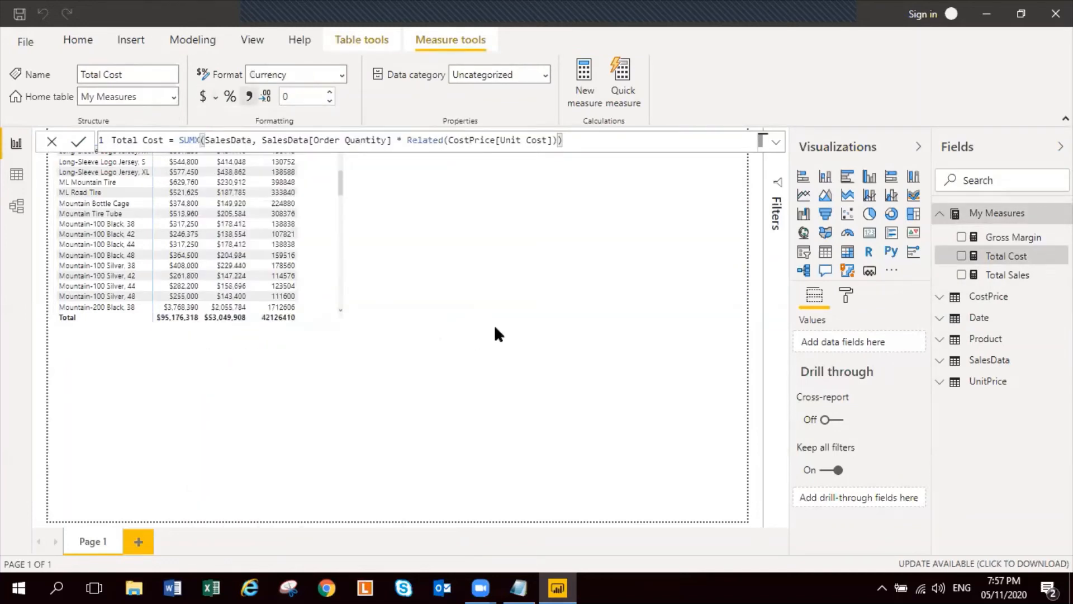
Format the Gross Margin measure as currency with the dollar symbol
click(452, 250)
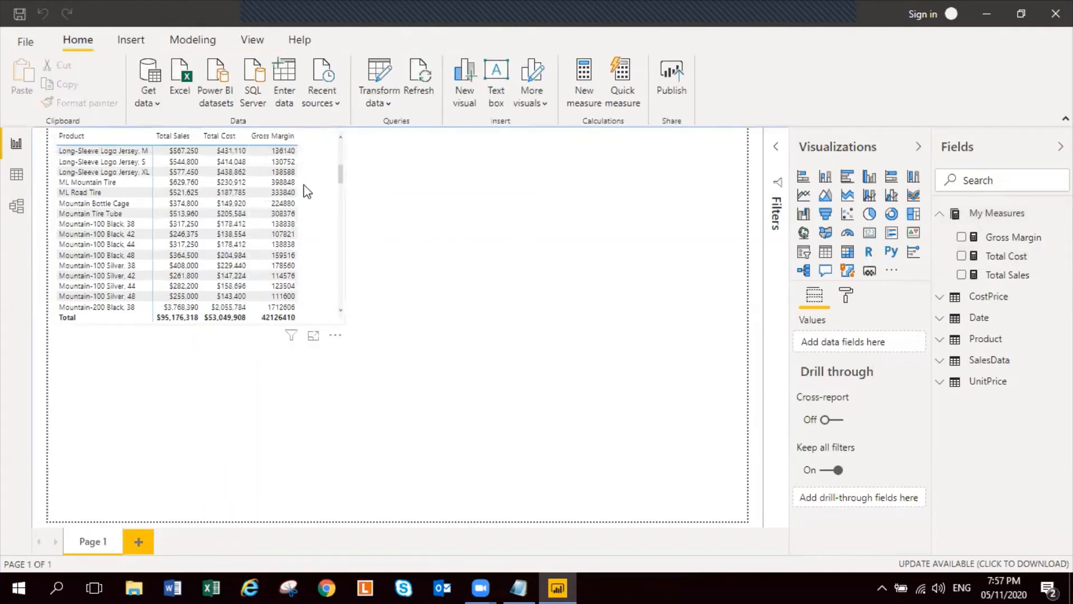
click(1056, 235)
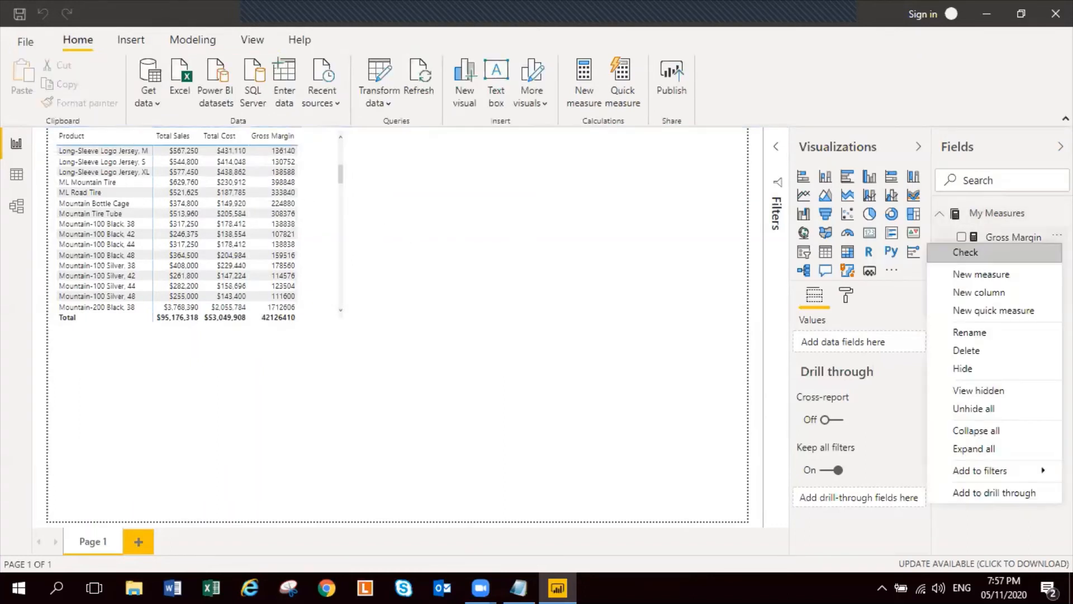
click(677, 301)
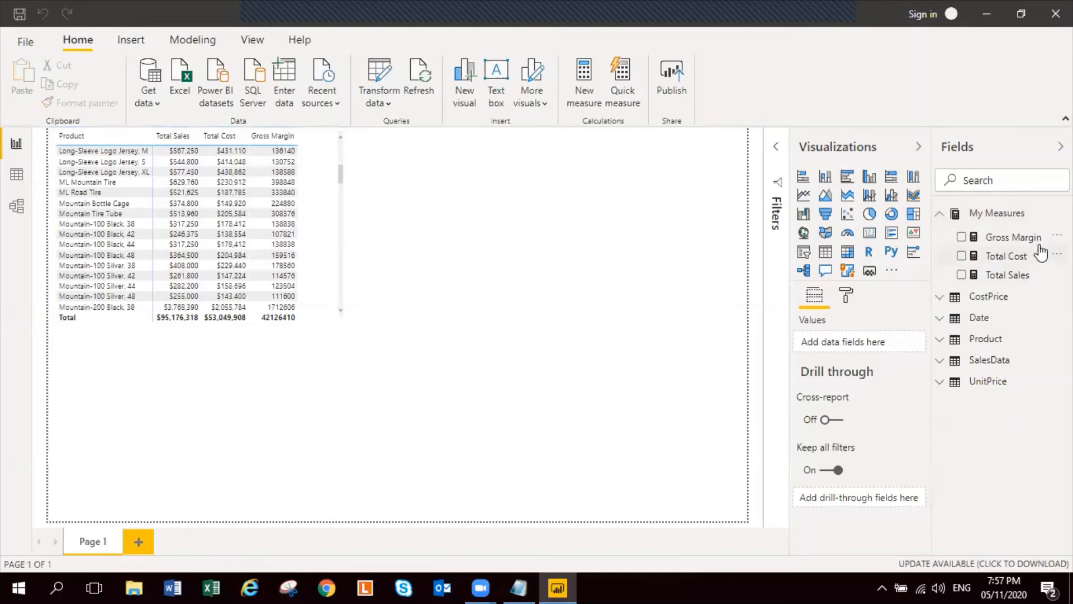
click(1013, 237)
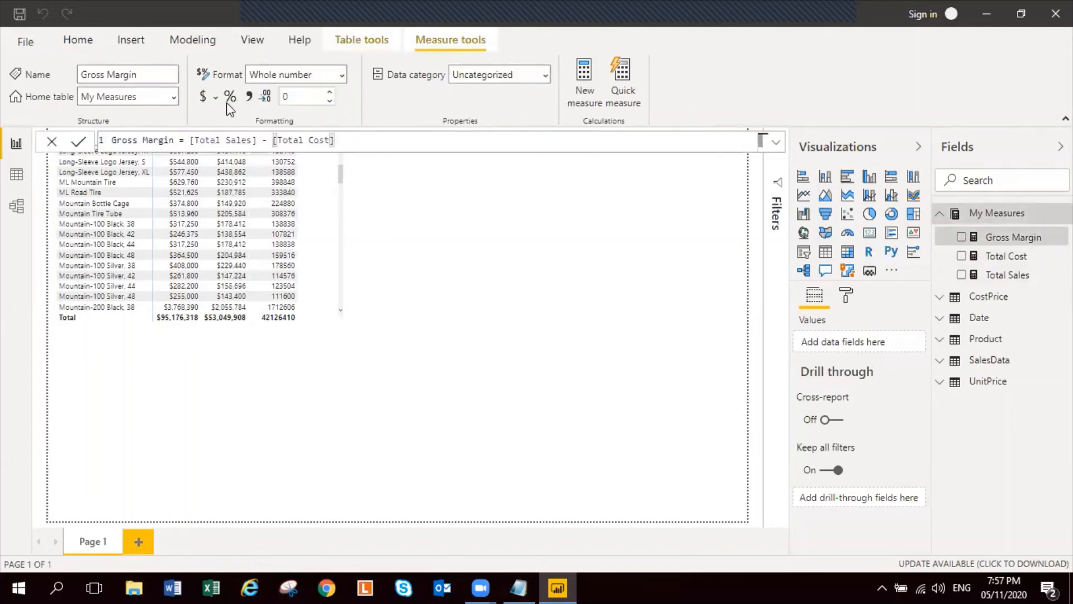
click(205, 99)
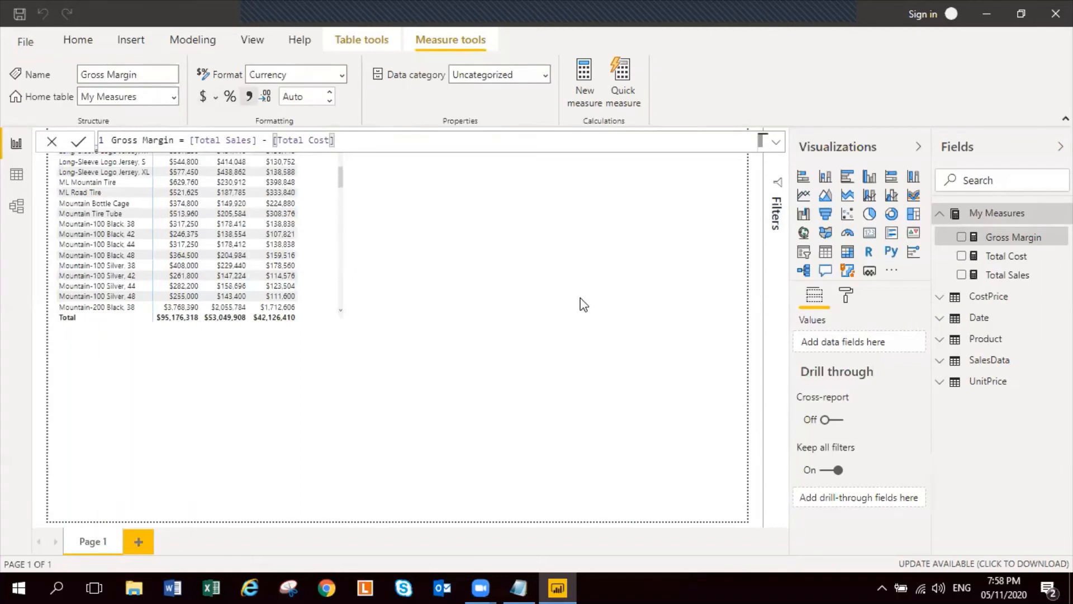
click(369, 236)
Add Year from the Date table's date hierarchy as the columns of the product matrix
click(317, 237)
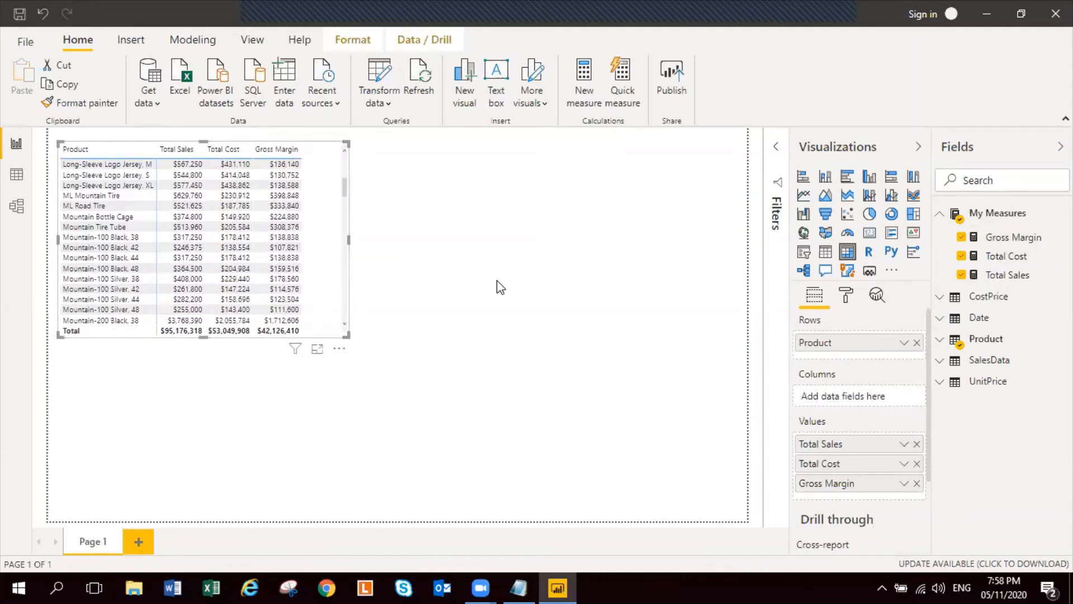
click(941, 321)
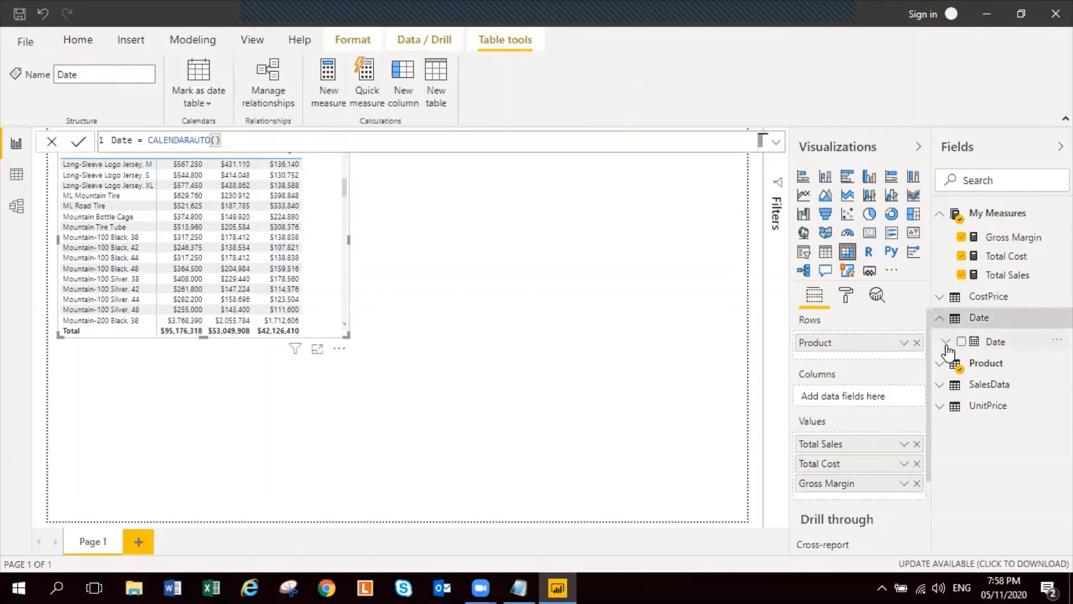
click(945, 343)
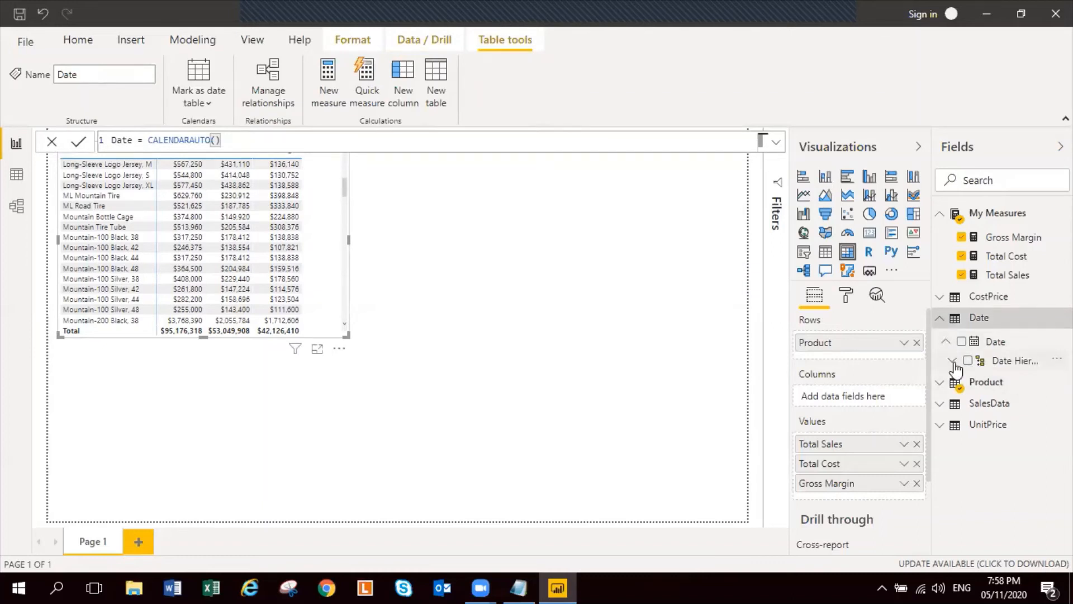
click(953, 362)
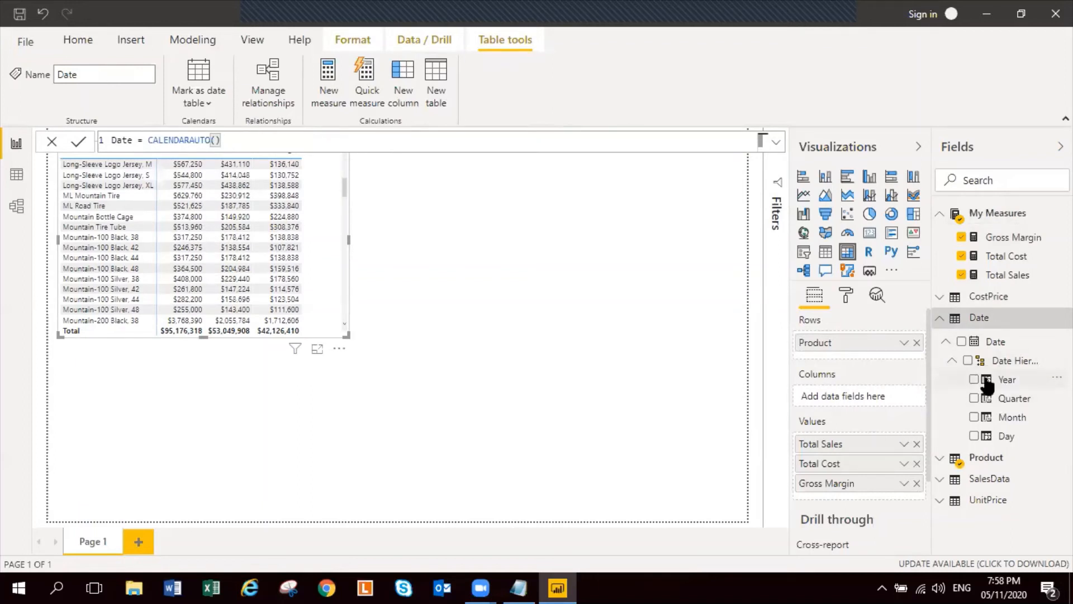
drag(993, 384, 858, 403)
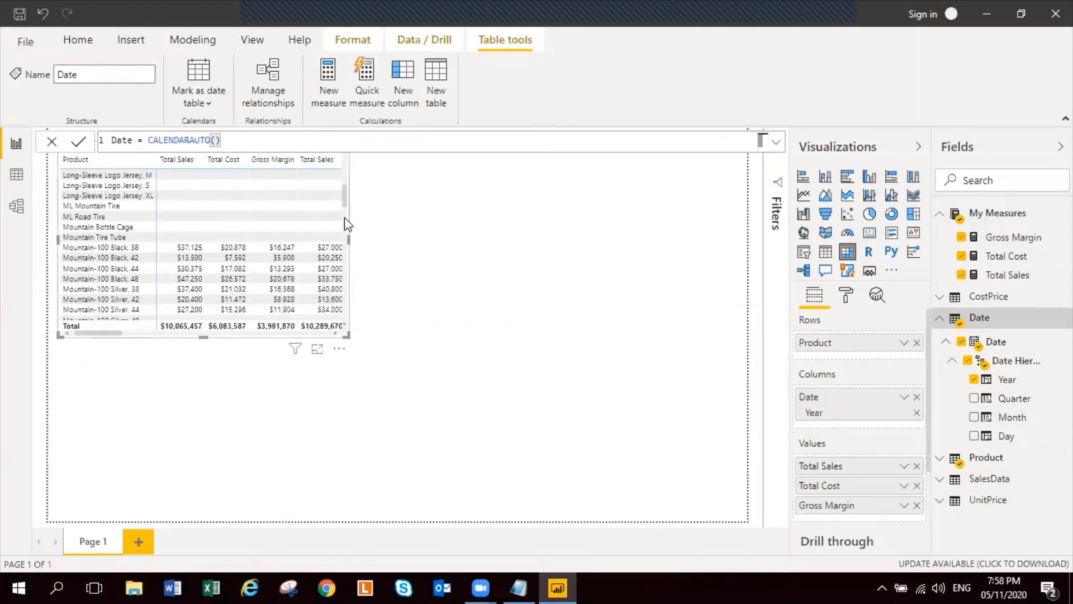
click(421, 451)
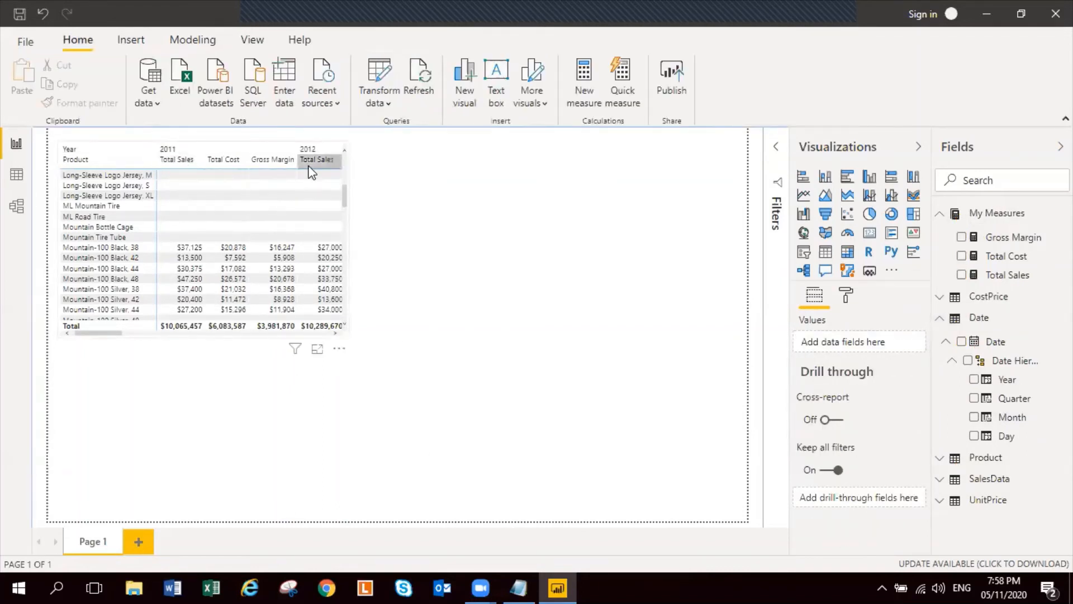
Widen the product matrix so that the 2011 and 2012 measure columns fit
scroll(347, 234, down, 5)
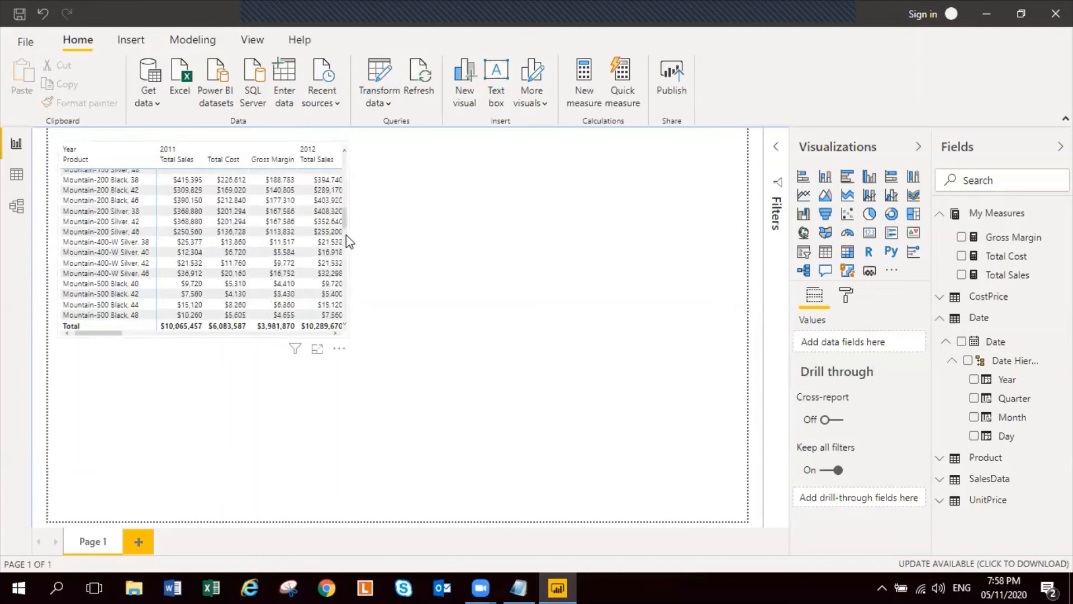
click(347, 236)
drag(350, 239, 452, 301)
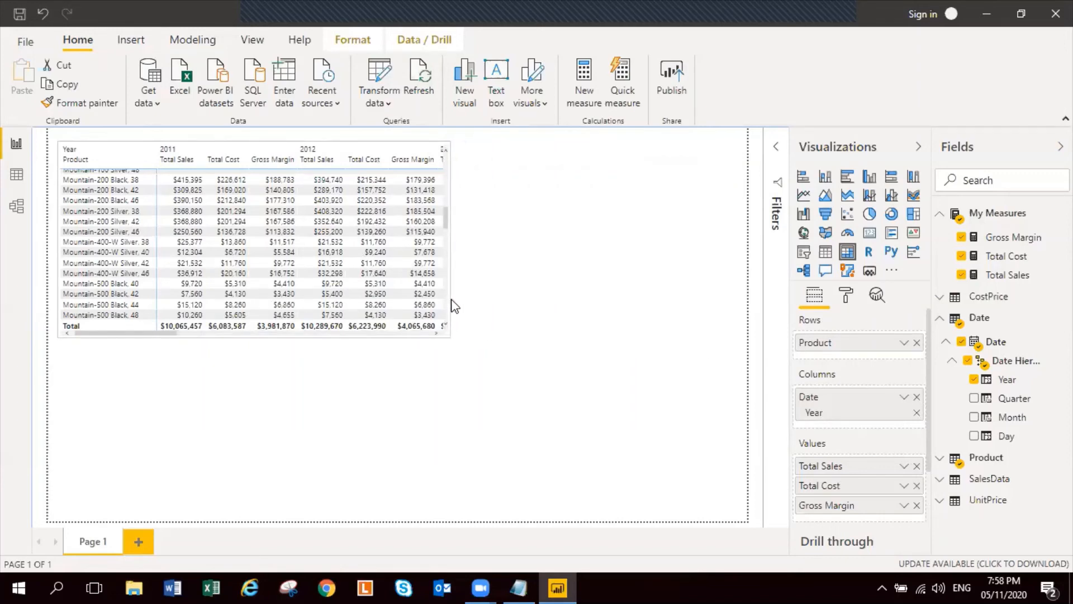
click(341, 375)
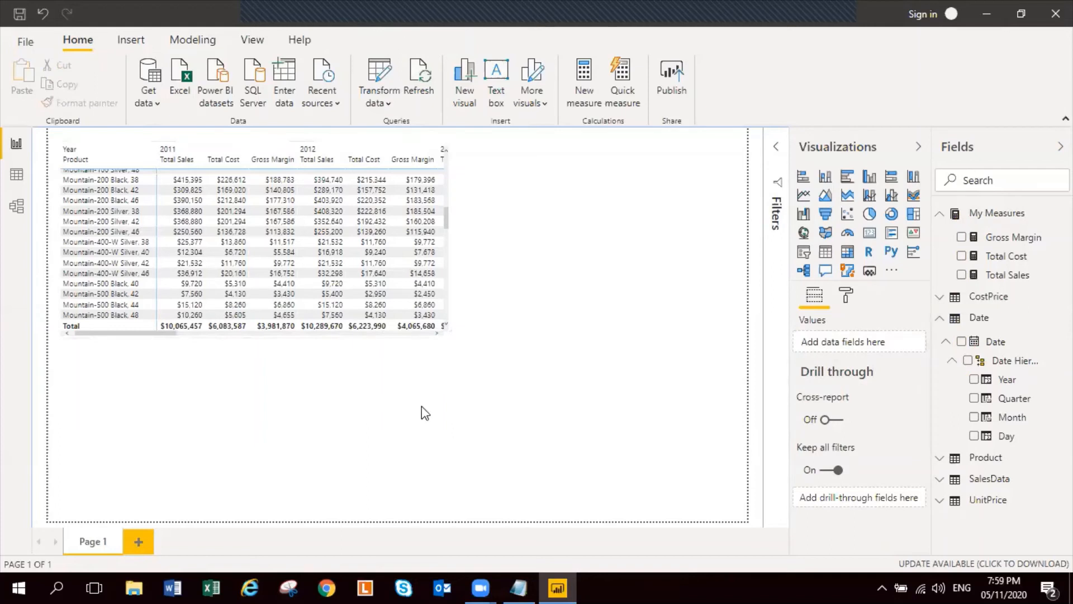
Insert a slicer on Year from the date hierarchy below the matrix and show it as a list
click(803, 252)
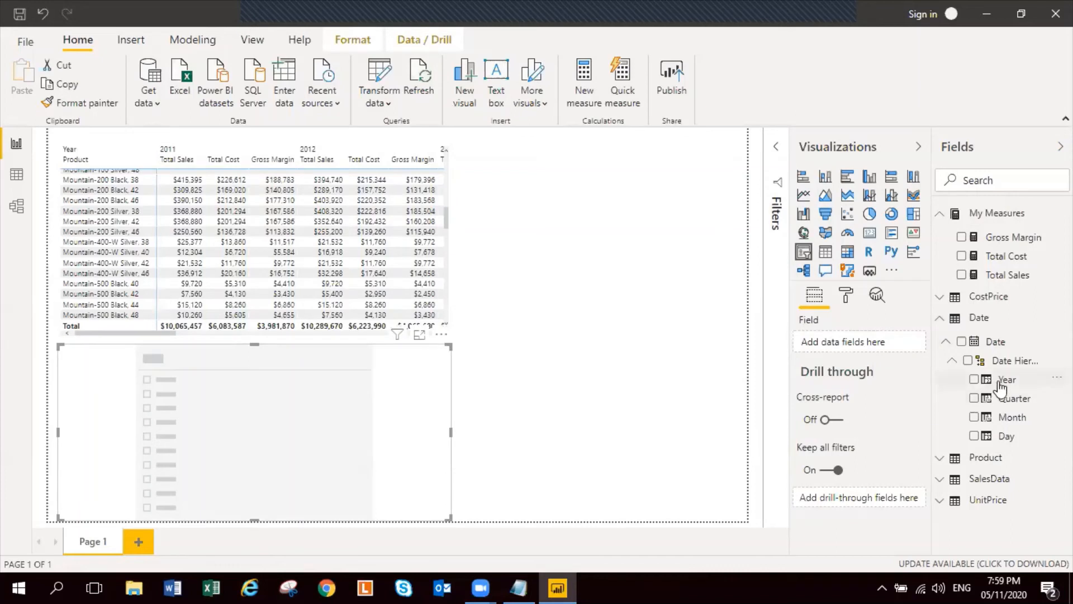
click(974, 380)
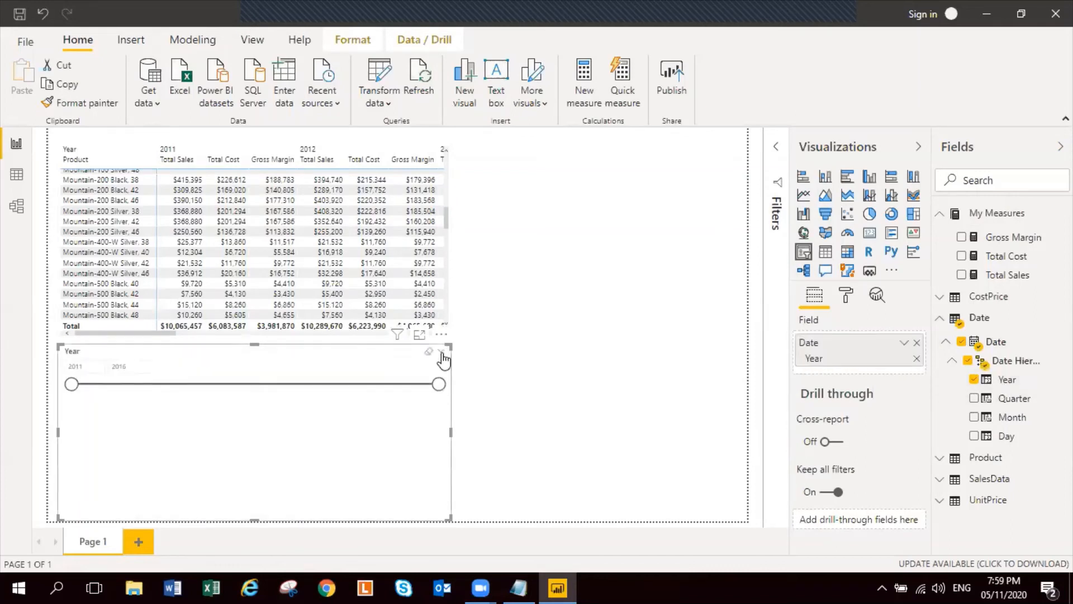
click(441, 352)
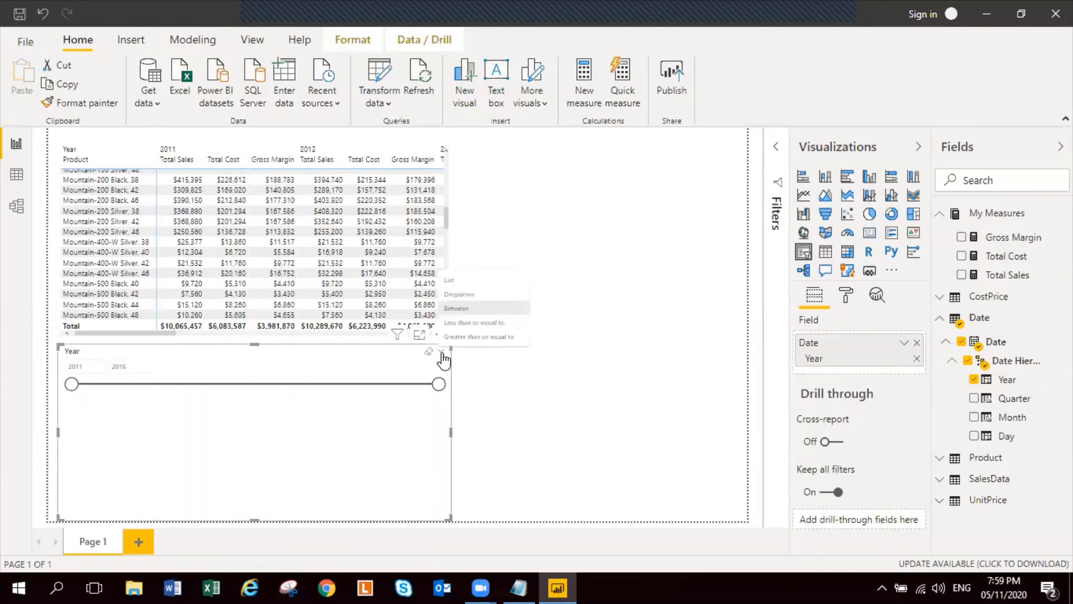
click(489, 283)
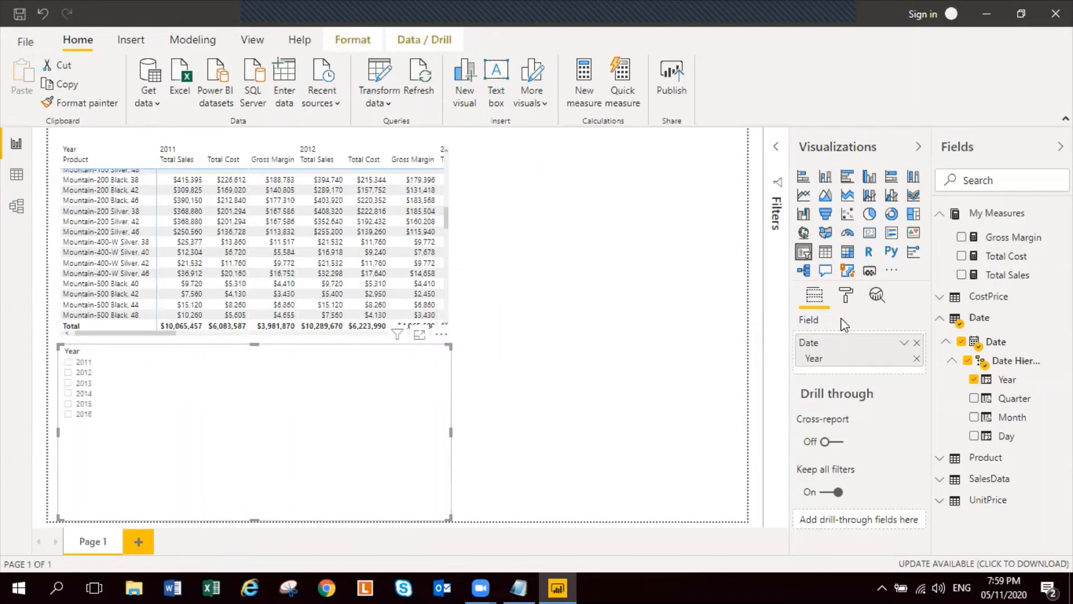
Set the Year slicer's orientation to Horizontal
click(847, 299)
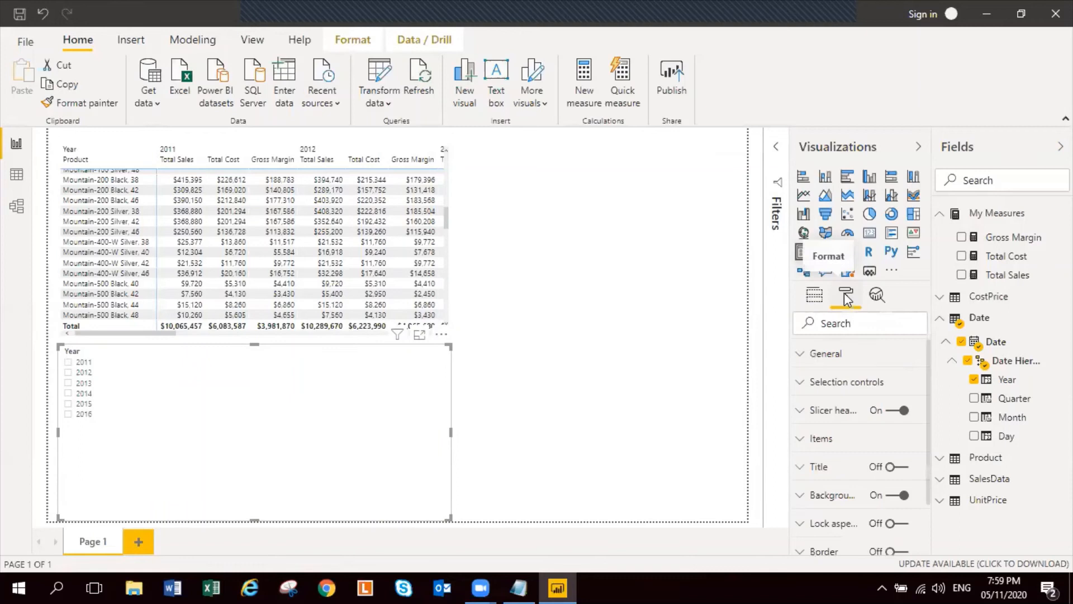
click(803, 358)
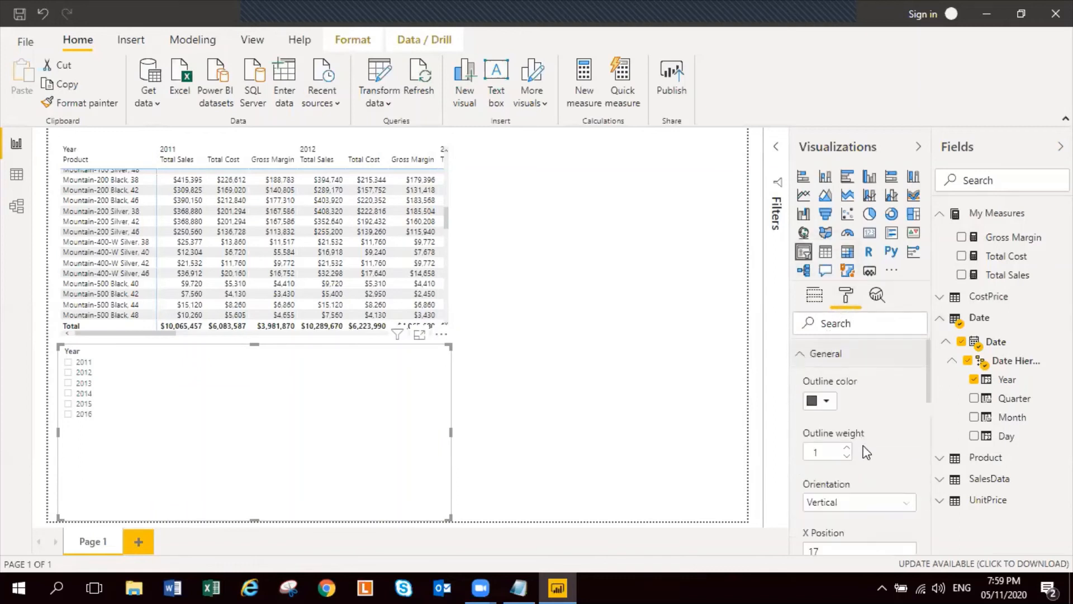
click(897, 506)
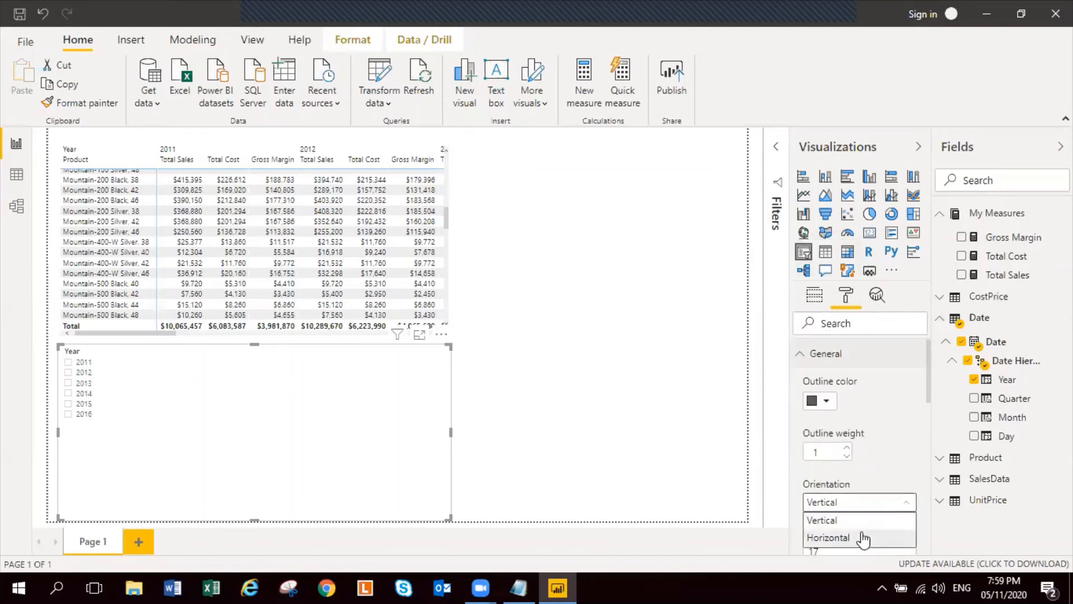
click(866, 535)
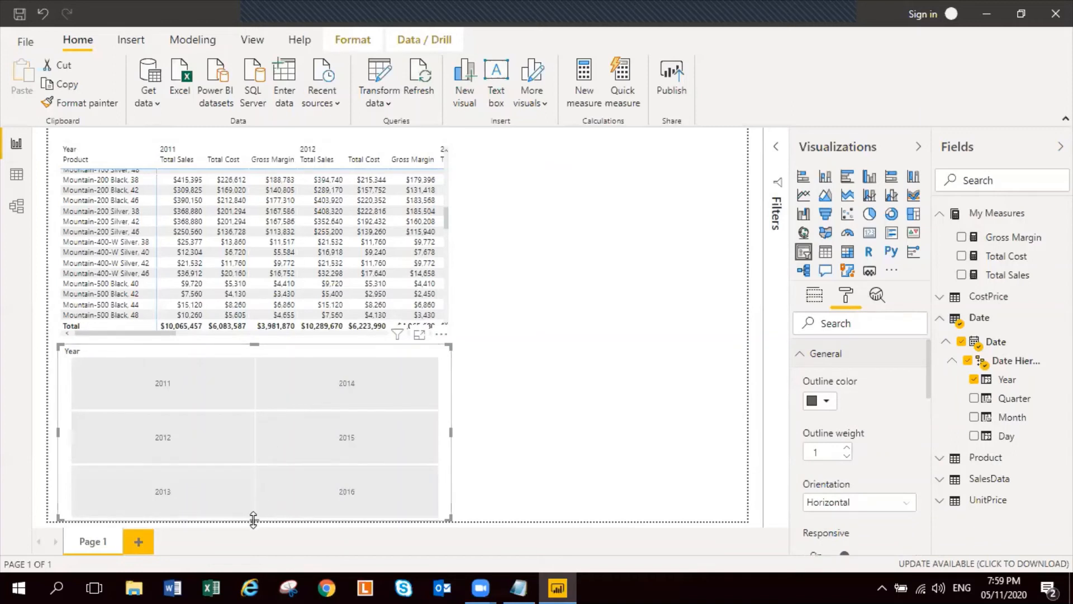
Shrink the Year slicer to one compact row of year buttons and move it further below the matrix
drag(253, 513, 297, 395)
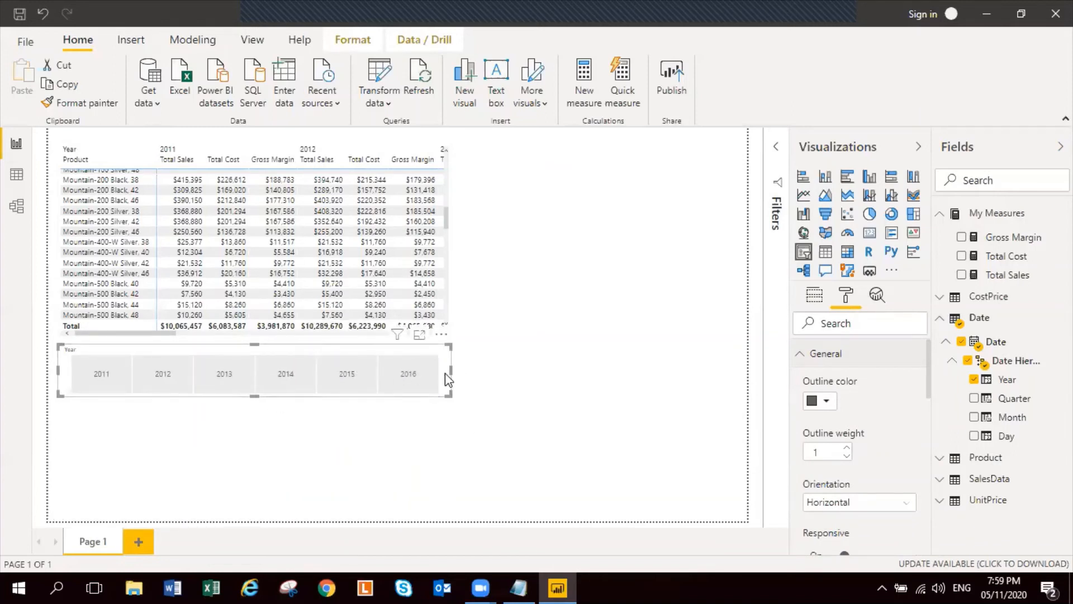
drag(450, 369, 397, 369)
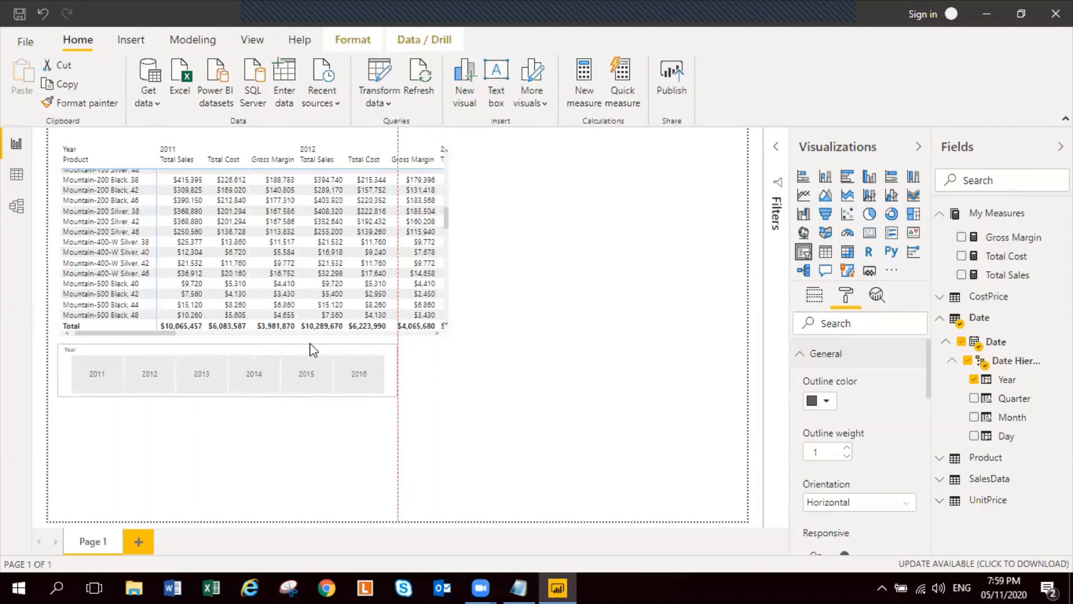
drag(310, 347, 336, 421)
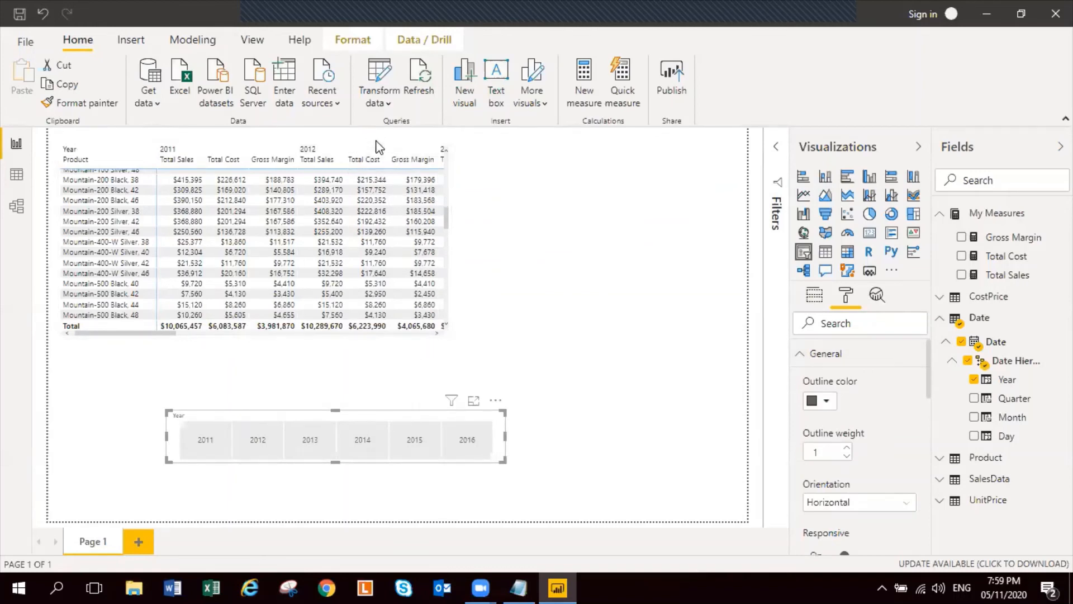
Move the matrix down to a Y position of about 95 and stretch it to about 1180 wide across the page
click(157, 148)
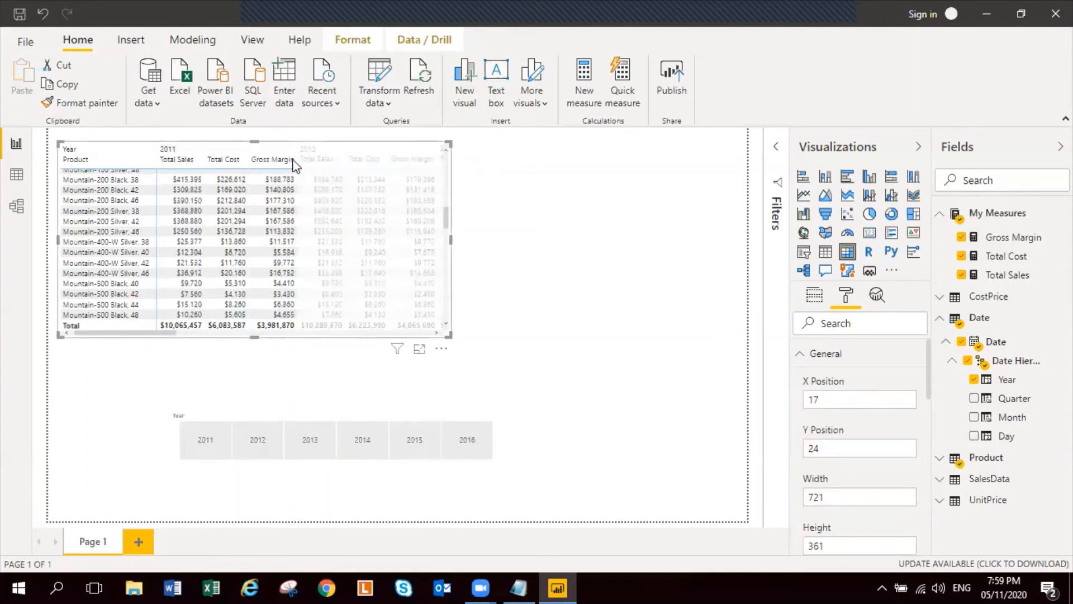
drag(292, 143, 408, 180)
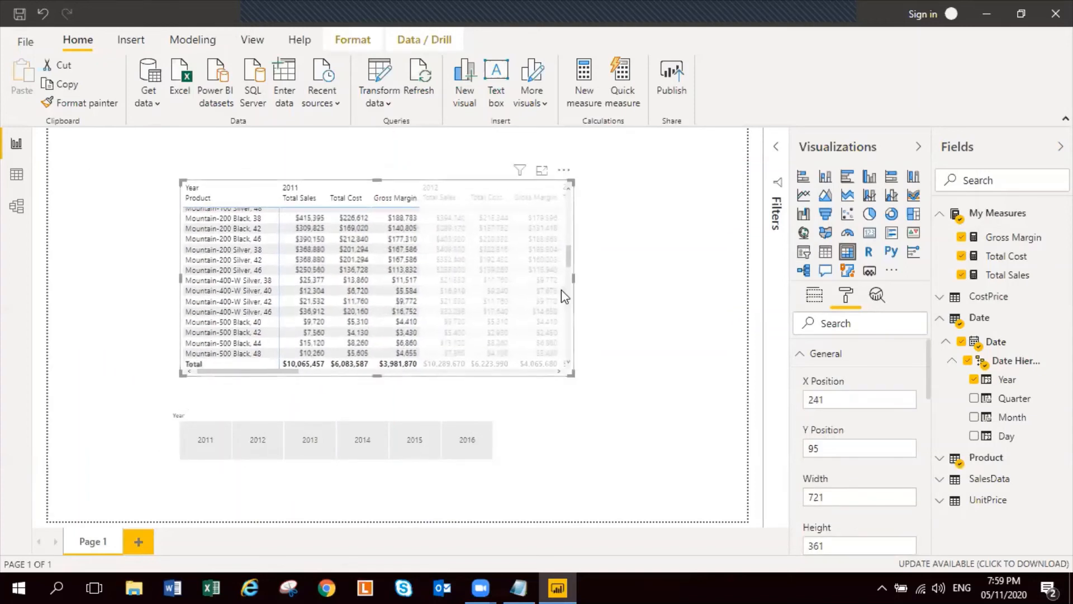
drag(574, 277, 722, 295)
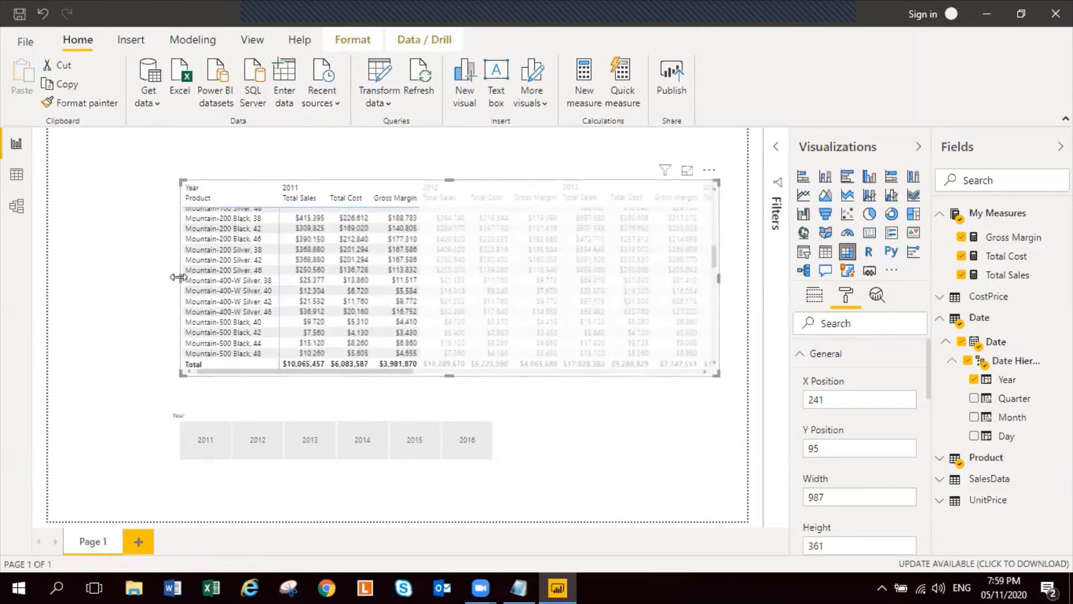
drag(181, 278, 75, 278)
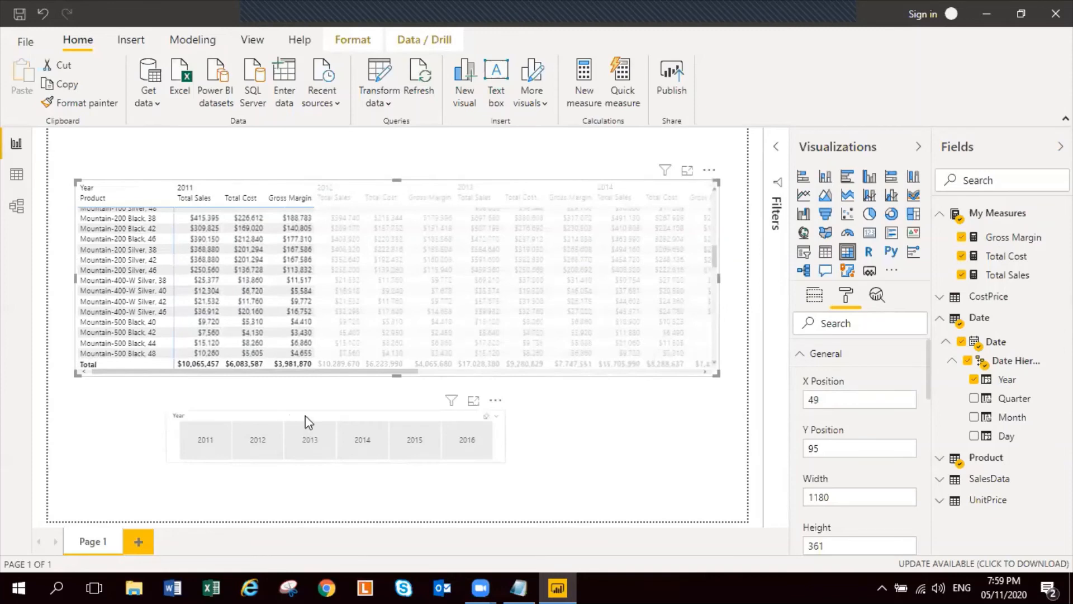
Move the Year slicer directly above the matrix and look through the matrix's year columns
drag(307, 422, 237, 134)
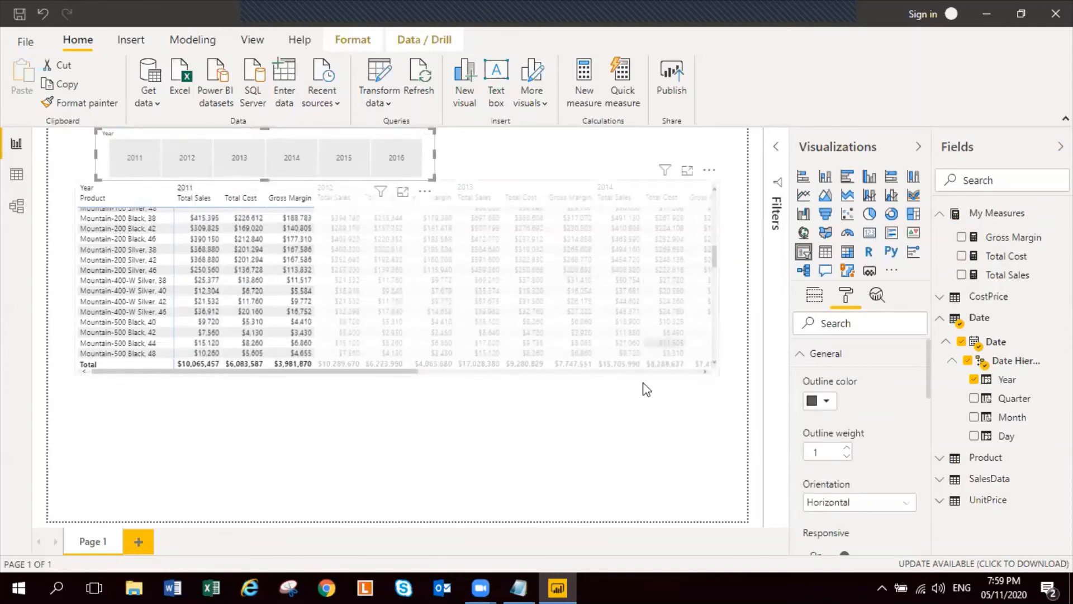
click(652, 372)
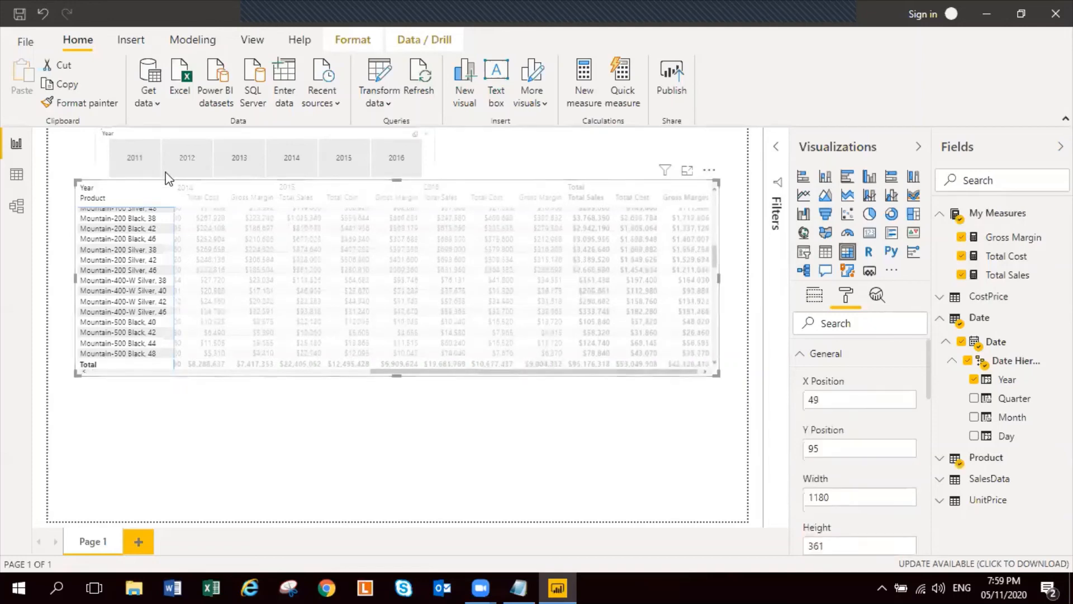
click(212, 374)
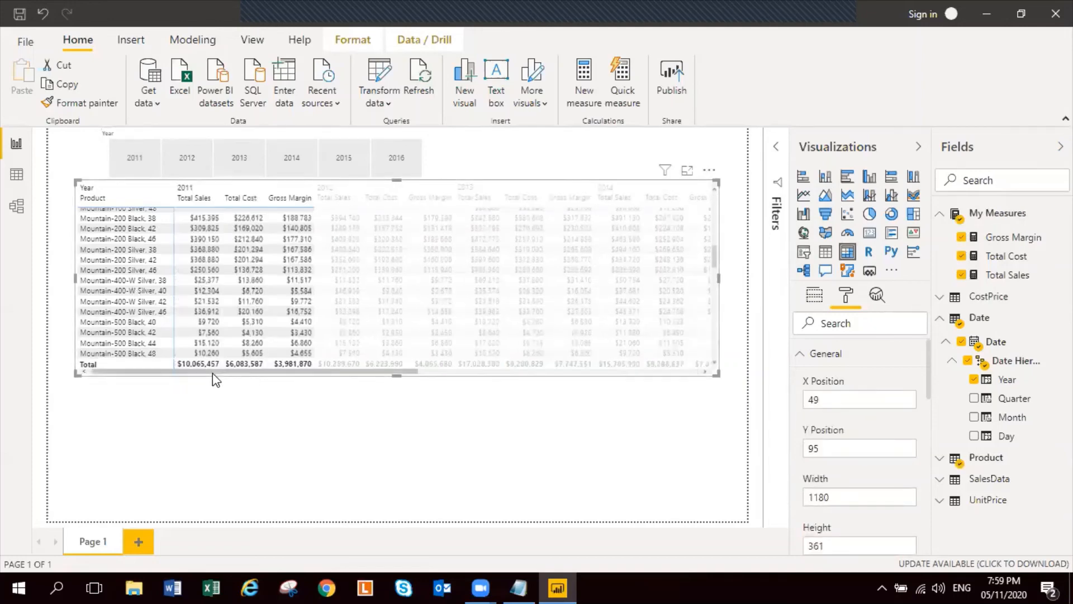
Filter the matrix with the Year slicer by 2016, 2012 and finally 2011
click(413, 161)
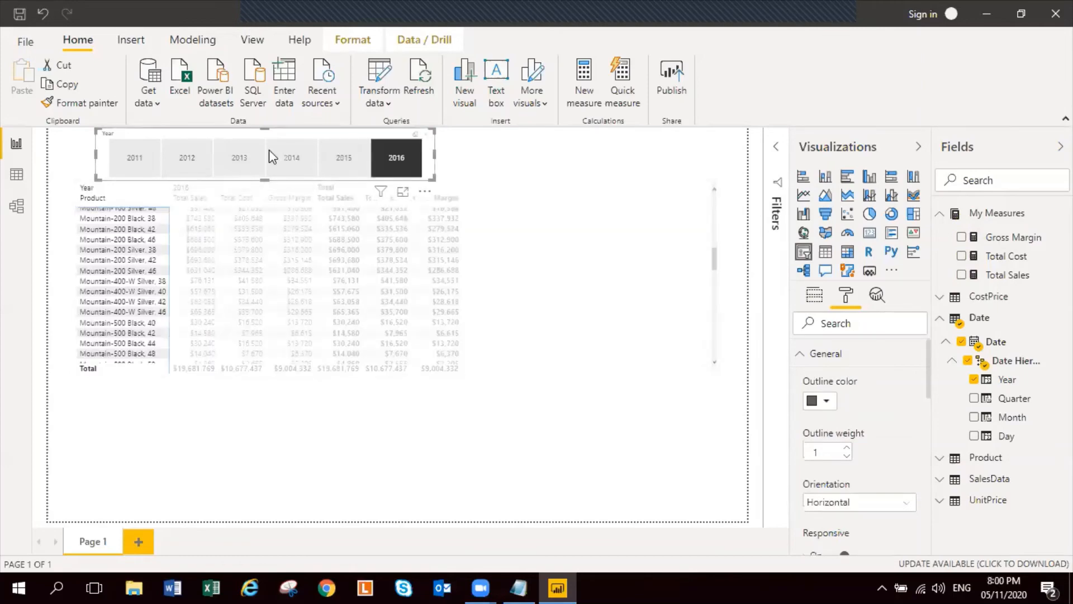
click(187, 161)
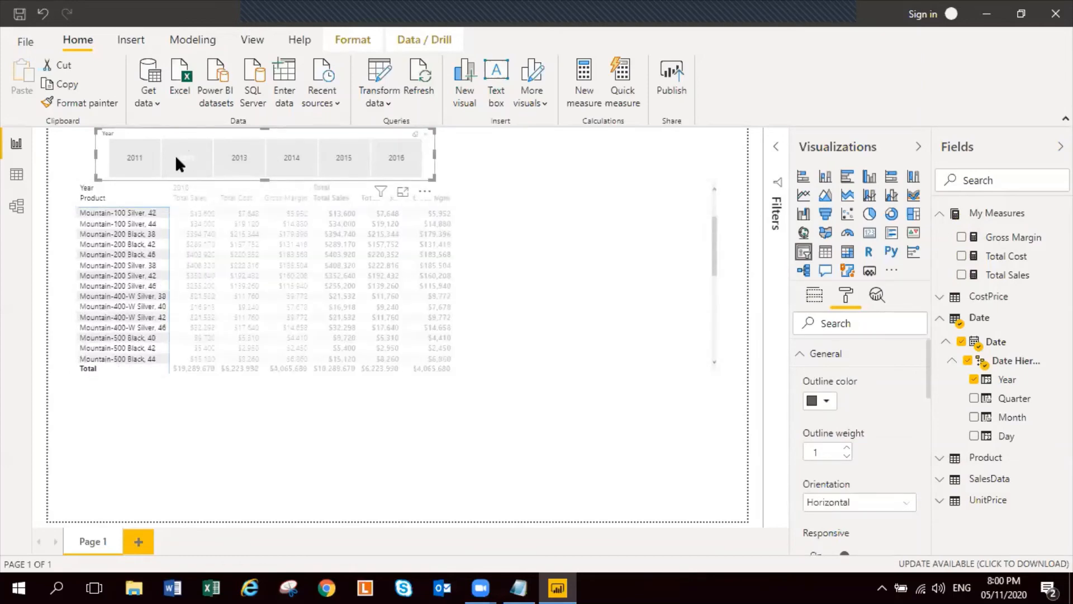
click(128, 156)
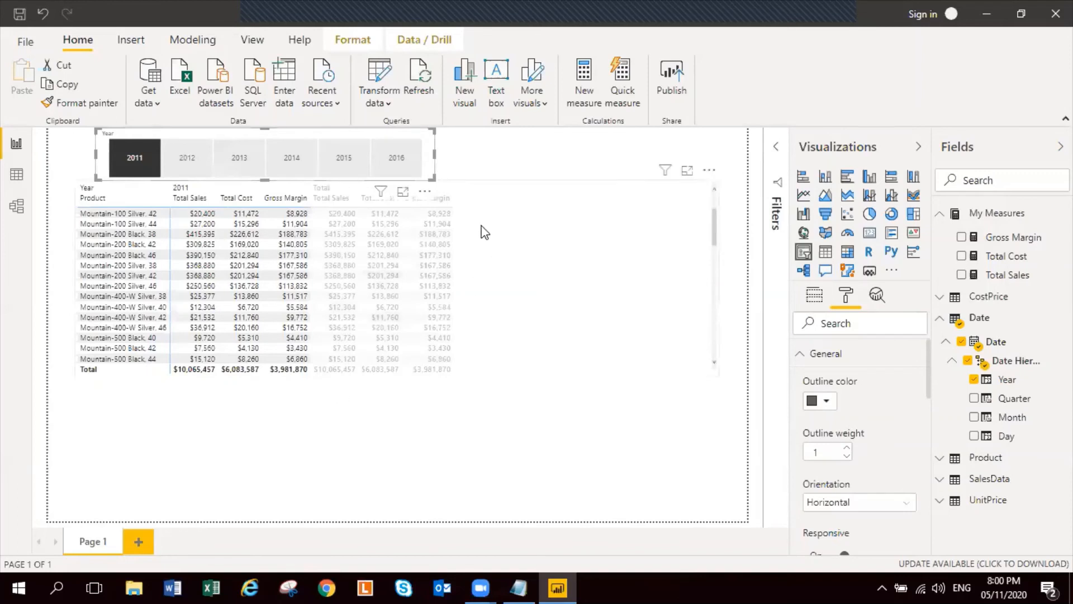
Narrow the matrix to about 789 wide, try it as a slicer and delete the visual from the page
click(553, 207)
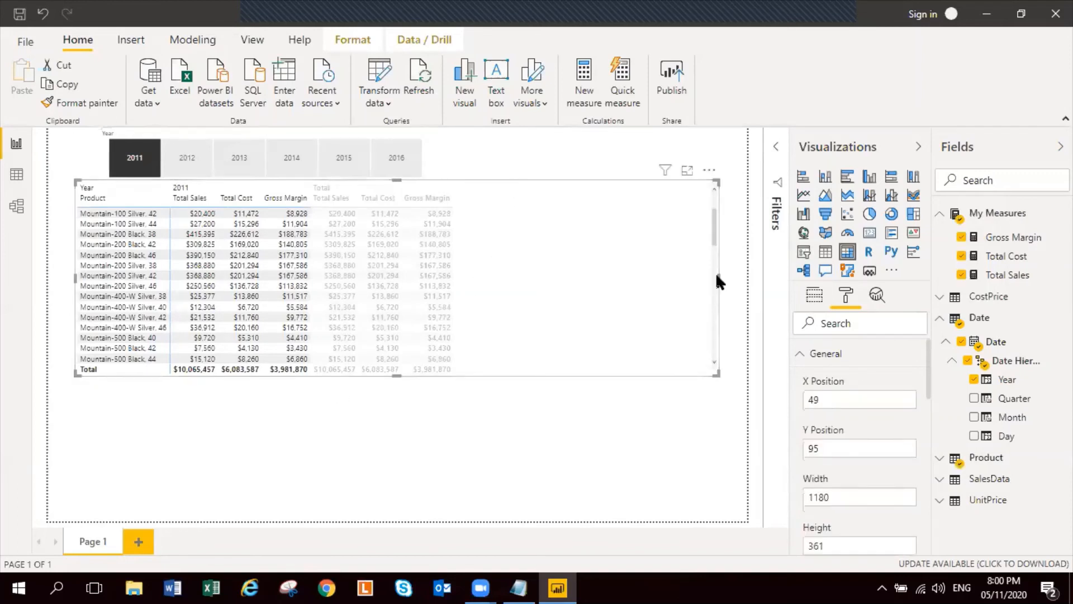
drag(718, 278, 504, 278)
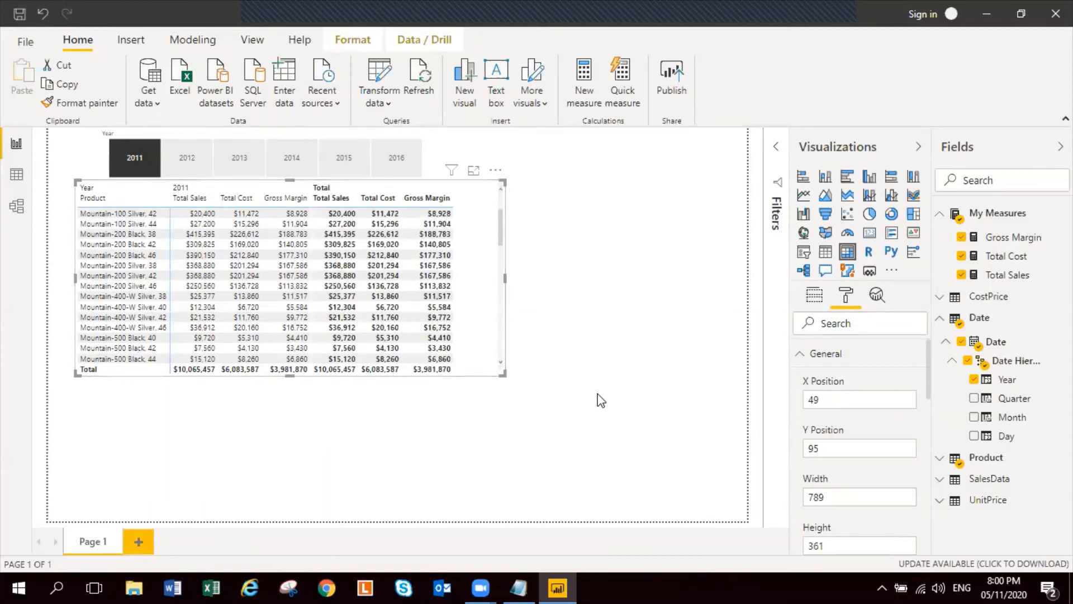
click(804, 254)
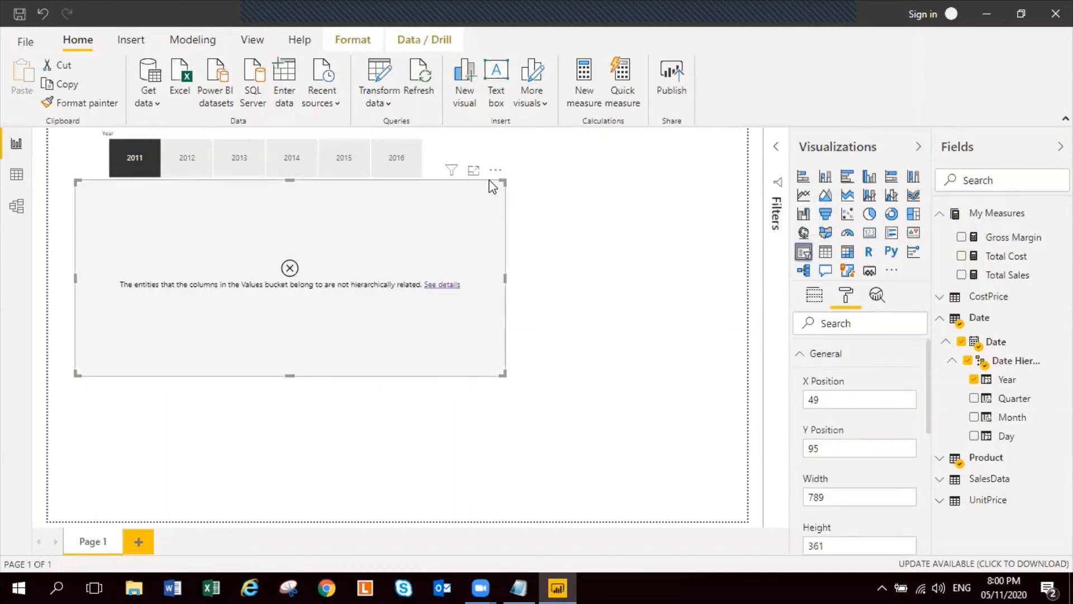
key(Delete)
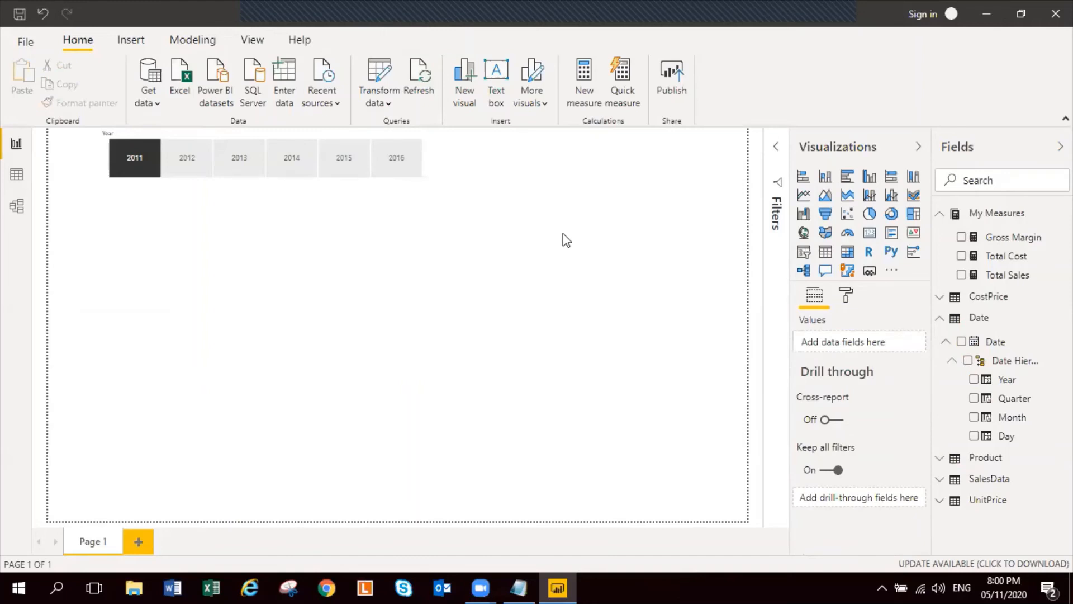
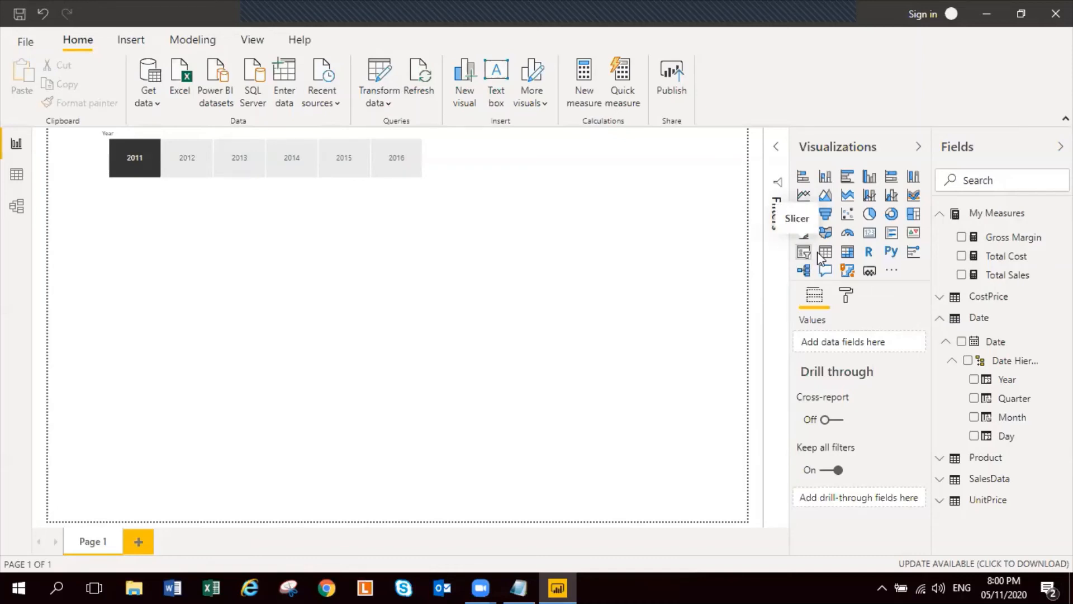
Add a new matrix below the Year slicer with Product in its rows and stretch it taller
click(847, 252)
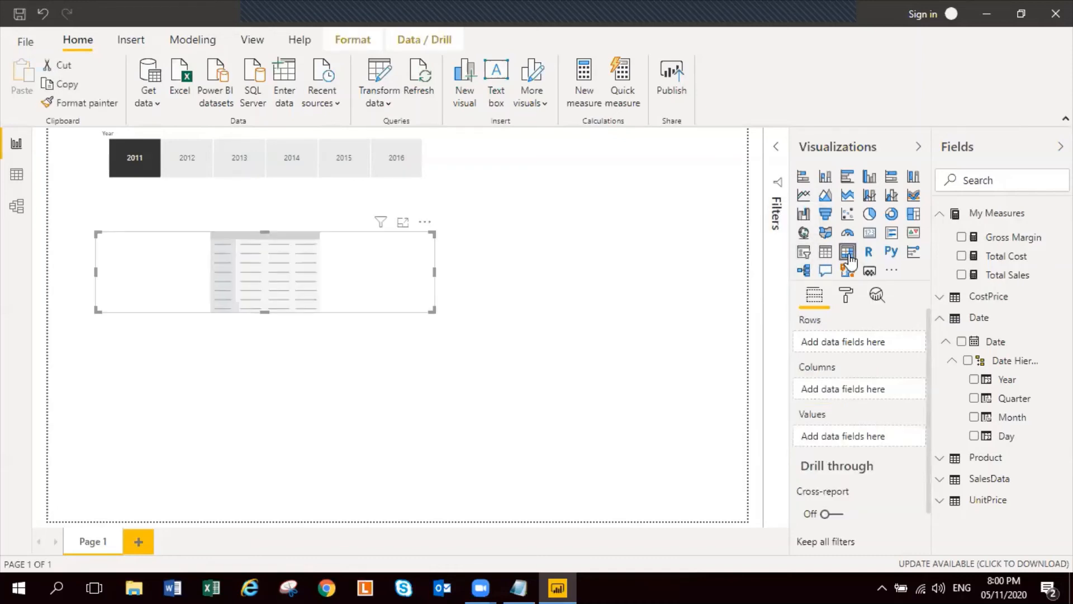
click(943, 461)
click(962, 500)
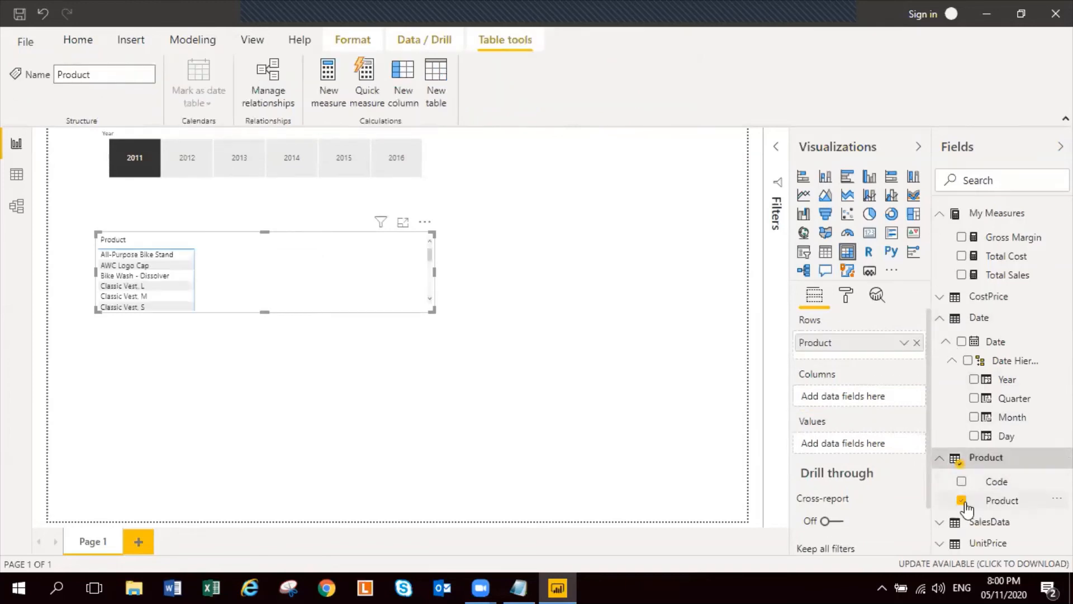
drag(263, 310, 247, 386)
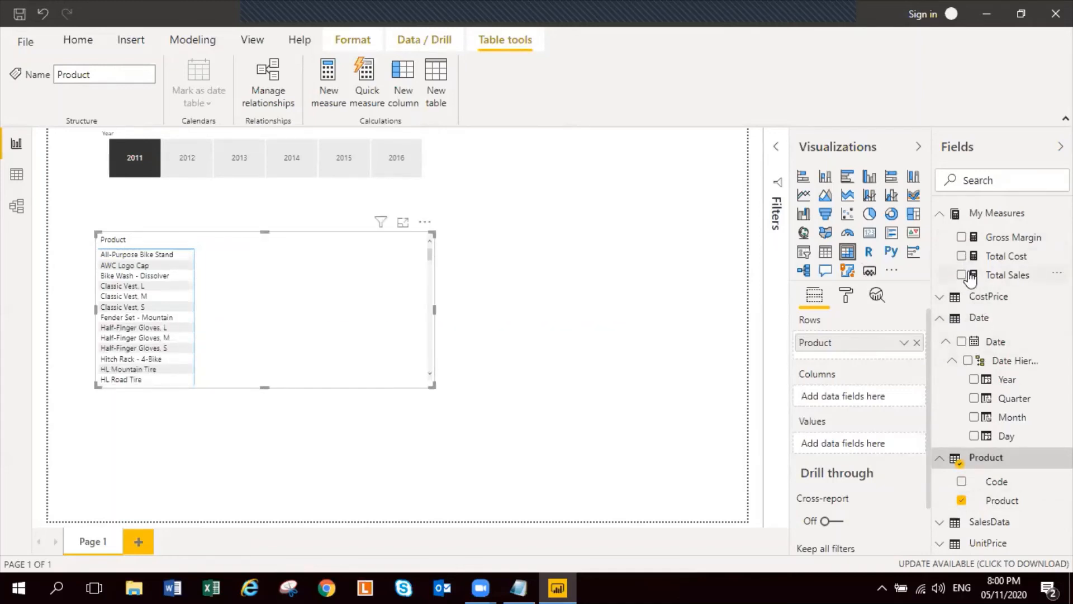
Add Total Sales, Total Cost and Gross Margin as the values of the new matrix
drag(990, 281, 286, 251)
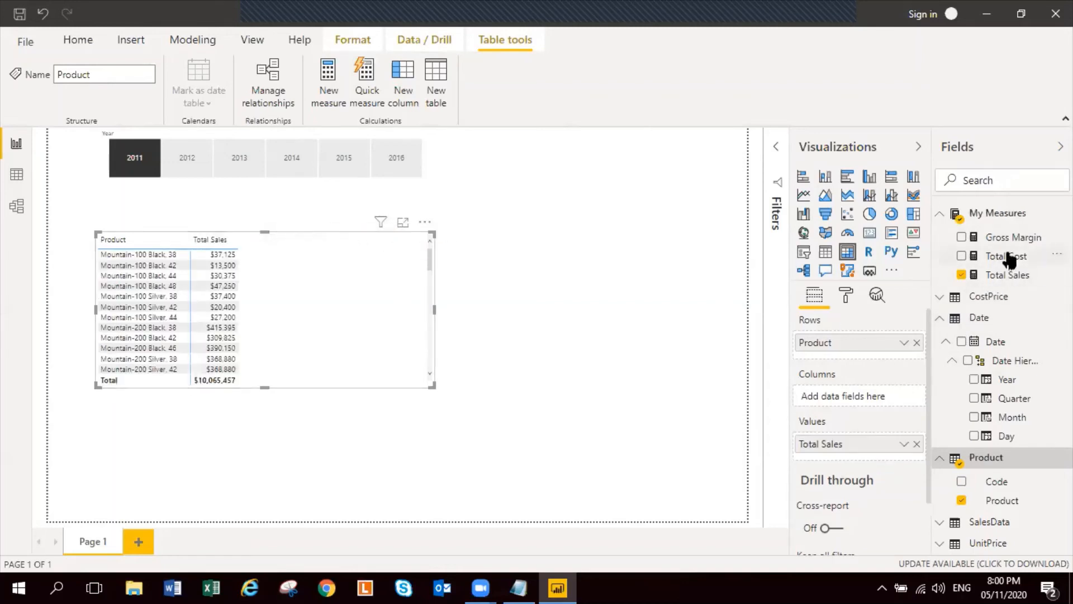
drag(1009, 259, 337, 246)
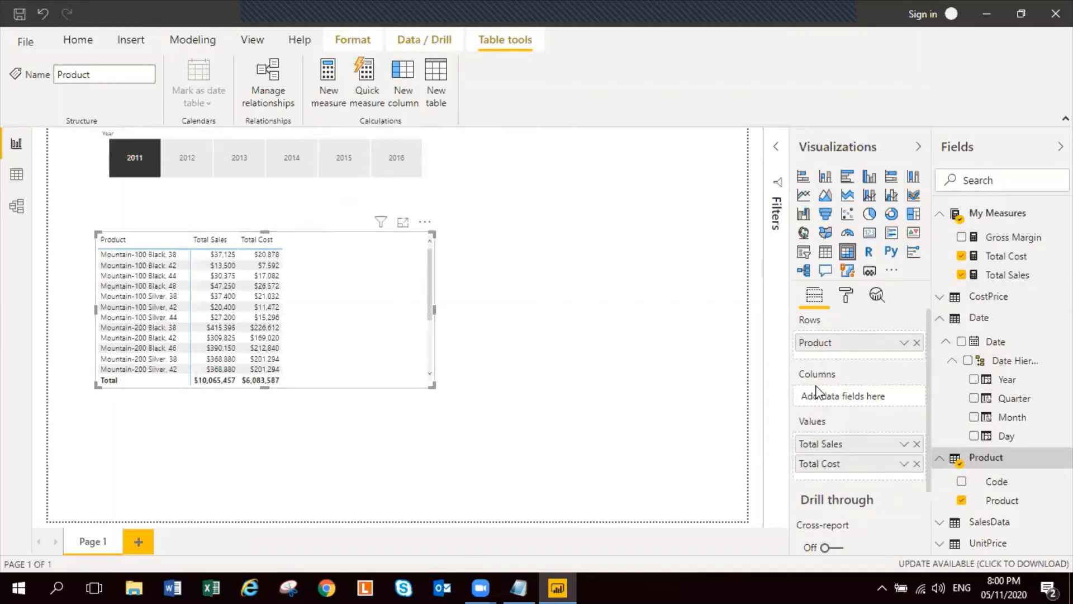
drag(1003, 242, 352, 257)
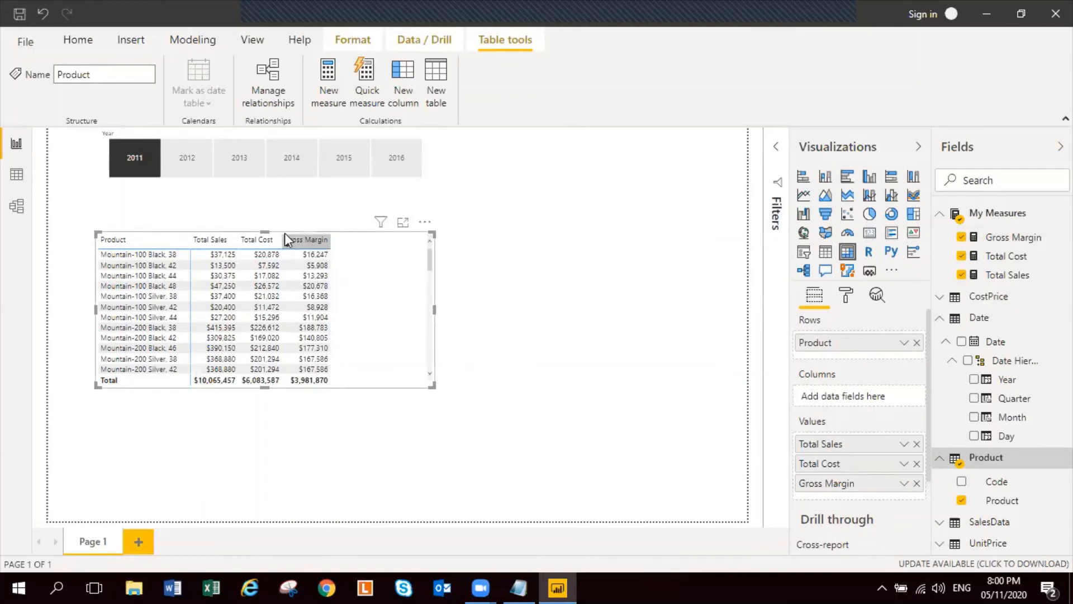
Move the matrix up closer to the Year slicer and enlarge it, with the date hierarchy's Year as its columns
drag(283, 232, 283, 201)
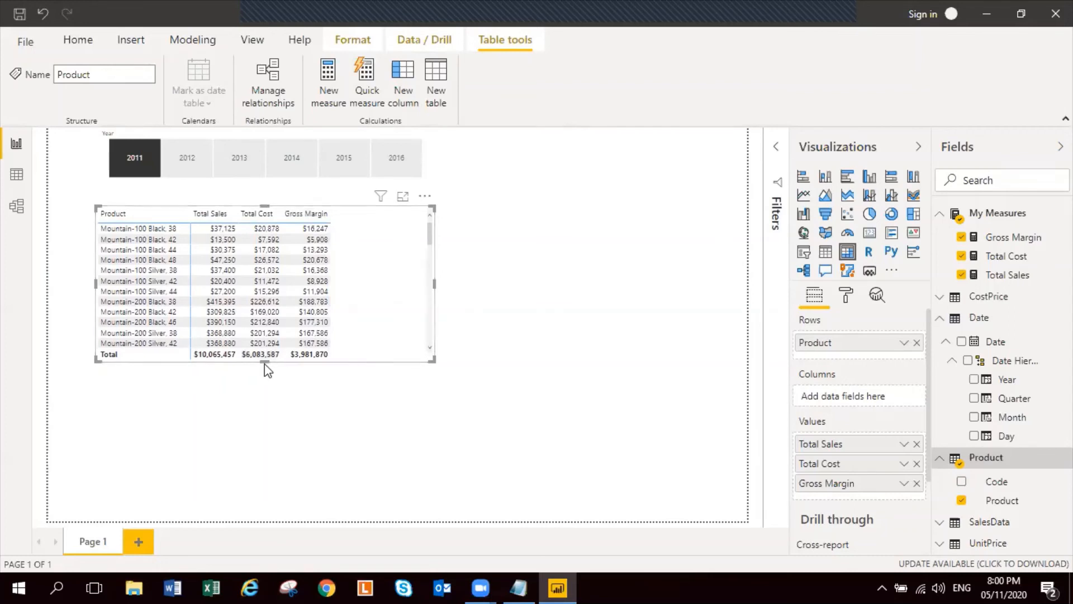
drag(264, 360, 260, 394)
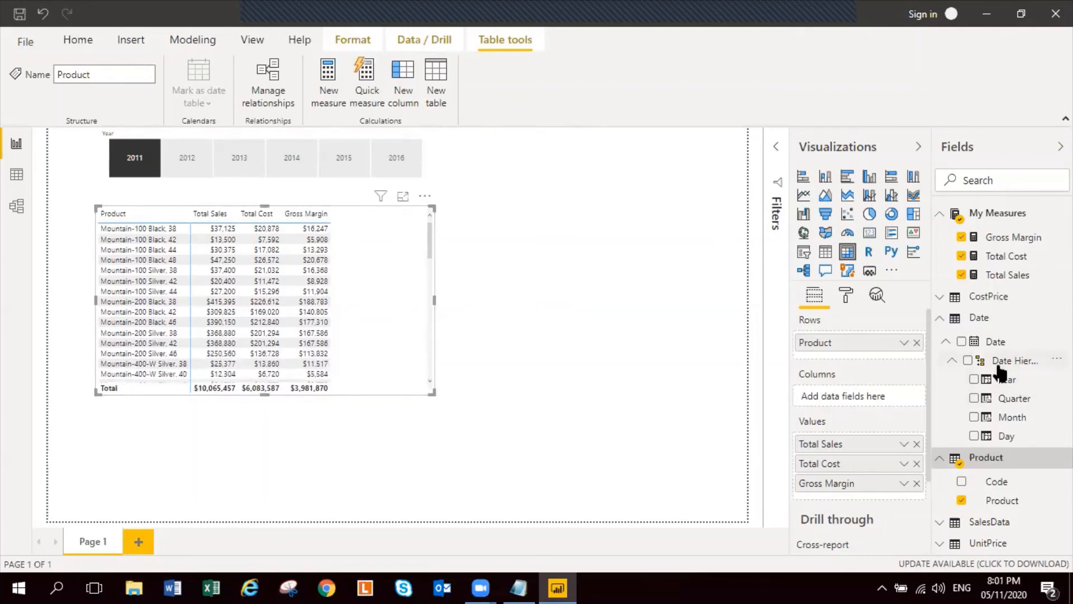
drag(994, 385, 849, 403)
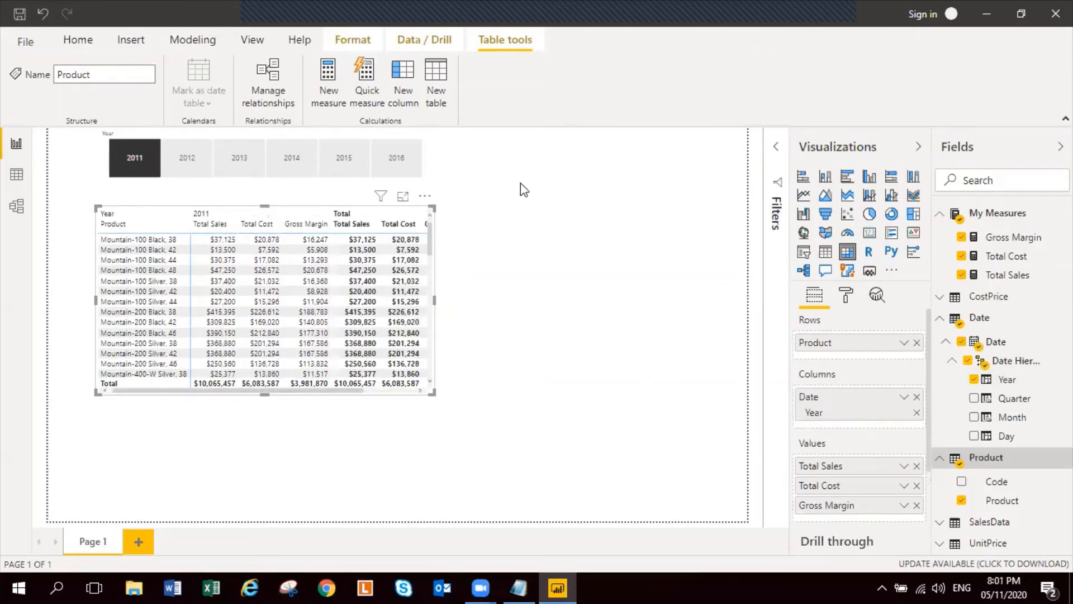
drag(433, 300, 518, 313)
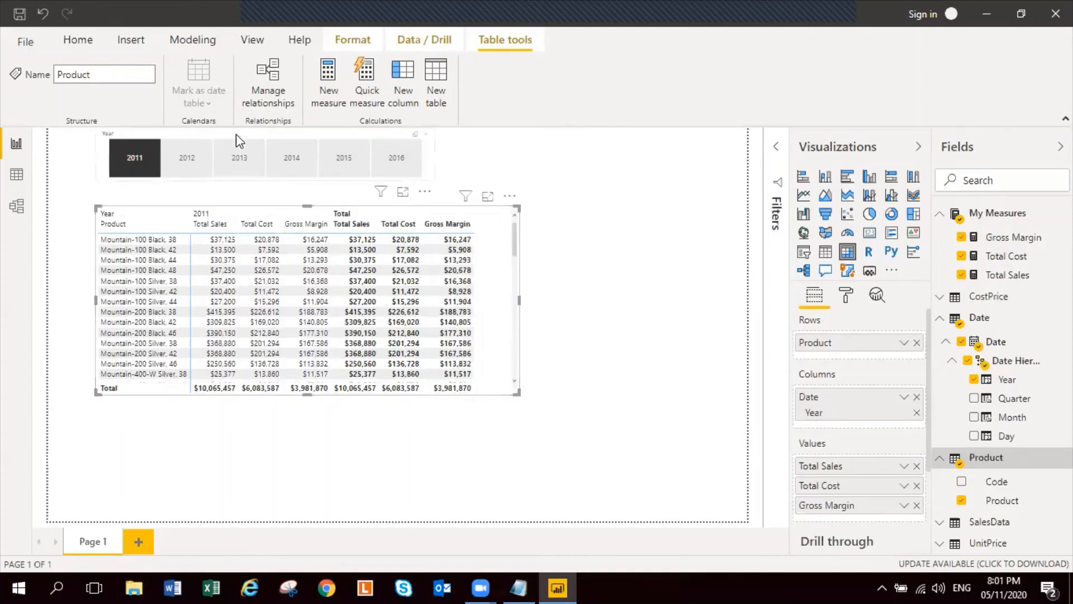
Filter the matrix with the Year slicer by each year from 2012 to 2016 in turn
click(186, 161)
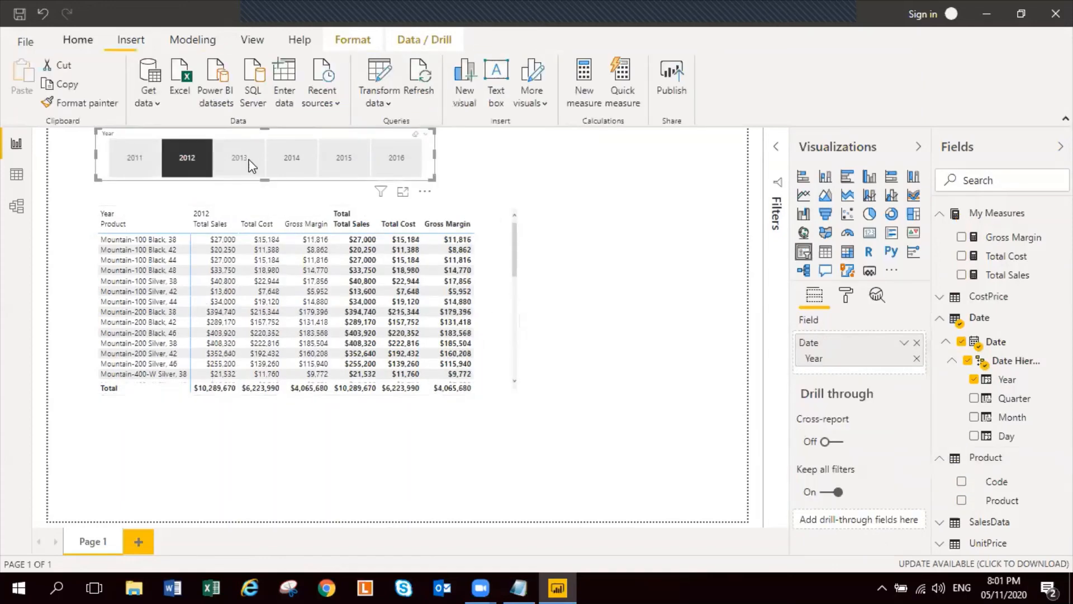
click(251, 161)
click(290, 161)
click(350, 166)
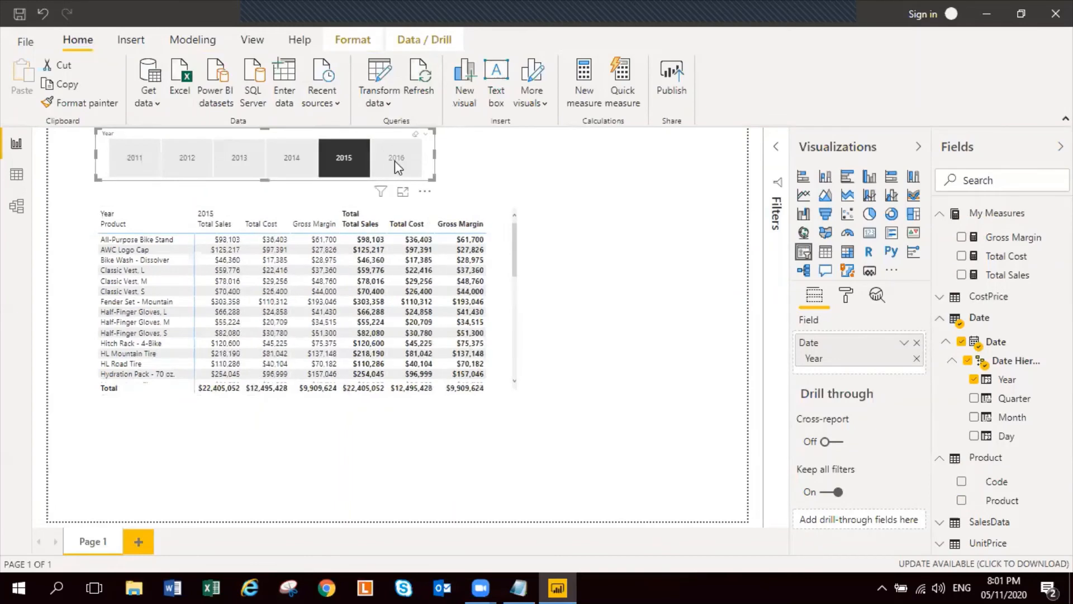
click(394, 160)
Add a slicer for the date hierarchy's Quarter below the matrix and reduce its height
click(471, 443)
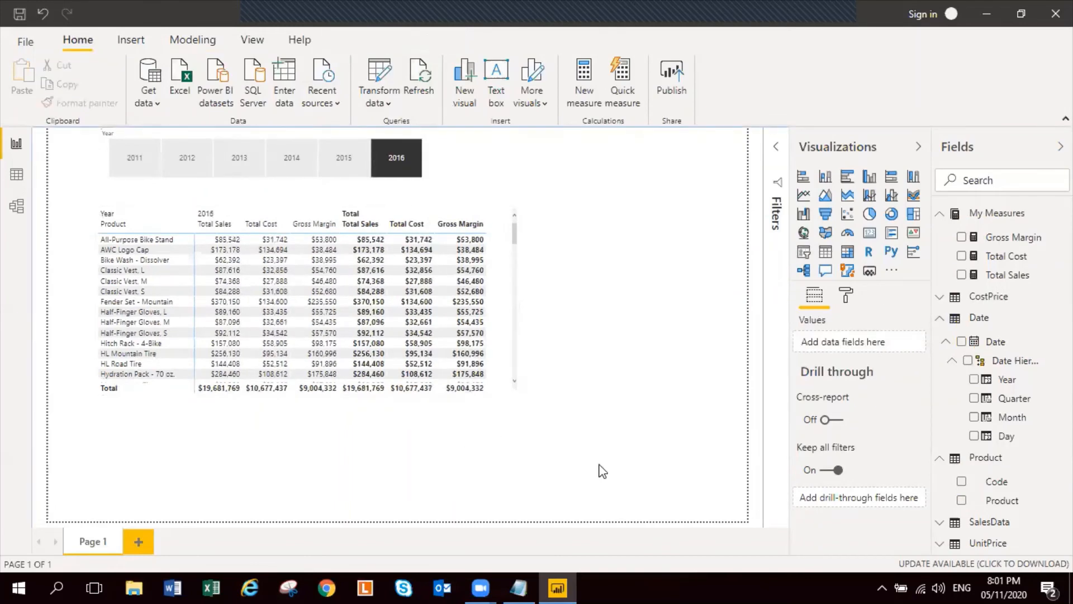
click(808, 254)
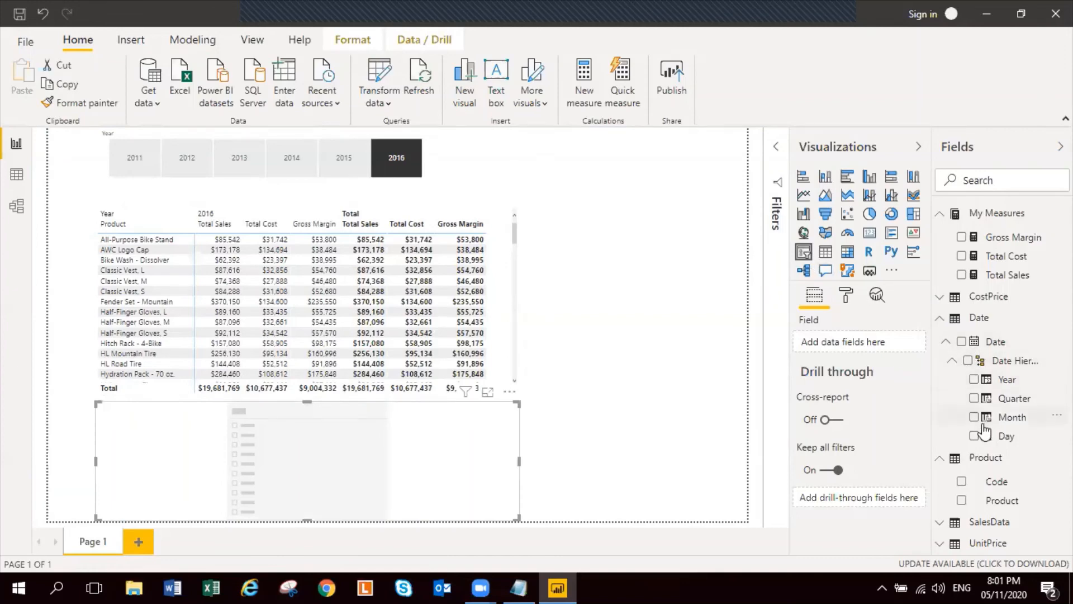
click(973, 398)
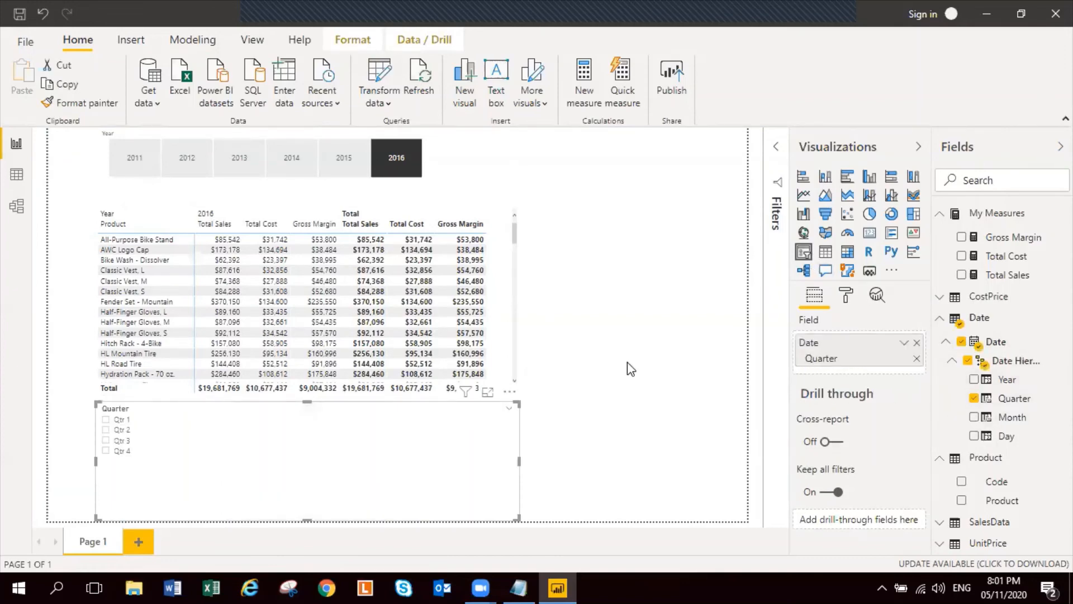
drag(305, 514, 306, 445)
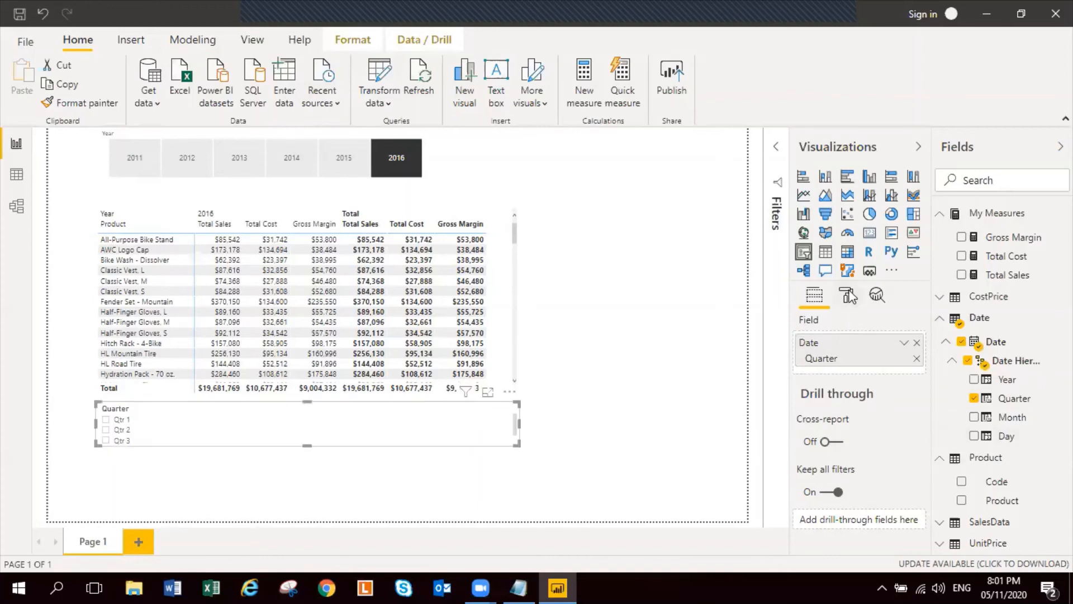
Set the Quarter slicer's orientation to Horizontal and fit it, narrowed, beside the Year slicer above the matrix
click(847, 295)
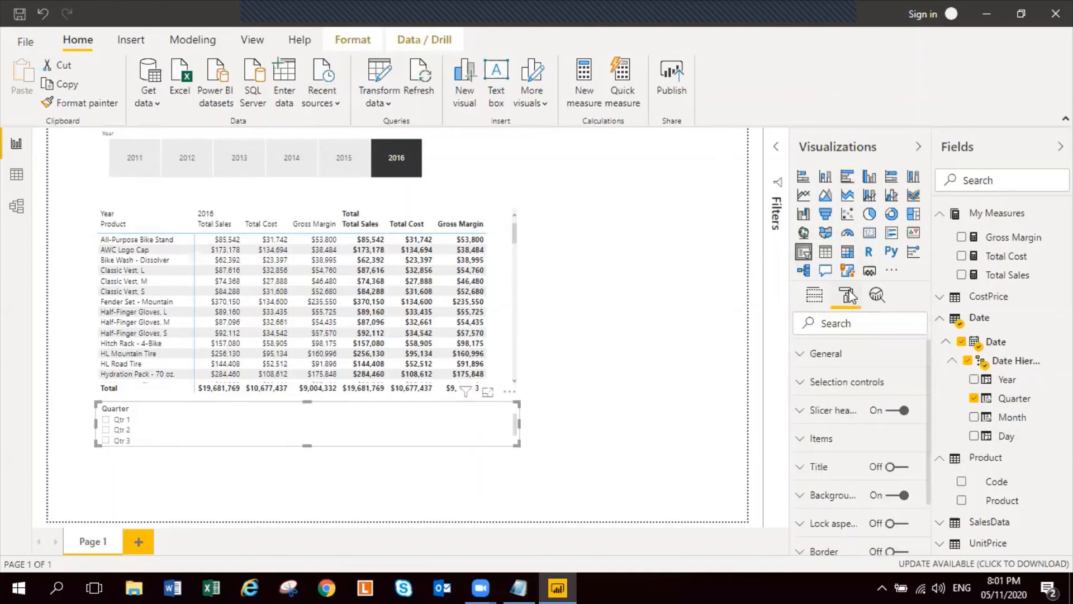
click(804, 354)
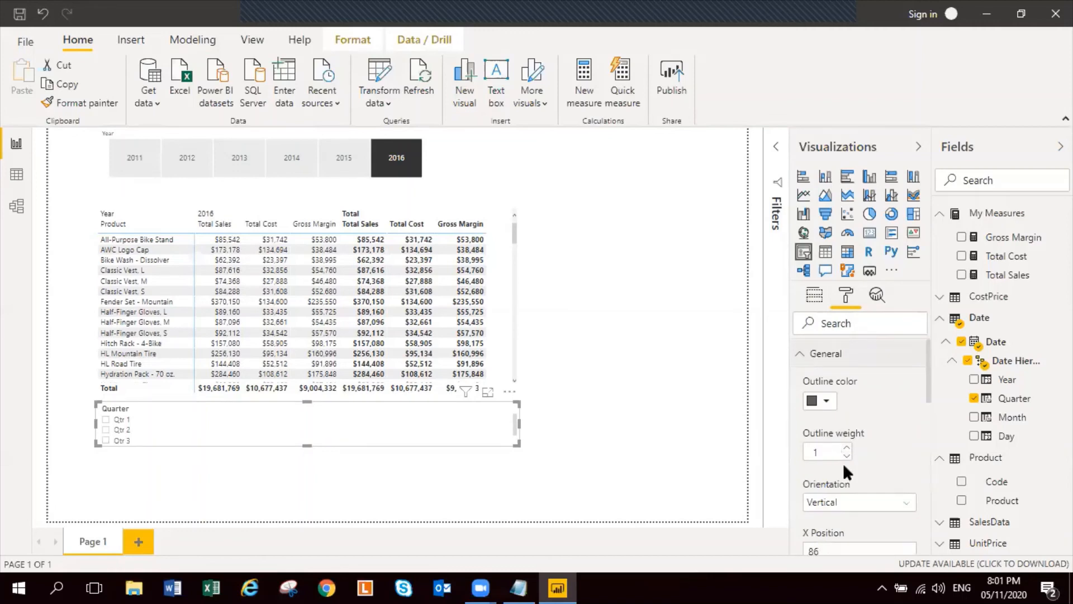
click(862, 504)
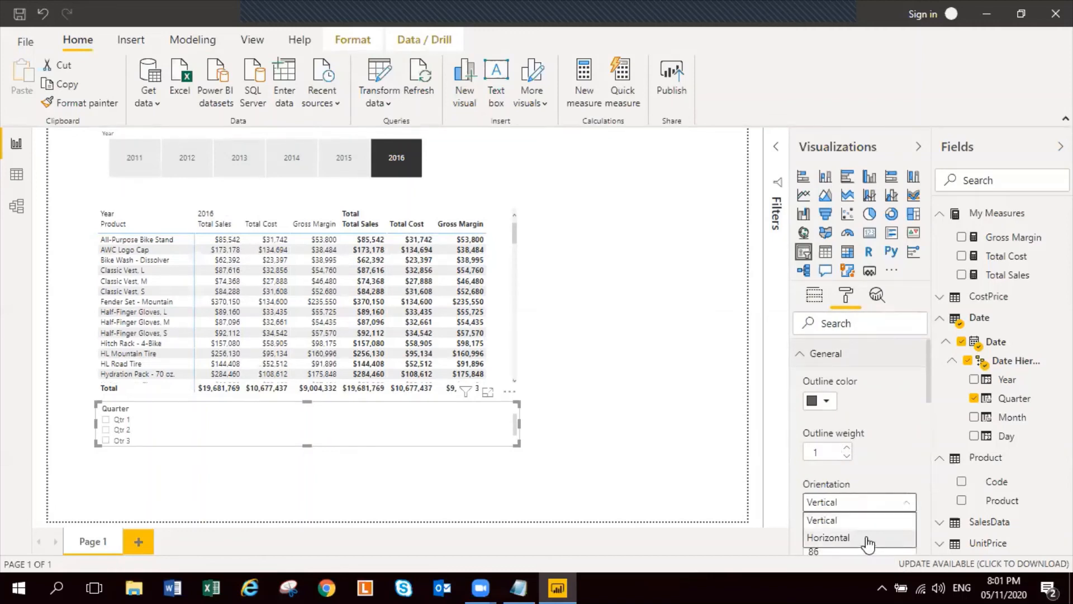
click(864, 532)
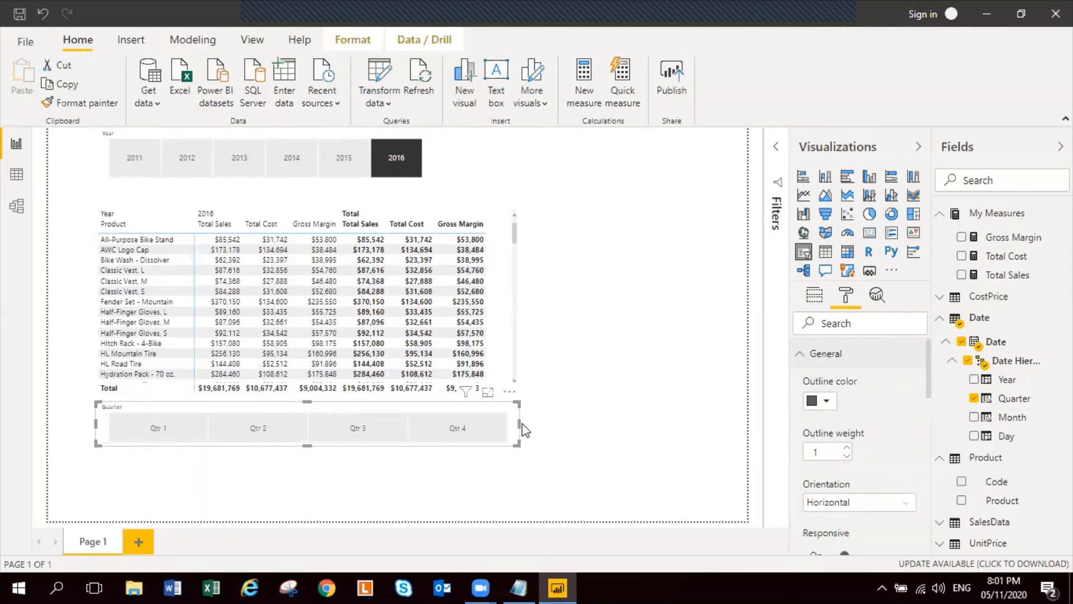
drag(517, 423, 396, 414)
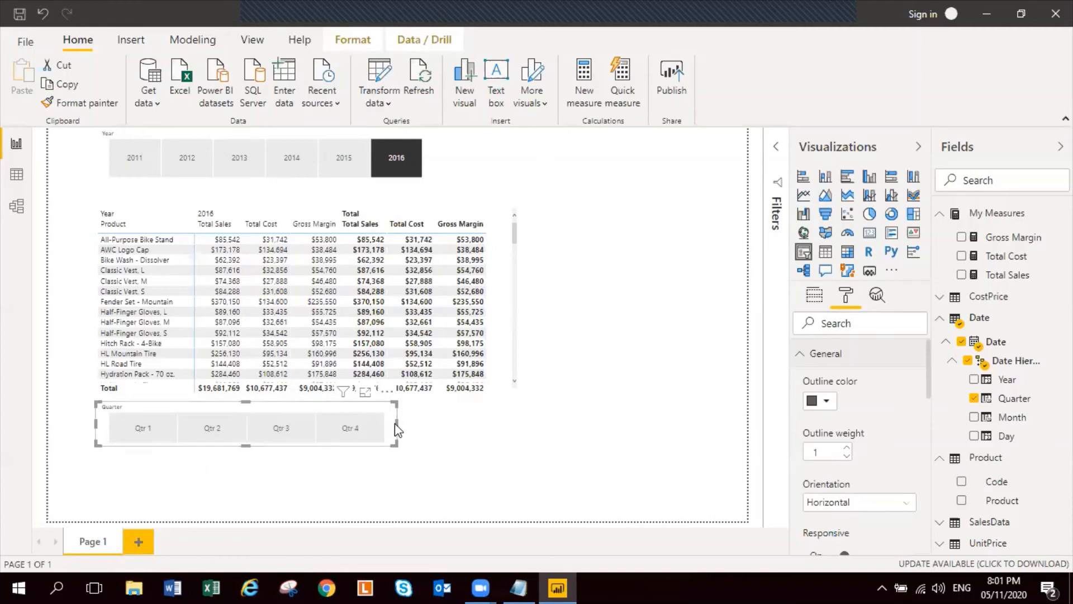
drag(397, 429, 651, 135)
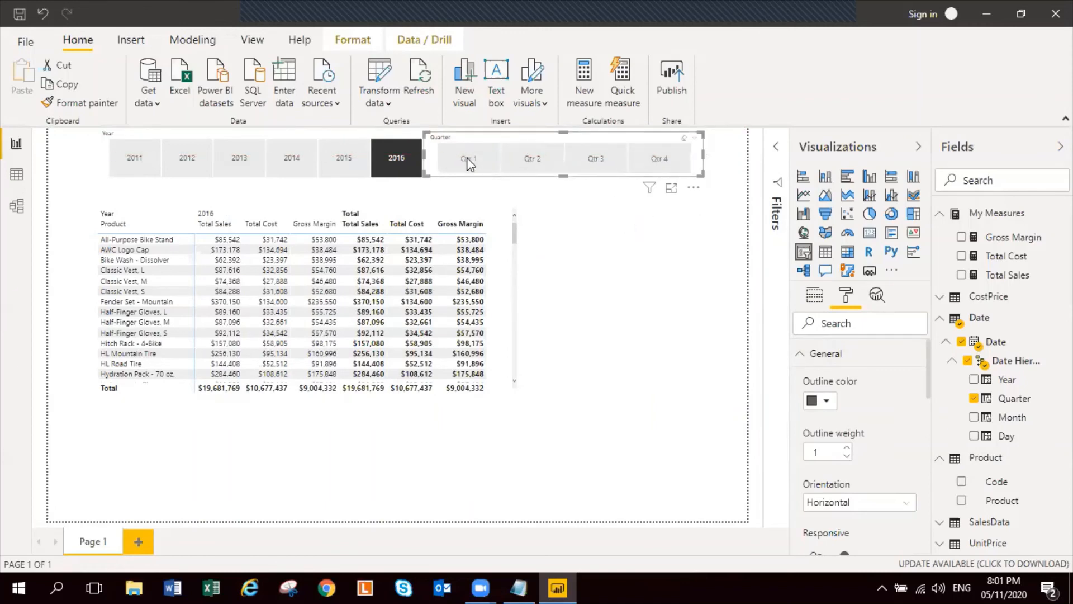
Filter the matrix with the Quarter slicer by Qtr 2, Qtr 3, Qtr 4 and finally Qtr 1
click(527, 160)
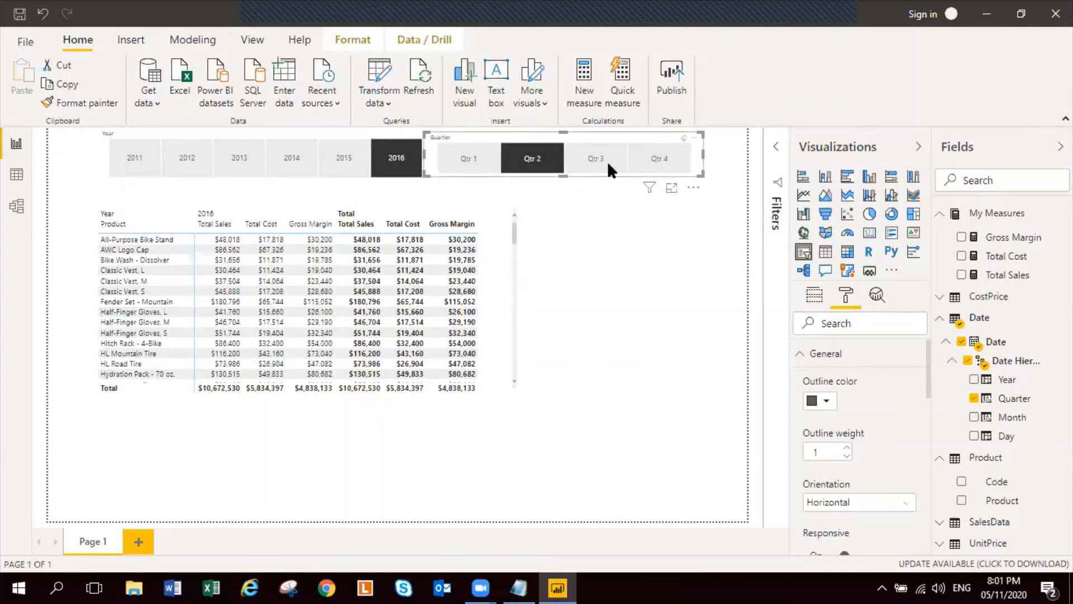
click(607, 161)
click(675, 163)
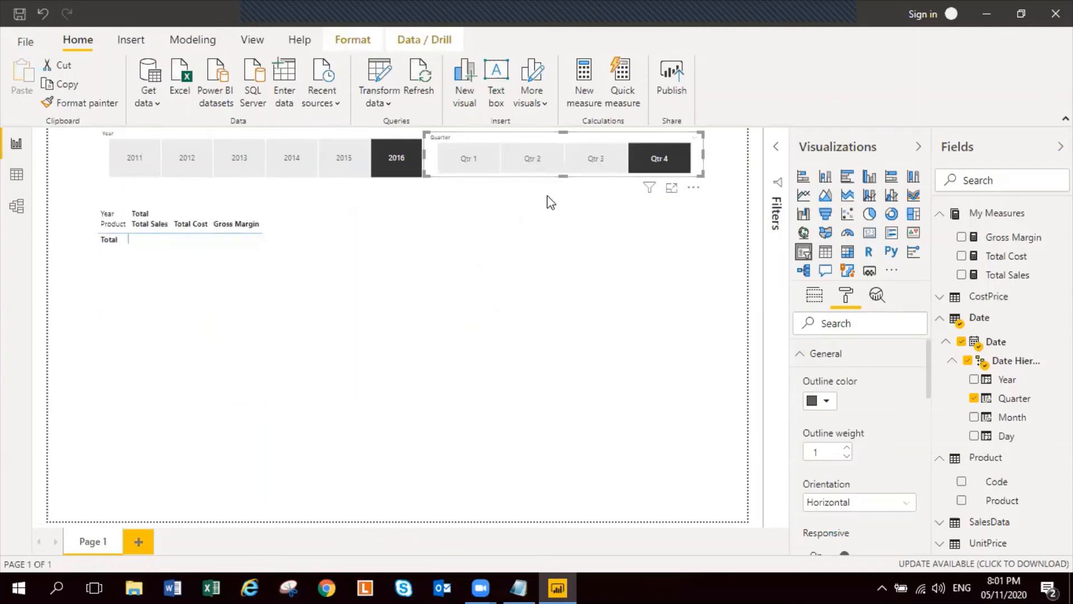
click(478, 162)
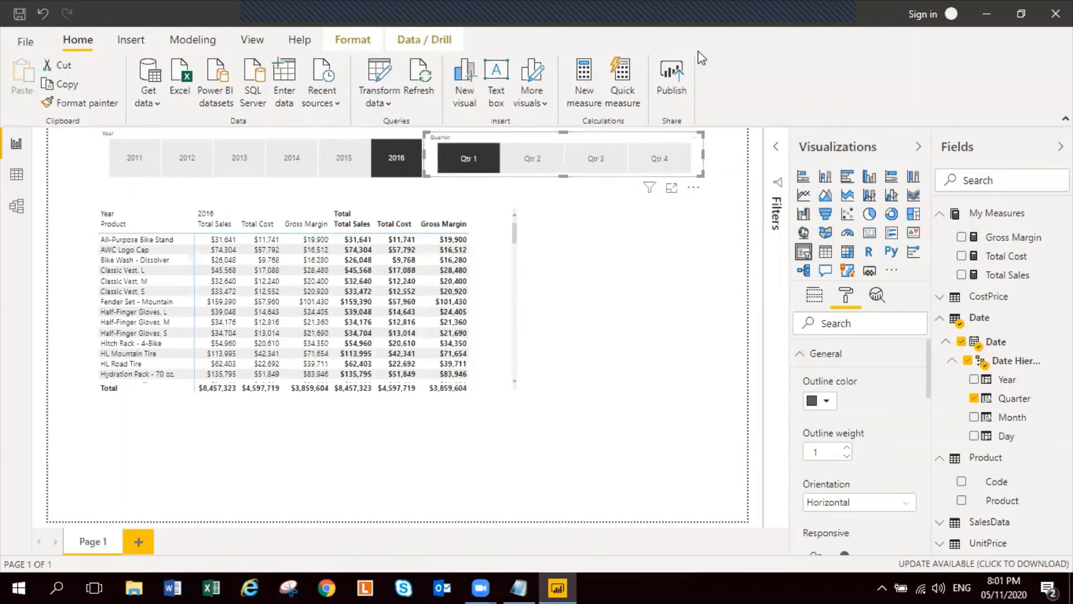
Clear the Qtr 1 filter and select all years from 2011 to 2016 together in the Year slicer
click(141, 156)
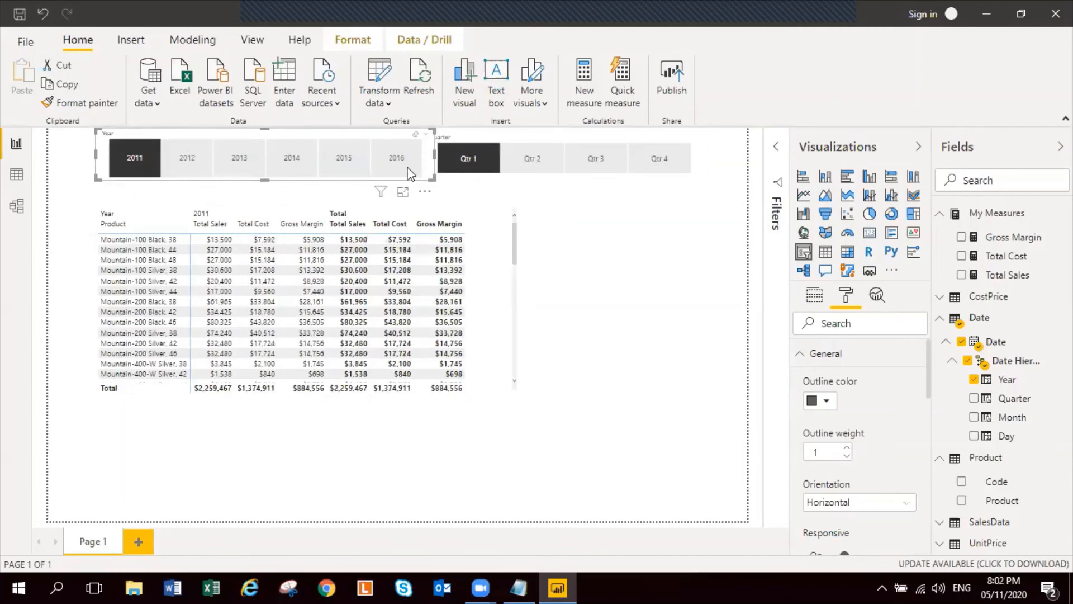
click(451, 163)
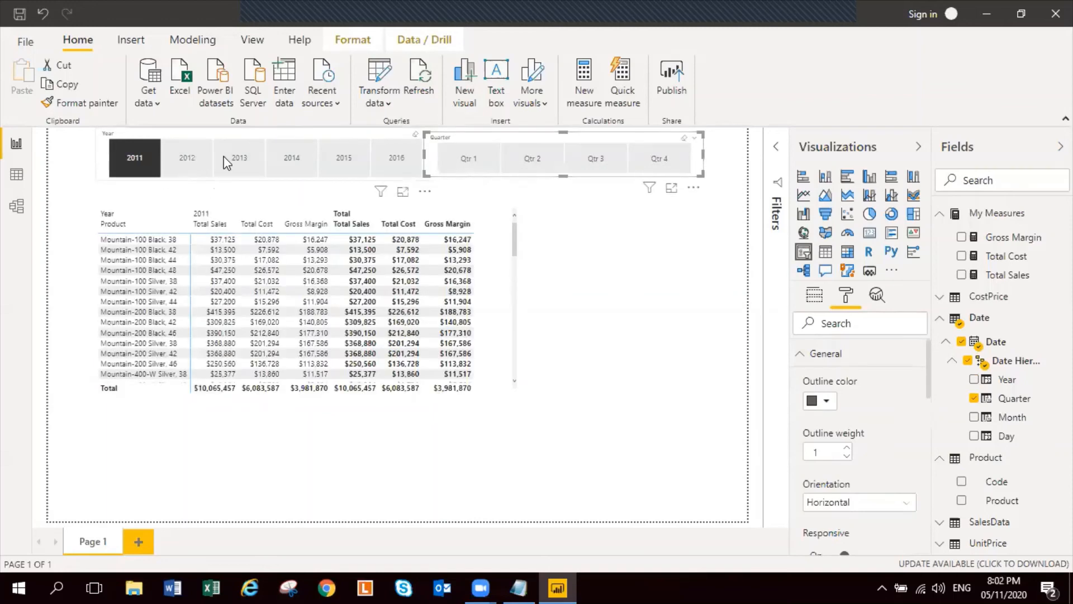
ctrl+click(187, 159)
ctrl+click(239, 161)
ctrl+click(291, 159)
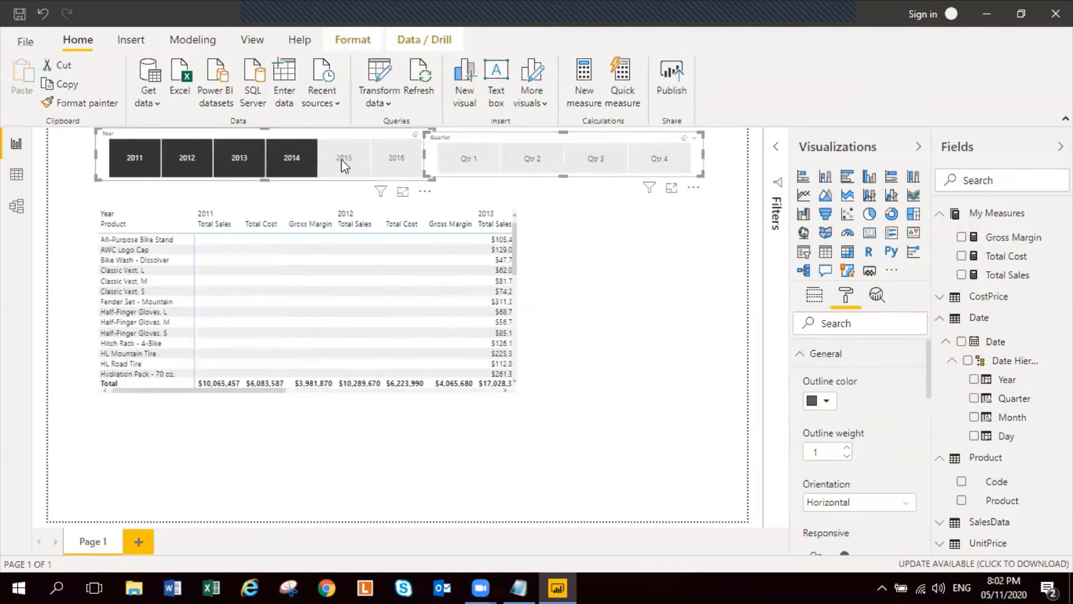
ctrl+click(344, 162)
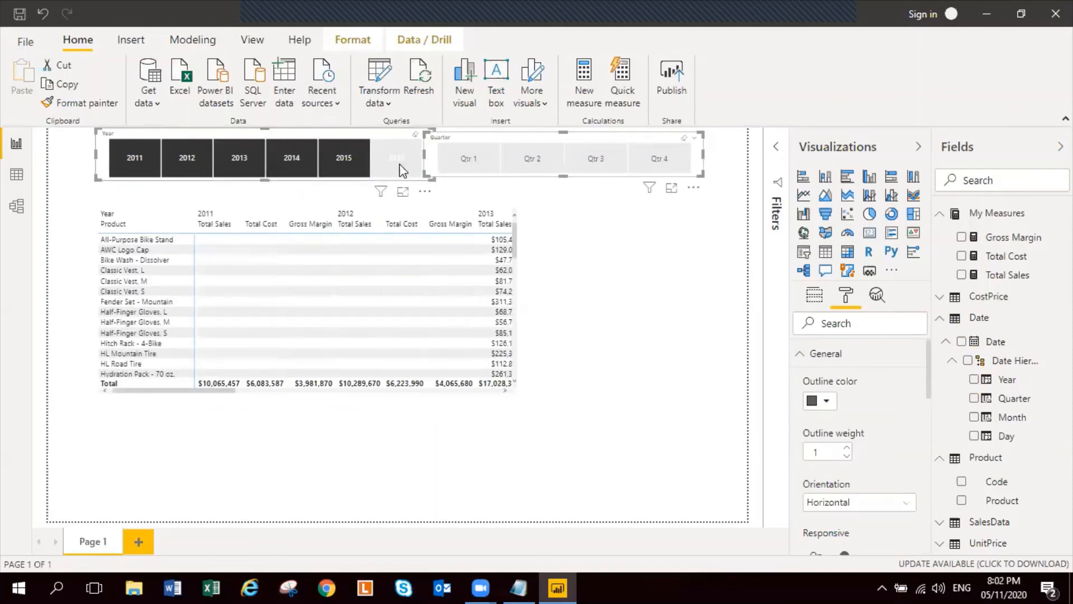
ctrl+click(400, 167)
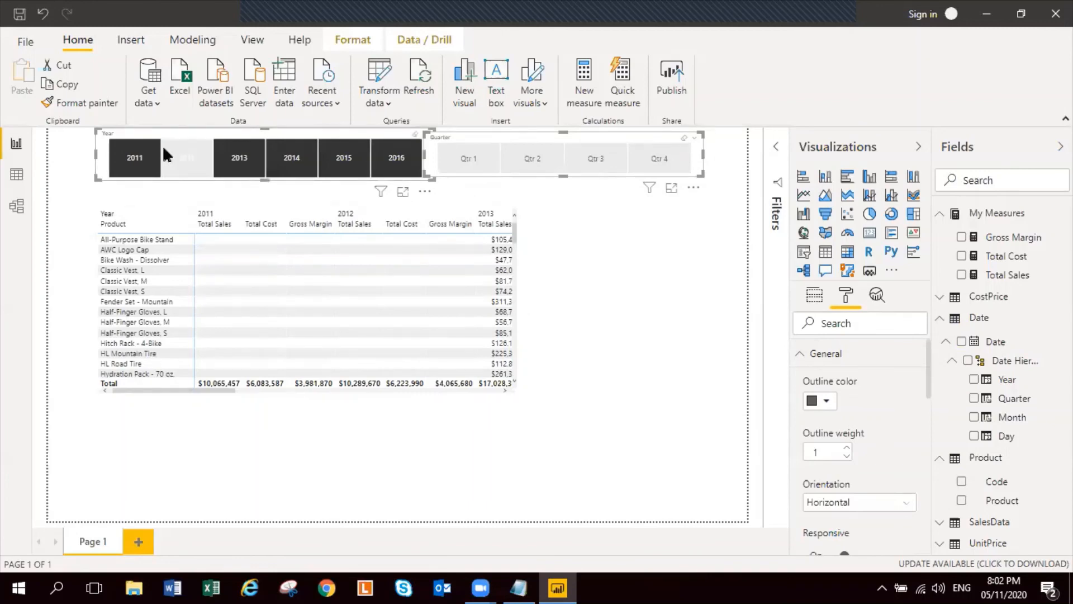
Filter the report to 2012 only and reduce the matrix's height to about 296
ctrl+click(201, 158)
click(206, 158)
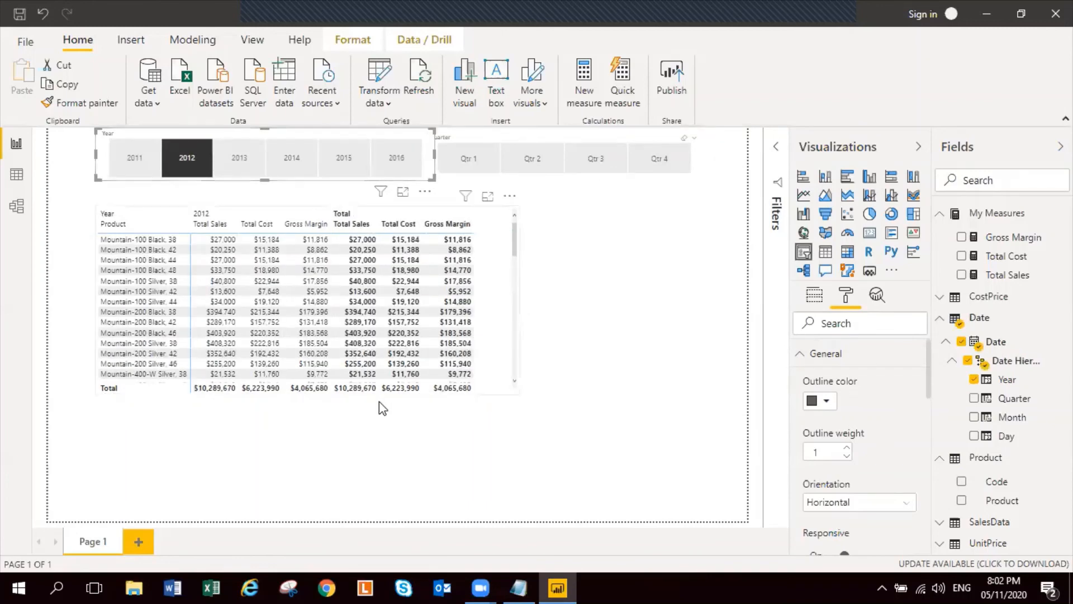
click(278, 393)
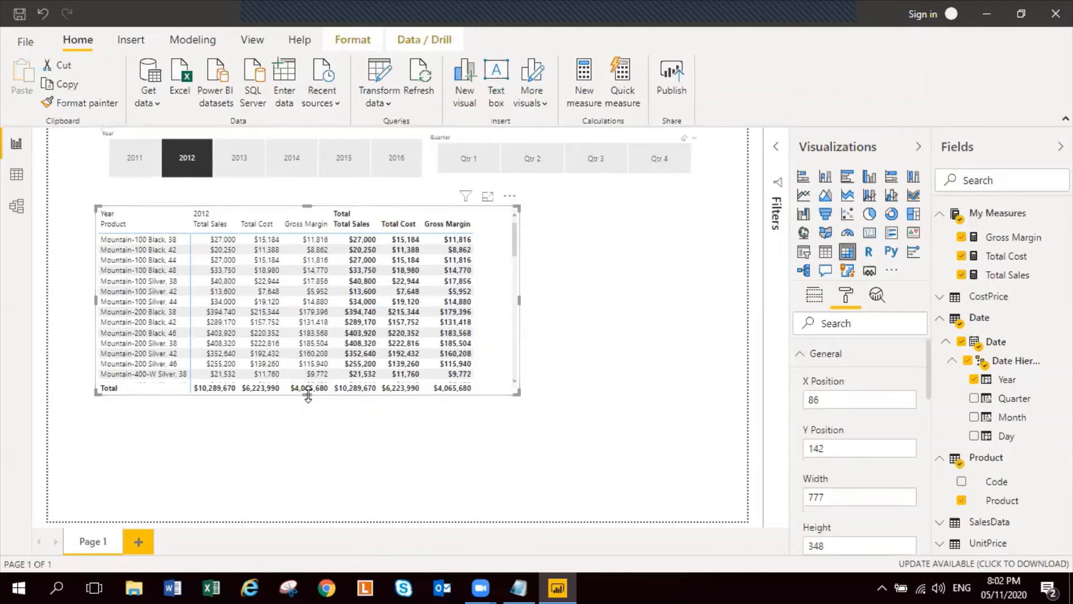
drag(308, 395, 309, 366)
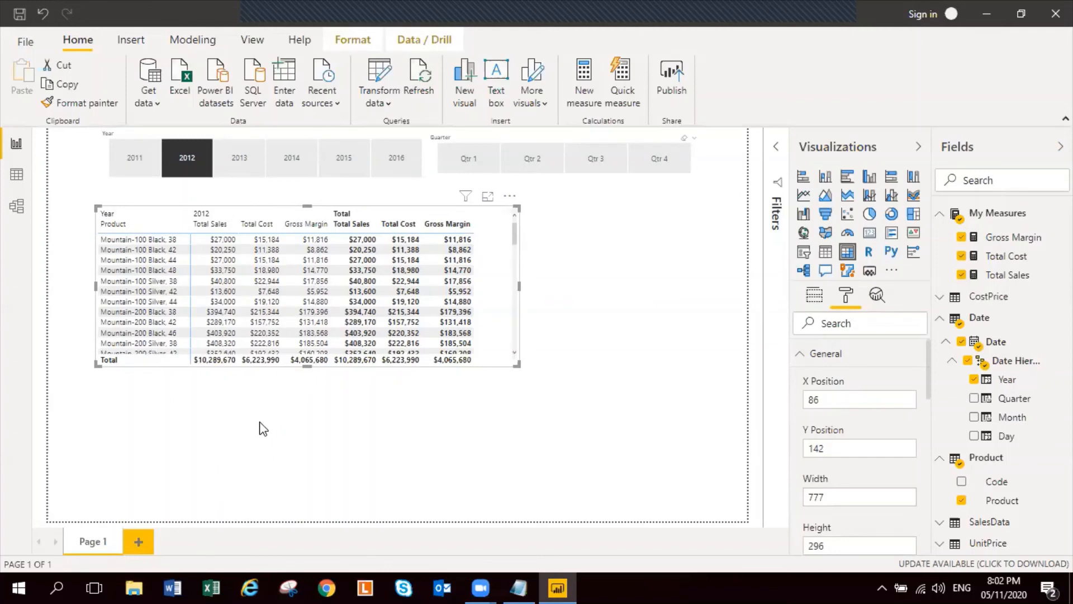
Add a stacked column chart of Total Sales below the matrix, narrowed to about half the matrix's width
click(450, 454)
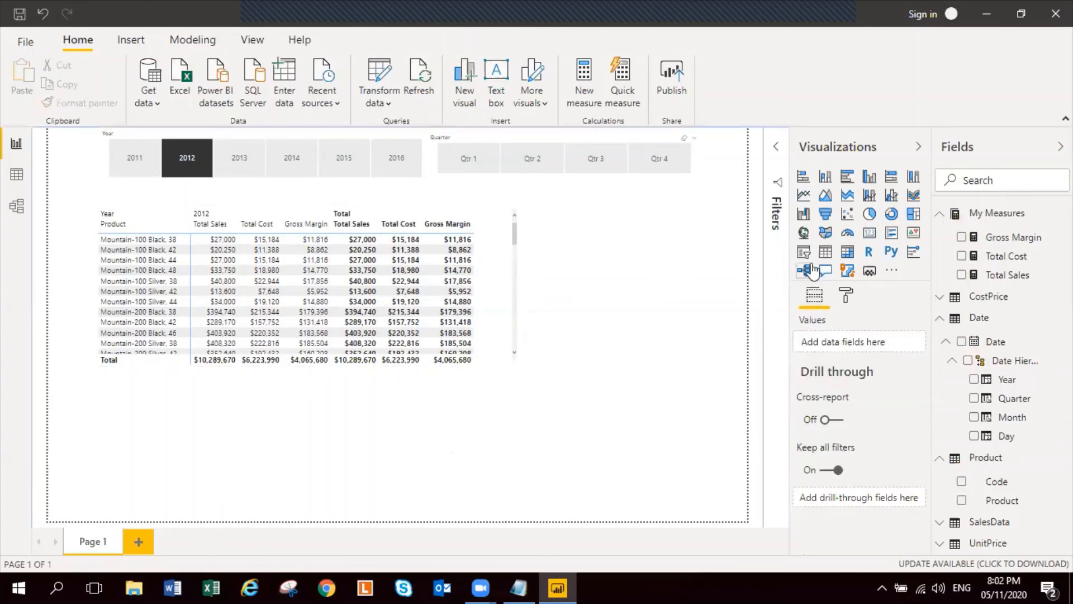
click(826, 178)
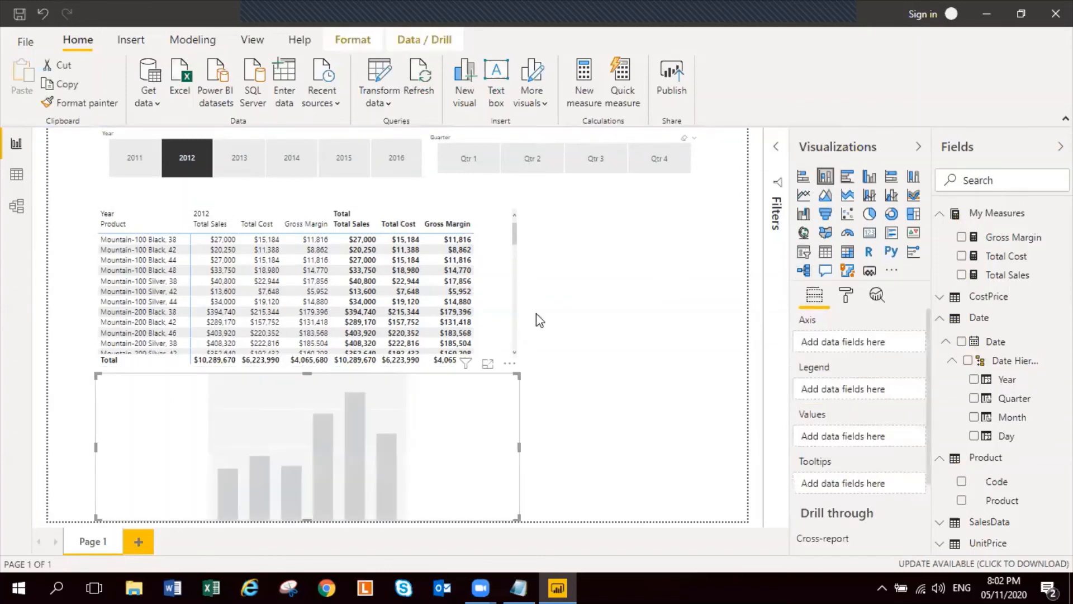
drag(519, 446, 312, 445)
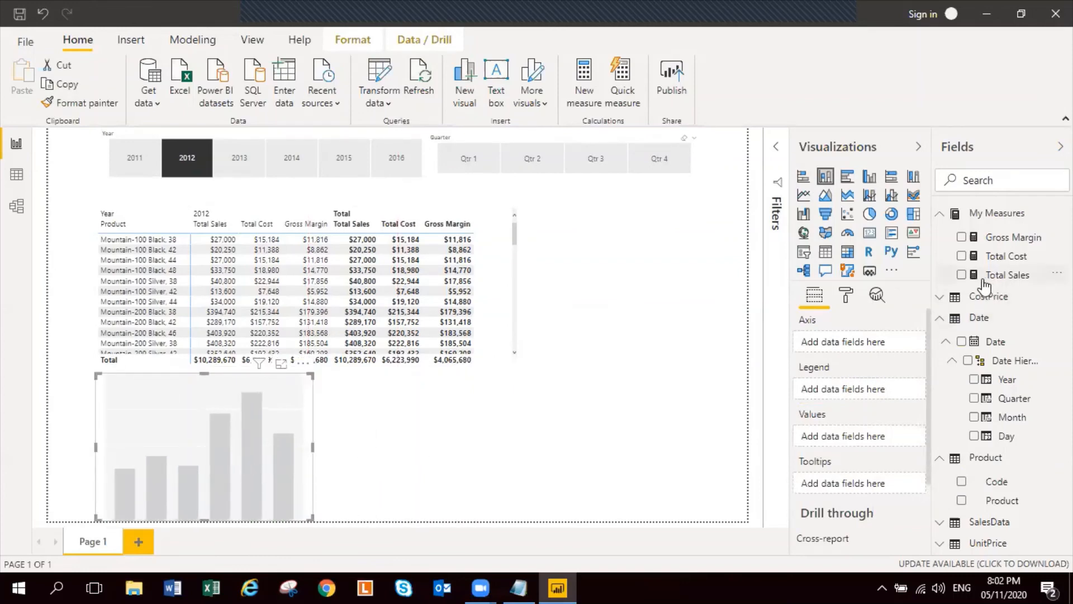
click(962, 276)
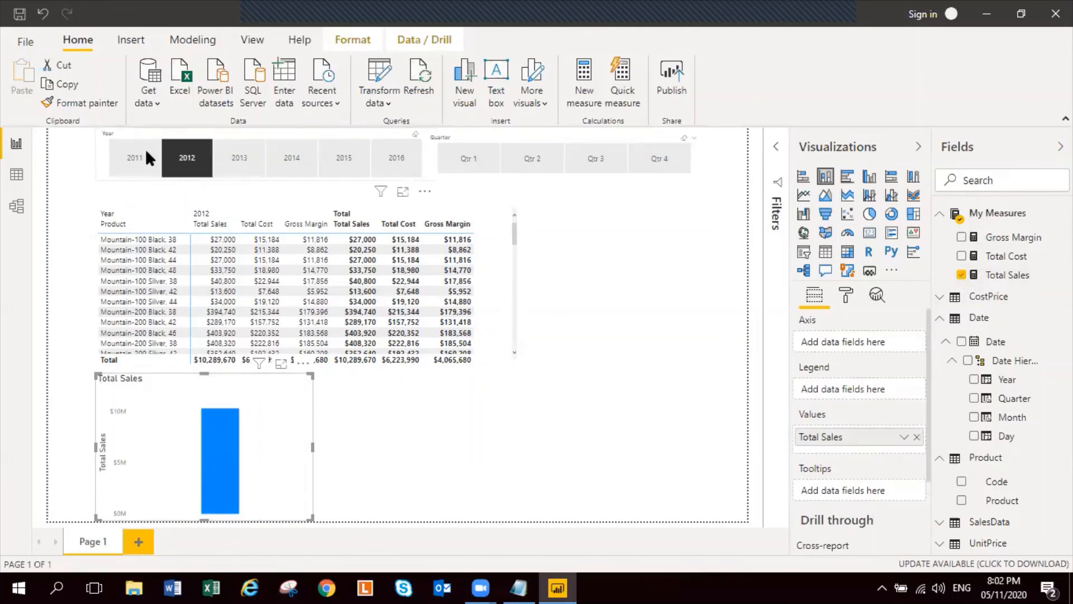
Add 2011, 2013, 2014, 2015 and 2016 to the Year slicer's selection so that all years are included
ctrl+click(134, 159)
ctrl+click(239, 162)
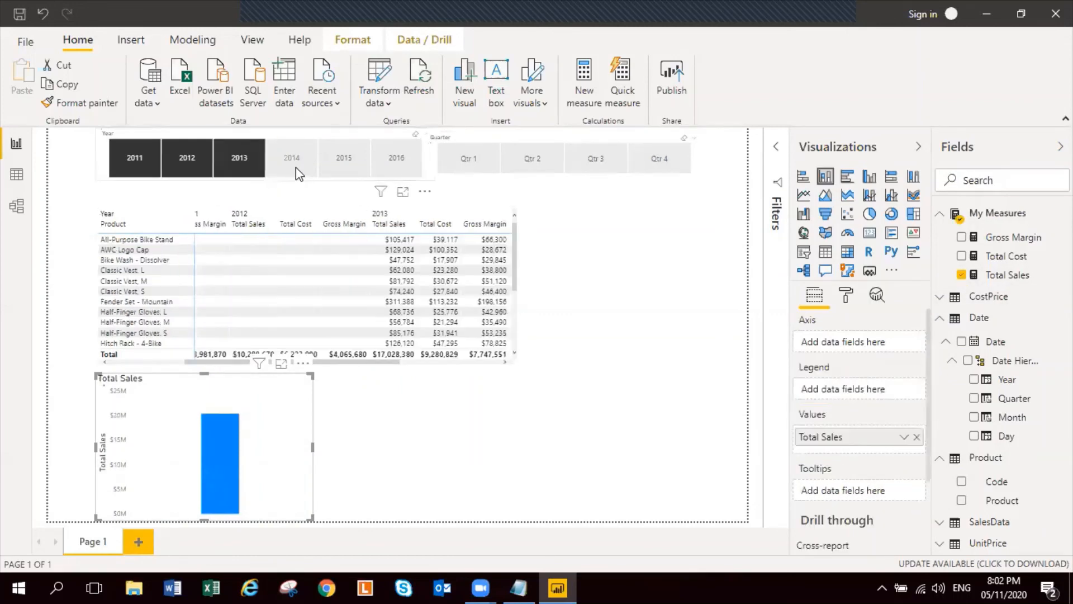
ctrl+click(296, 167)
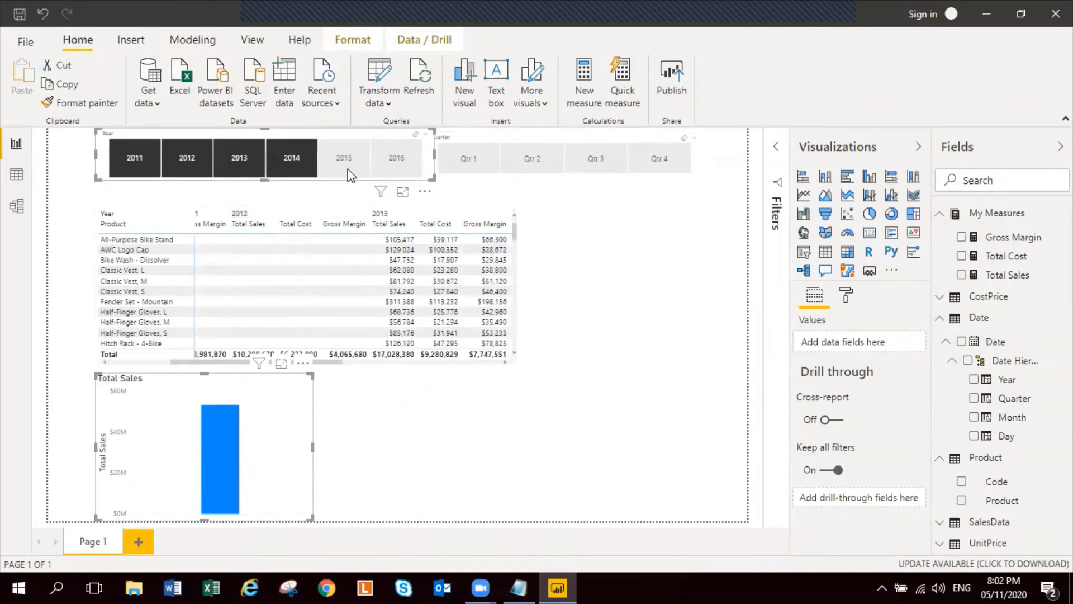
ctrl+click(343, 154)
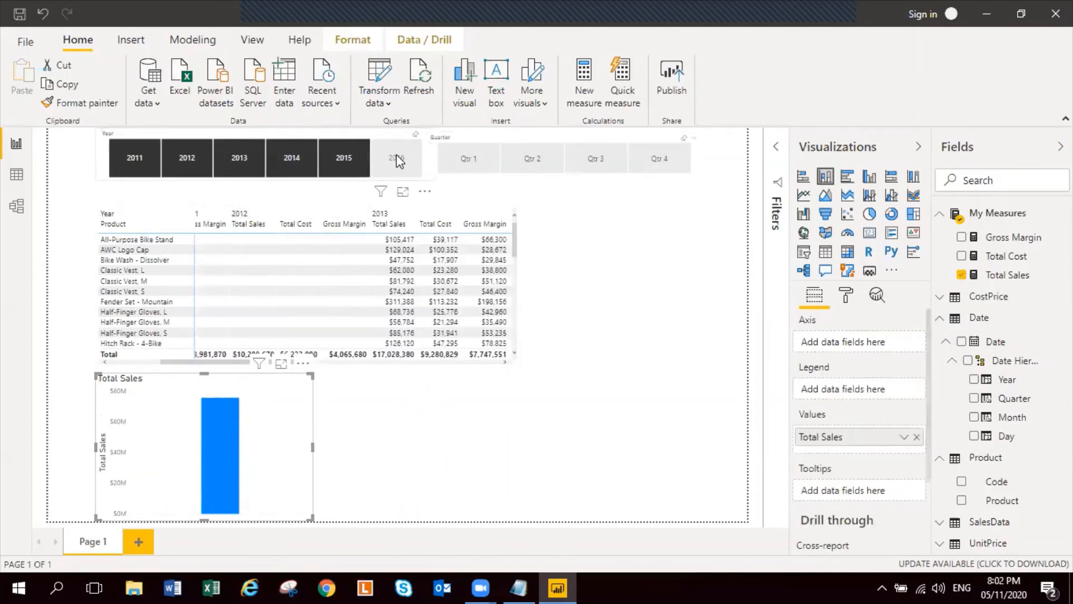
ctrl+click(396, 159)
Break the Total Sales column chart down by the date hierarchy's Year and widen the chart slightly
click(411, 364)
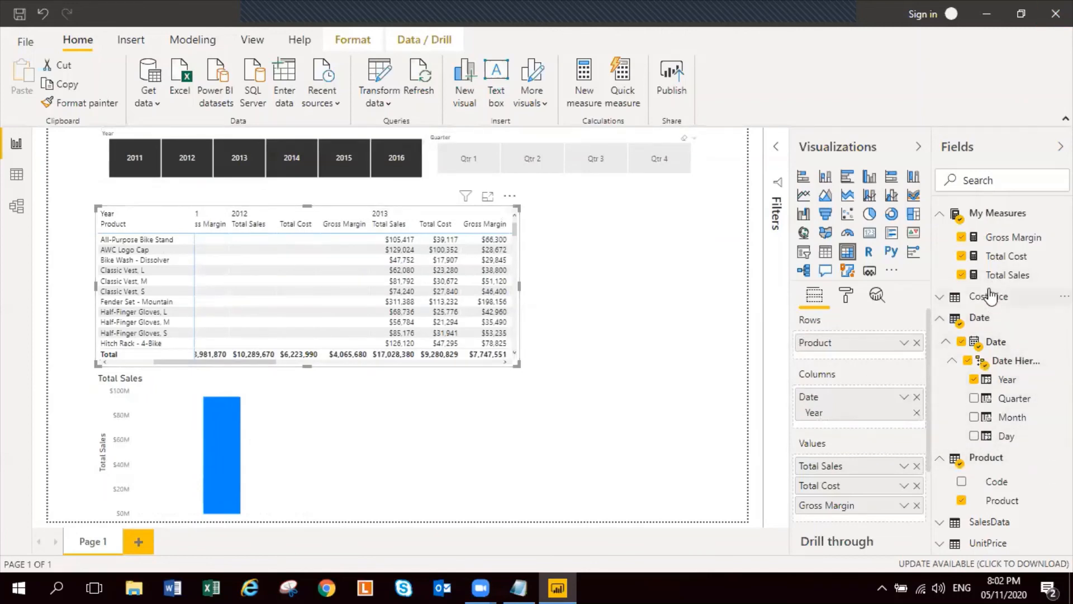
click(293, 429)
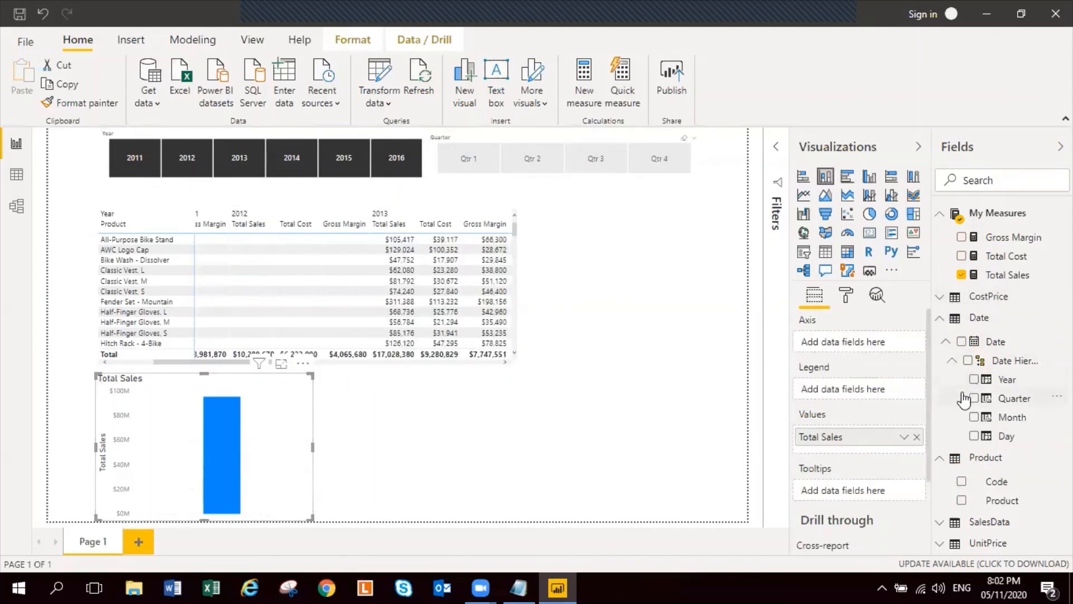
click(973, 379)
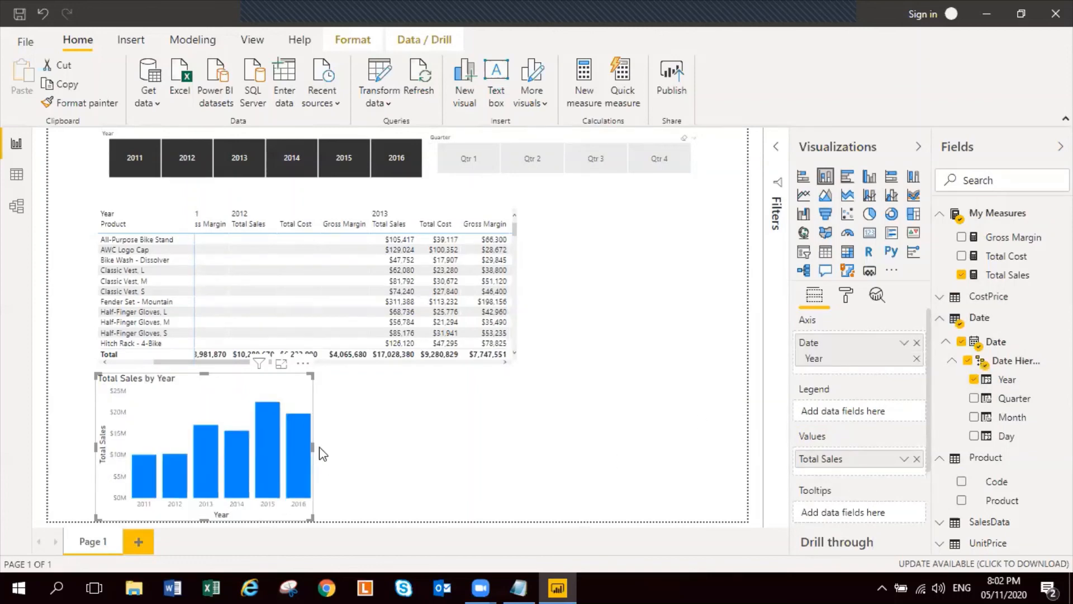
drag(312, 447, 322, 450)
click(413, 425)
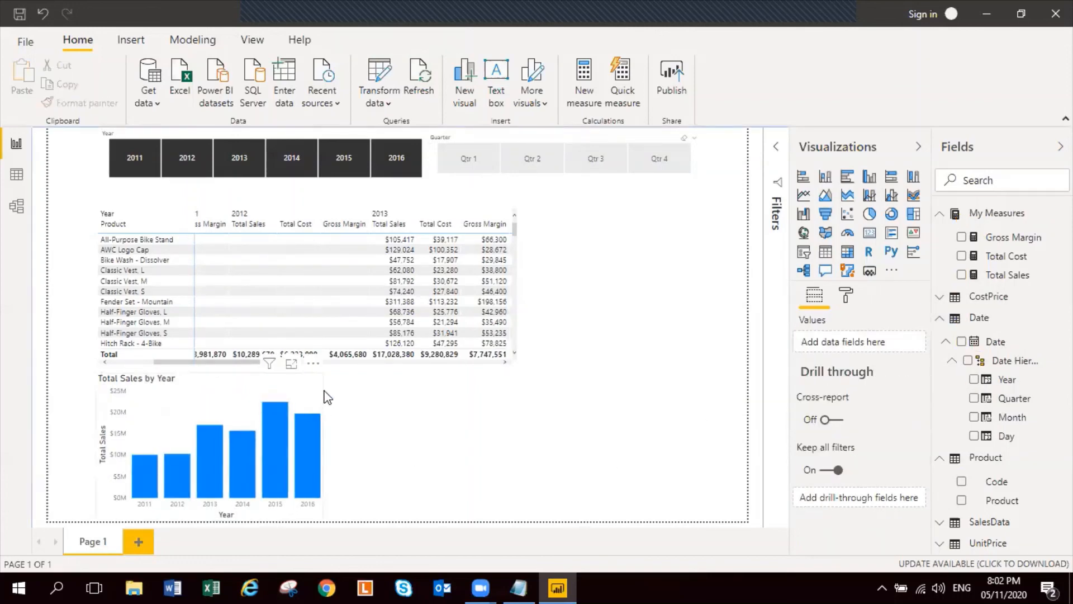
Duplicate the Total Sales by Year chart and place the copy beside the original below the matrix
click(326, 397)
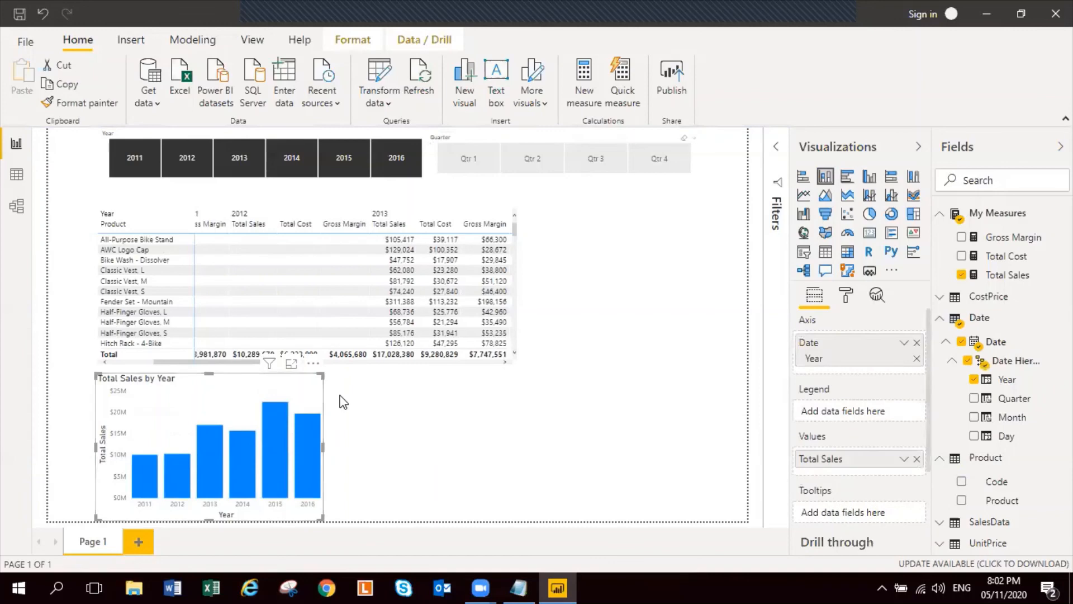
click(414, 415)
key(ctrl+v)
drag(280, 424, 526, 417)
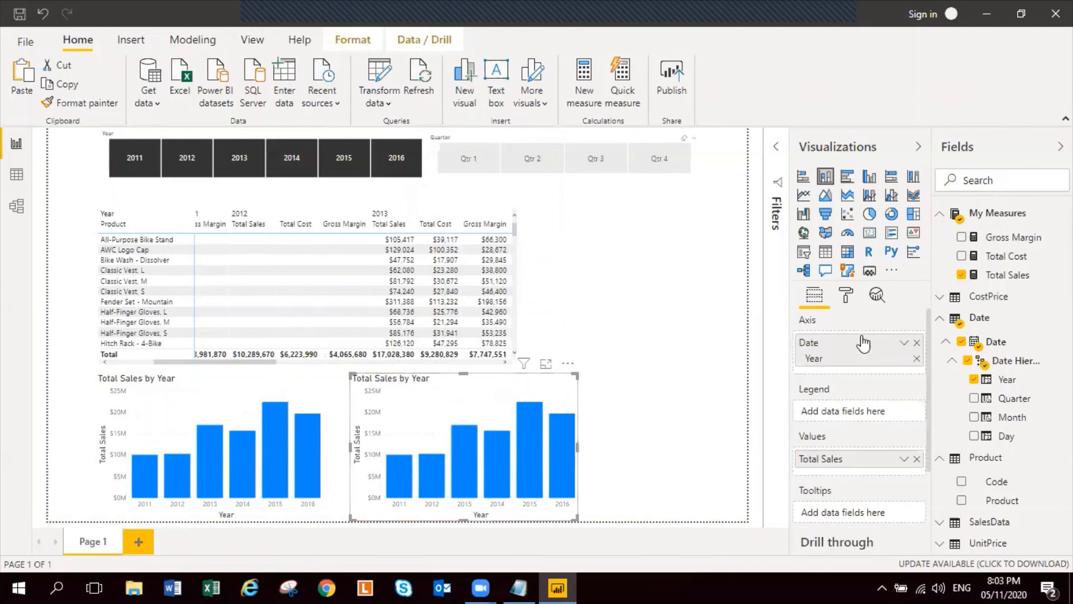
Convert the copied chart to a pie chart showing Gross Margin by Quarter instead of Total Sales by Year
click(870, 222)
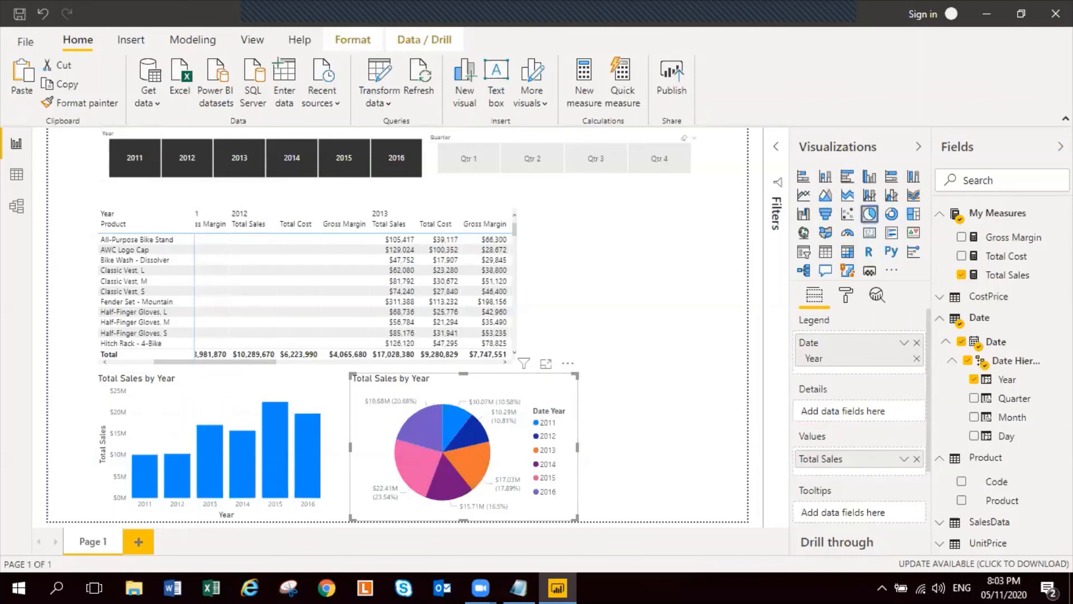
click(961, 274)
click(961, 237)
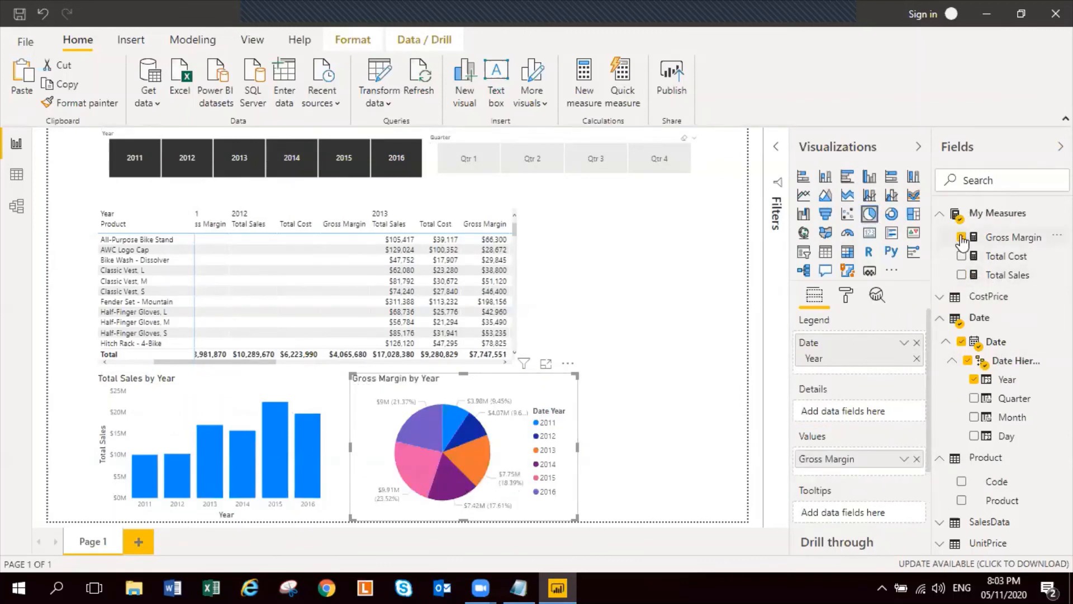
click(973, 380)
click(974, 398)
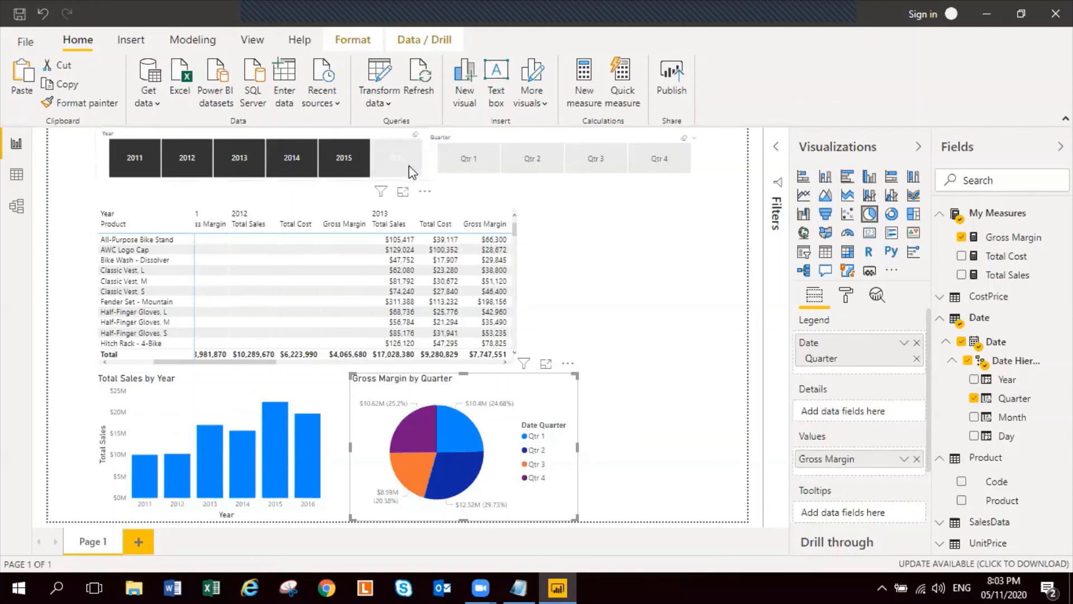
Filter the report by 2015 and add 2016 to the Year slicer's selection
click(378, 157)
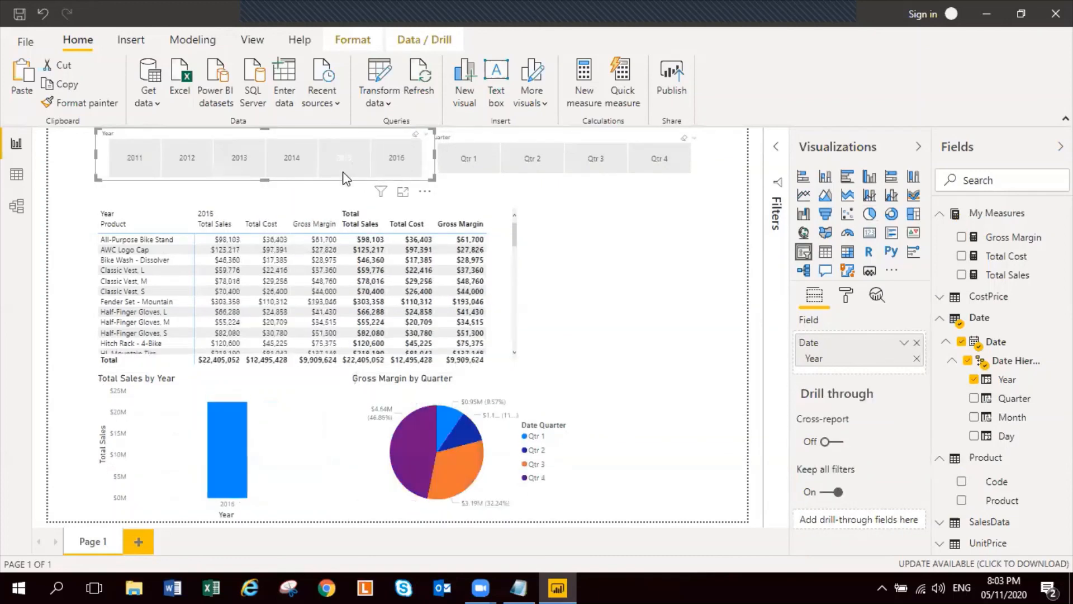
click(351, 161)
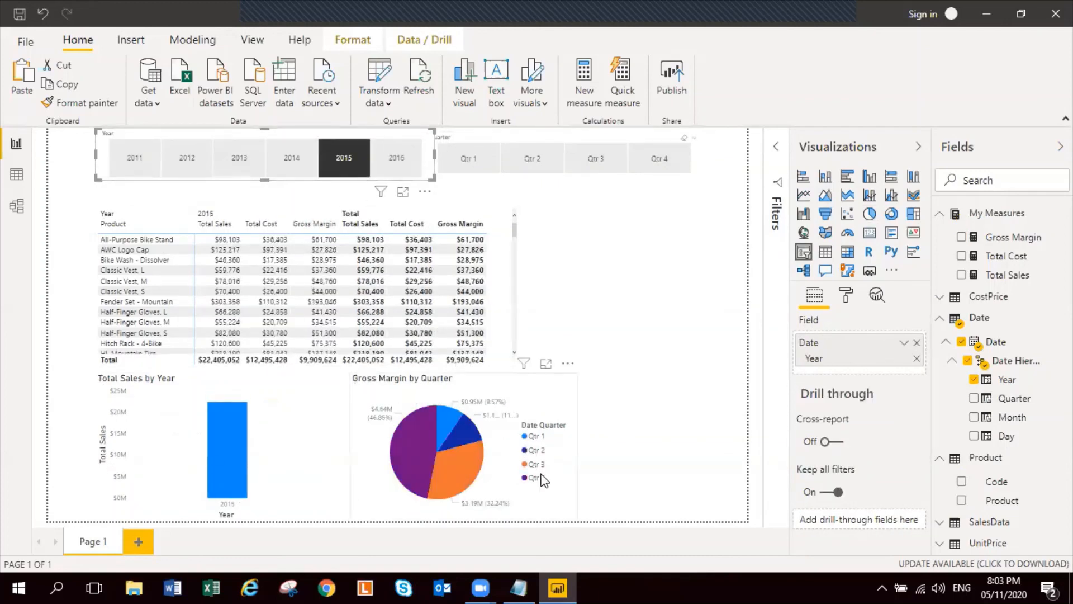
ctrl+click(400, 162)
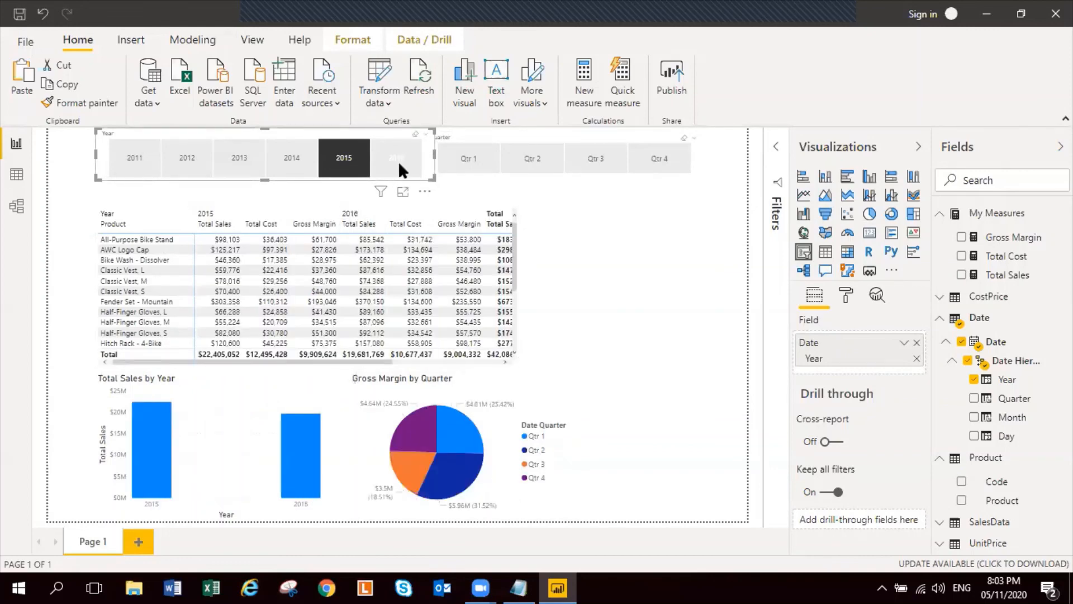
Add an area chart of Total Sales and Total Cost beside the matrix and widen it toward the page edge
click(640, 330)
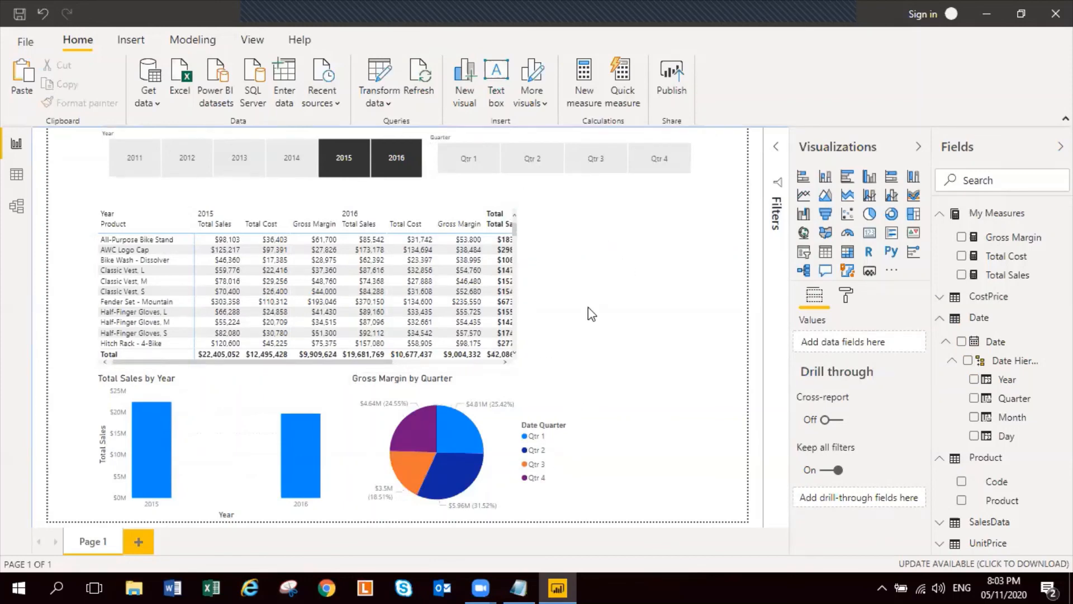
click(830, 197)
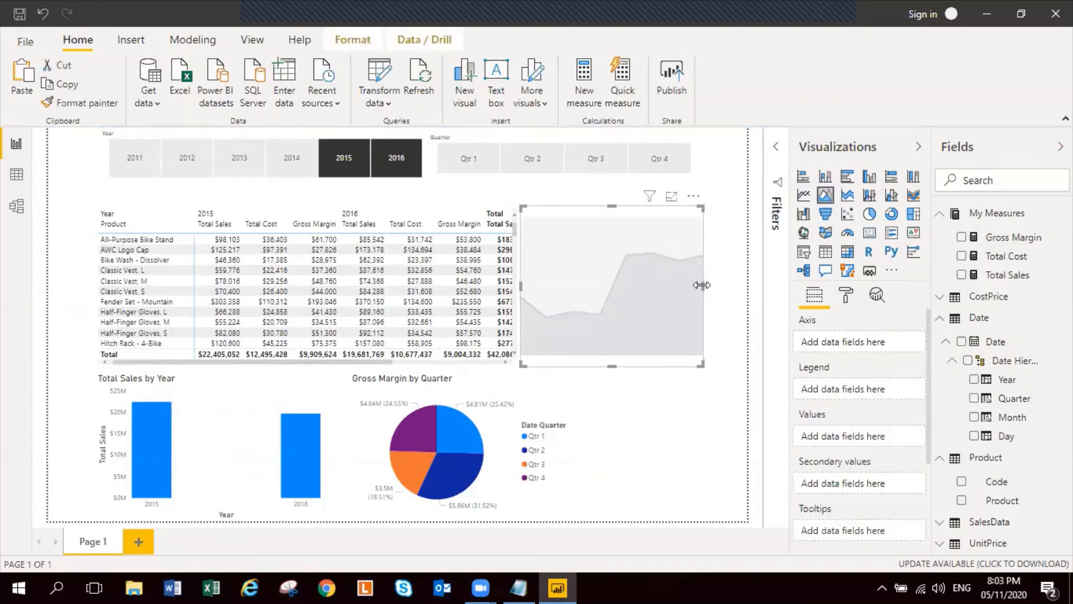
drag(701, 284, 732, 286)
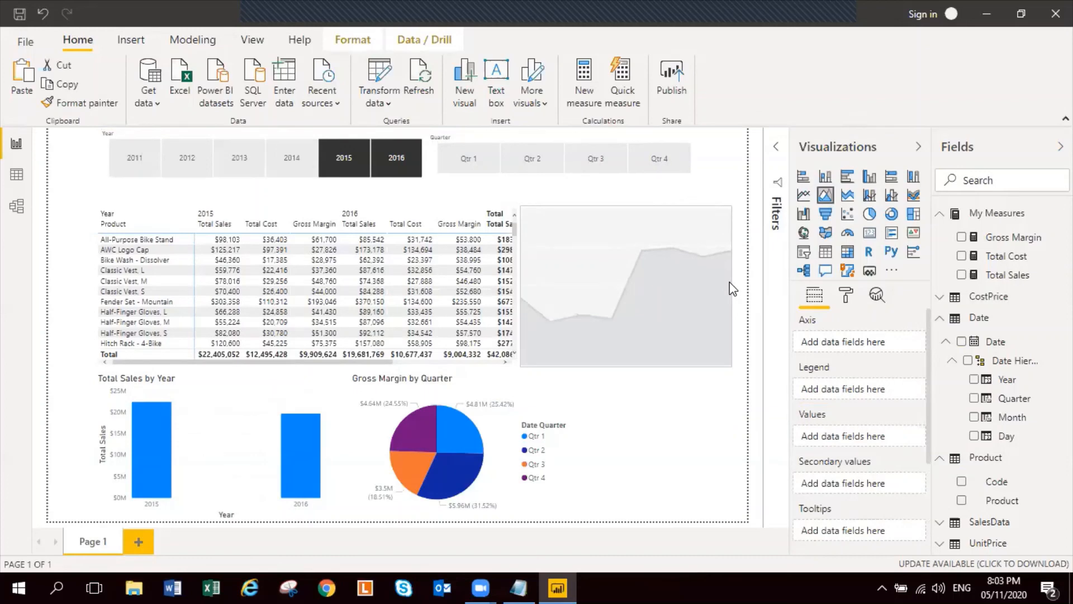
click(961, 274)
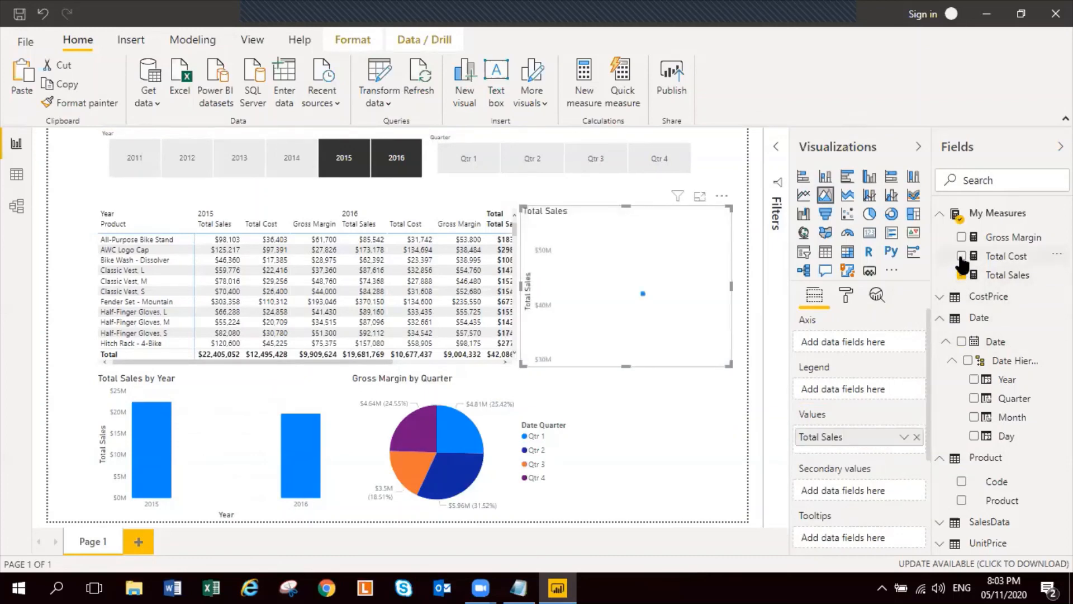
click(961, 255)
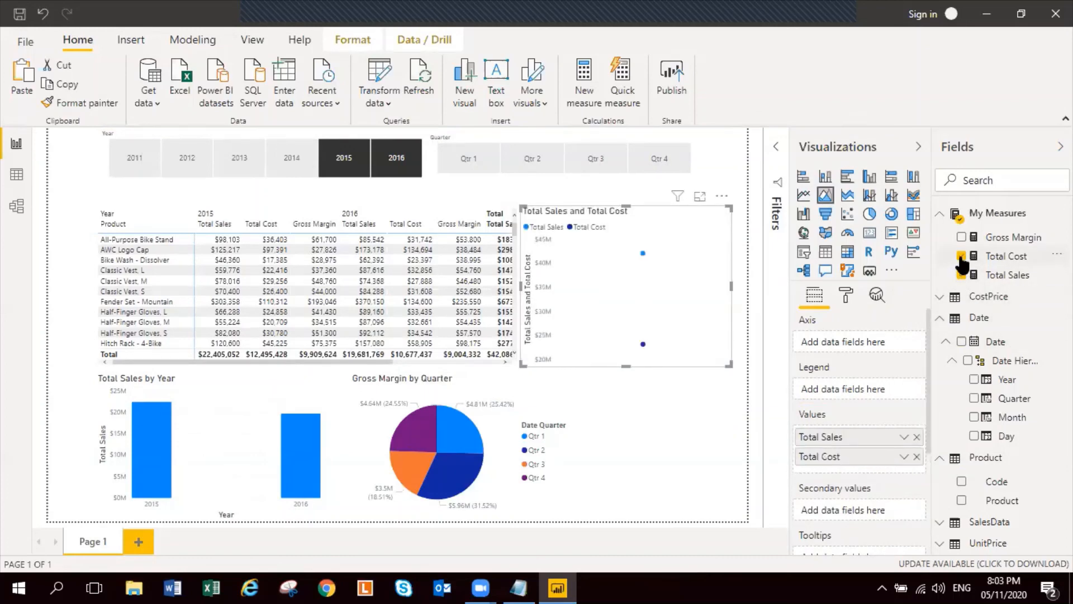
Use Country from the SalesData table as the area chart's axis and slightly reduce the chart's height and width
click(941, 462)
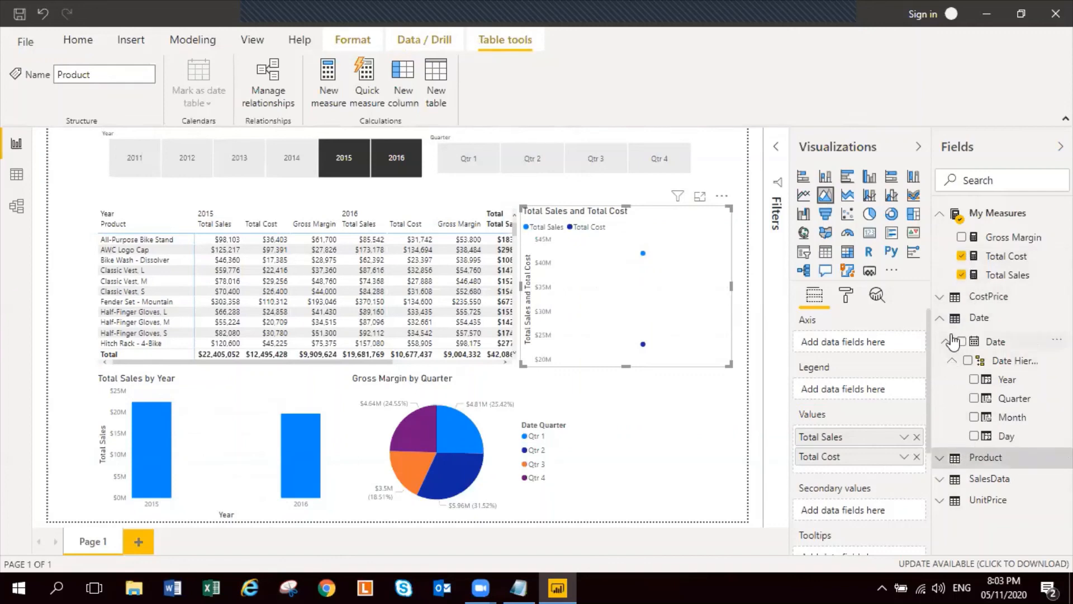
click(939, 318)
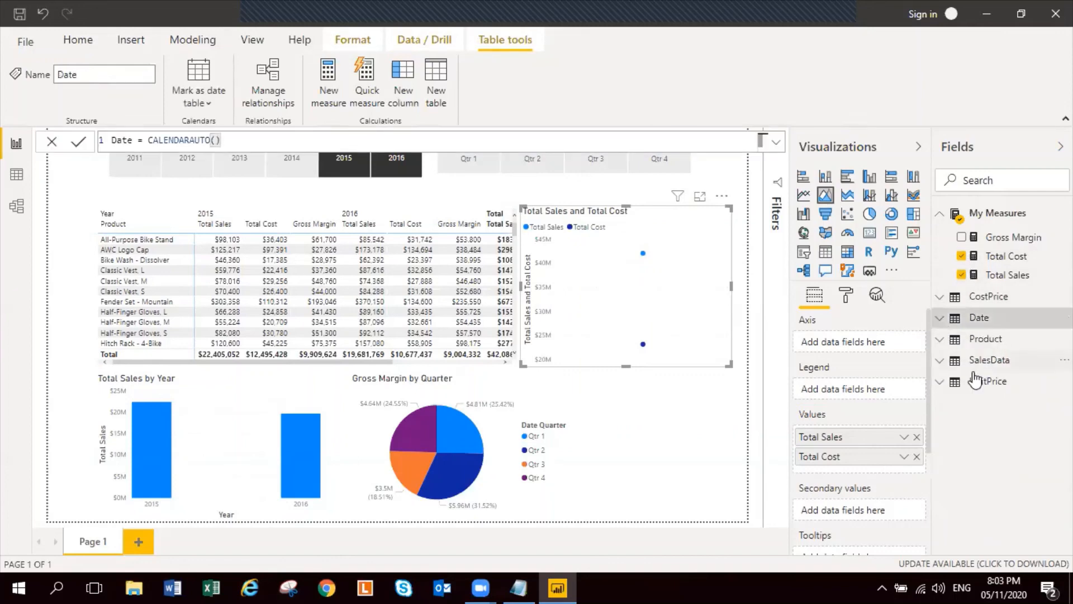
click(942, 362)
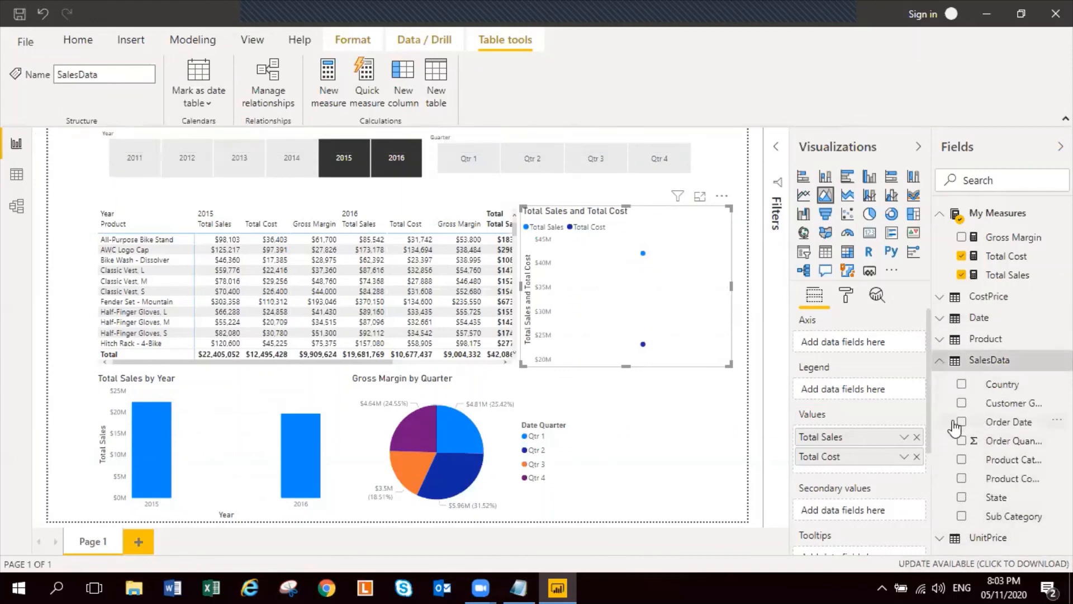
click(961, 384)
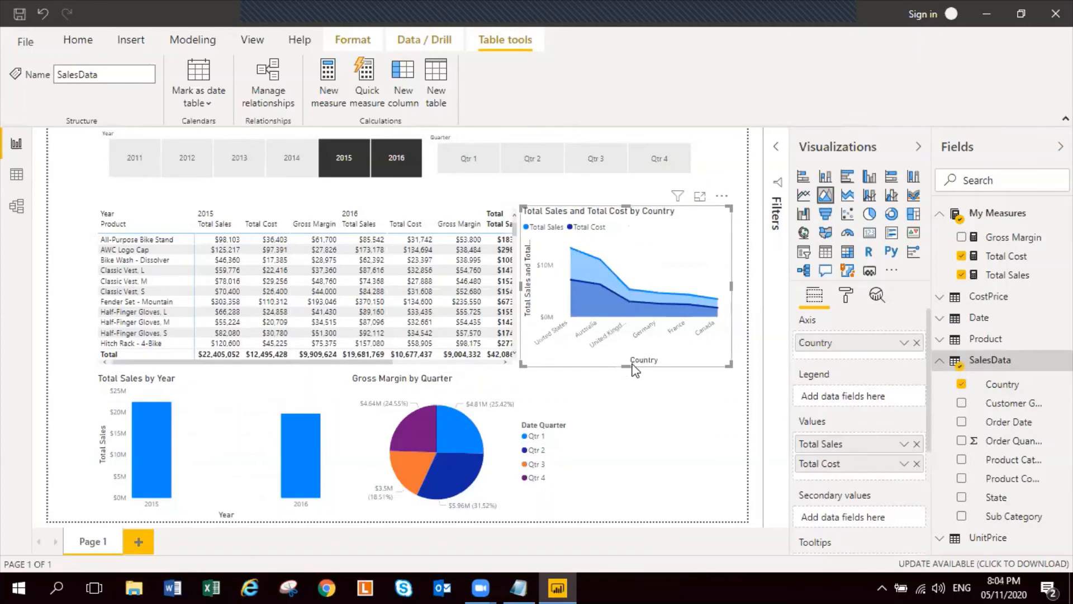
drag(629, 366, 630, 359)
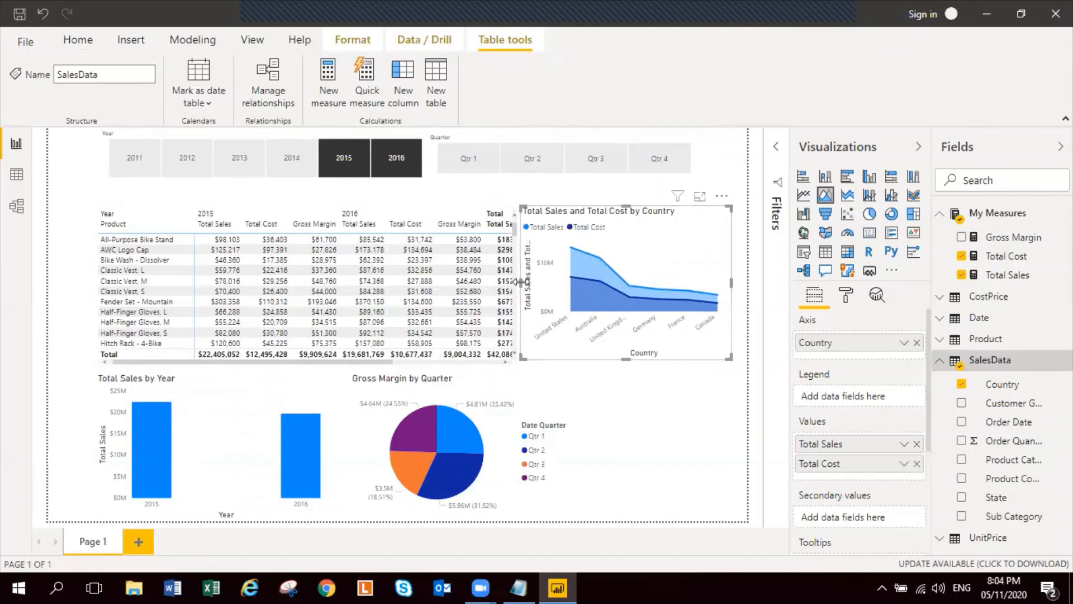
mouse_move(520, 282)
mouse_down()
mouse_move(559, 283)
mouse_move(531, 283)
mouse_up()
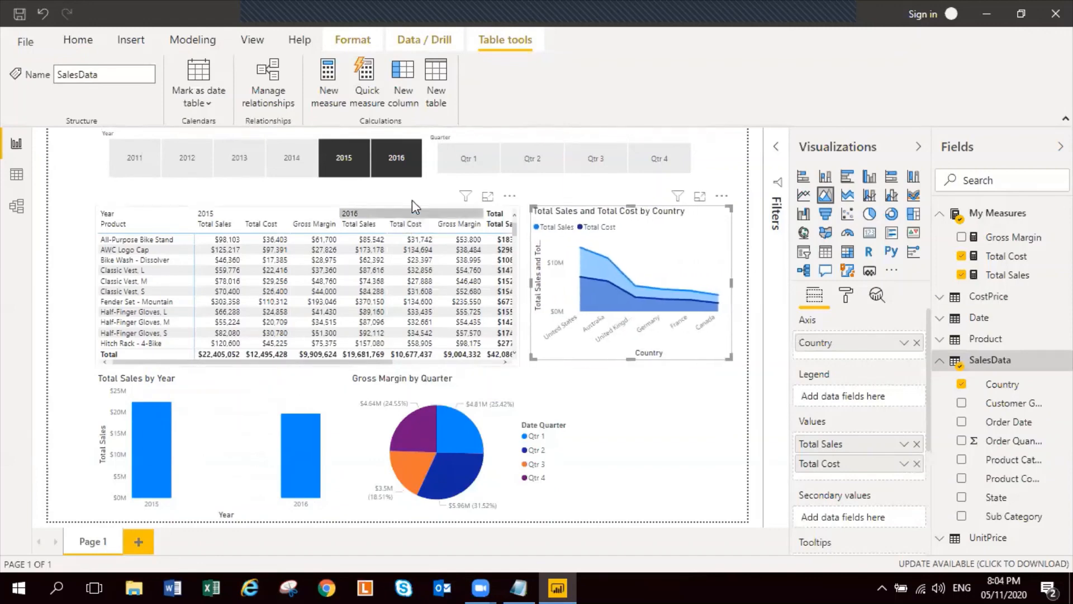
Filter the report to Qtr 1, showing 2015 alone and switching the Year slicer to 2016 alone
click(469, 159)
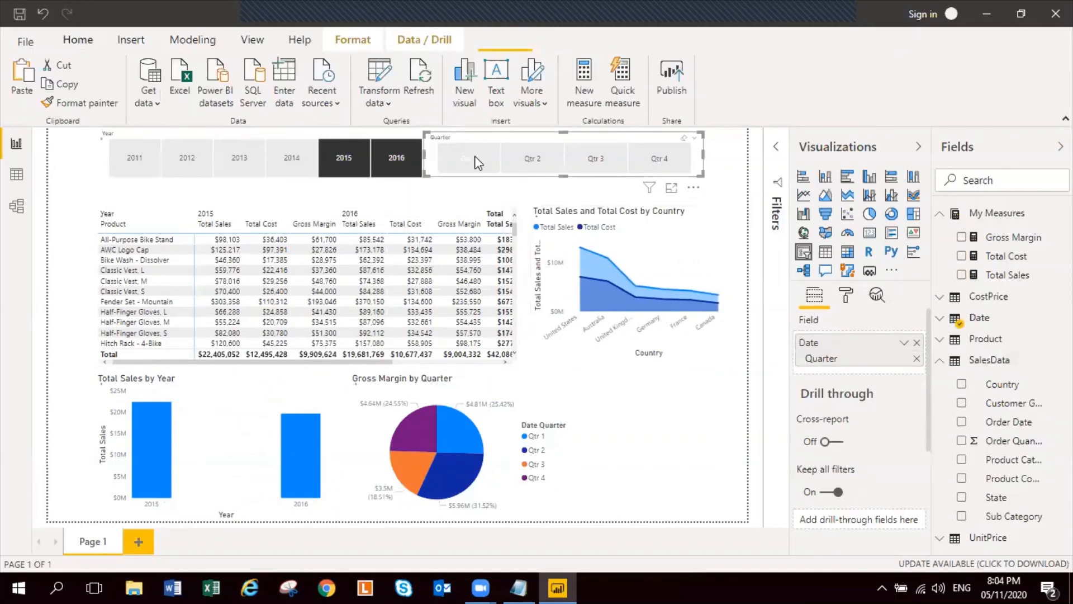
click(356, 166)
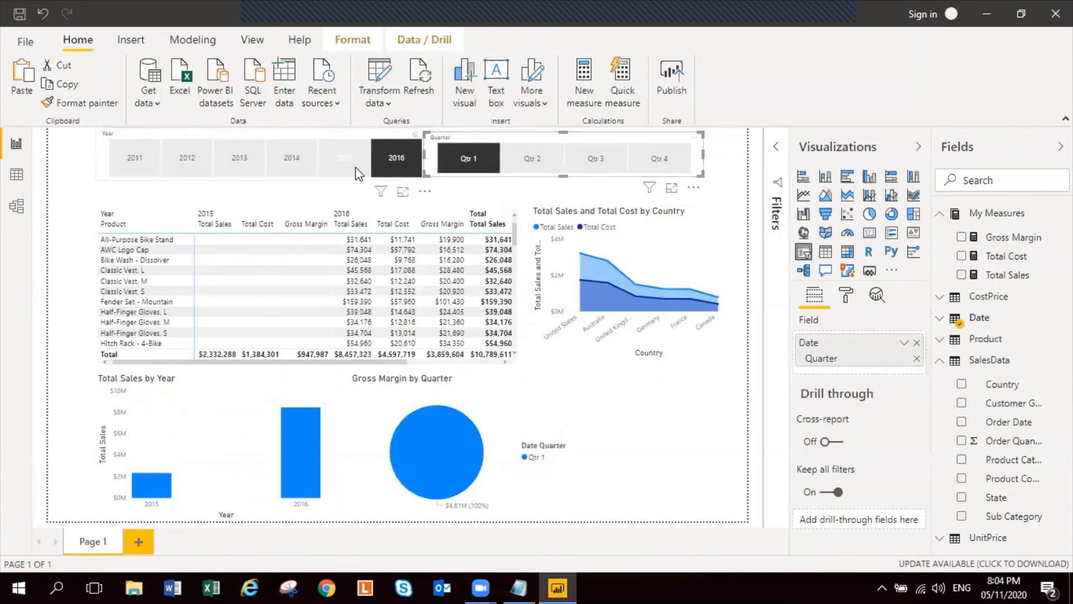
click(388, 162)
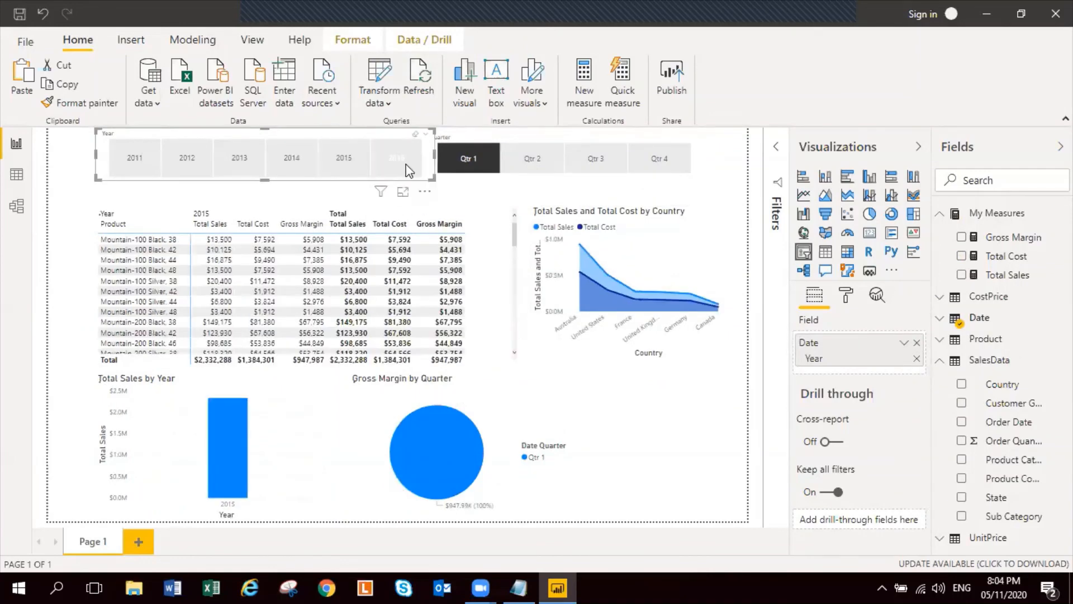
click(409, 169)
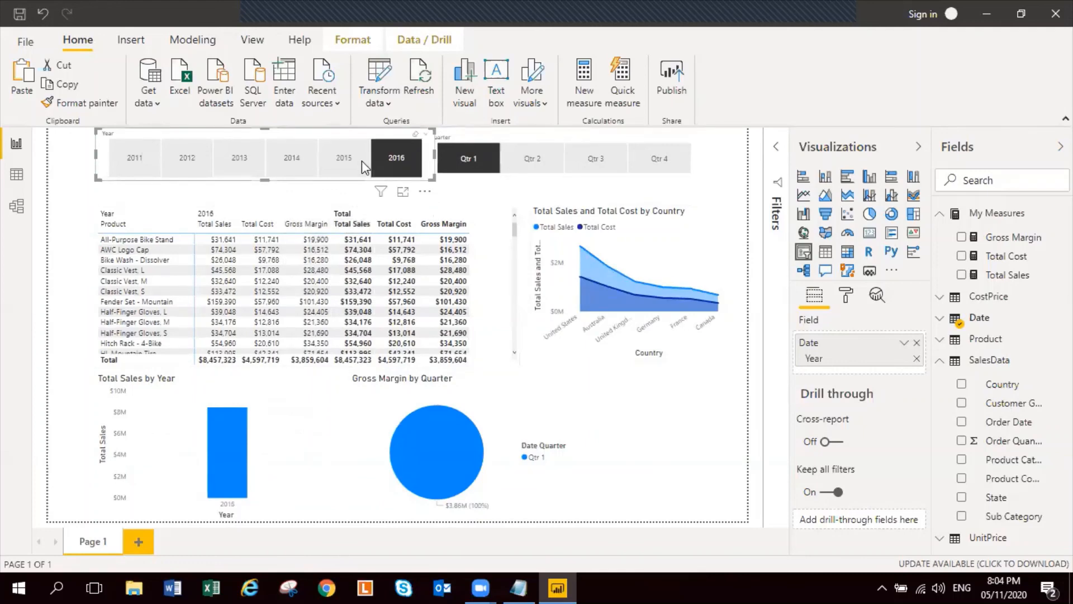
Extend the Year slicer's selection to all years from 2011 to 2016 and clear the Qtr 1 filter
ctrl+click(337, 154)
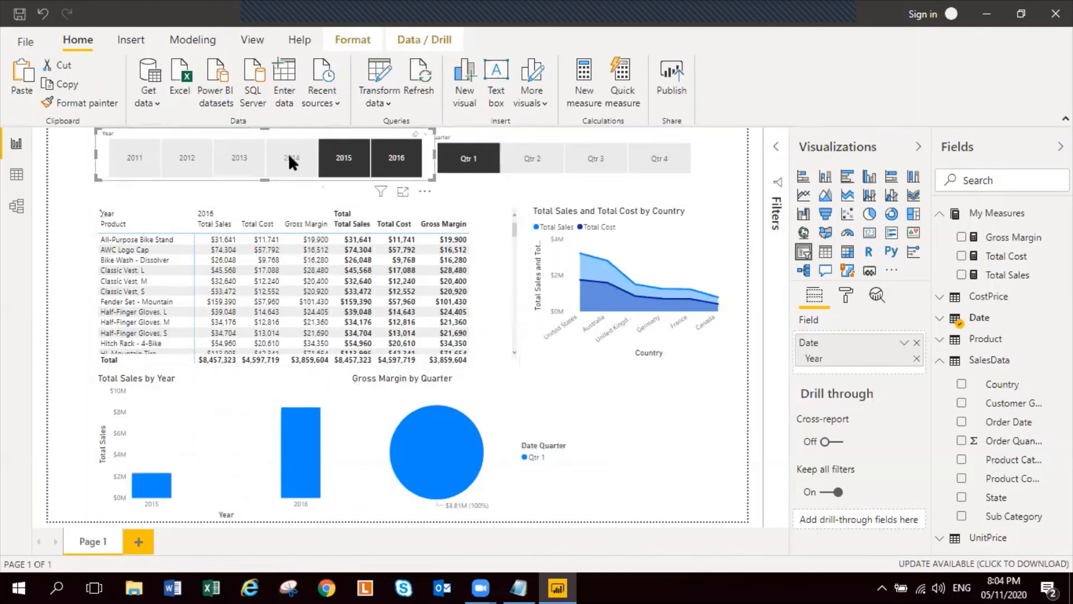
ctrl+click(288, 154)
ctrl+click(238, 156)
ctrl+click(184, 155)
ctrl+click(134, 156)
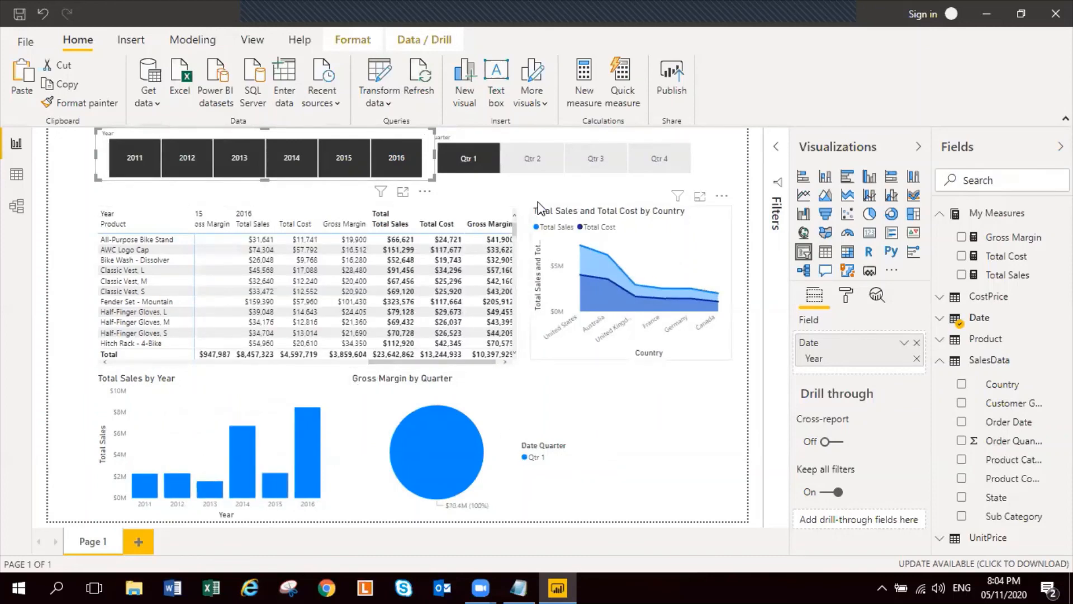
click(469, 159)
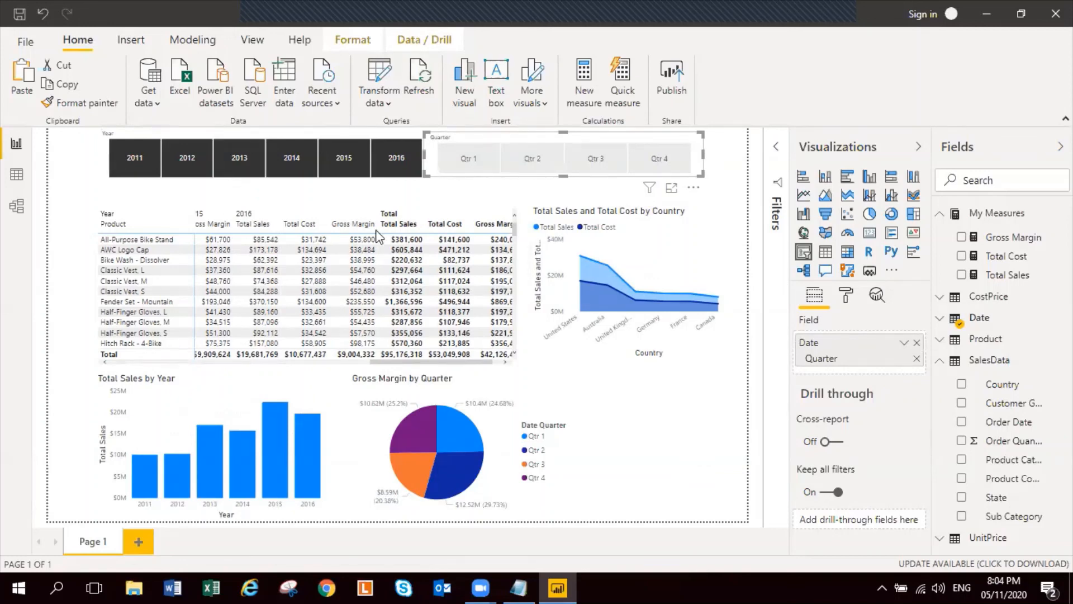
In the data model, hide the Code columns of the UnitPrice, Product and CostPrice tables from the report view
click(19, 208)
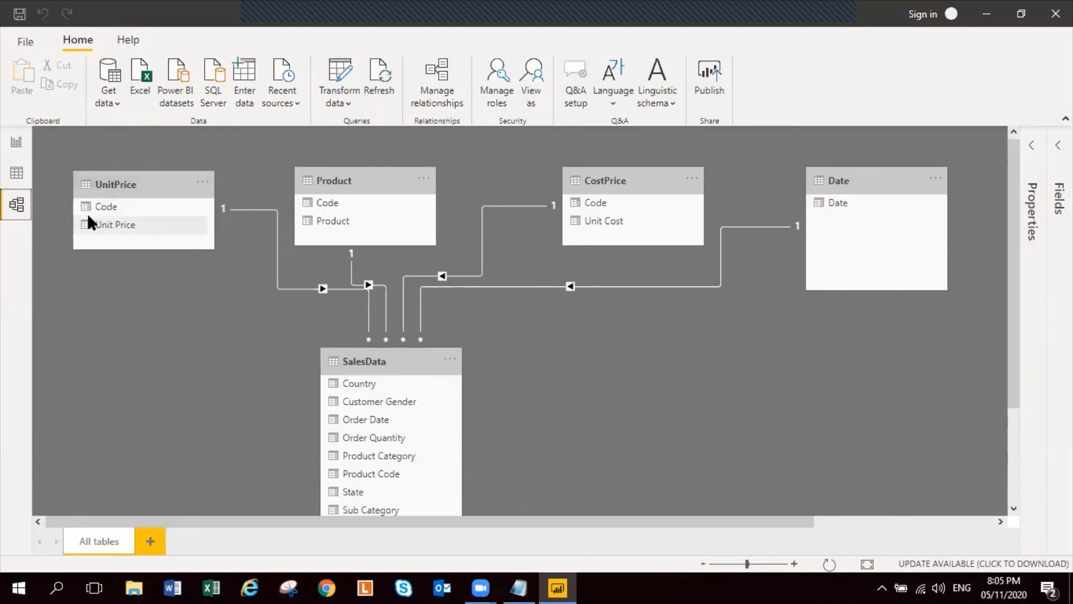
right_click(114, 206)
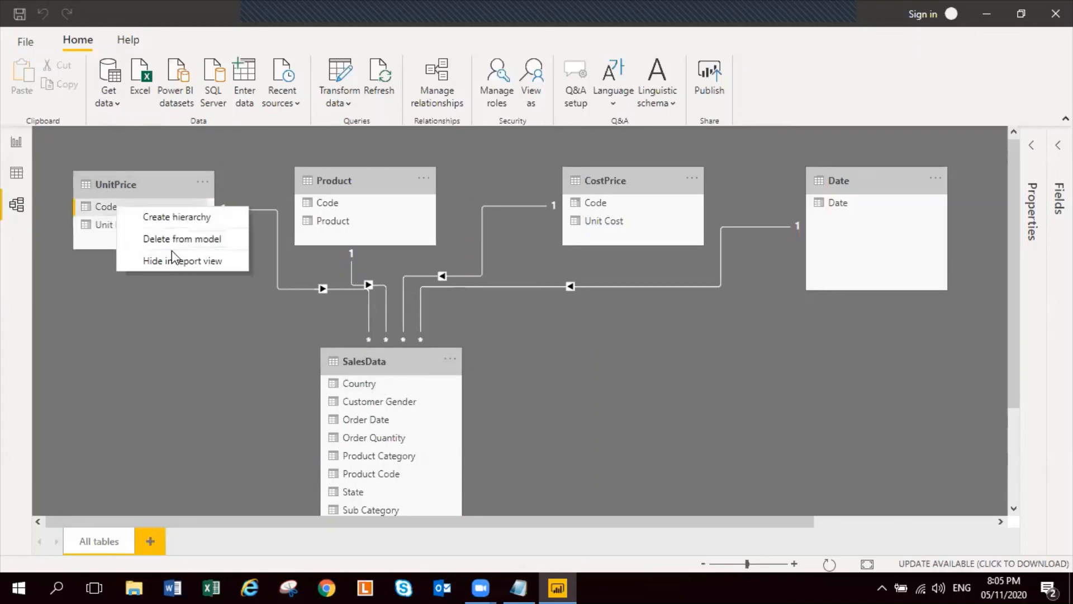
click(175, 264)
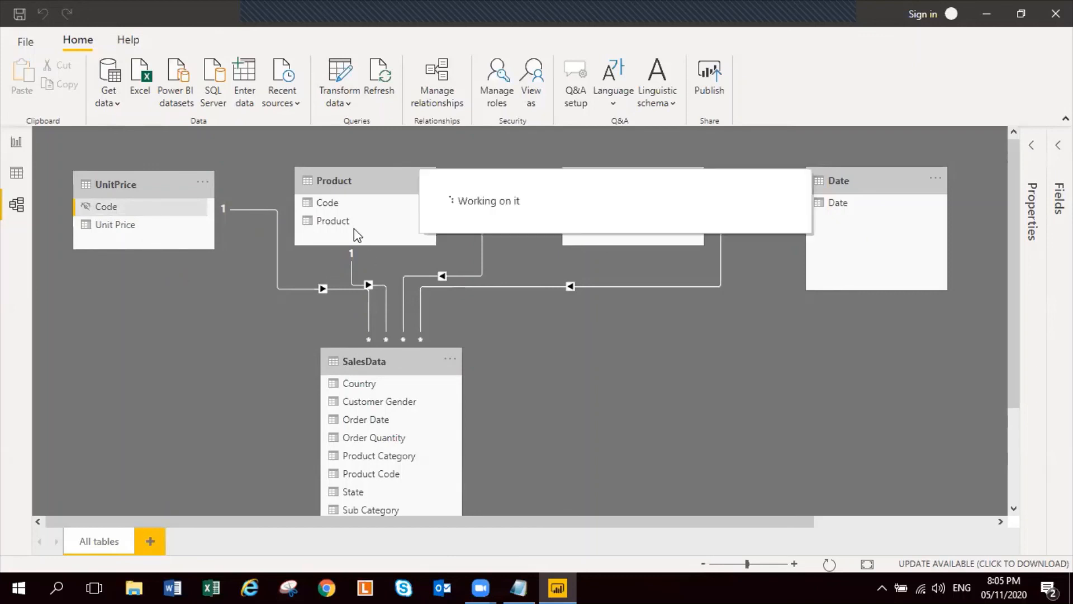
right_click(334, 205)
click(383, 259)
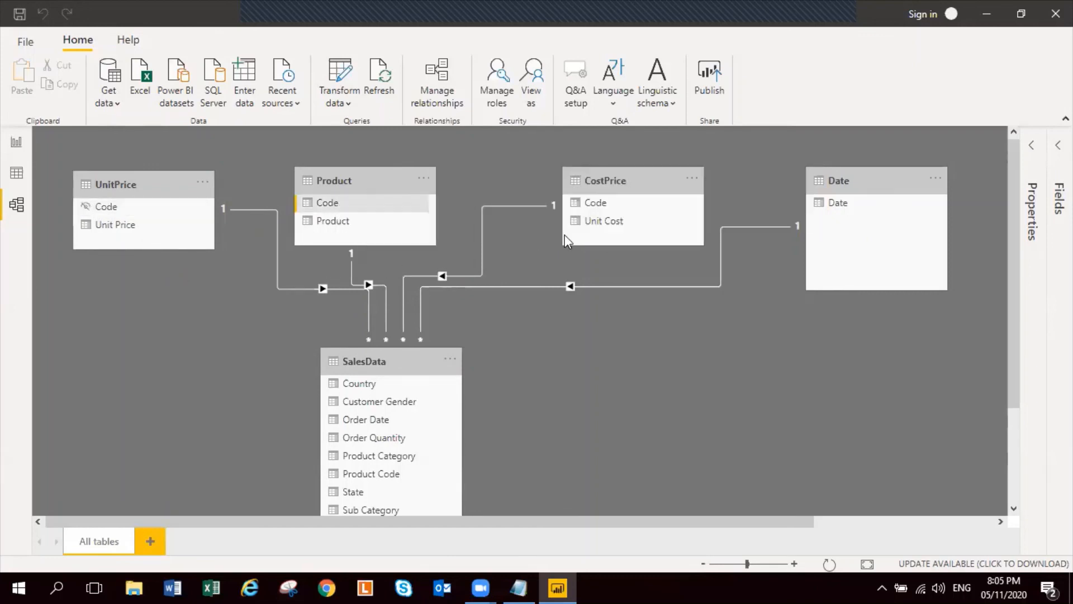
right_click(606, 208)
click(649, 252)
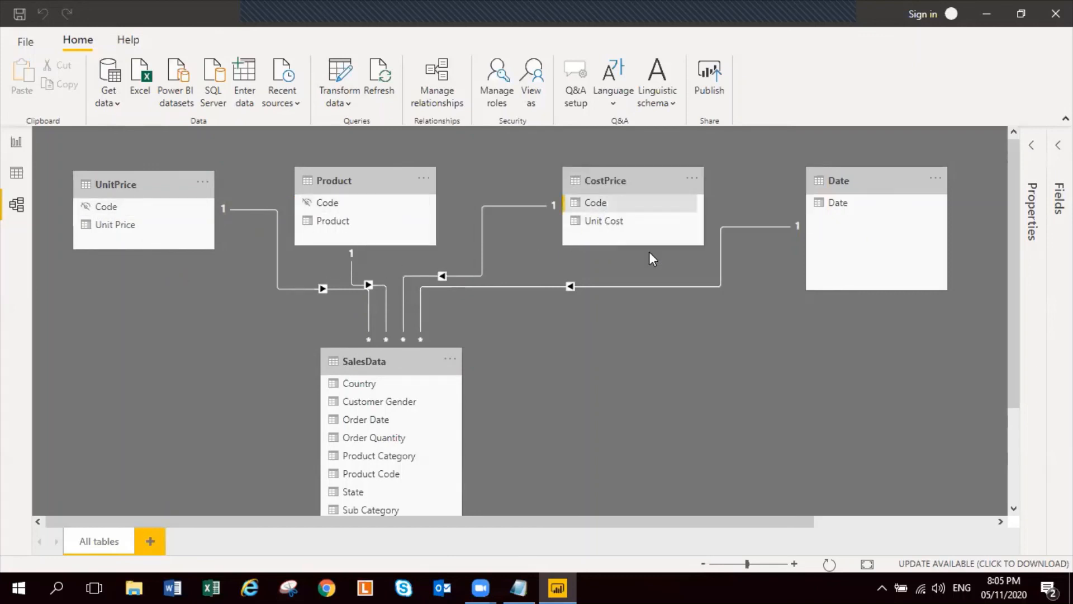
right_click(845, 207)
click(679, 350)
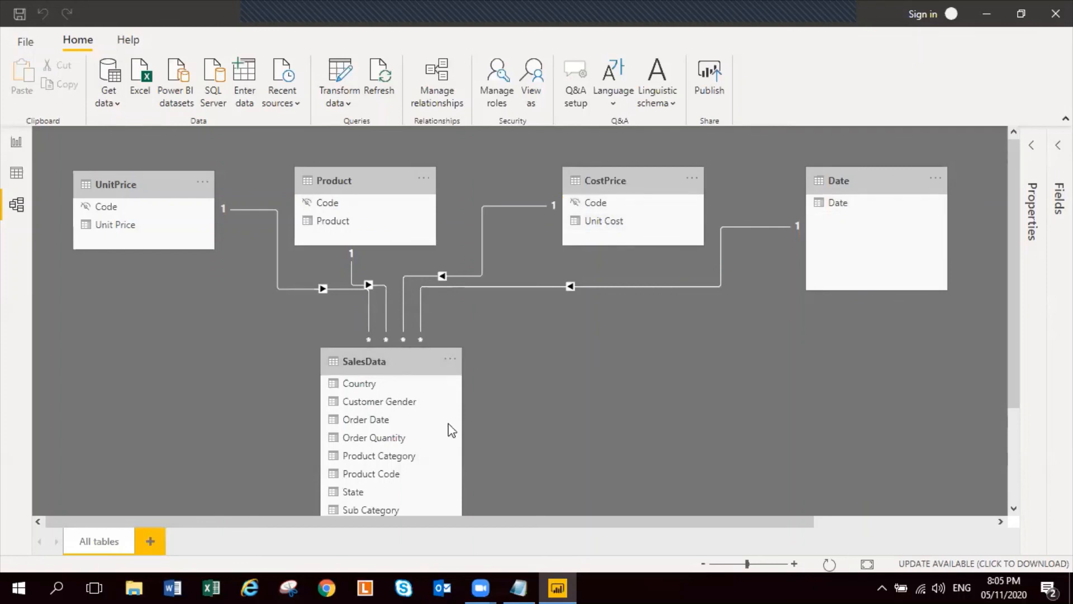
Hide SalesData's Order Date, Order Quantity and Product Code columns from the report view and return to the report
right_click(378, 419)
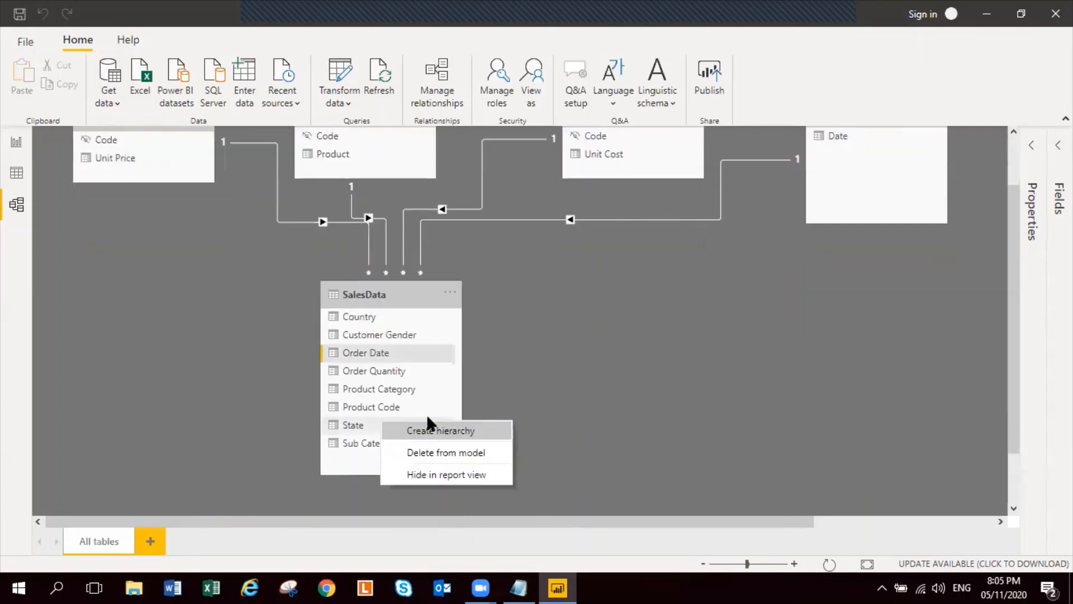
click(455, 473)
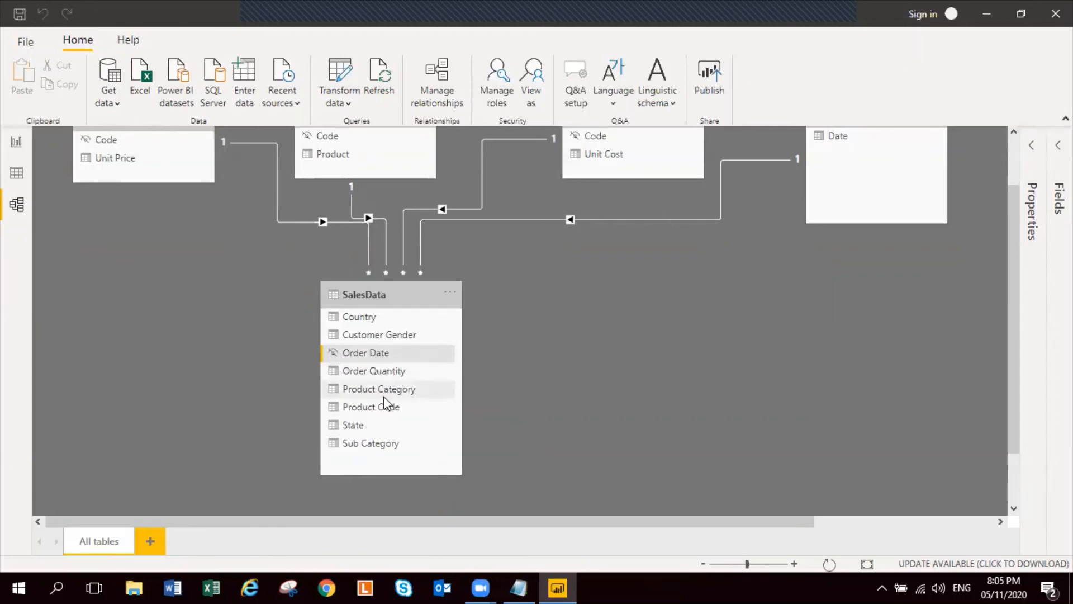
right_click(383, 374)
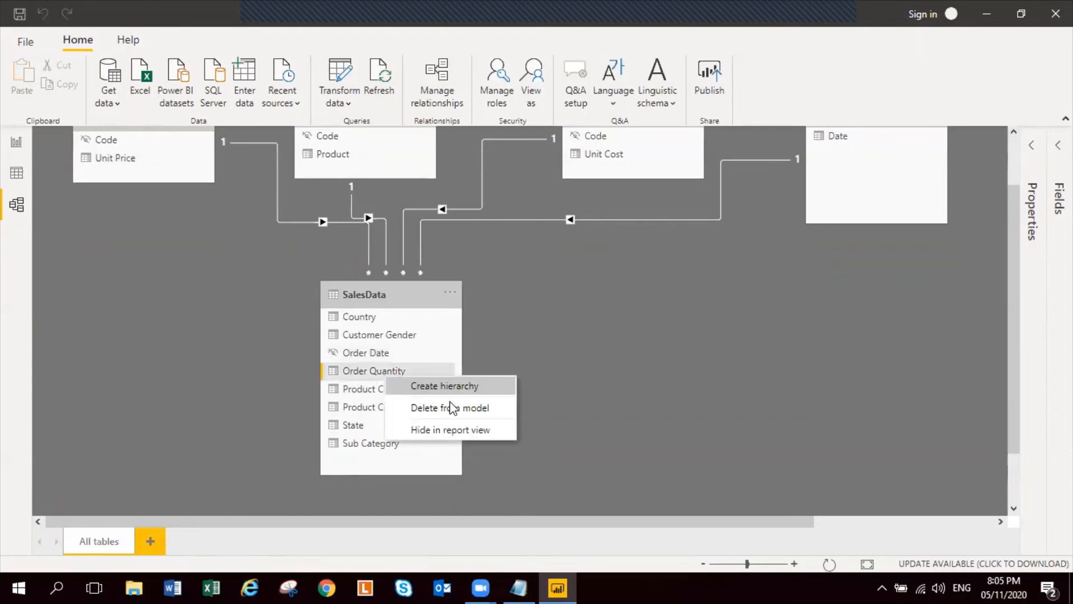
click(464, 429)
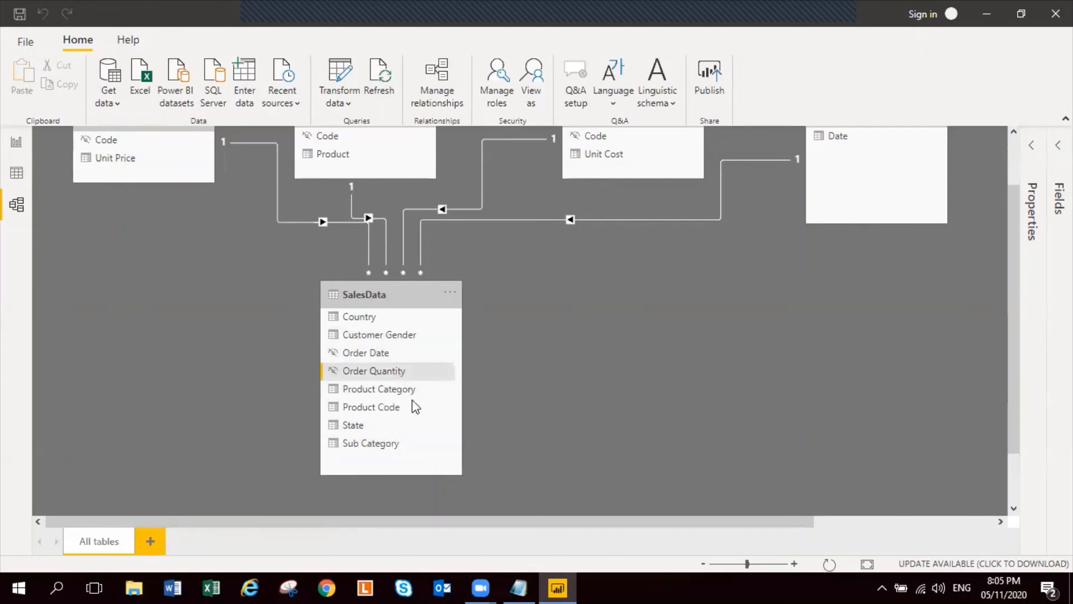
right_click(384, 406)
click(476, 463)
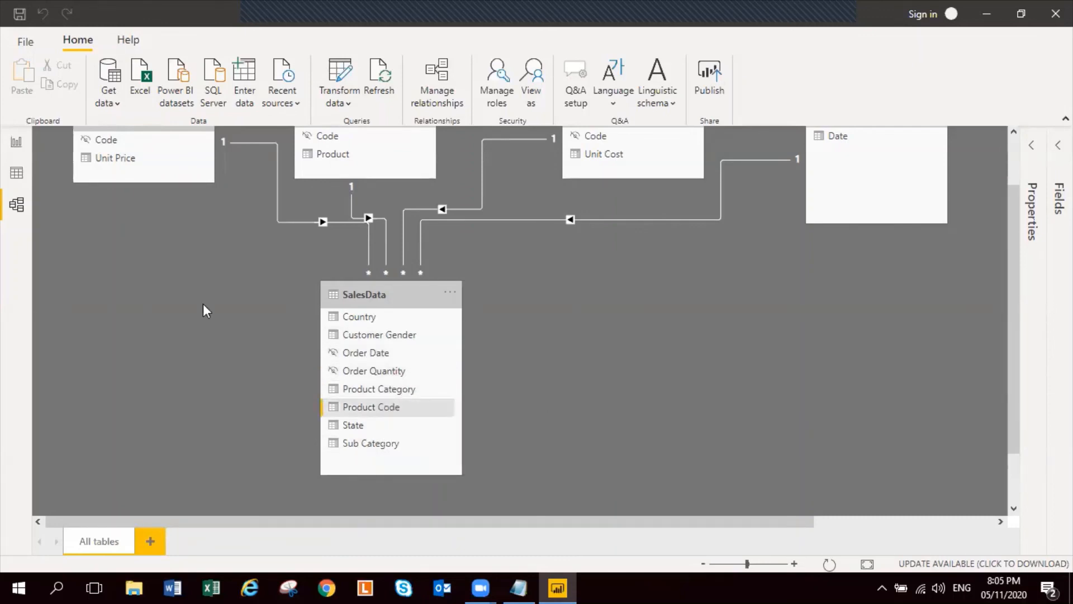
click(16, 143)
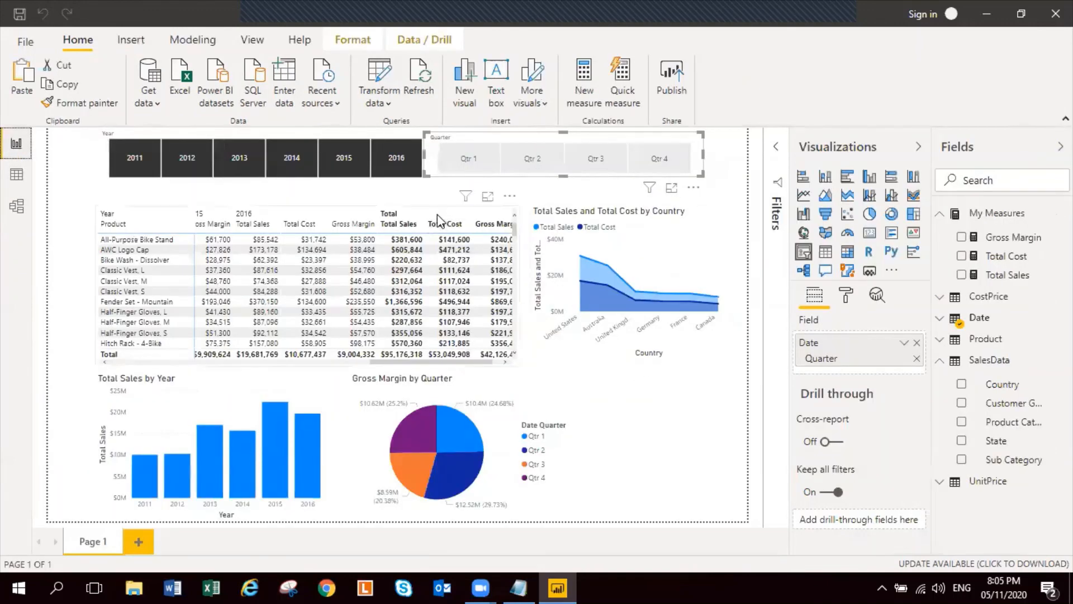